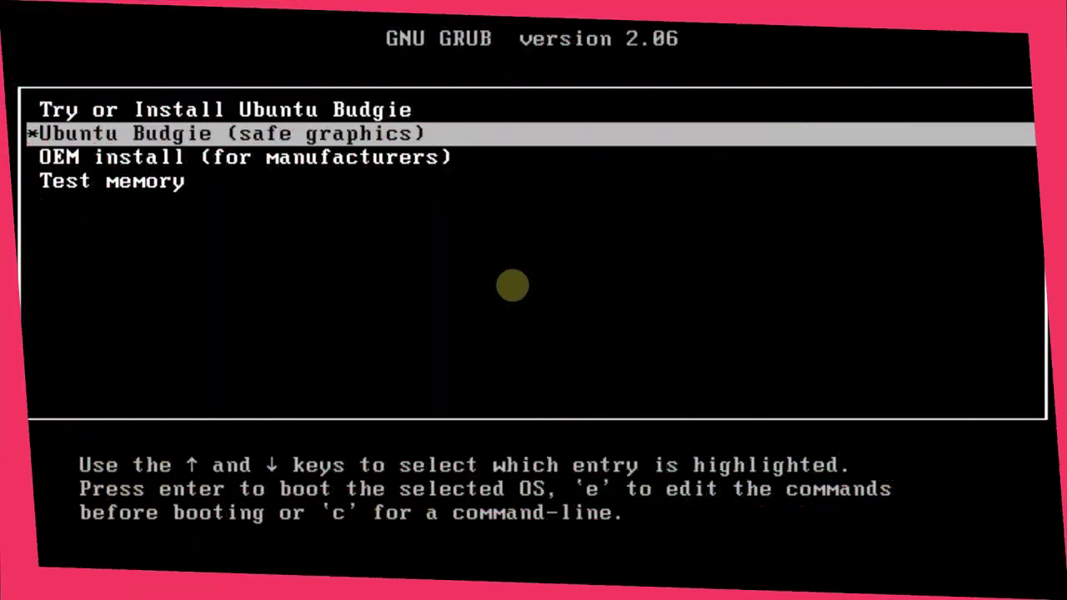
# Step: Look through the GRUB boot entries, including safe graphics, OEM install and Test memory
pyautogui.press('Down')
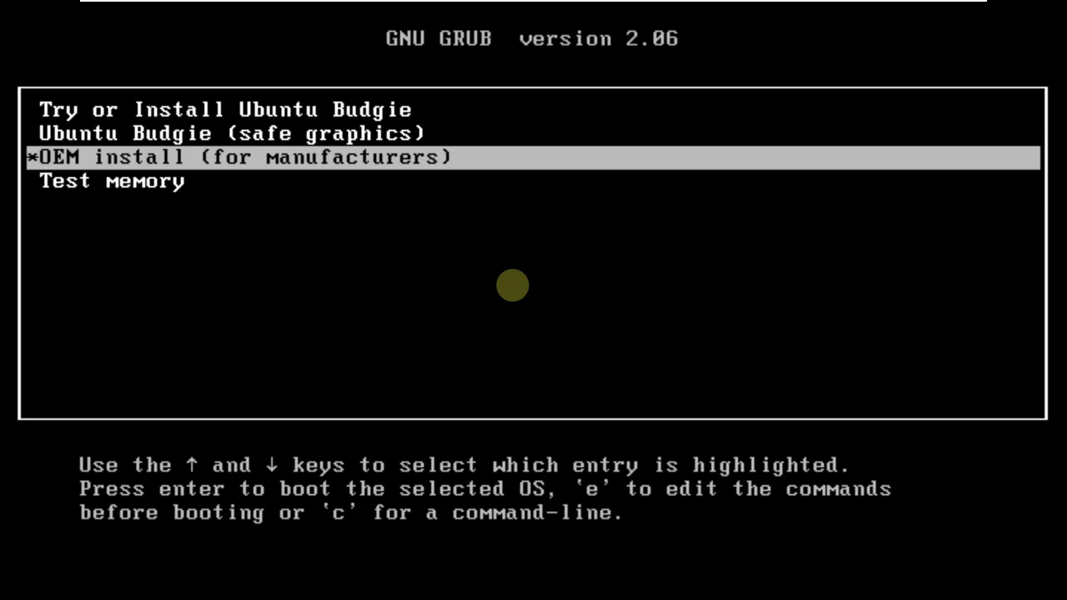
pyautogui.press('Up')
pyautogui.press('Up')
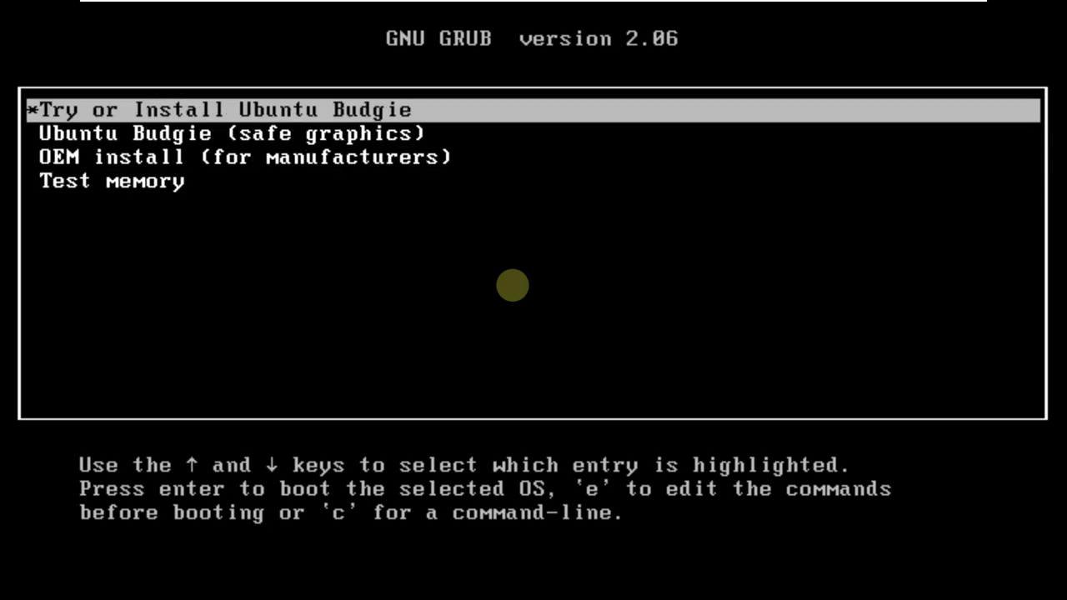
pyautogui.press('Down')
pyautogui.press('Down')
pyautogui.press('Down')
pyautogui.press('Up')
pyautogui.press('Up')
pyautogui.press('Up')
pyautogui.press('Down')
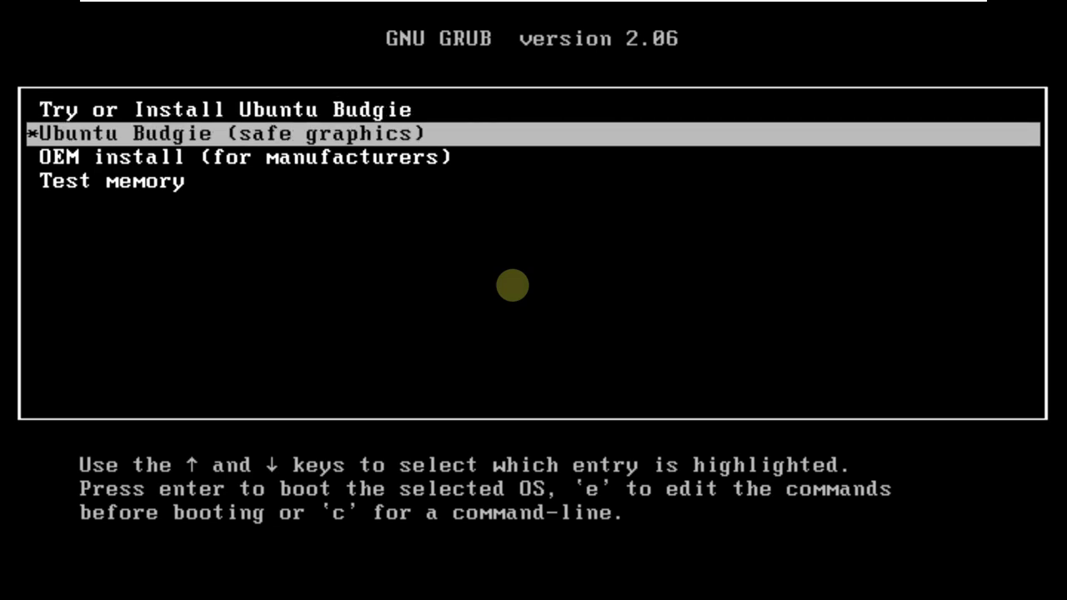
pyautogui.press('Down')
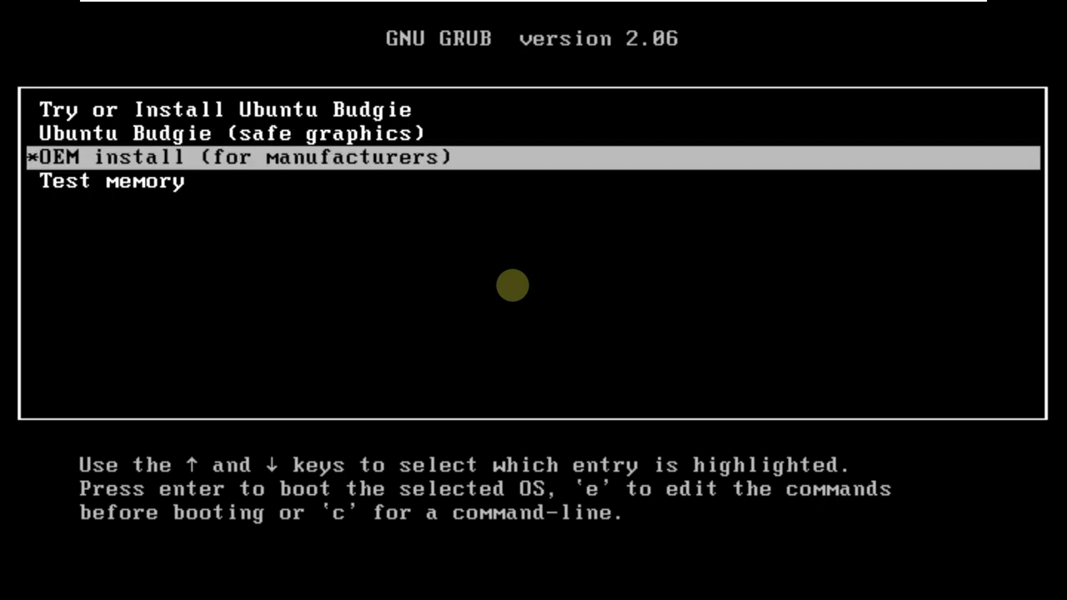
pyautogui.press('Down')
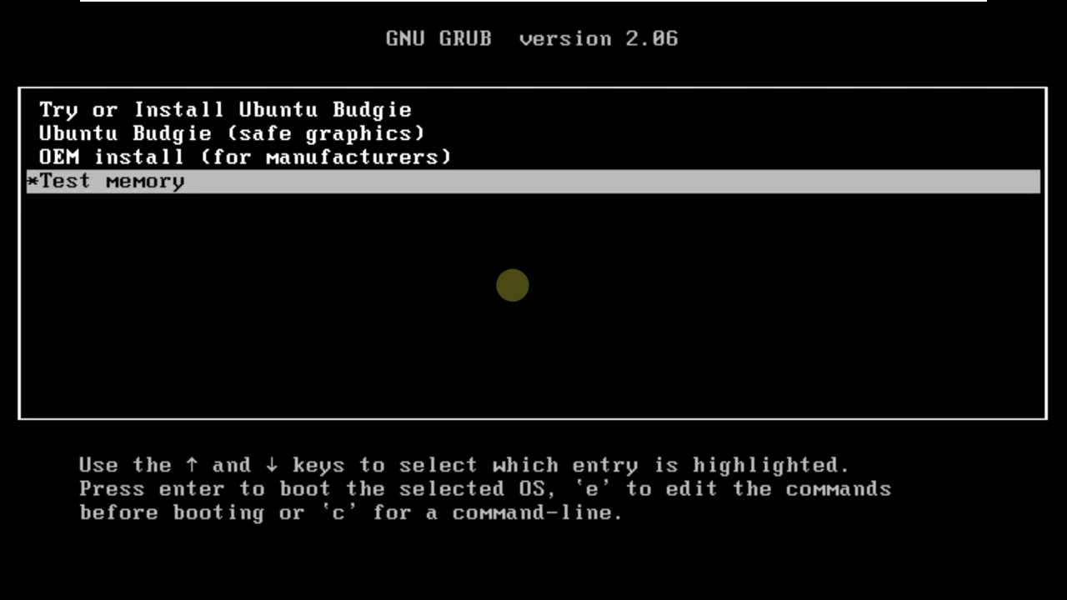
# Step: Boot the "Try or Install Ubuntu Budgie" entry
pyautogui.press('Up')
pyautogui.press('Up')
pyautogui.press('Up')
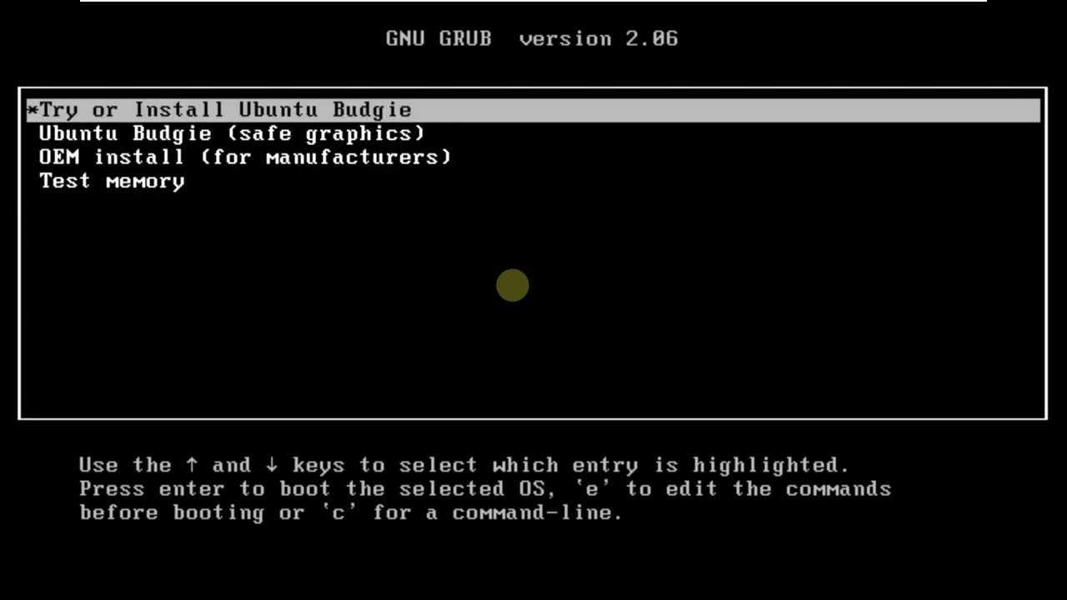
pyautogui.press('Return')
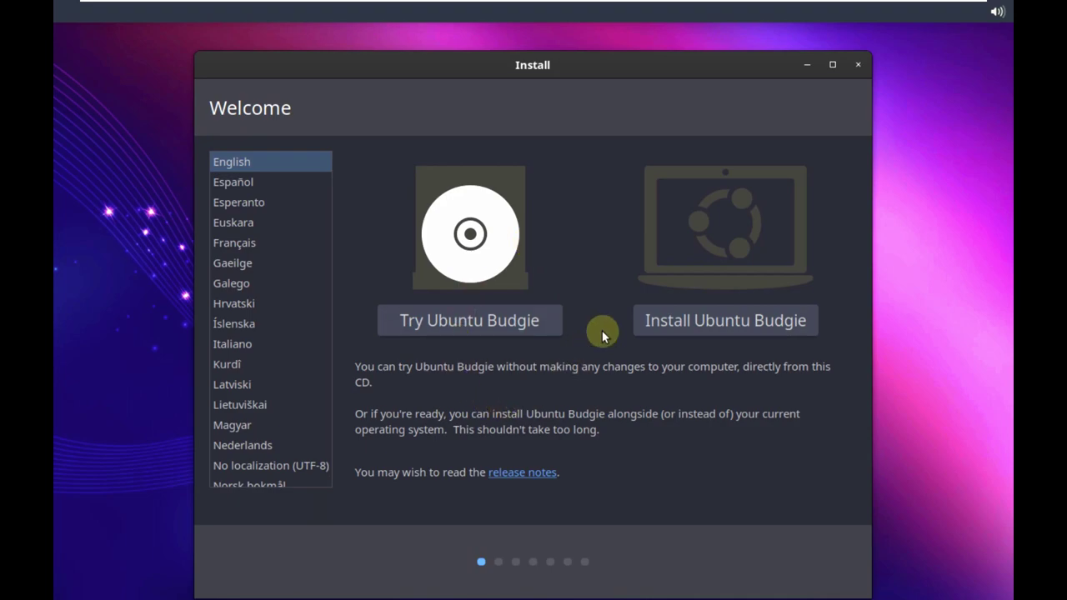
# Step: Move the installer window fully into view and look through the list of available languages
pyautogui.moveTo(577, 66); pyautogui.dragTo(575, 43)
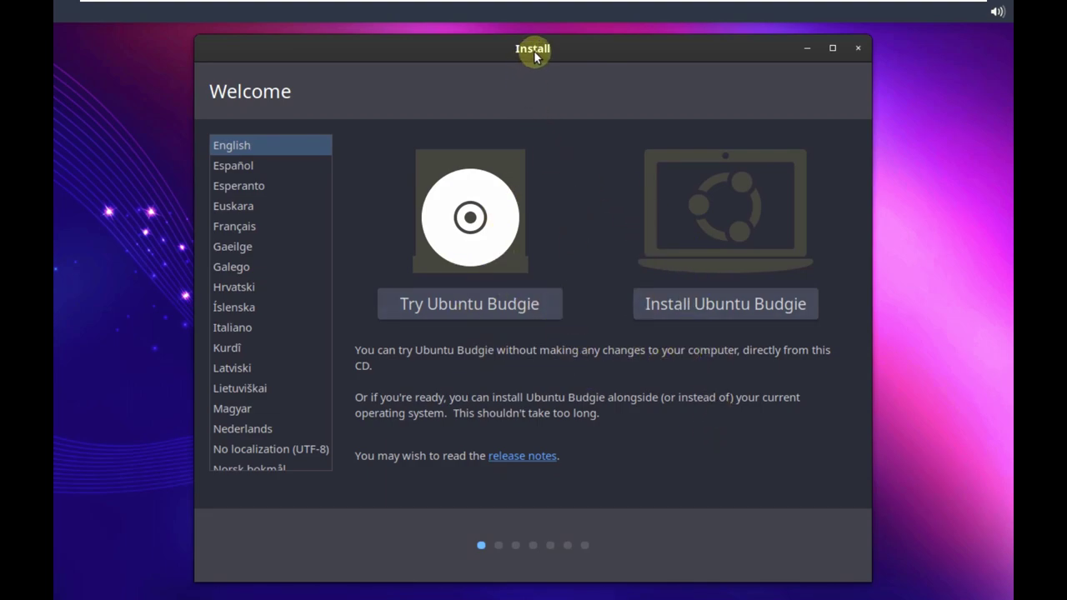
pyautogui.moveTo(532, 52); pyautogui.dragTo(533, 45)
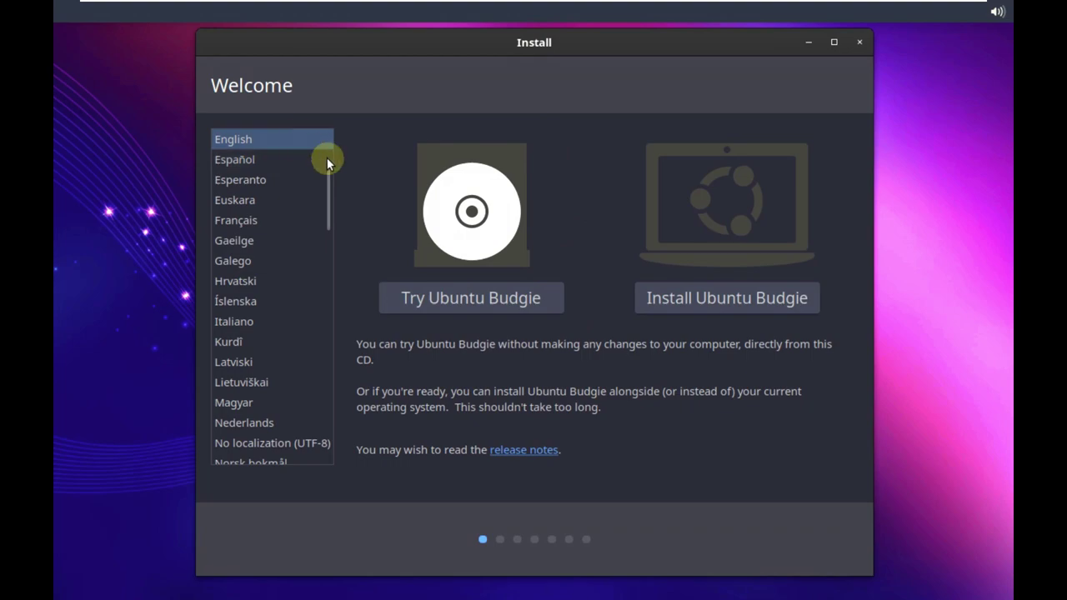
pyautogui.moveTo(325, 206); pyautogui.dragTo(316, 161)
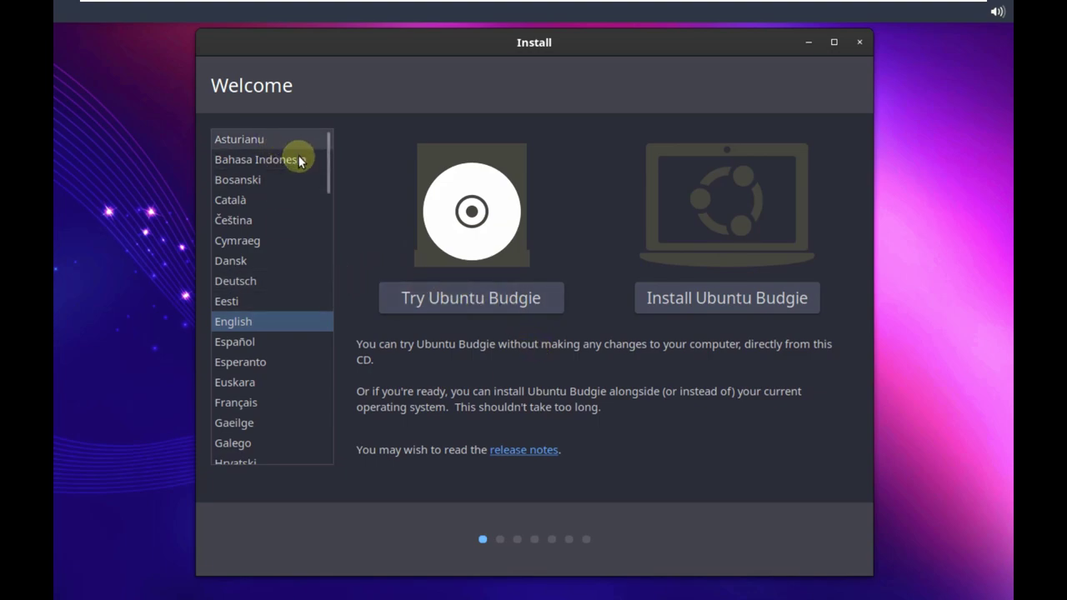
pyautogui.moveTo(326, 162); pyautogui.dragTo(337, 452)
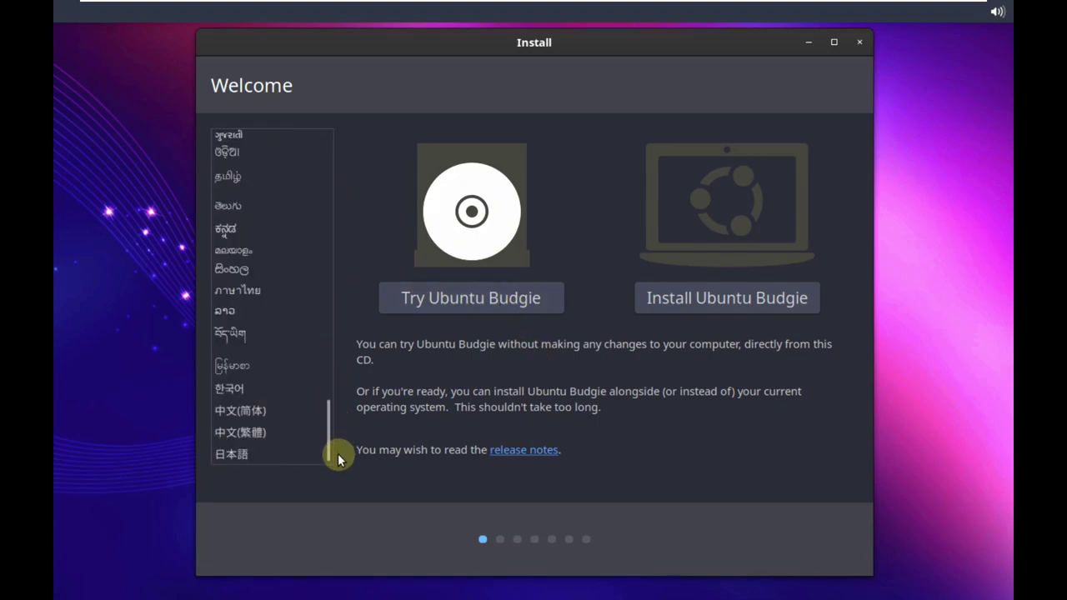
pyautogui.moveTo(328, 400); pyautogui.dragTo(324, 143)
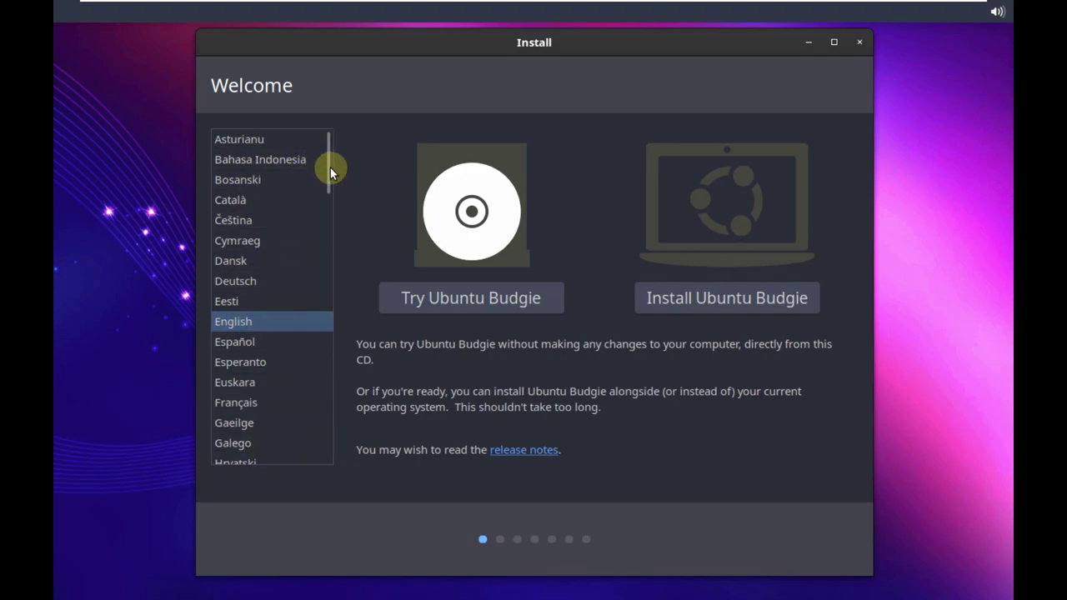
pyautogui.moveTo(327, 168); pyautogui.dragTo(333, 379)
pyautogui.moveTo(334, 315); pyautogui.dragTo(327, 183)
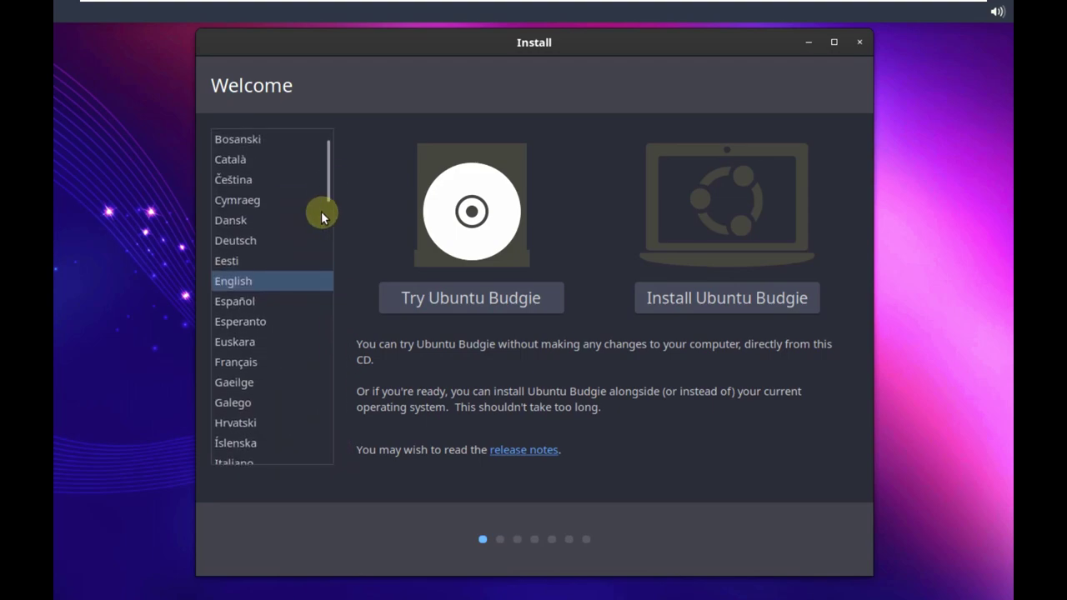
# Step: Start the Ubuntu Budgie live session without installing, and close the Budgie Welcome window
pyautogui.click(484, 292)
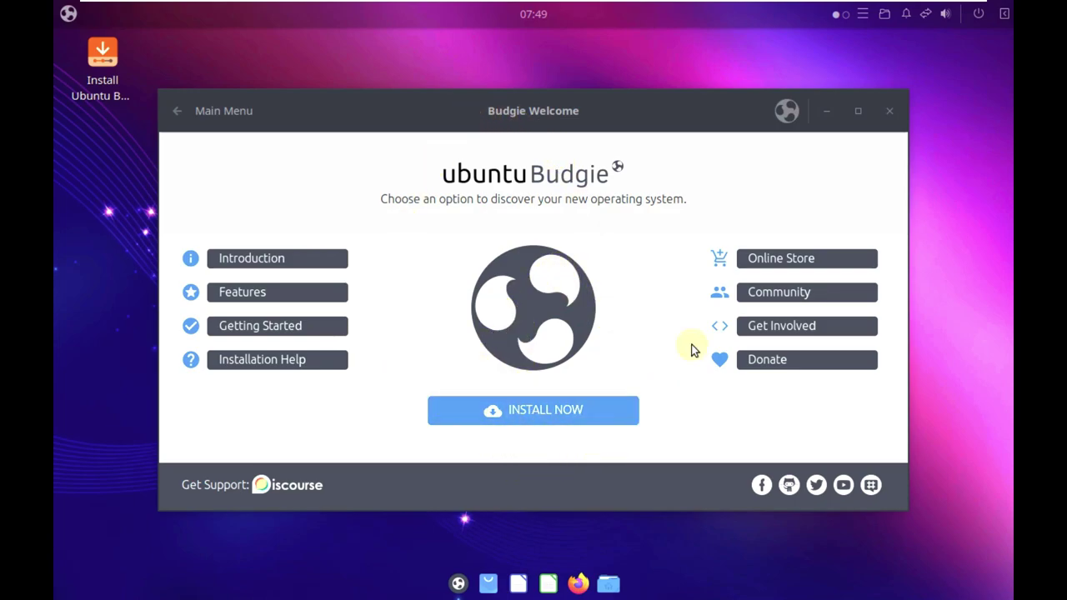
pyautogui.moveTo(580, 116)
pyautogui.mouseDown()
pyautogui.moveTo(581, 98)
pyautogui.moveTo(589, 103)
pyautogui.mouseUp()
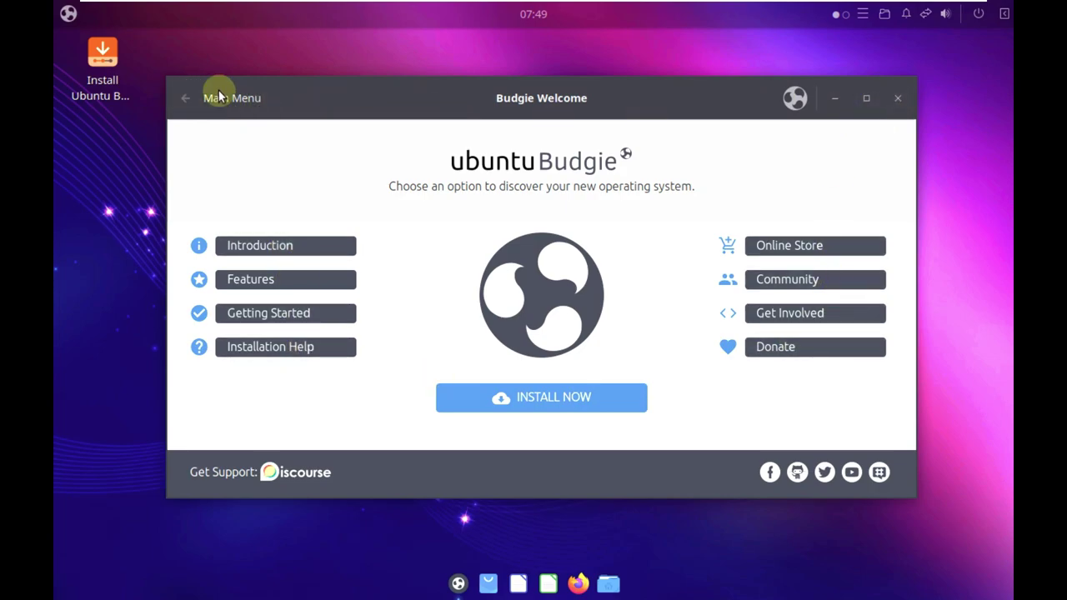
pyautogui.click(904, 95)
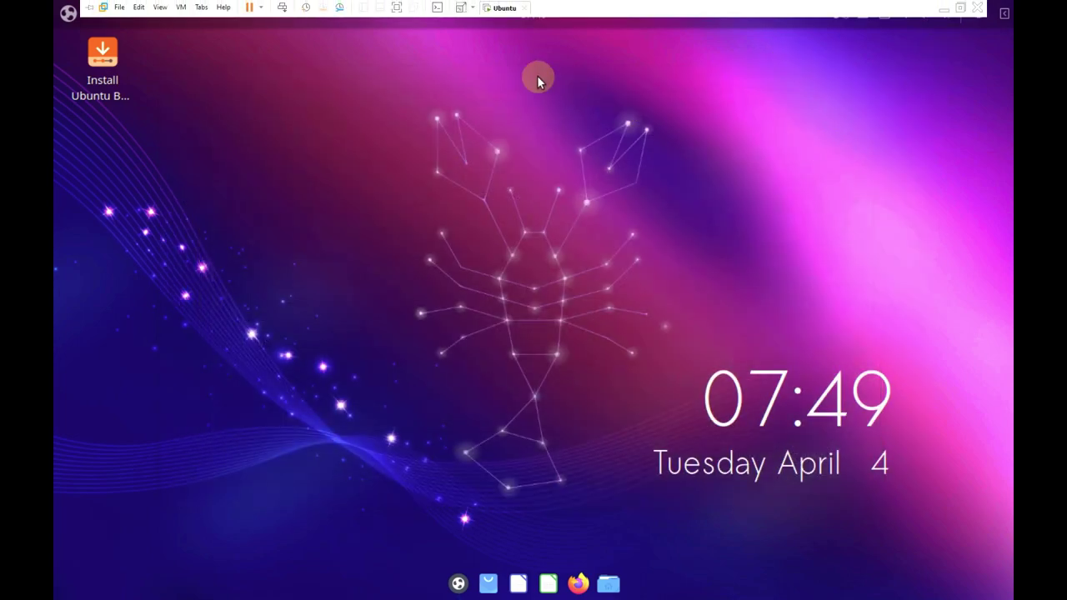
# Step: Stop stretching the guest screen in the virtual machine and open Budgie Control Center
pyautogui.click(461, 10)
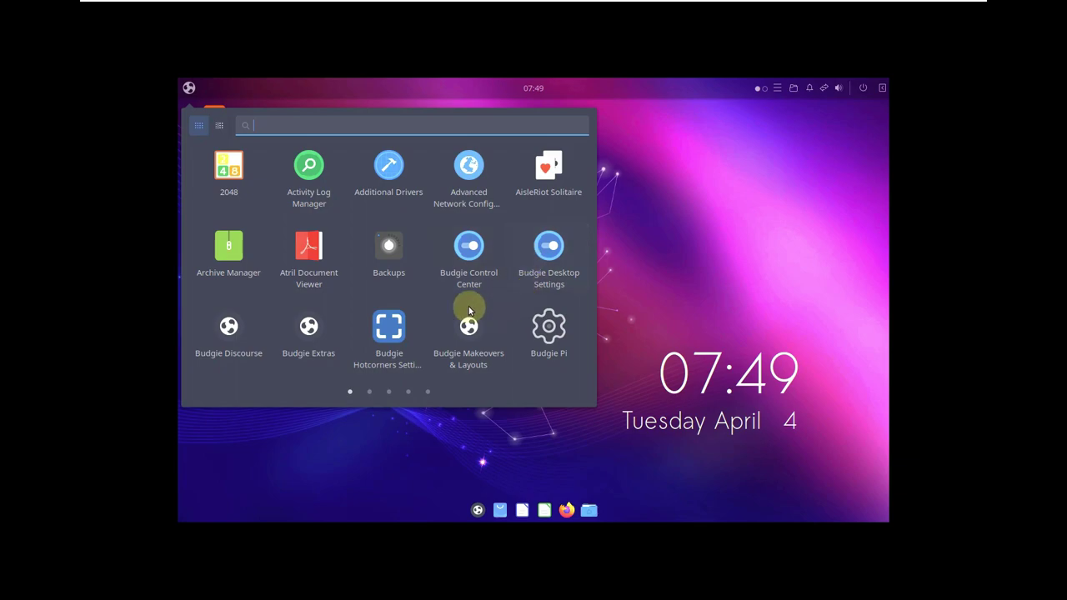
pyautogui.click(463, 263)
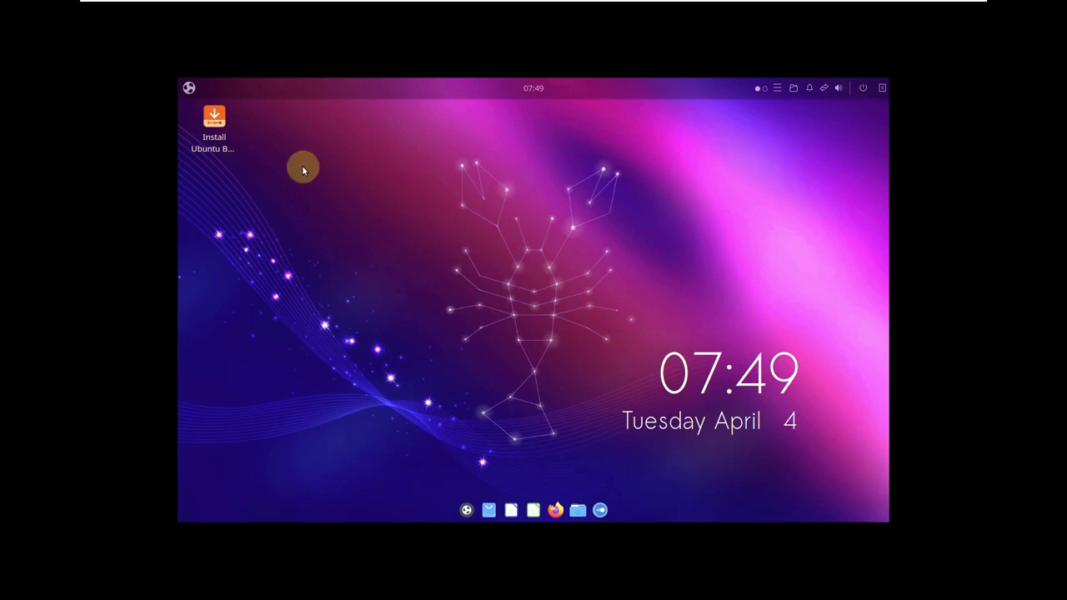
pyautogui.click(185, 90)
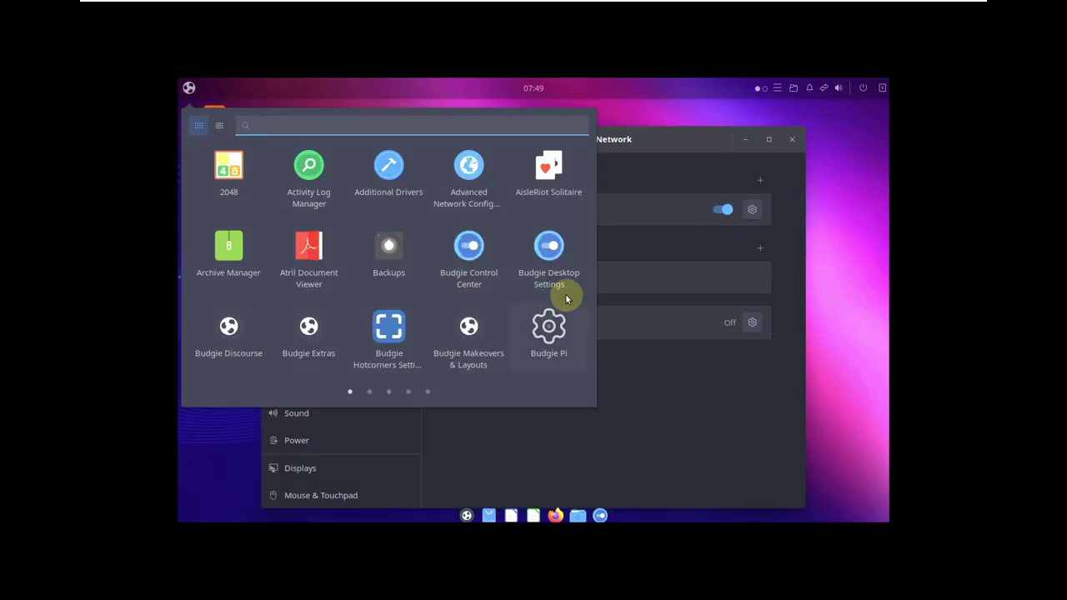
pyautogui.click(650, 442)
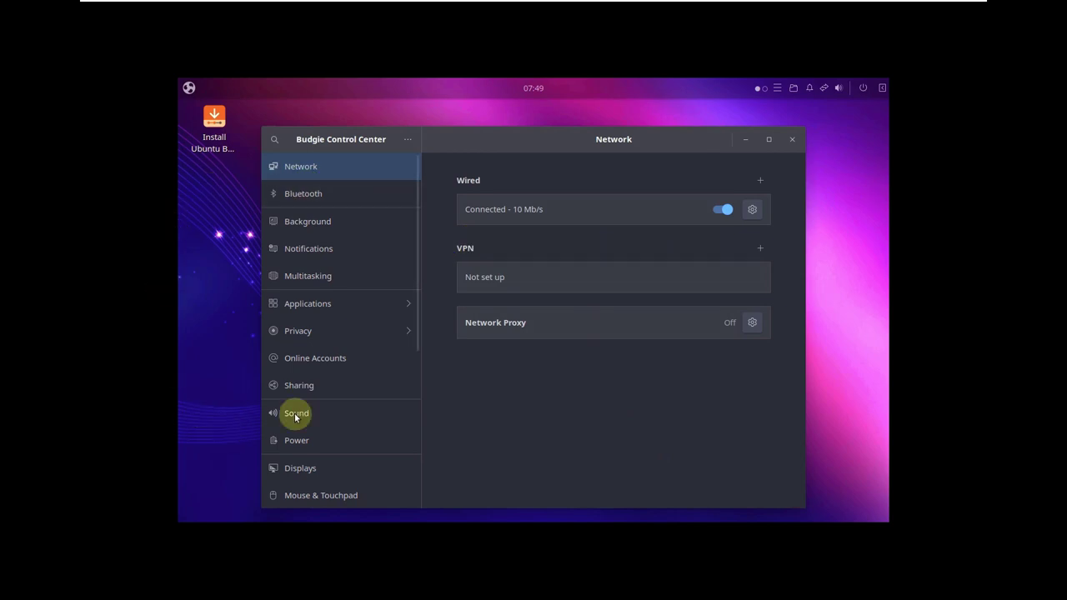
# Step: Set the display resolution to 1920 × 1080 (16:9), apply it and keep the new configuration
pyautogui.click(377, 456)
pyautogui.click(715, 230)
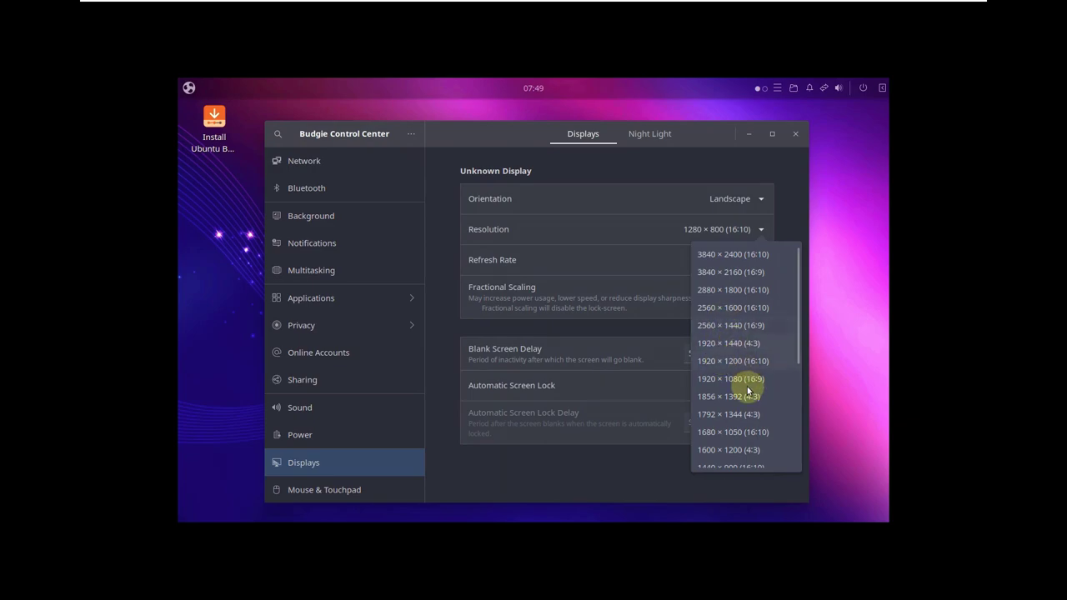
pyautogui.click(747, 378)
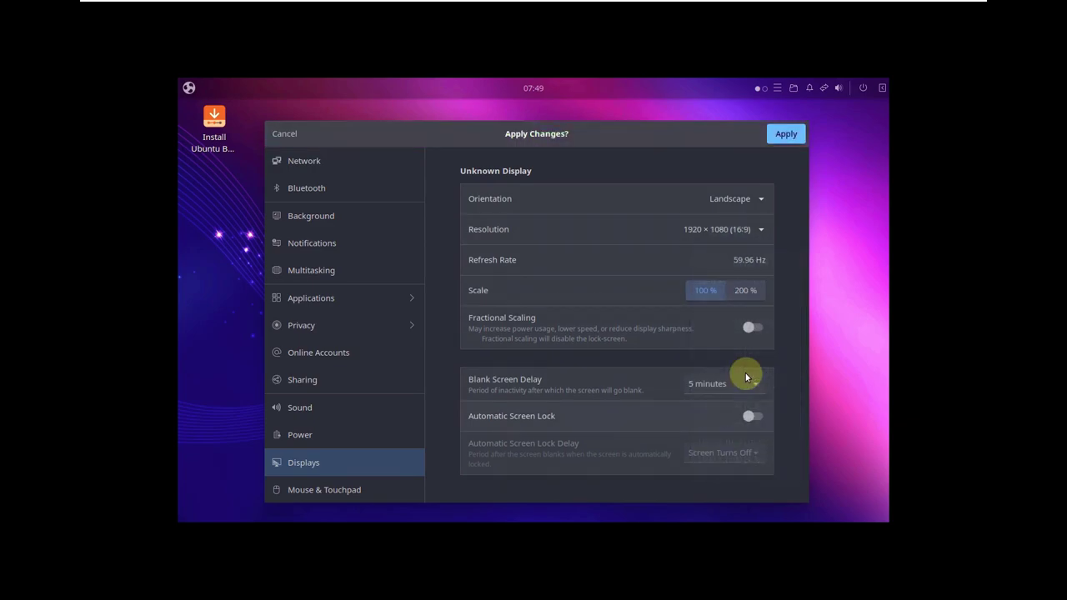
pyautogui.click(782, 139)
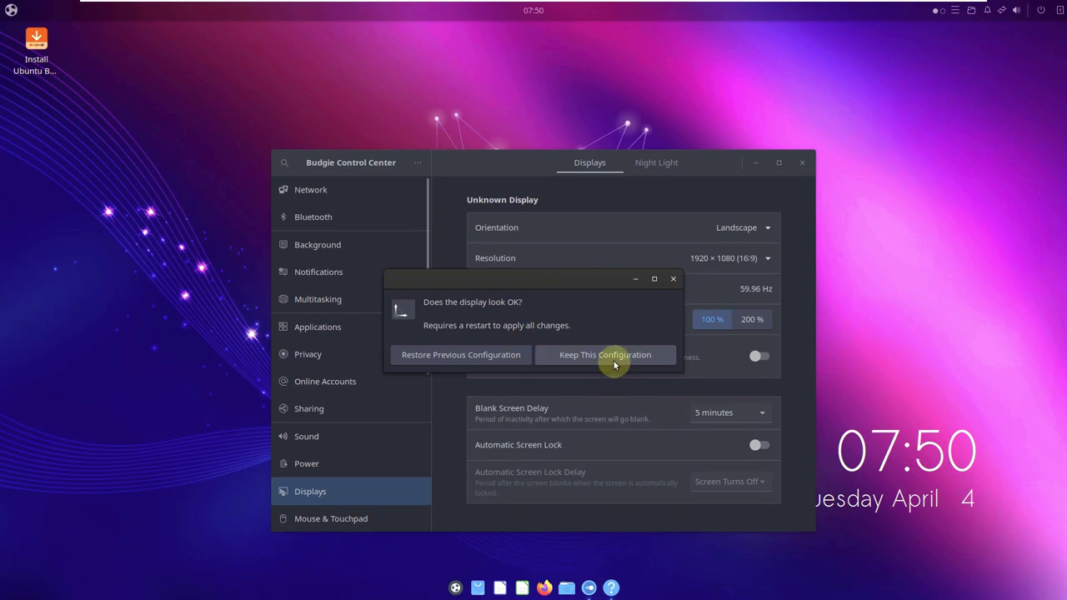
pyautogui.click(615, 364)
# Step: Open the About page of Budgie Control Center and read the hardware and operating system details
pyautogui.moveTo(487, 160); pyautogui.dragTo(482, 104)
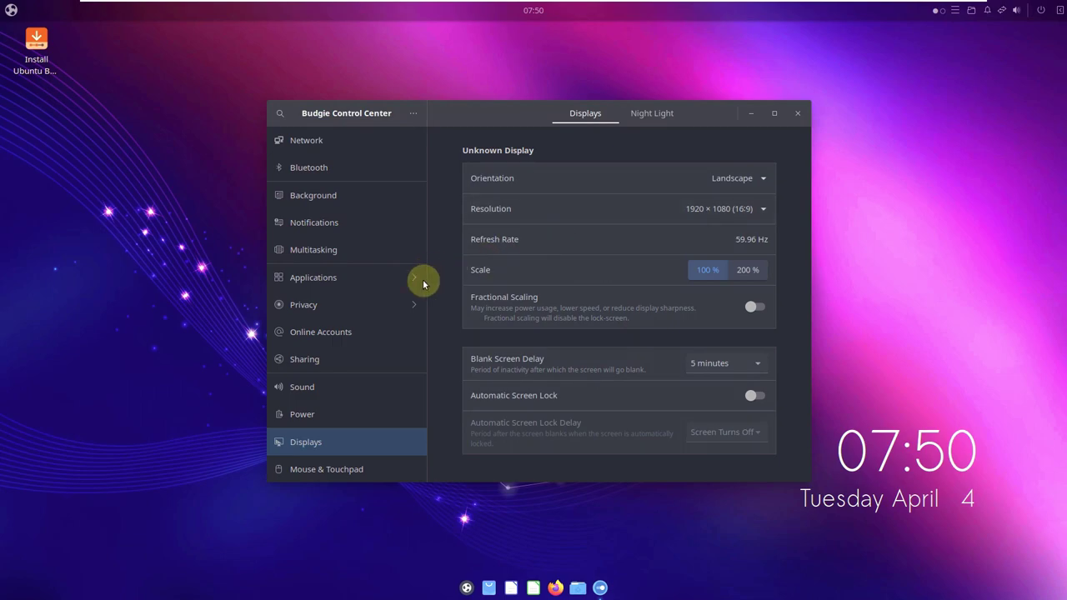
pyautogui.scroll(-1, 367, 420)
pyautogui.moveTo(422, 331); pyautogui.dragTo(423, 481)
pyautogui.click(389, 473)
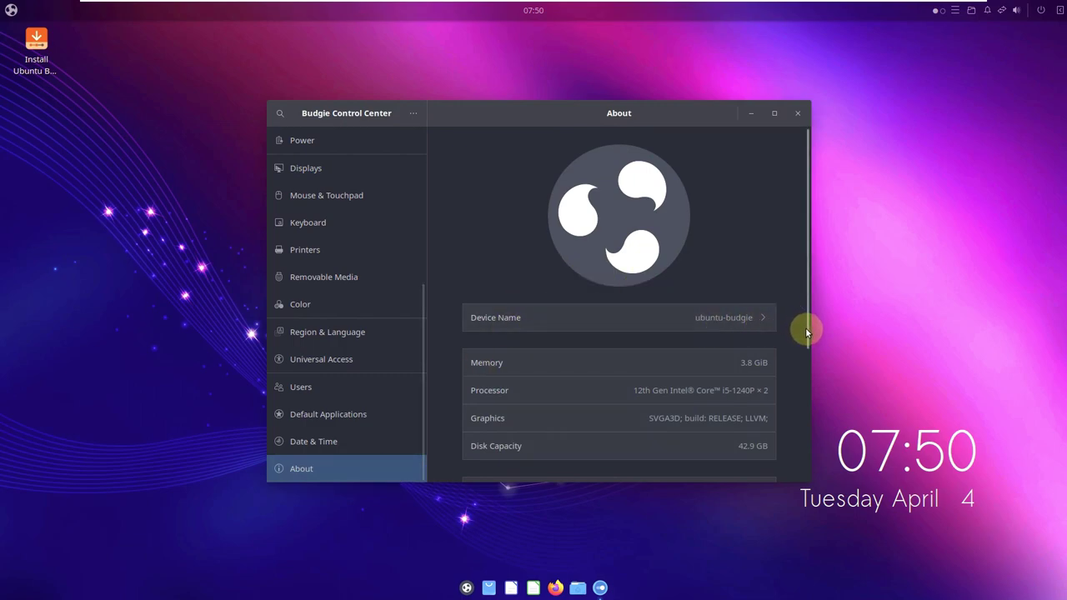
pyautogui.moveTo(806, 332); pyautogui.dragTo(804, 423)
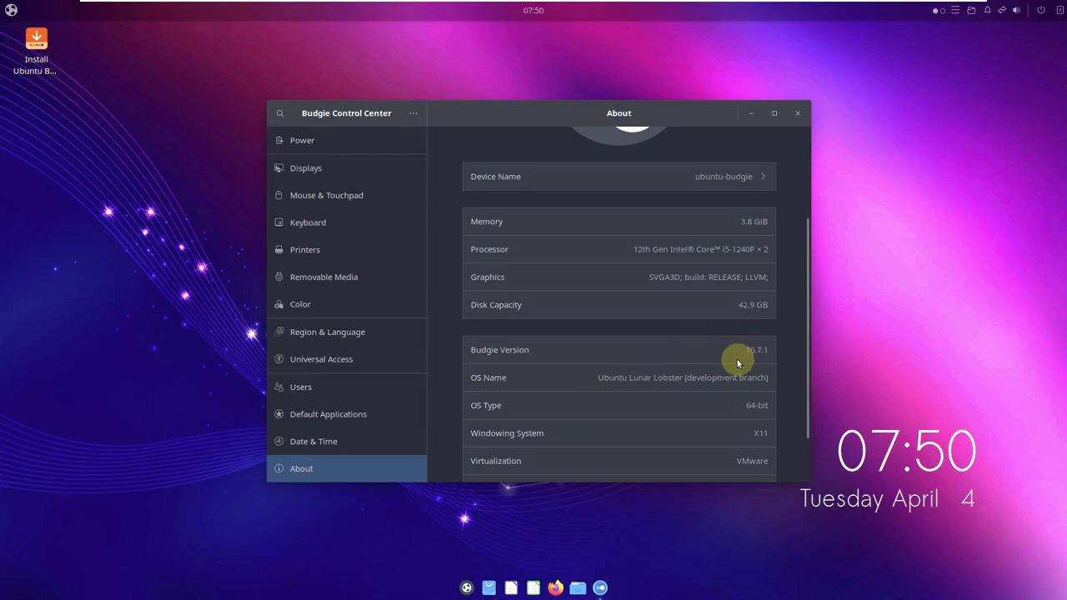
pyautogui.moveTo(807, 383); pyautogui.dragTo(807, 424)
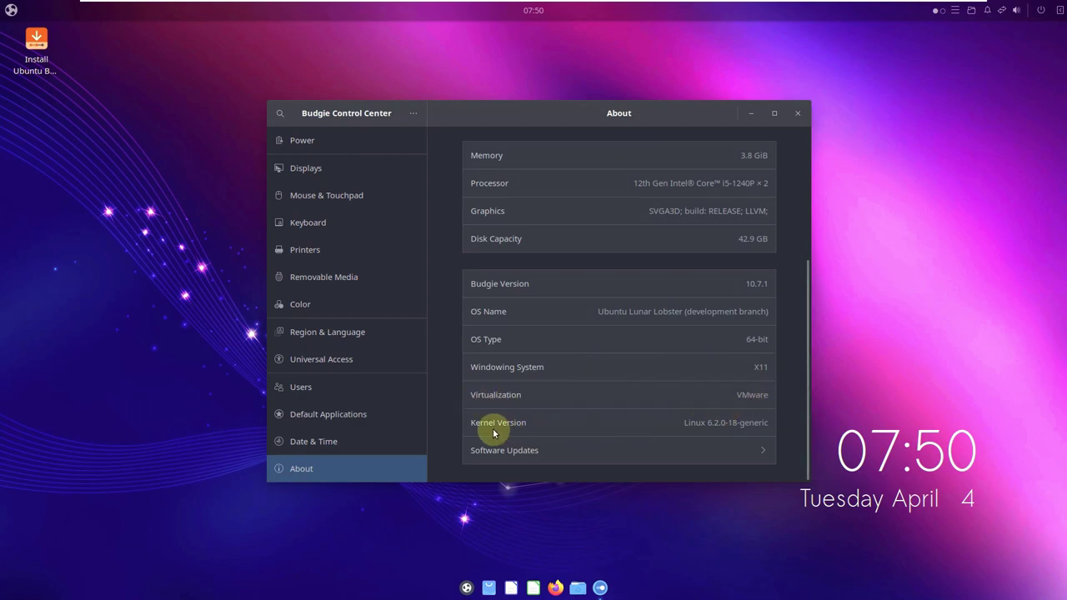
# Step: Highlight the kernel version on the About page and close Budgie Control Center
pyautogui.moveTo(684, 423); pyautogui.dragTo(734, 422)
pyautogui.click(737, 423)
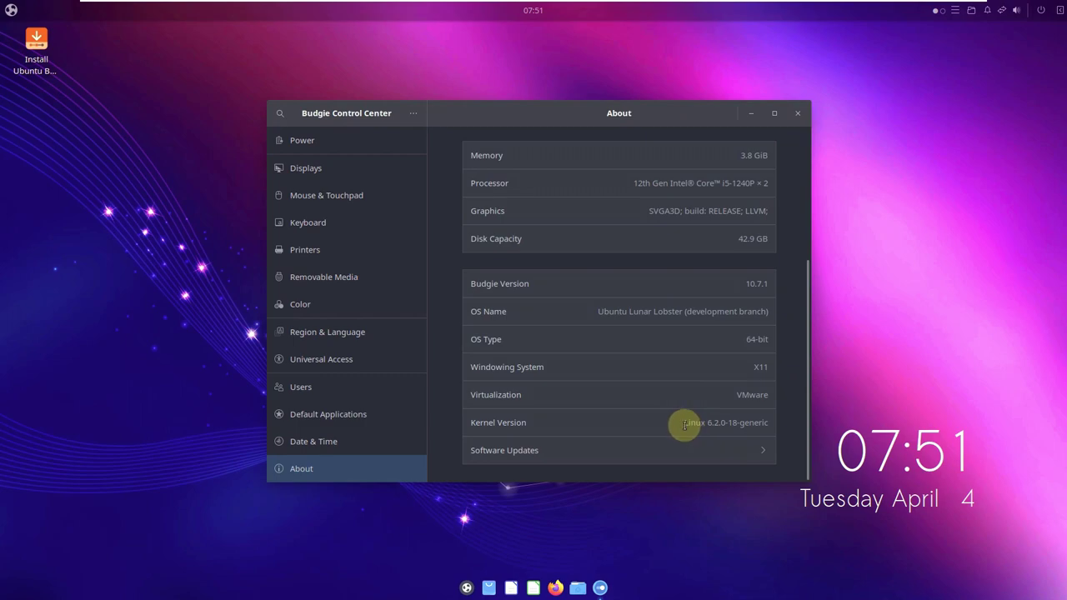
pyautogui.moveTo(684, 422); pyautogui.dragTo(757, 422)
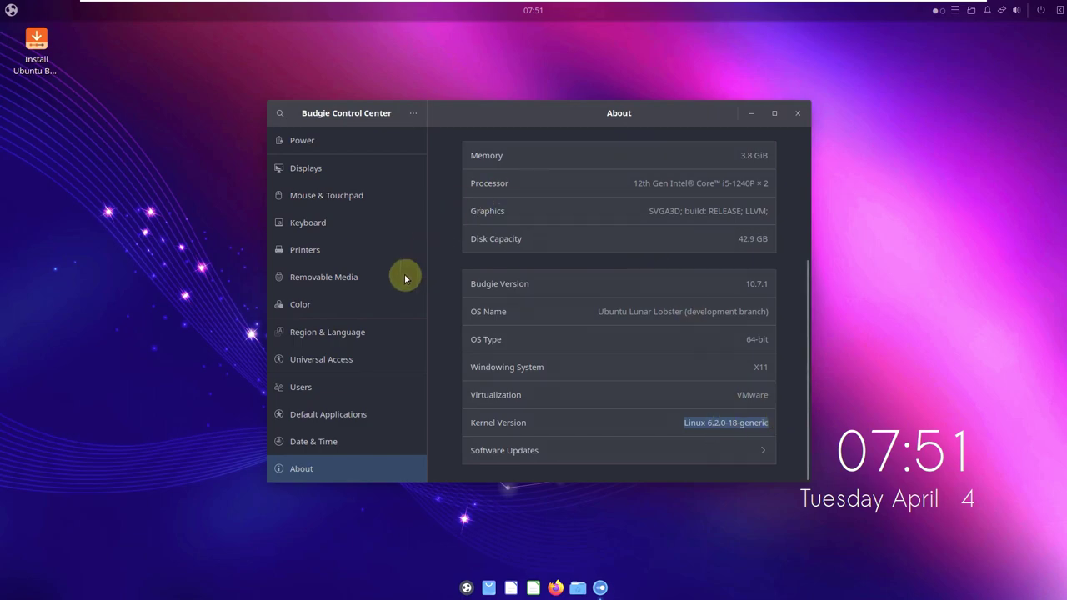
pyautogui.moveTo(808, 347); pyautogui.dragTo(800, 201)
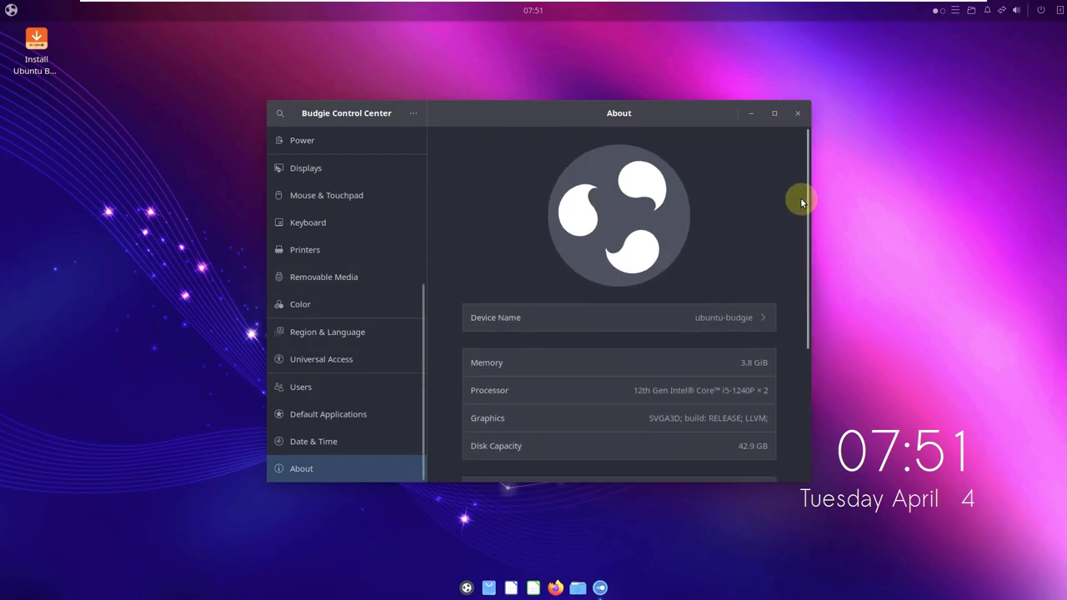
pyautogui.scroll(2, 345, 267)
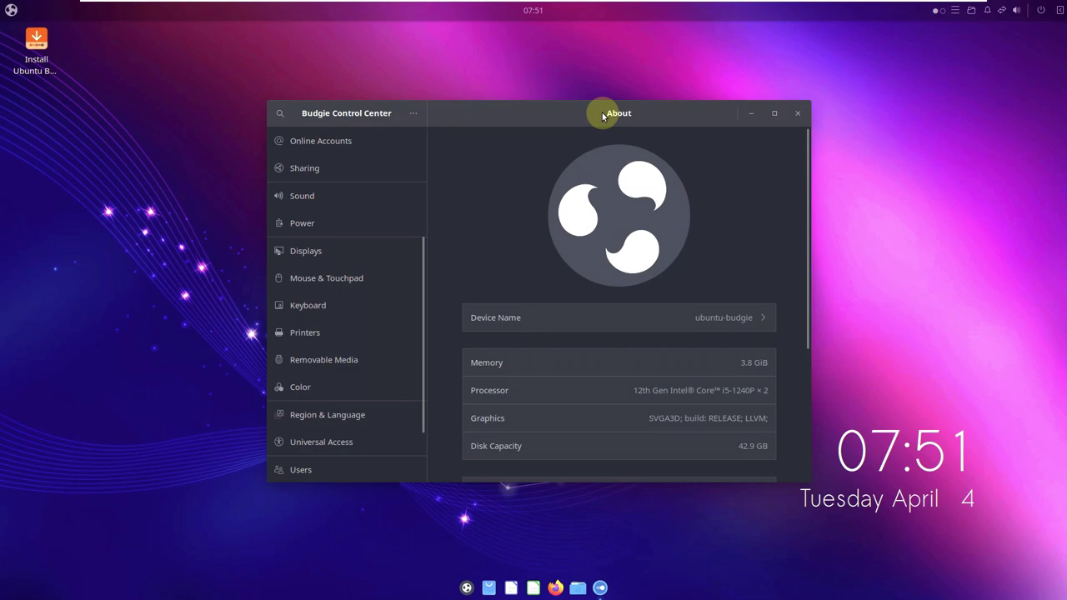
pyautogui.click(792, 118)
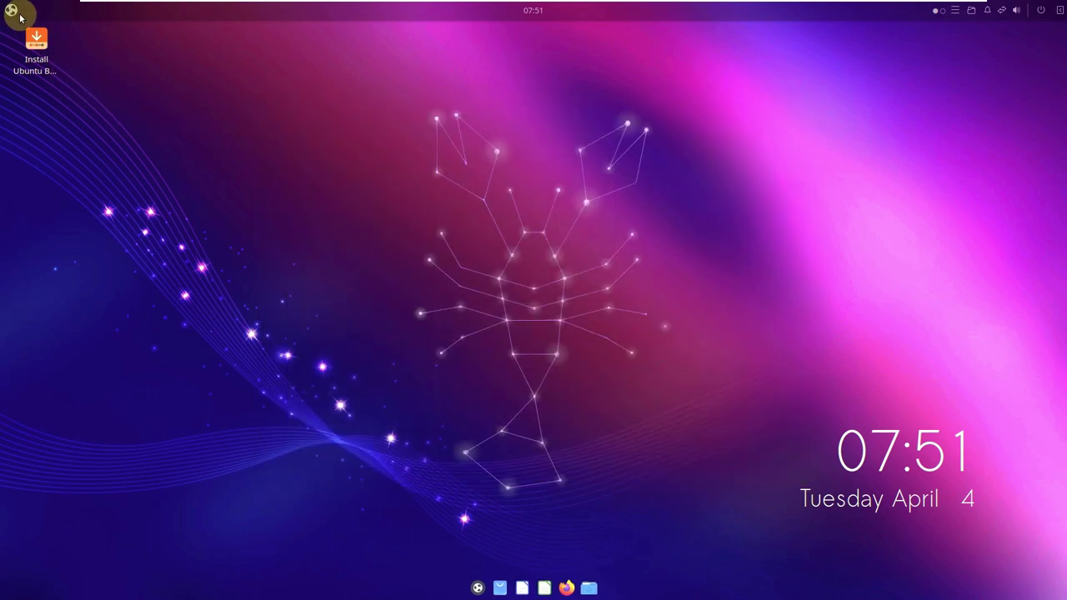
# Step: Look through all pages of the preinstalled applications
pyautogui.click(15, 14)
pyautogui.scroll(-1, 274, 202)
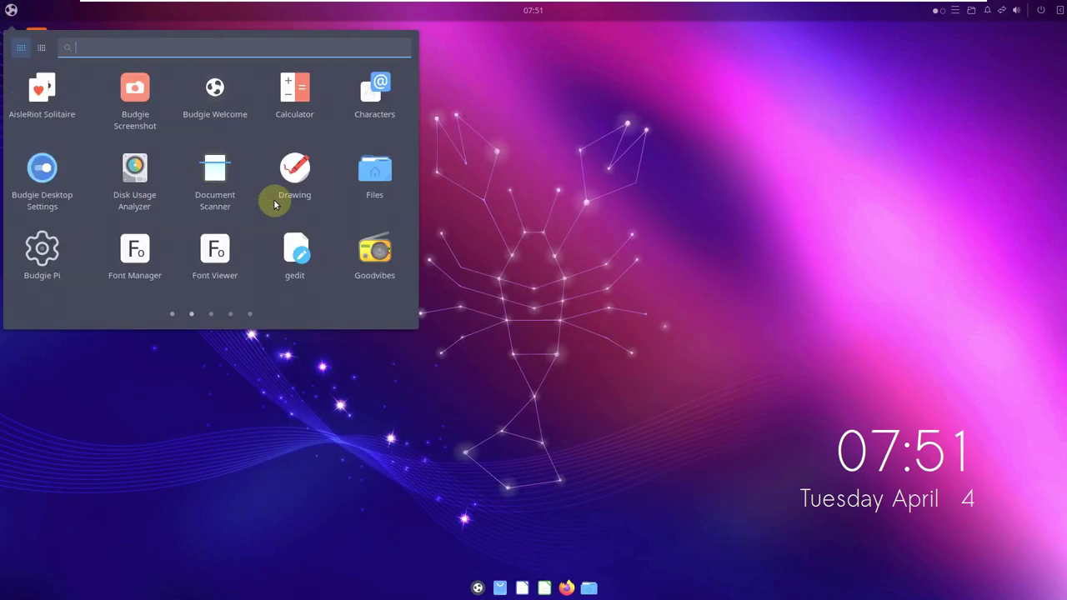
pyautogui.scroll(-2, 277, 215)
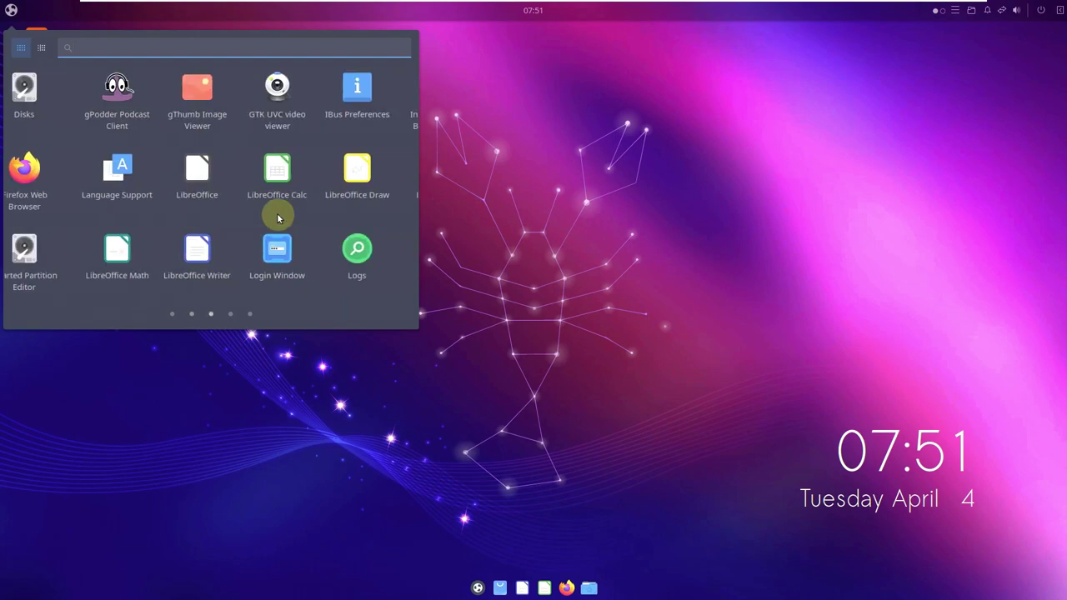
pyautogui.scroll(-1, 277, 219)
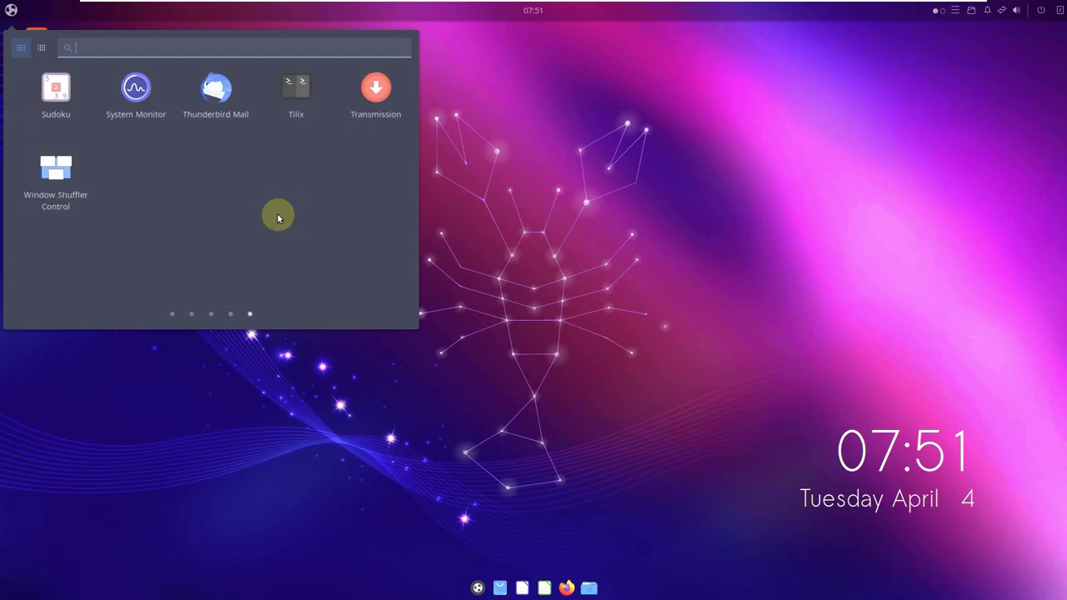
# Step: Open System Monitor maximized and highlight the Ubuntu release on its System page
pyautogui.click(155, 114)
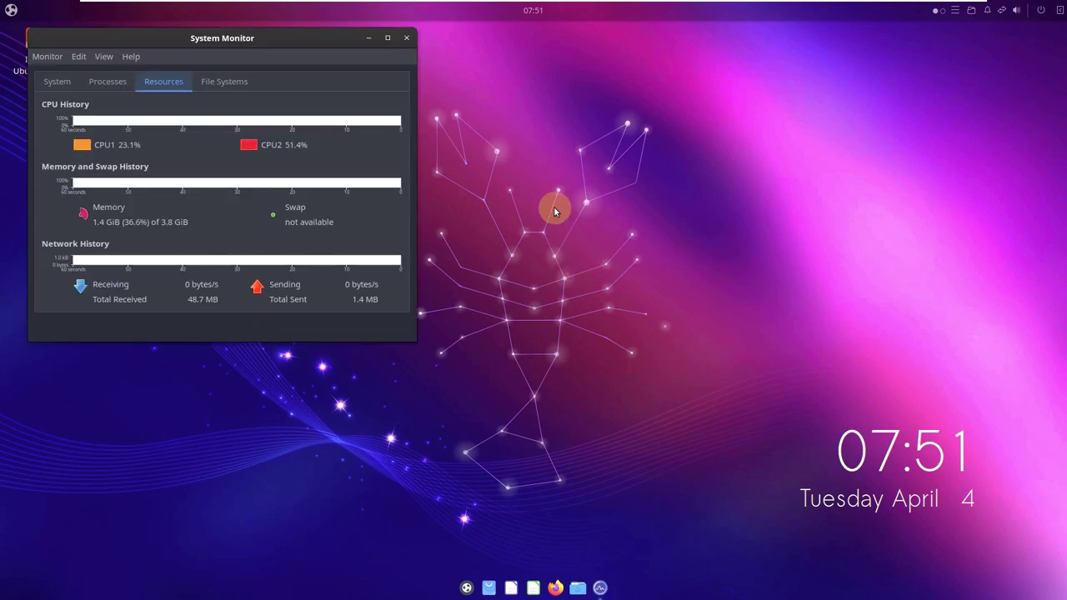
pyautogui.click(387, 39)
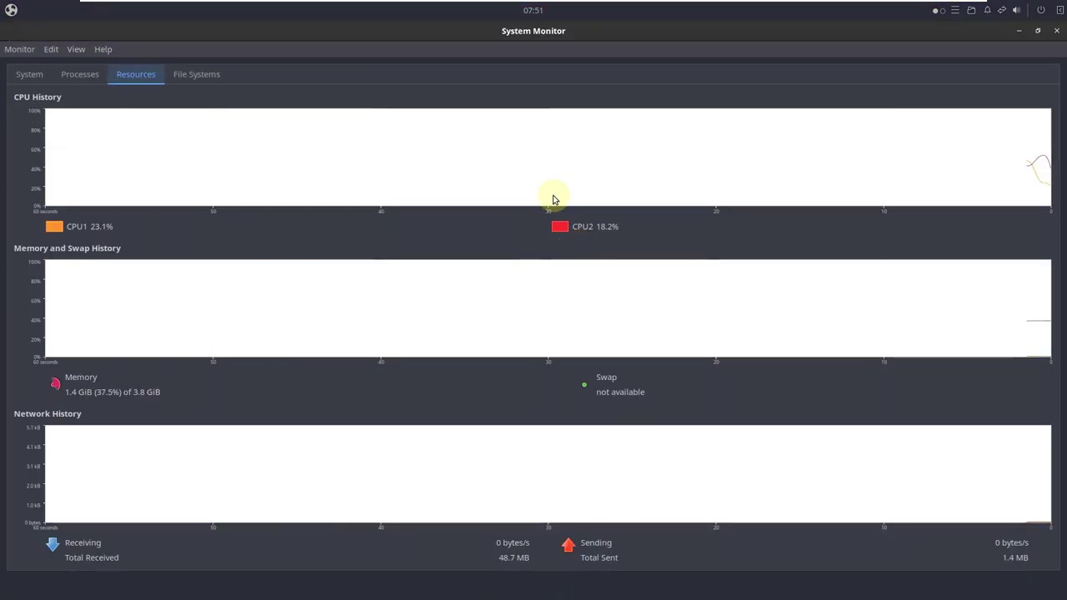
pyautogui.click(30, 74)
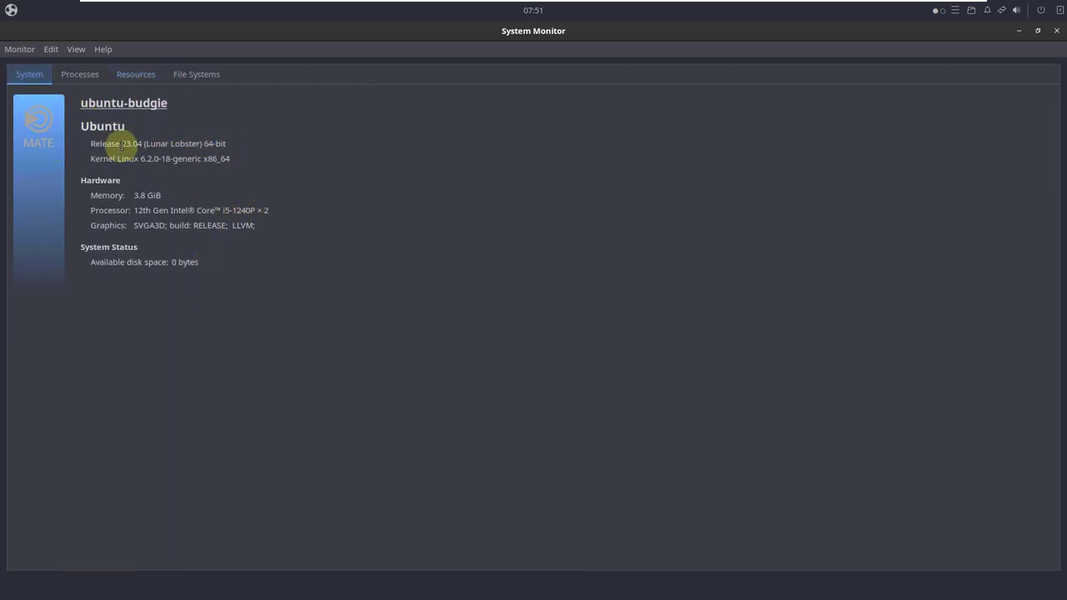
pyautogui.moveTo(122, 144); pyautogui.dragTo(221, 144)
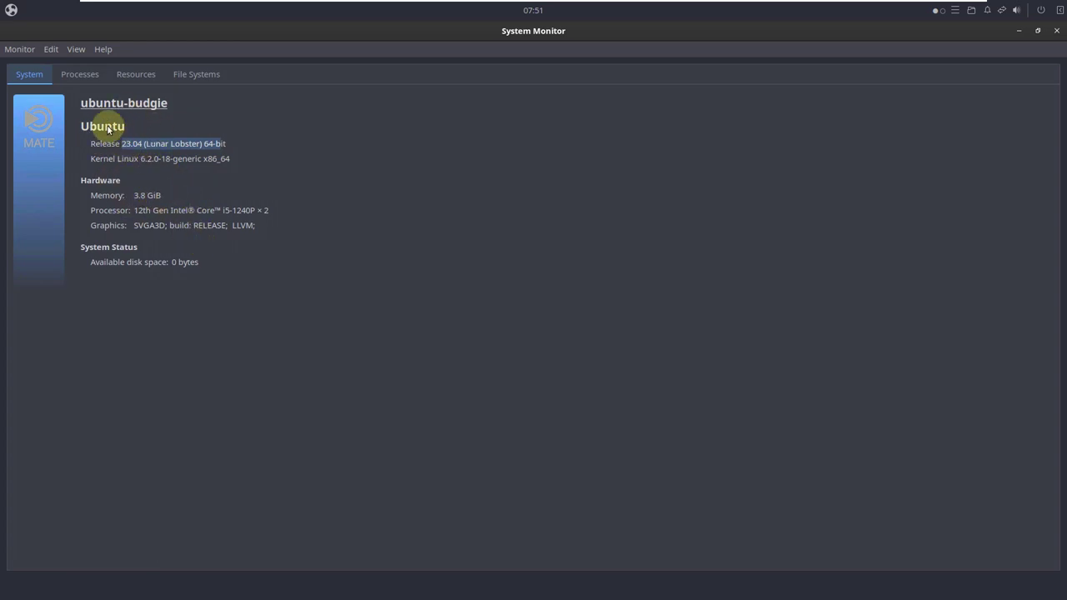
# Step: Look through the full list of running processes in System Monitor
pyautogui.click(76, 75)
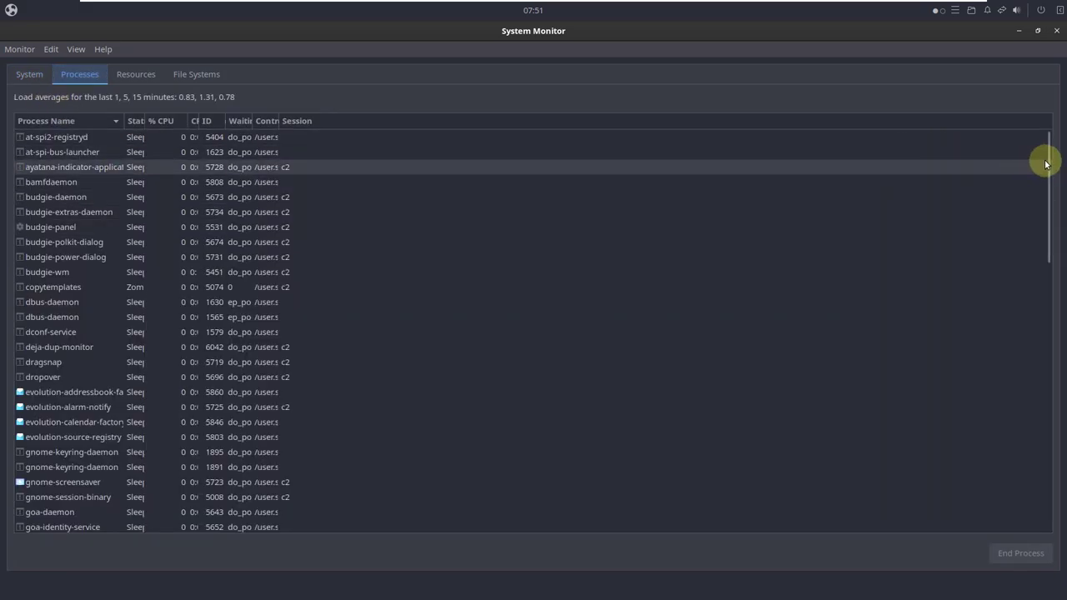
pyautogui.moveTo(1049, 162); pyautogui.dragTo(1052, 472)
pyautogui.moveTo(1042, 411); pyautogui.dragTo(1033, 128)
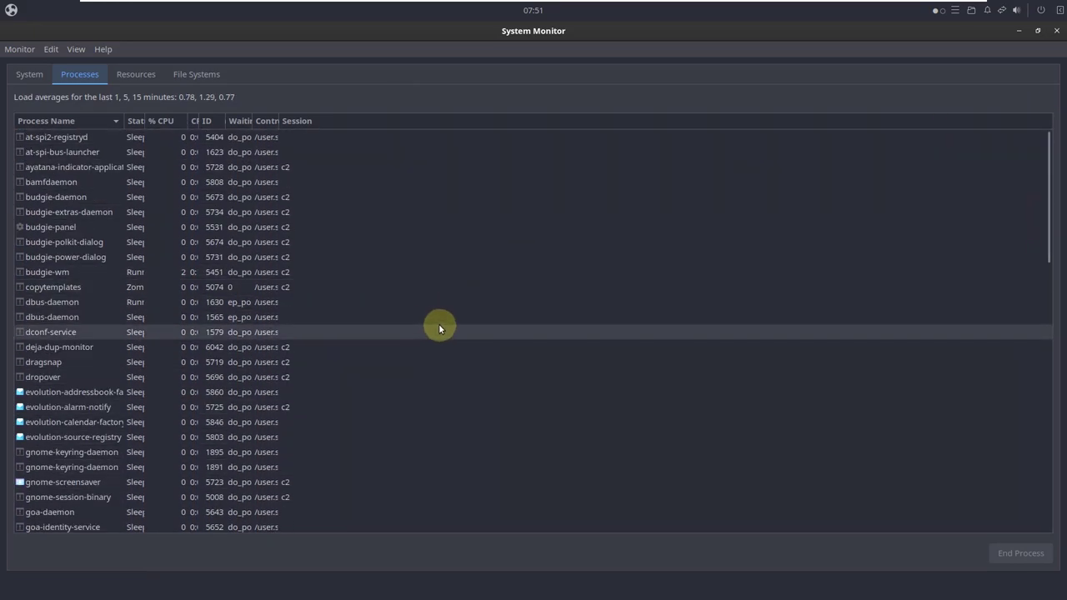
# Step: Change the CPU2 graph colour to green in System Monitor's resource view
pyautogui.click(144, 74)
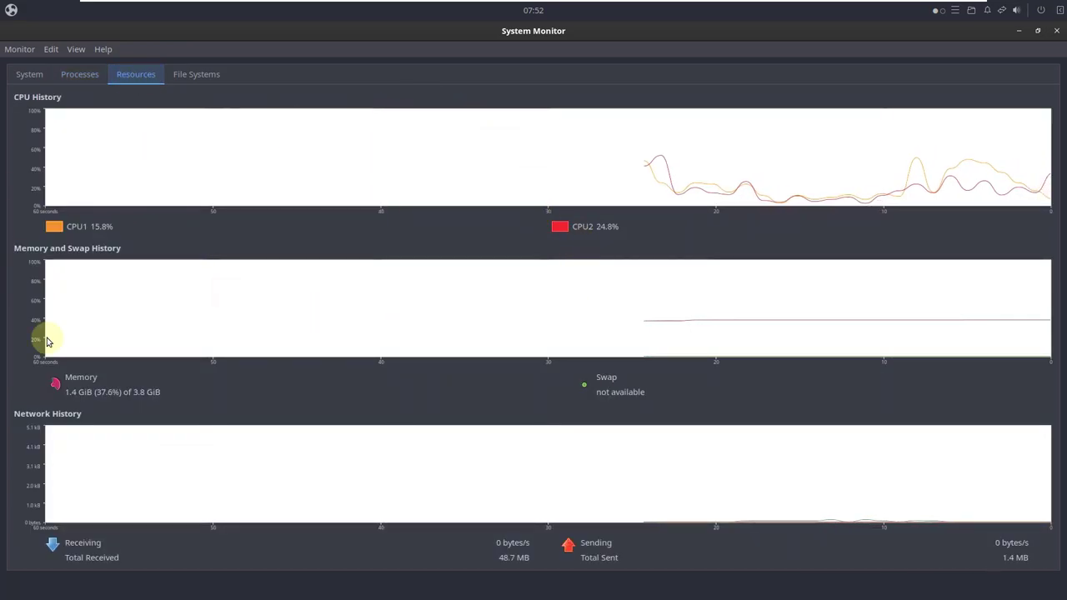
pyautogui.click(558, 228)
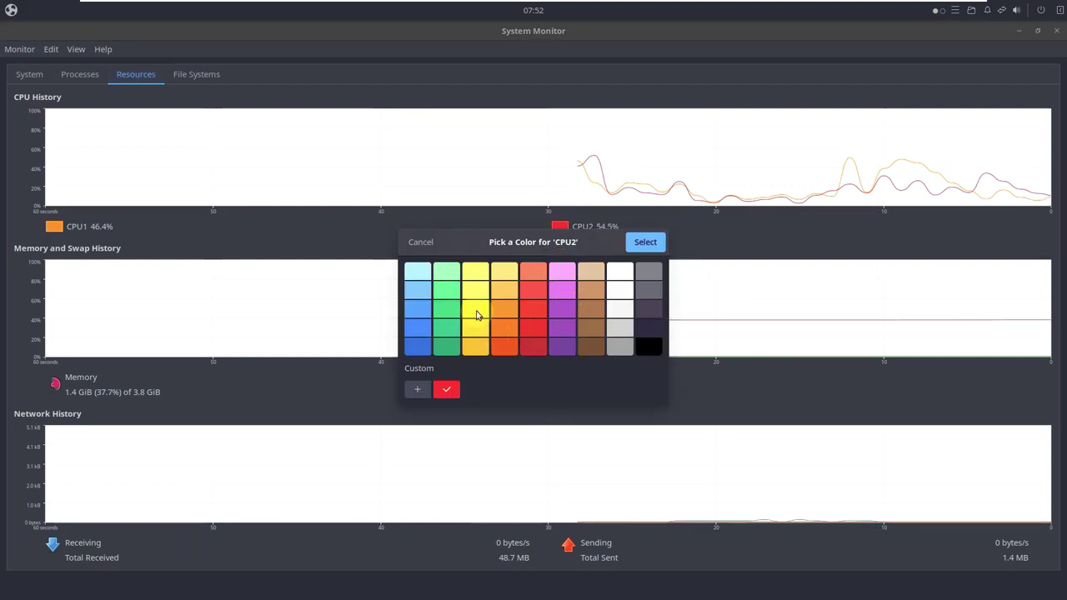
pyautogui.click(446, 308)
pyautogui.click(644, 242)
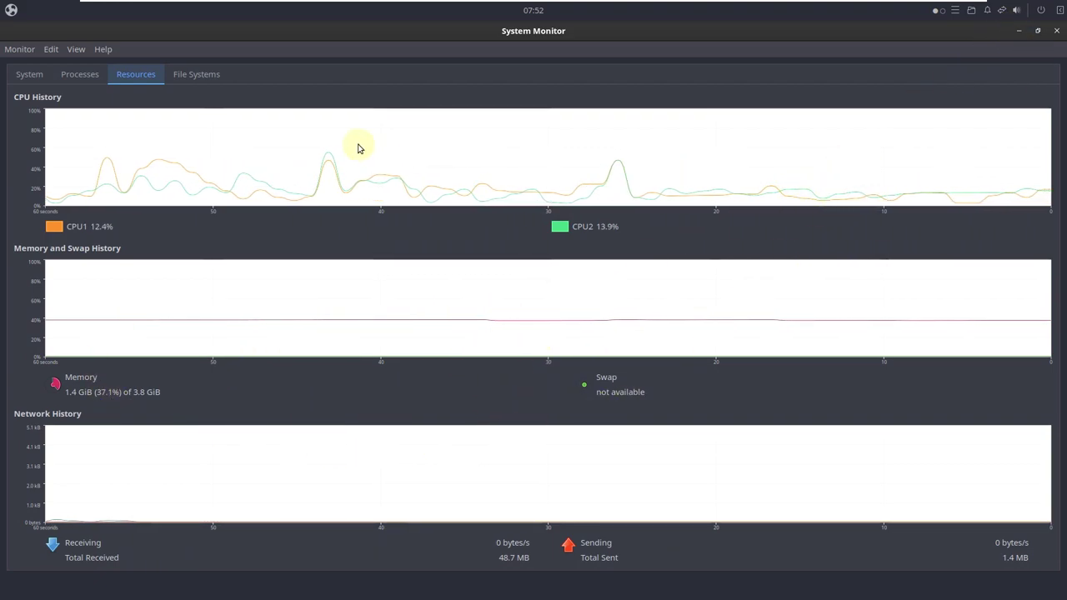
# Step: Check the File Systems page, return to the resource graphs and close System Monitor
pyautogui.click(174, 77)
pyautogui.click(135, 75)
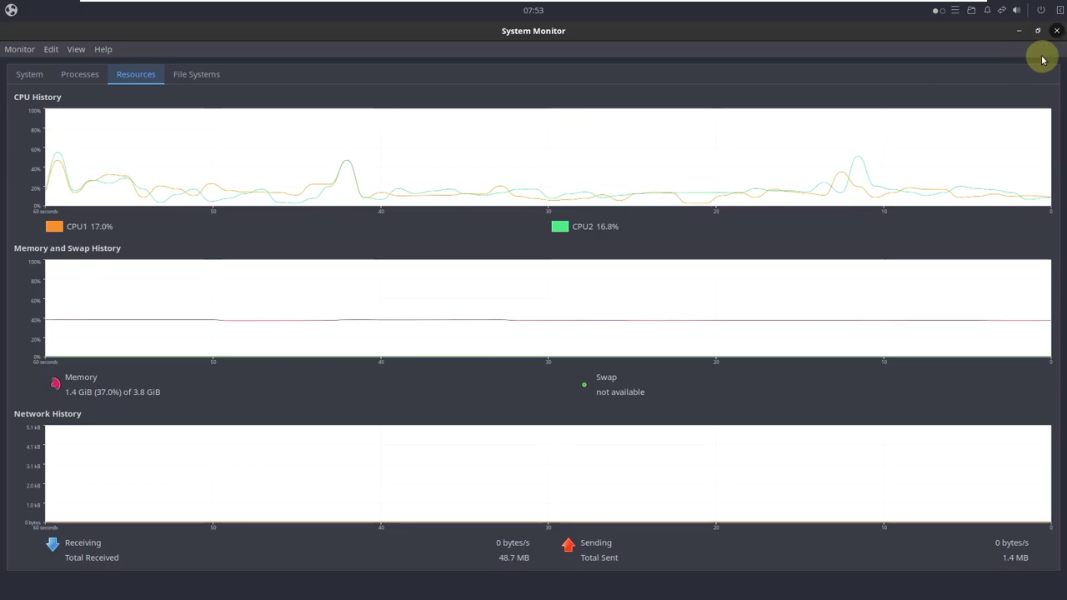
pyautogui.click(1054, 32)
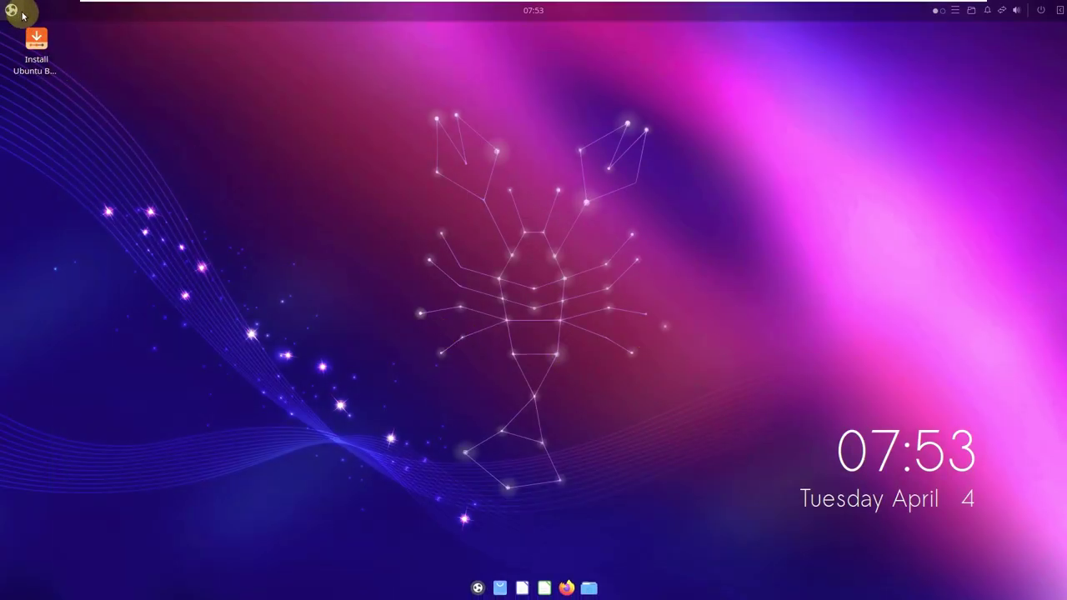
# Step: Launch the Tilix terminal, check its version in the About dialog and close the dialog
pyautogui.click(4, 11)
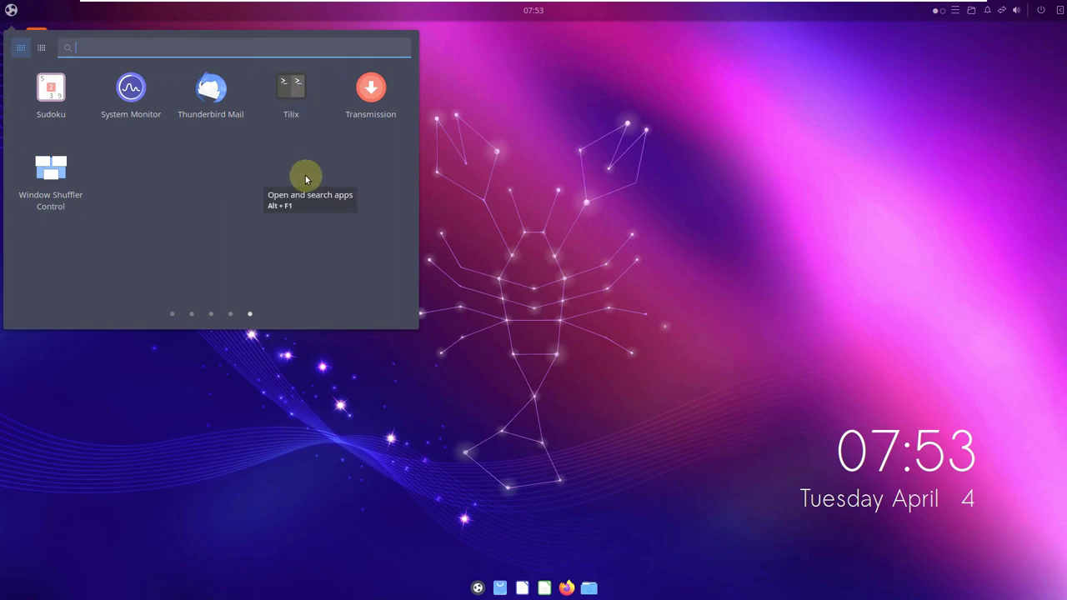
pyautogui.click(290, 94)
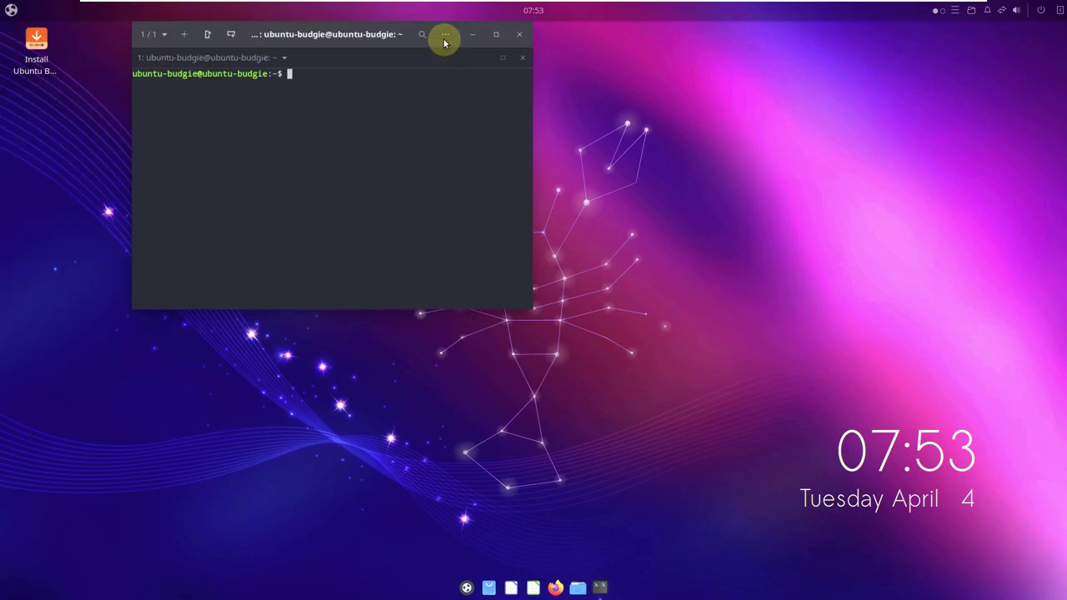
pyautogui.click(445, 35)
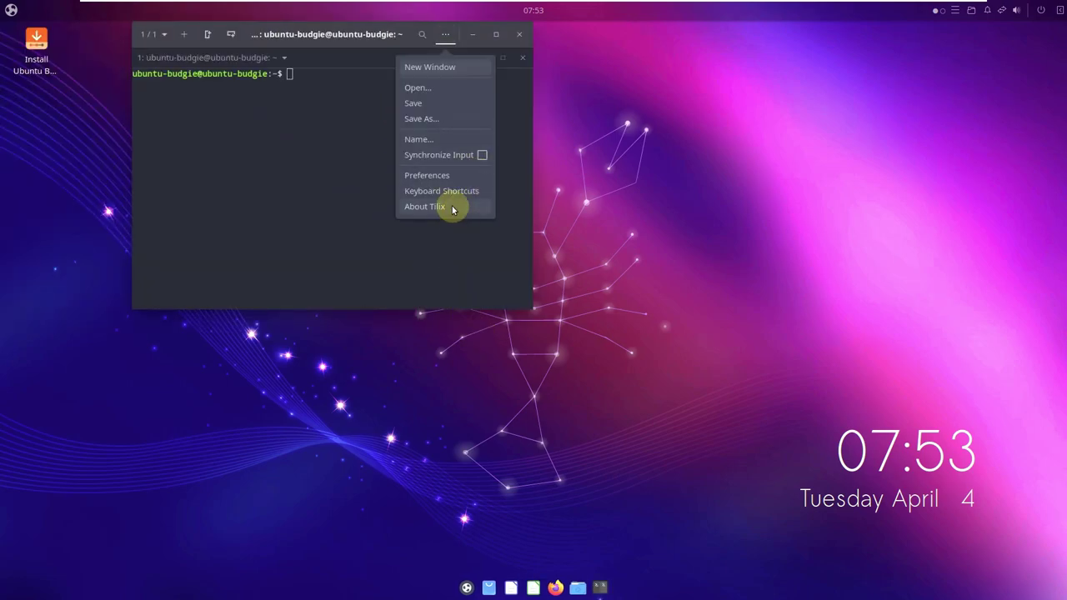
pyautogui.click(469, 231)
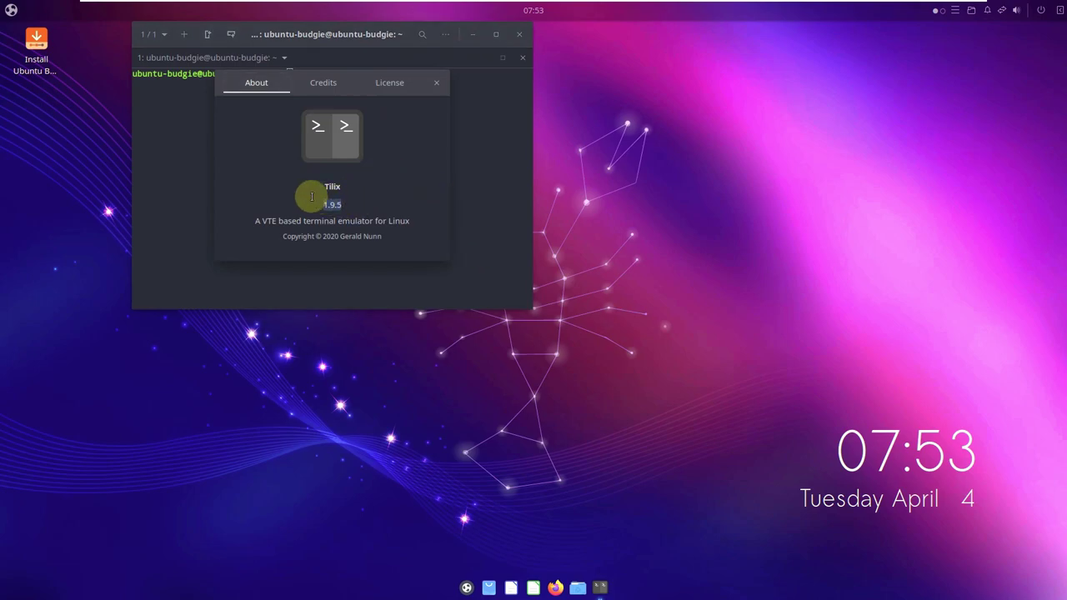
pyautogui.click(436, 83)
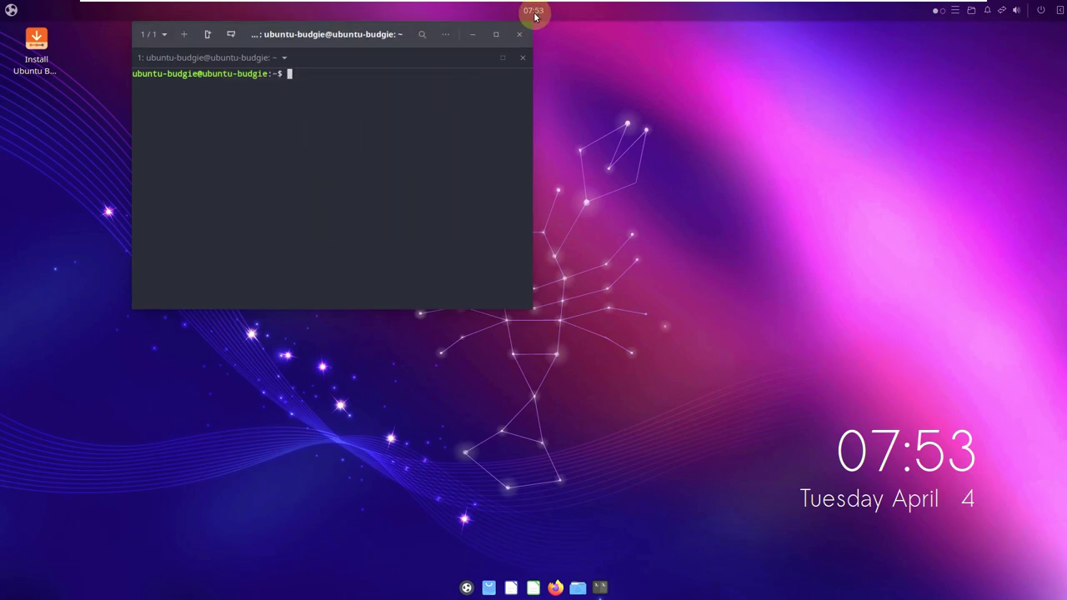
# Step: Maximize Tilix, run inxi -sv8, and highlight the kernel version and bit width in the System section
pyautogui.click(495, 34)
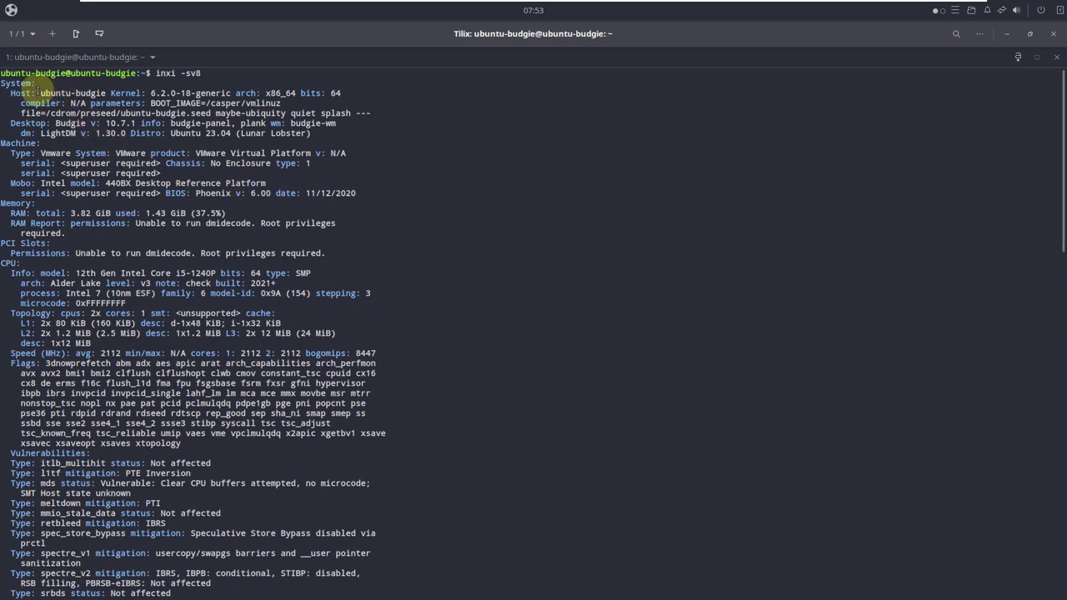
pyautogui.doubleClick(73, 94)
pyautogui.click(112, 94)
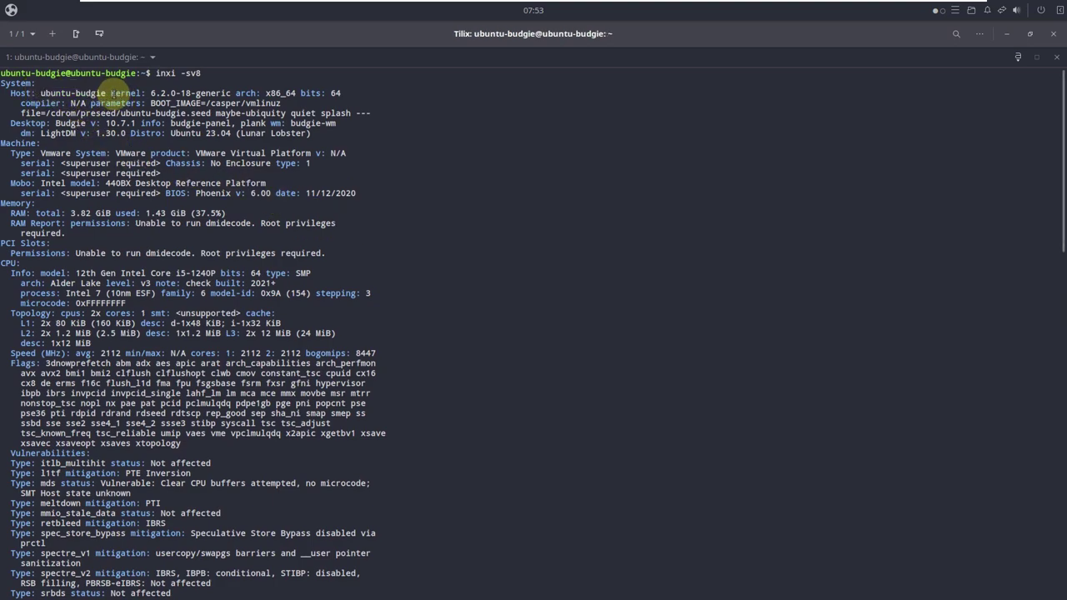
pyautogui.moveTo(112, 93); pyautogui.dragTo(202, 93)
pyautogui.click(448, 139)
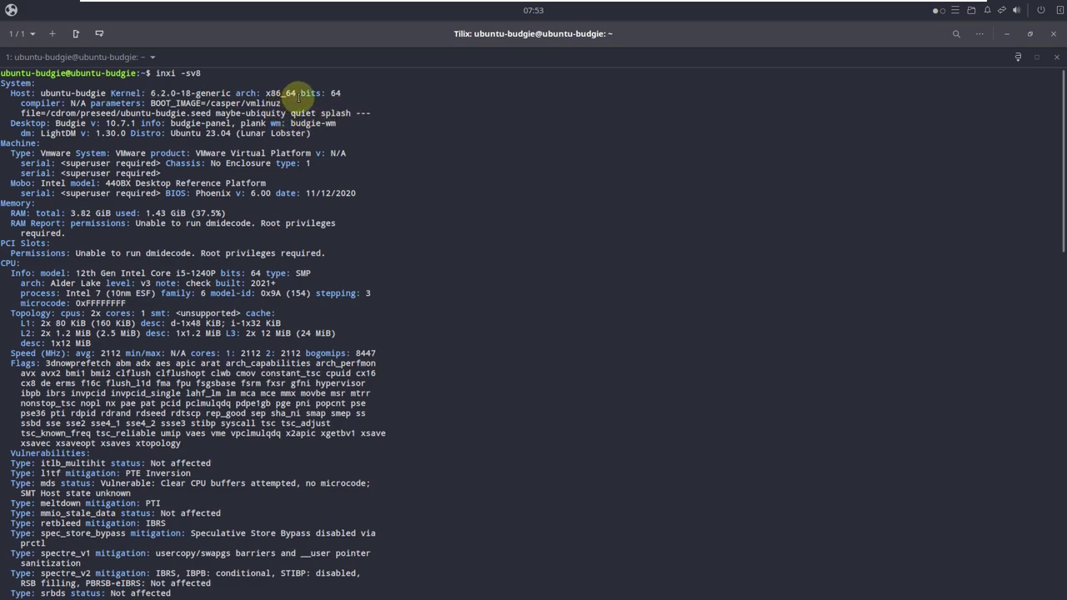
pyautogui.moveTo(301, 90); pyautogui.dragTo(342, 91)
pyautogui.click(463, 162)
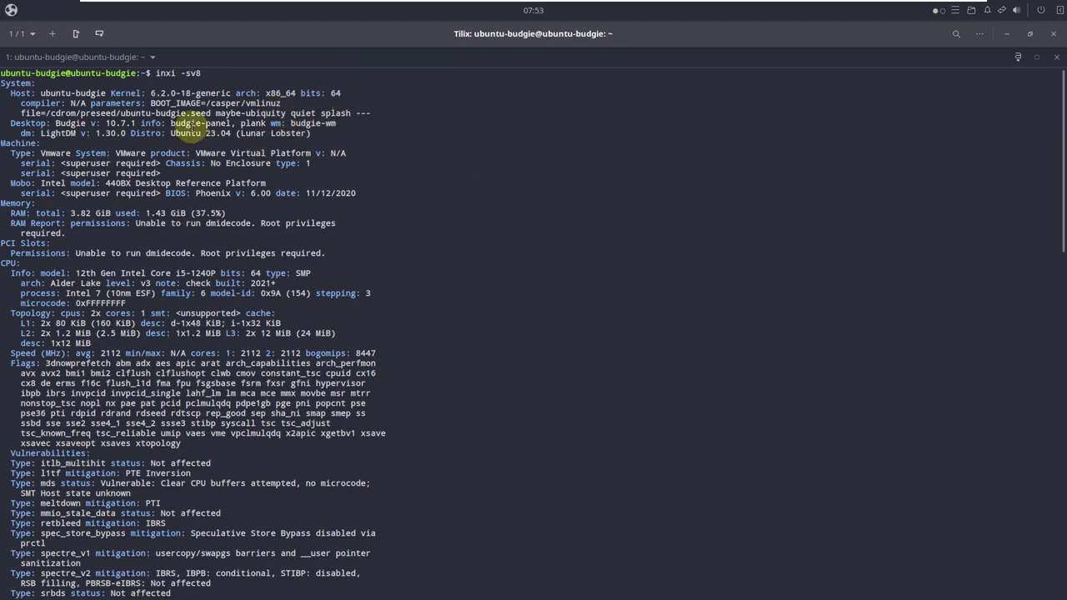
# Step: Highlight the Budgie desktop version and the distribution name in the System section of the inxi output
pyautogui.moveTo(55, 123); pyautogui.dragTo(139, 123)
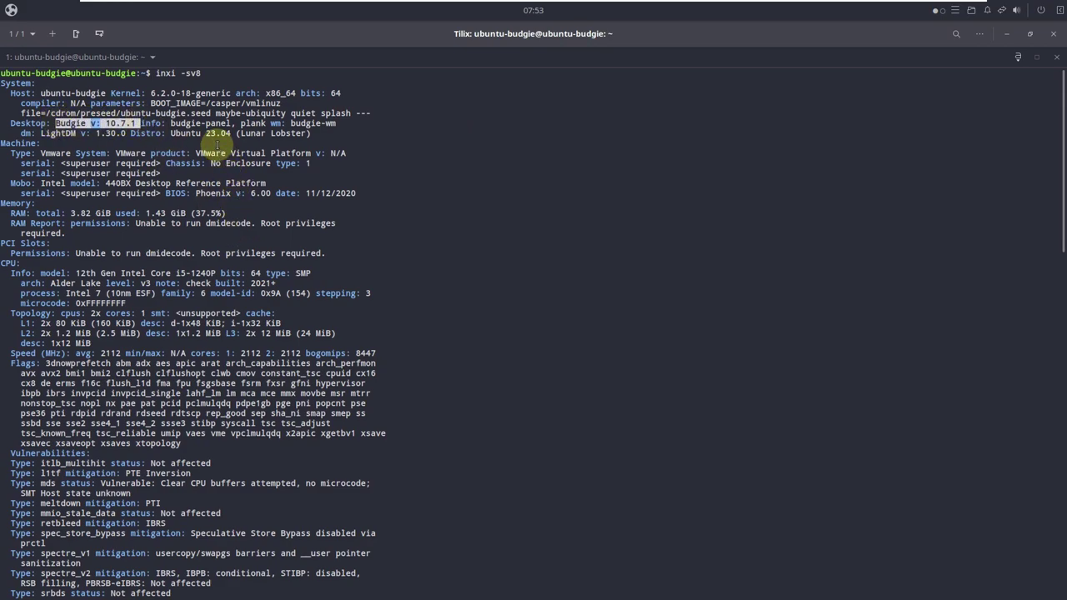
pyautogui.click(218, 148)
pyautogui.moveTo(40, 133); pyautogui.dragTo(317, 136)
pyautogui.click(188, 140)
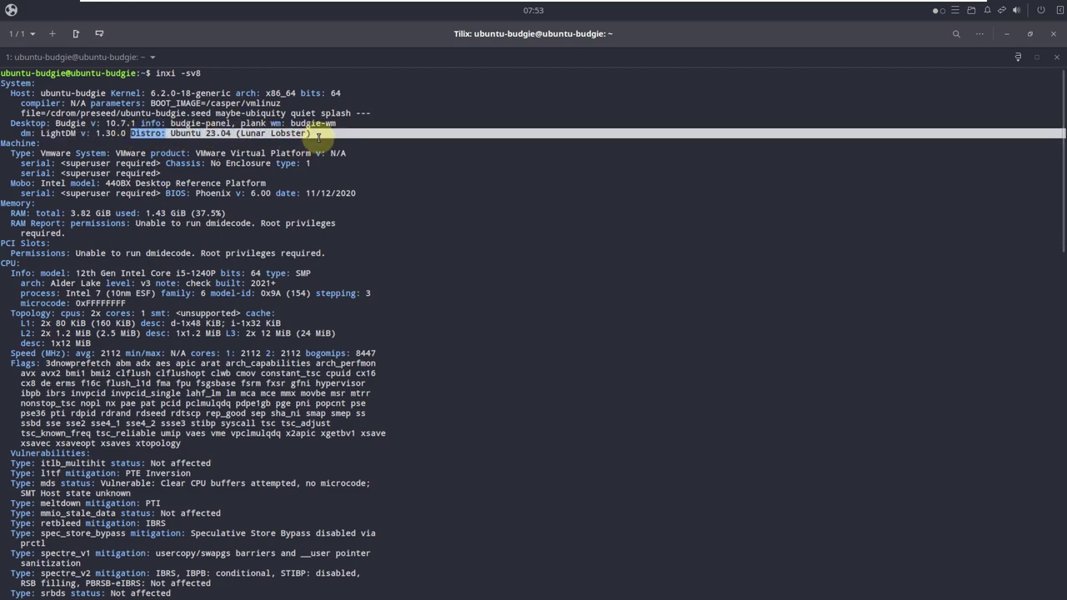
pyautogui.click(371, 129)
pyautogui.moveTo(315, 133); pyautogui.dragTo(171, 134)
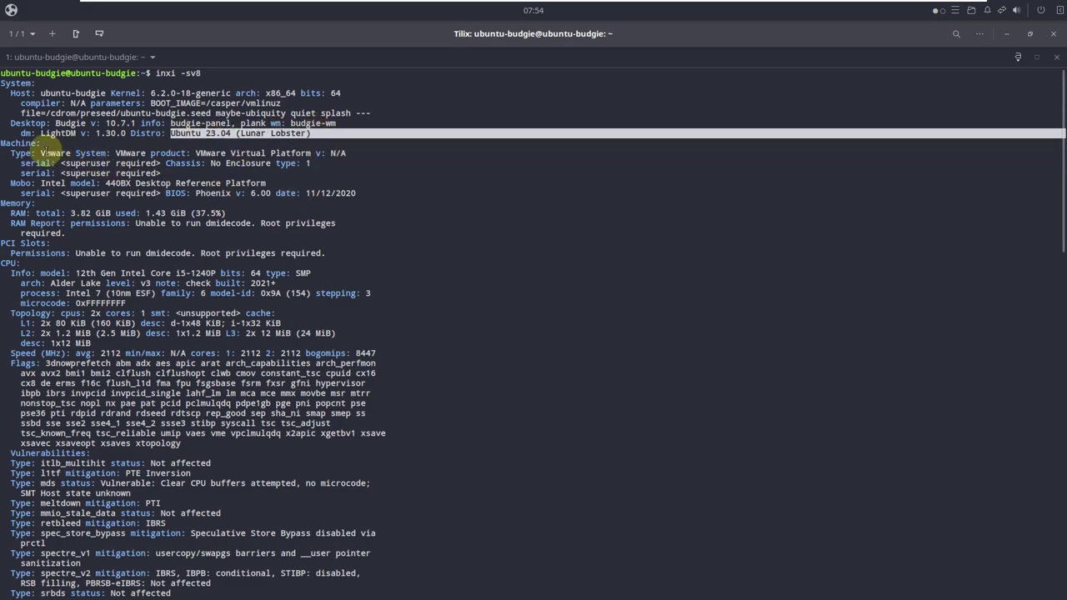
# Step: Highlight the virtual machine type and the BIOS version in the Machine section of the inxi output
pyautogui.moveTo(40, 153); pyautogui.dragTo(271, 153)
pyautogui.click(383, 181)
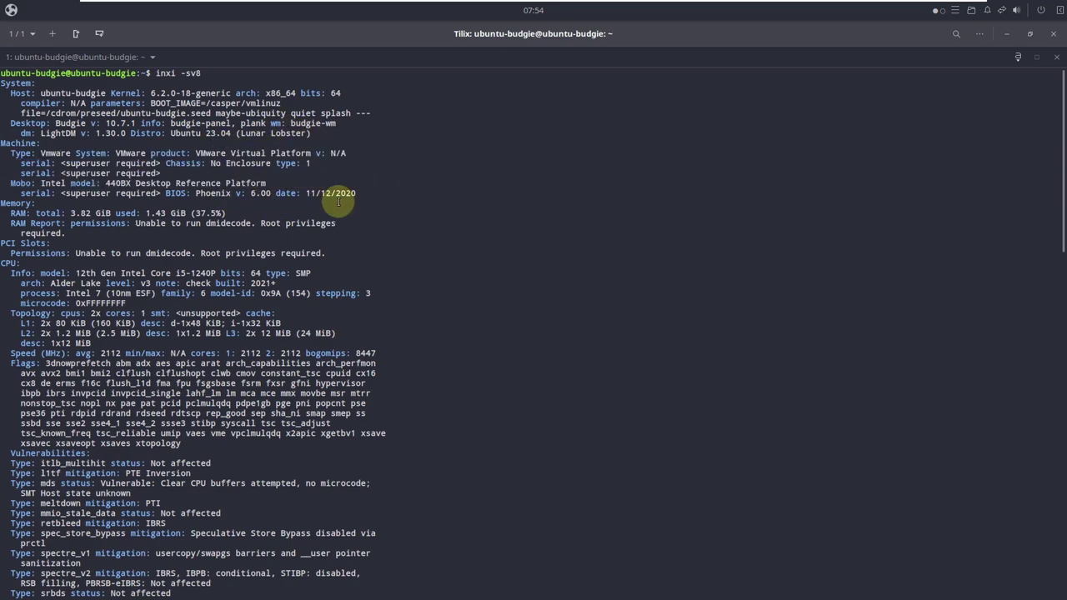
pyautogui.moveTo(202, 192); pyautogui.dragTo(273, 192)
pyautogui.click(392, 193)
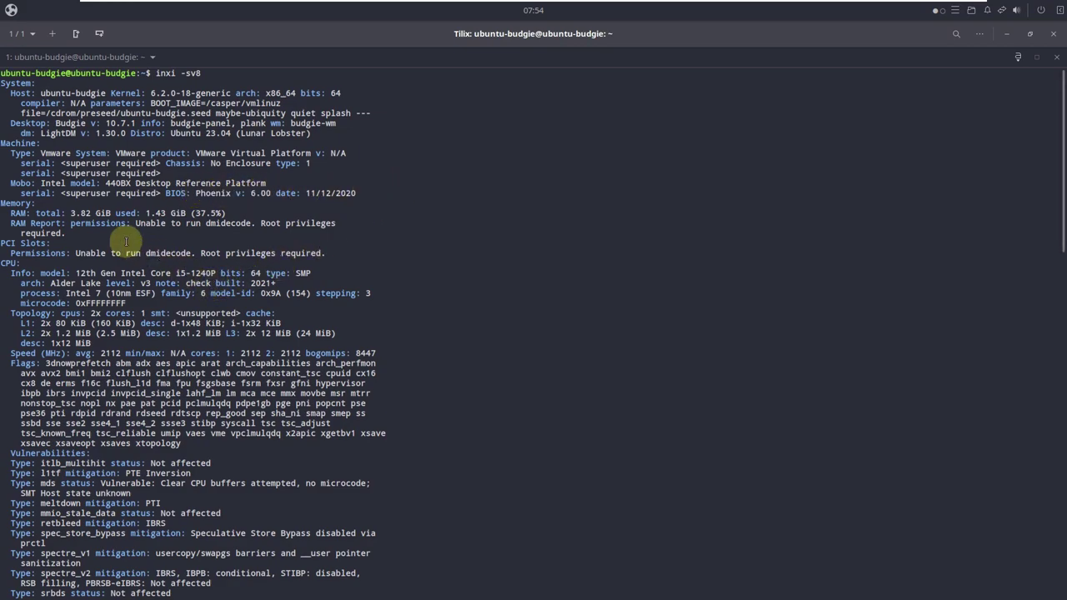
# Step: Highlight the RAM usage and the processor model details in the inxi output
pyautogui.moveTo(70, 213); pyautogui.dragTo(316, 212)
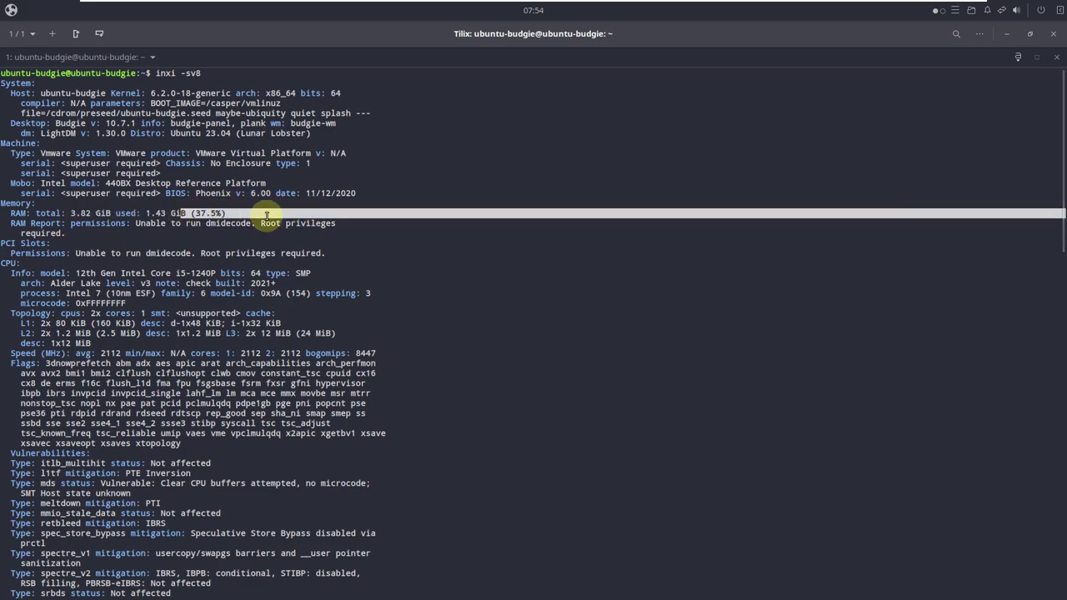
pyautogui.click(366, 250)
pyautogui.scroll(-4, 383, 260)
pyautogui.moveTo(10, 153); pyautogui.dragTo(333, 174)
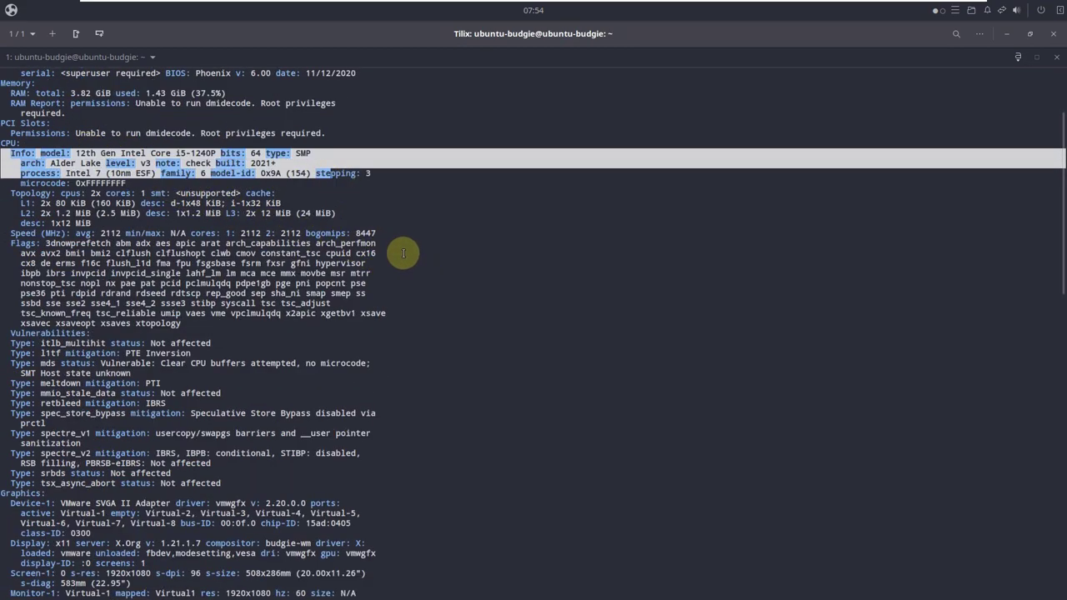
# Step: Highlight the X.Org server version and the supported monitor modes in the Graphics section of the inxi output
pyautogui.scroll(-6, 404, 247)
pyautogui.scroll(-2, 403, 253)
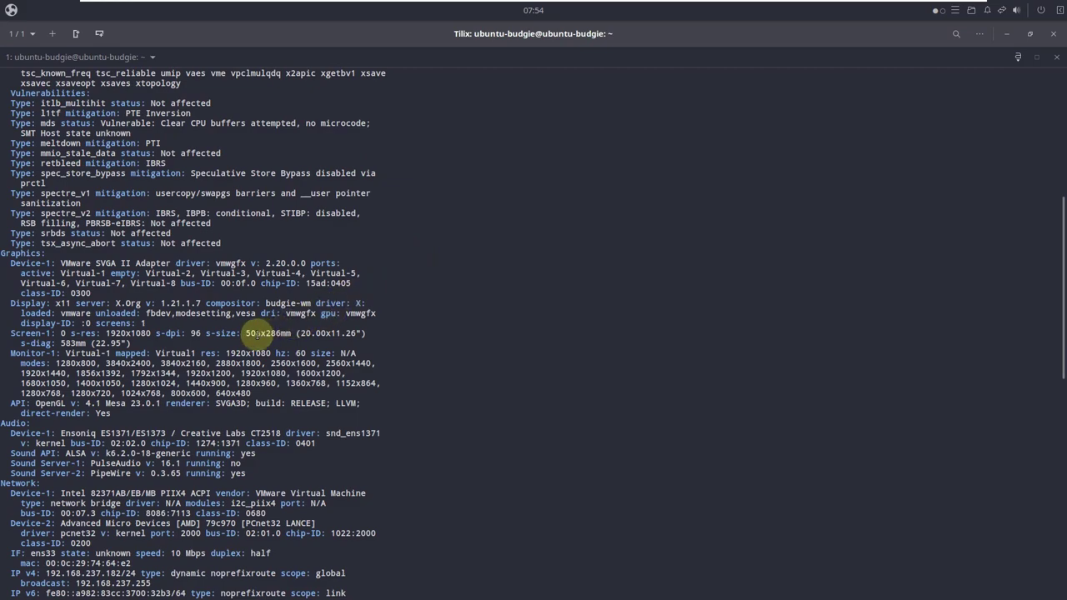
pyautogui.moveTo(117, 303); pyautogui.dragTo(198, 304)
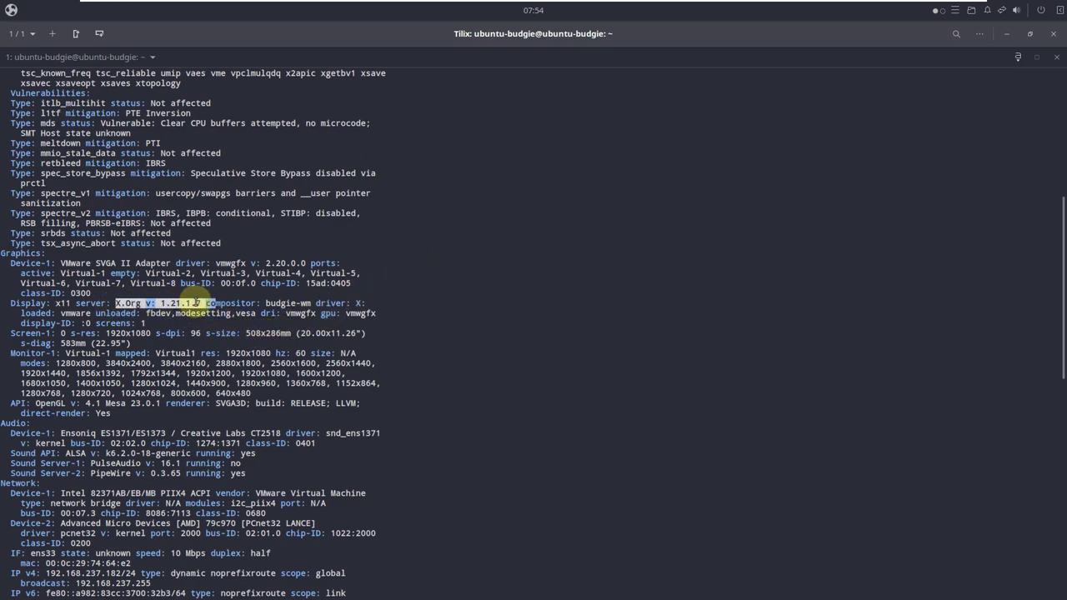
pyautogui.click(198, 303)
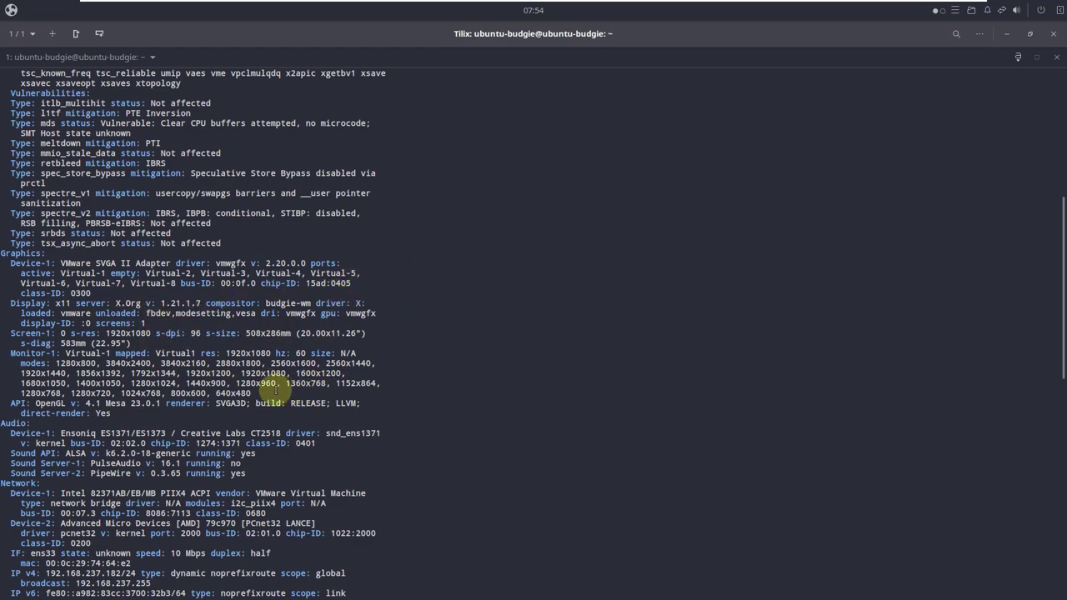
pyautogui.moveTo(280, 390); pyautogui.dragTo(102, 353)
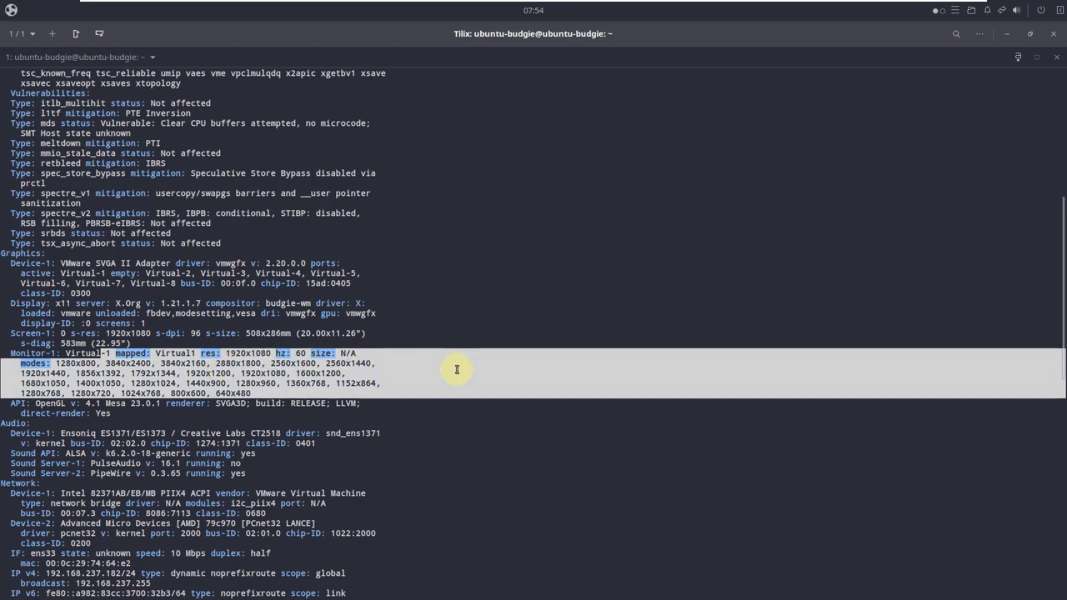
# Step: Go to the end of the report and run inxi without options for a short system summary
pyautogui.scroll(-2, 457, 370)
pyautogui.click(456, 395)
pyautogui.scroll(-6, 456, 386)
pyautogui.scroll(-13, 456, 385)
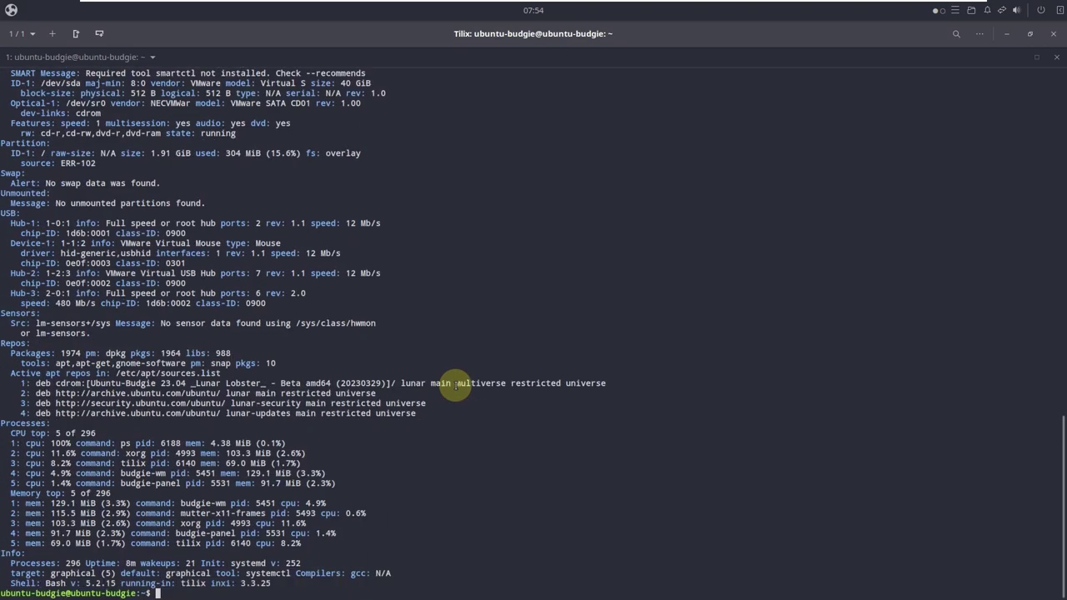
pyautogui.write('inxi')
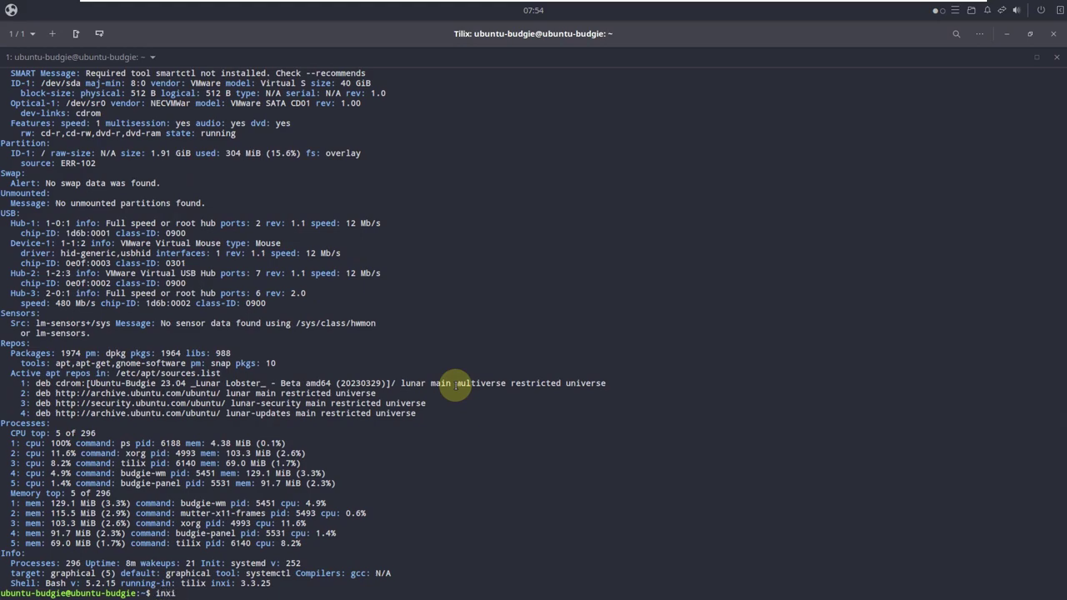
pyautogui.press('Return')
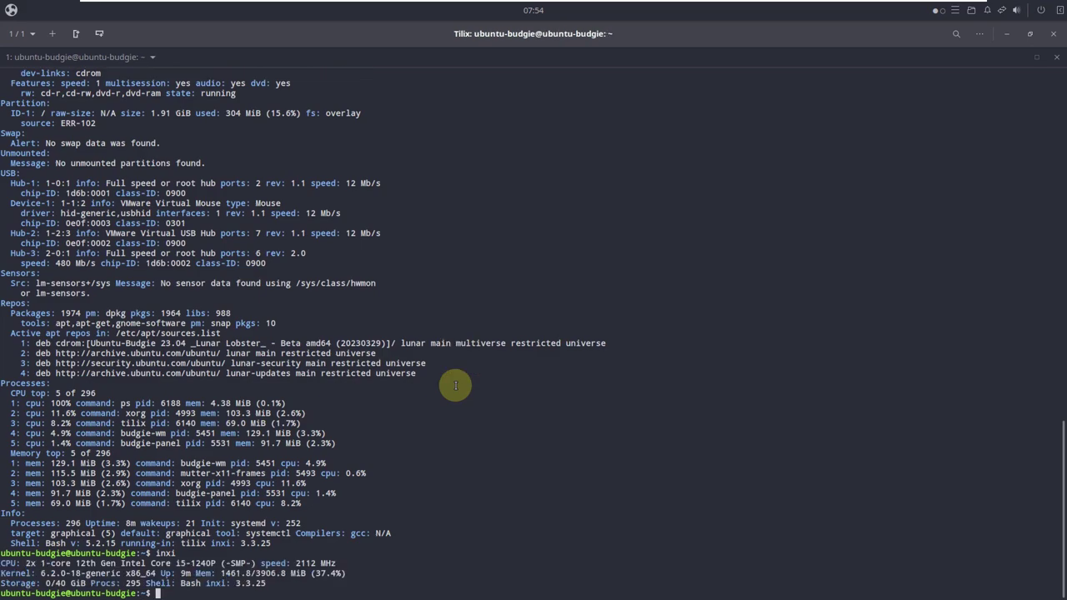
# Step: Run inxi -b in the terminal for a basic system report
pyautogui.write('i')
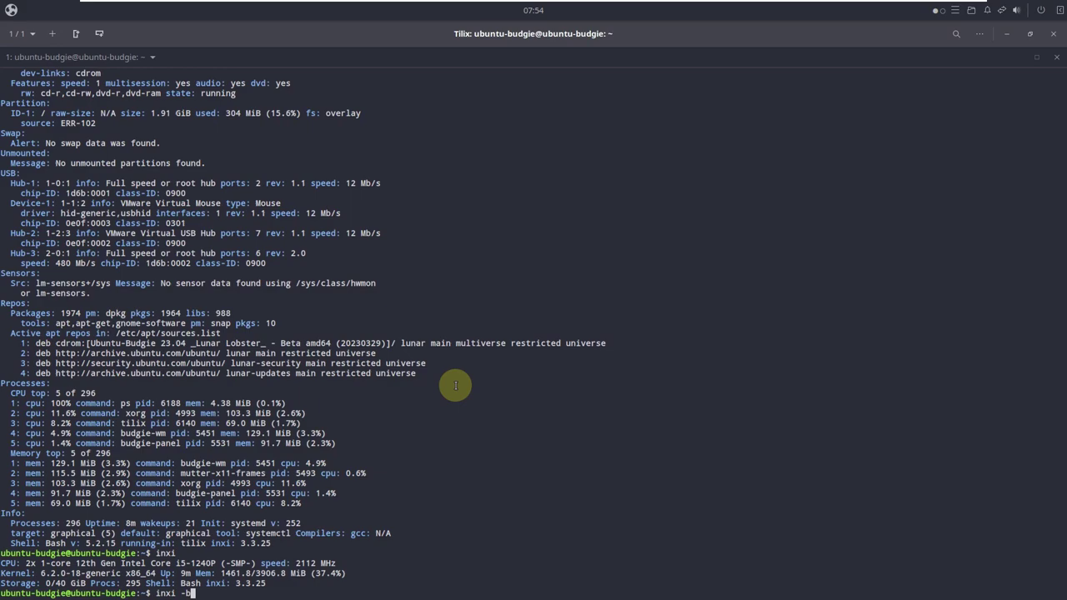
pyautogui.write('nxi -b')
pyautogui.press('Return')
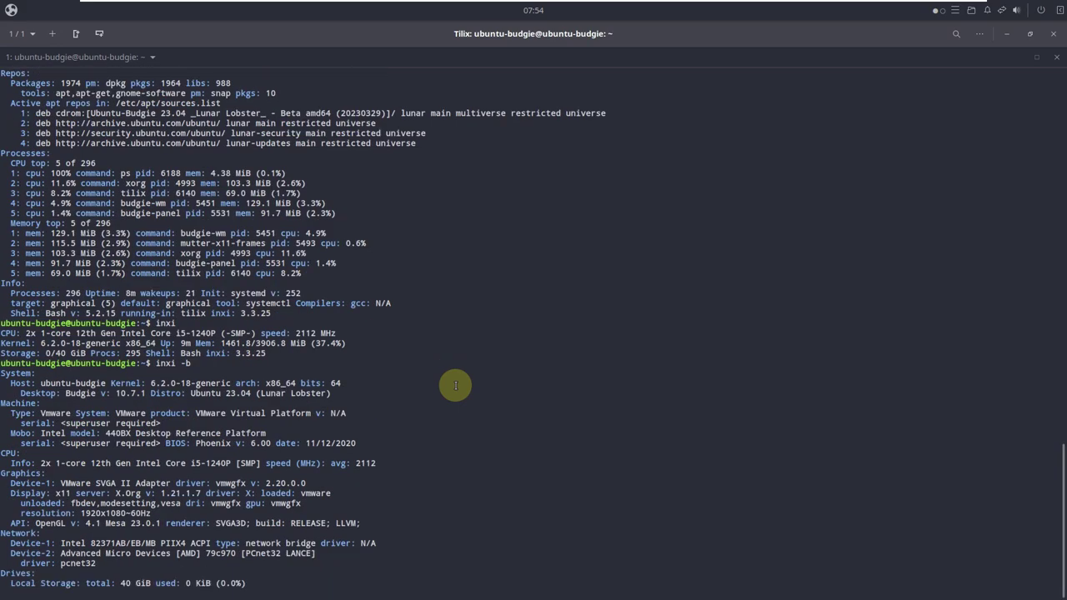
# Step: Run inxi -G for the graphics details and cat /etc/issue for the distribution release
pyautogui.write('inxi -G')
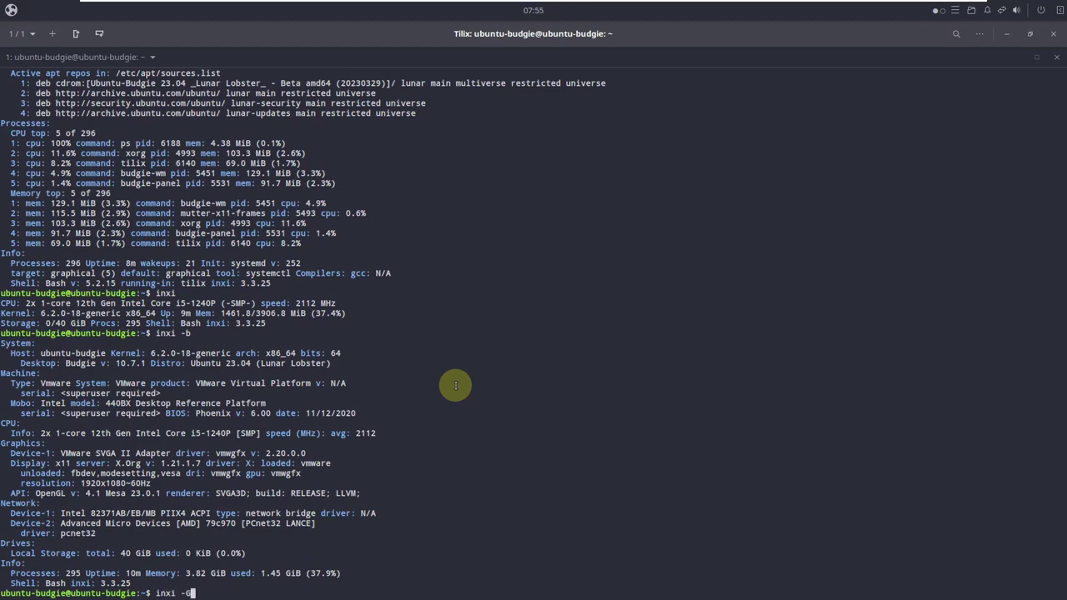
pyautogui.press('Return')
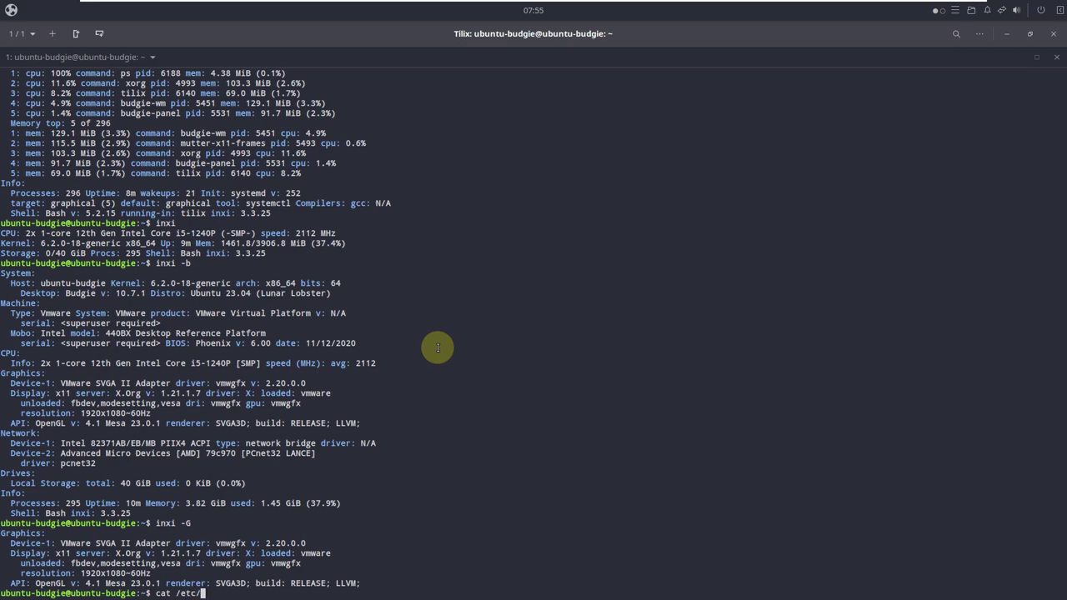
pyautogui.press('Return')
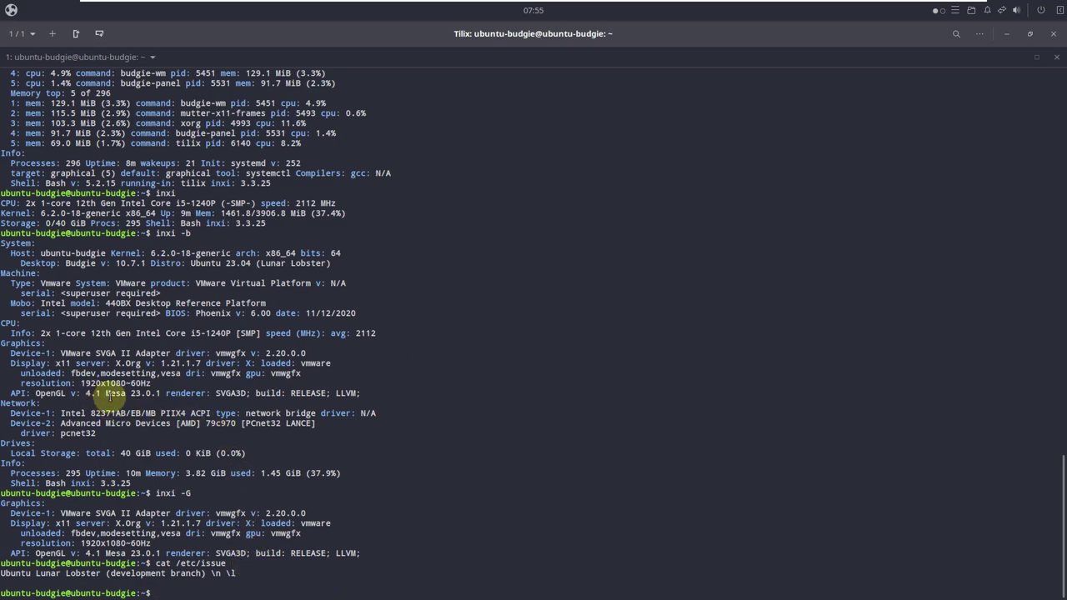
# Step: Highlight the Mesa version and the screen resolution in the Graphics section of the inxi -b output
pyautogui.moveTo(104, 392); pyautogui.dragTo(160, 395)
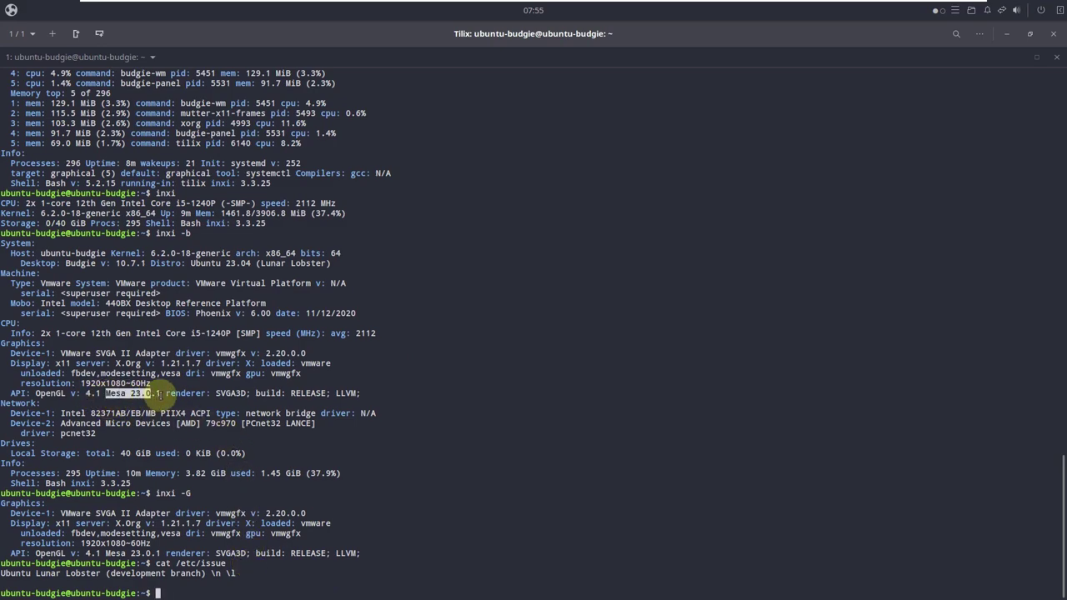
pyautogui.click(112, 393)
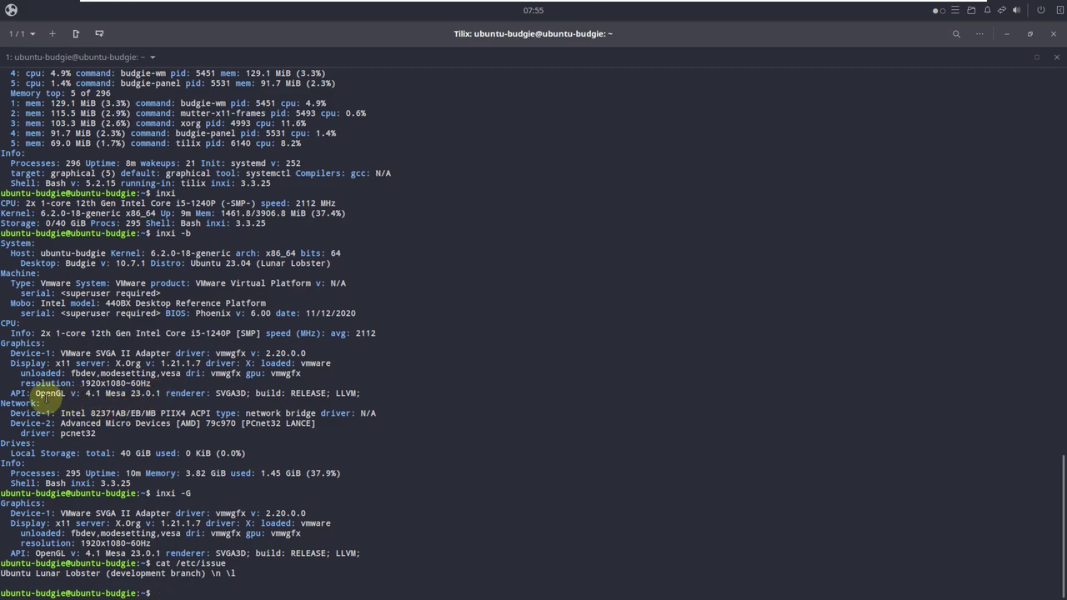
pyautogui.moveTo(35, 393); pyautogui.dragTo(86, 382)
pyautogui.click(140, 381)
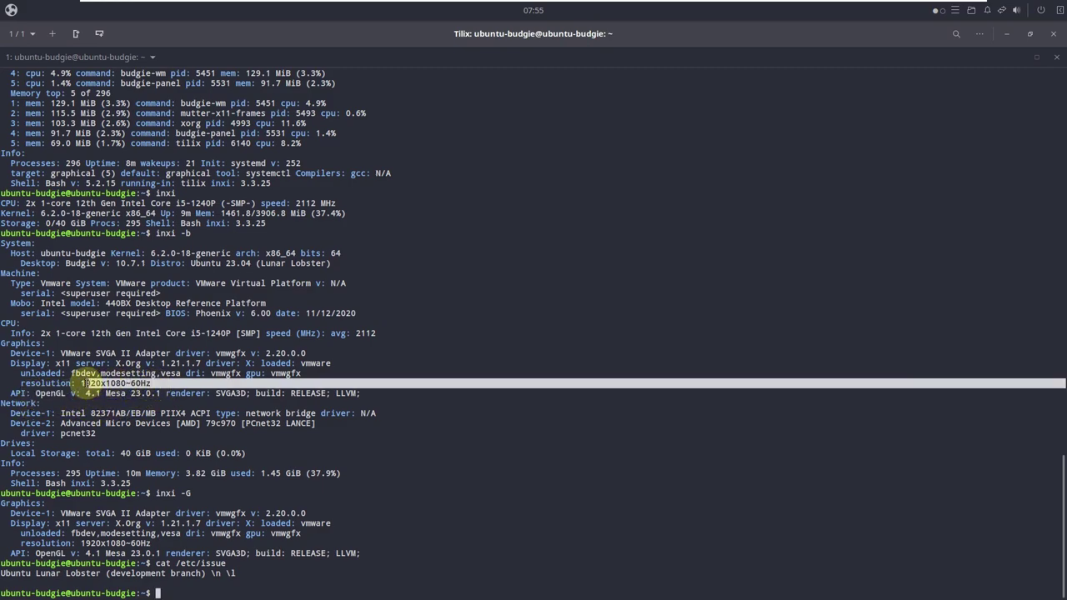
pyautogui.click(394, 369)
# Step: Highlight the graphics driver name and the X.Org server version in the Graphics section of the inxi -b output
pyautogui.moveTo(220, 353); pyautogui.dragTo(246, 353)
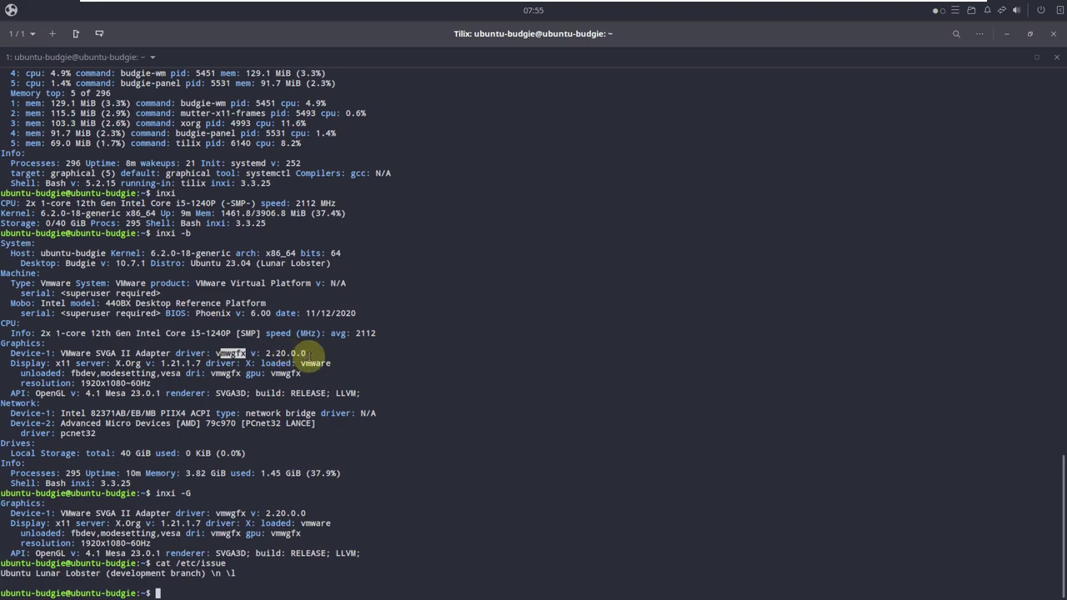
pyautogui.moveTo(115, 363); pyautogui.dragTo(203, 363)
pyautogui.click(447, 354)
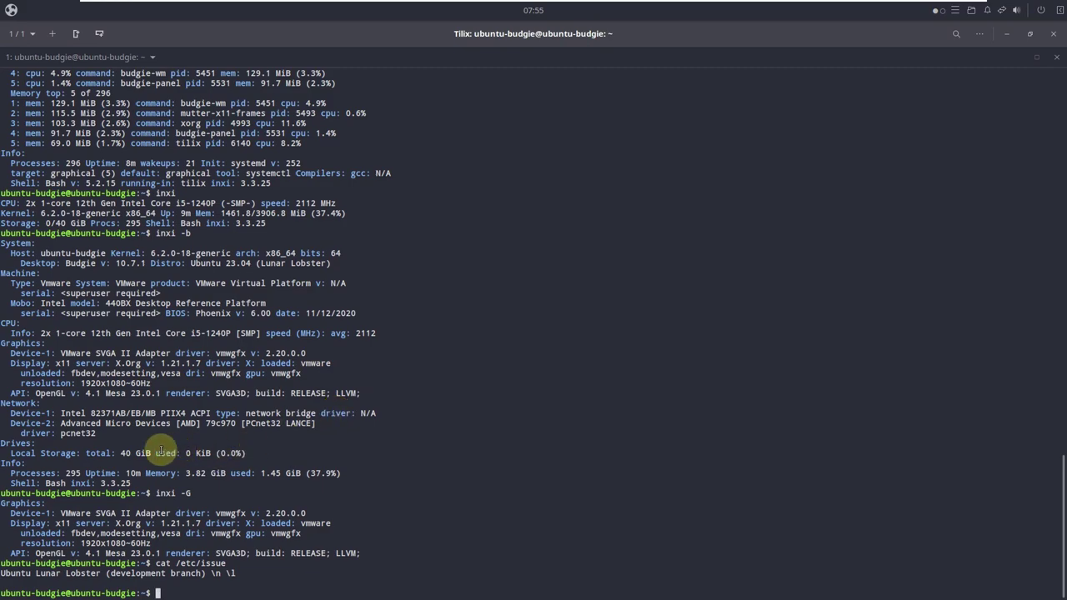
# Step: Highlight the total local storage, the processes and uptime, and the inxi version in the inxi -b output
pyautogui.moveTo(87, 453); pyautogui.dragTo(147, 452)
pyautogui.click(155, 450)
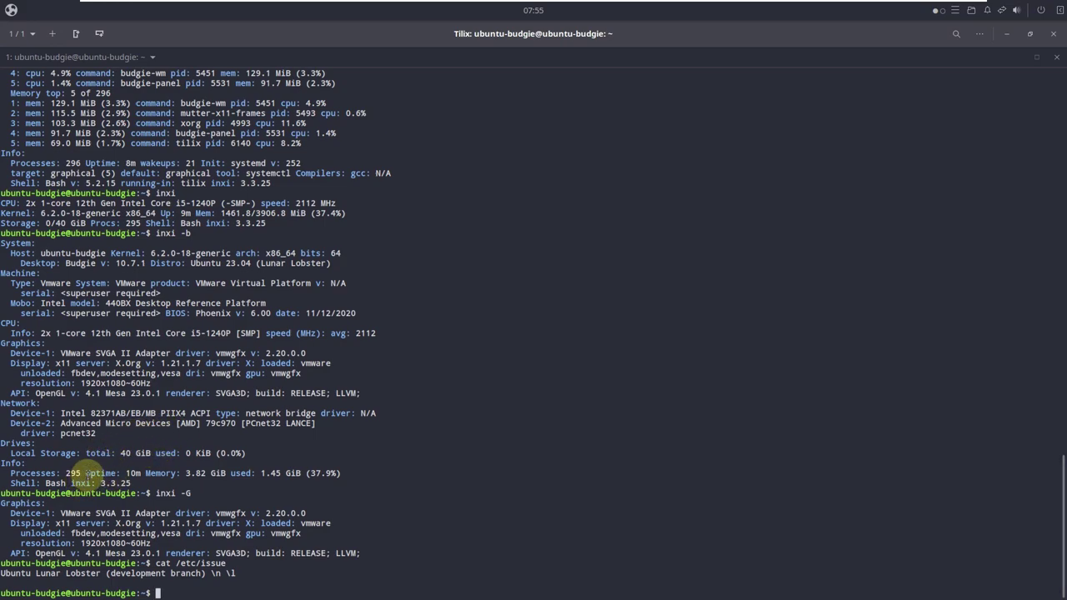
pyautogui.moveTo(66, 473); pyautogui.dragTo(147, 475)
pyautogui.click(162, 457)
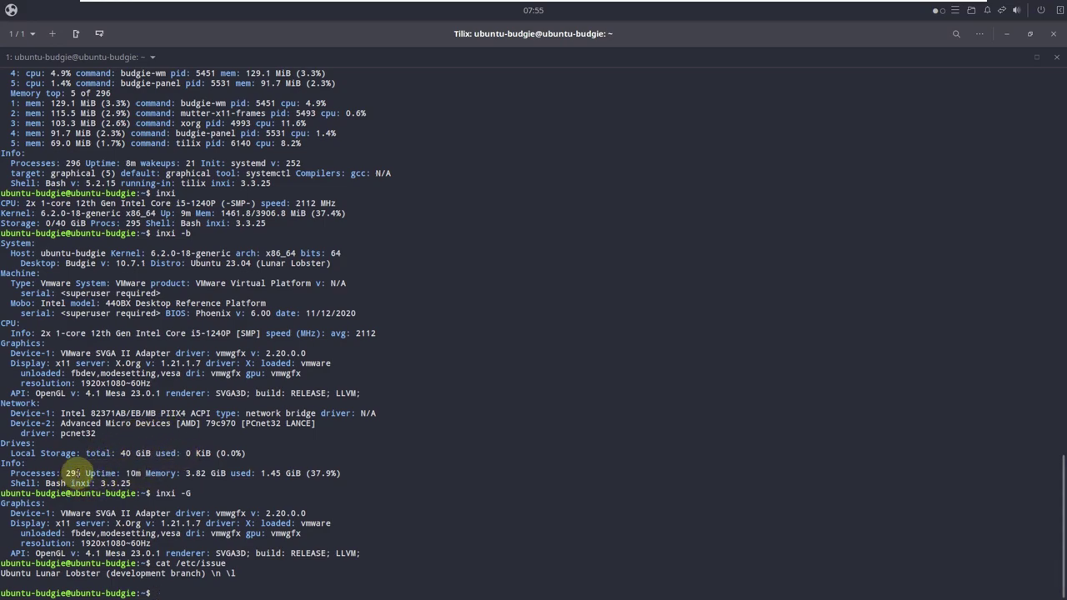
pyautogui.moveTo(81, 473); pyautogui.dragTo(145, 482)
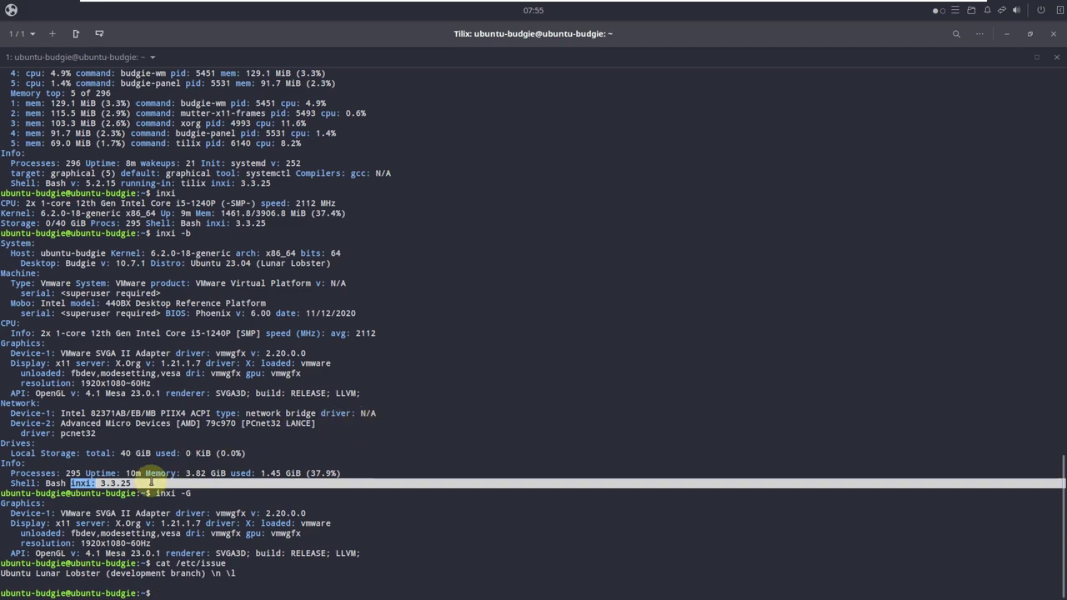
pyautogui.click(324, 502)
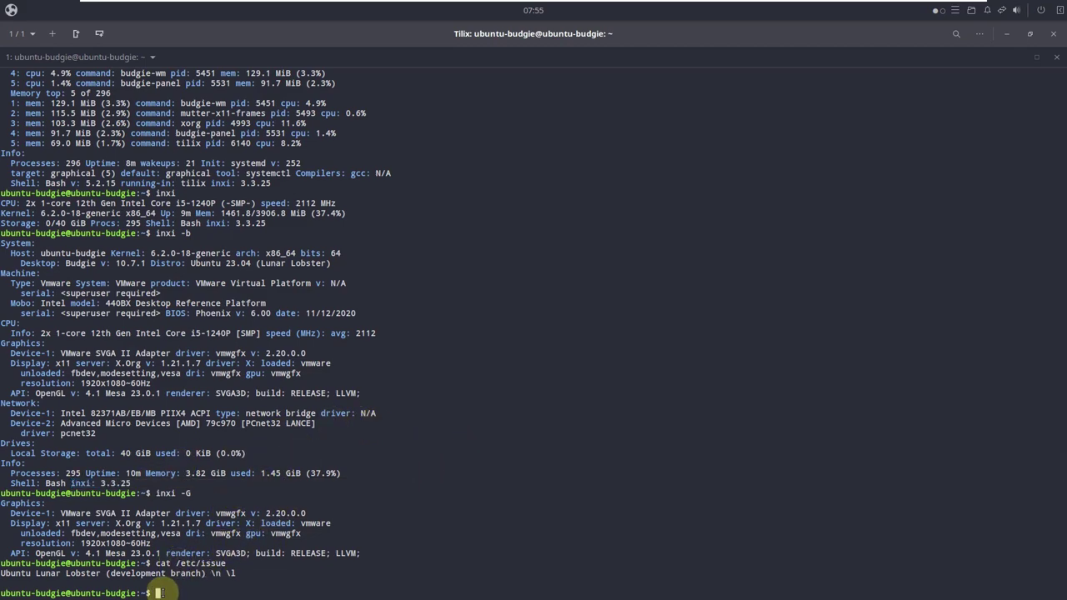
# Step: Run htop to view the running processes and close the Tilix window despite the active process
pyautogui.press('Return')
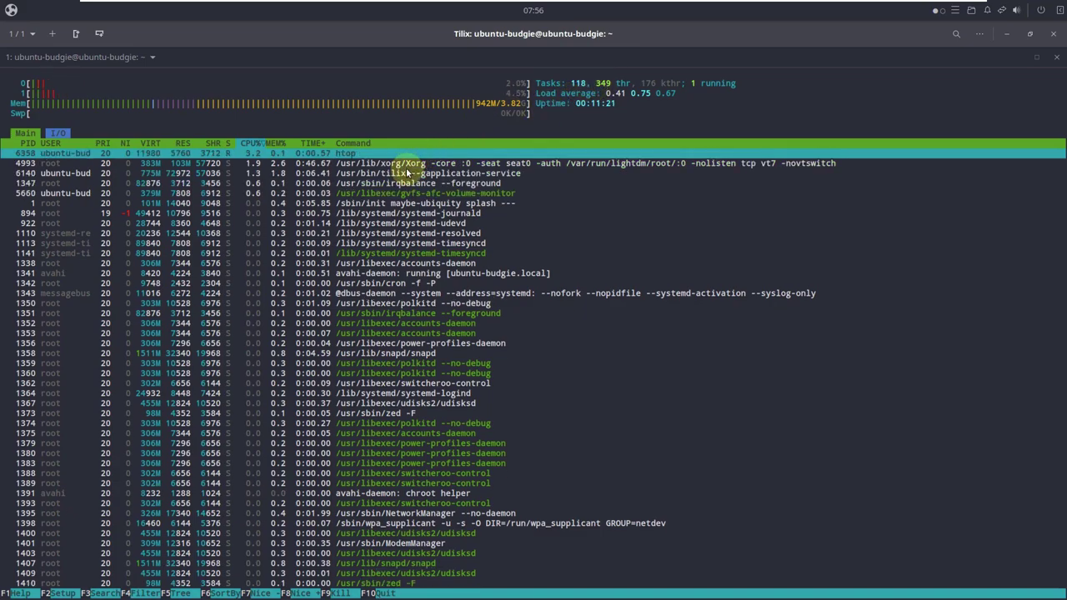
pyautogui.click(1051, 37)
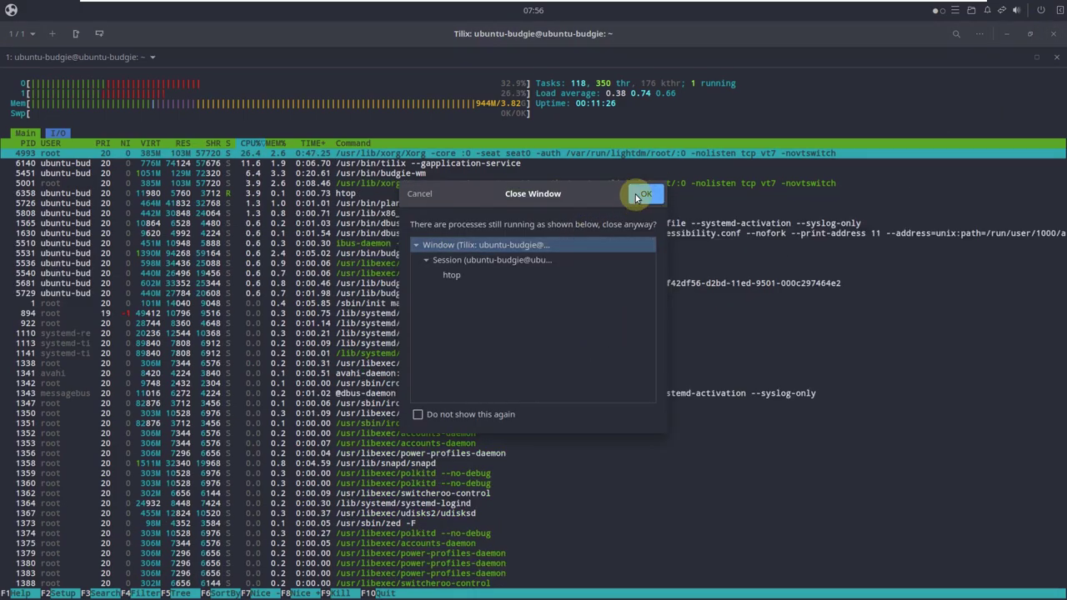
pyautogui.click(635, 194)
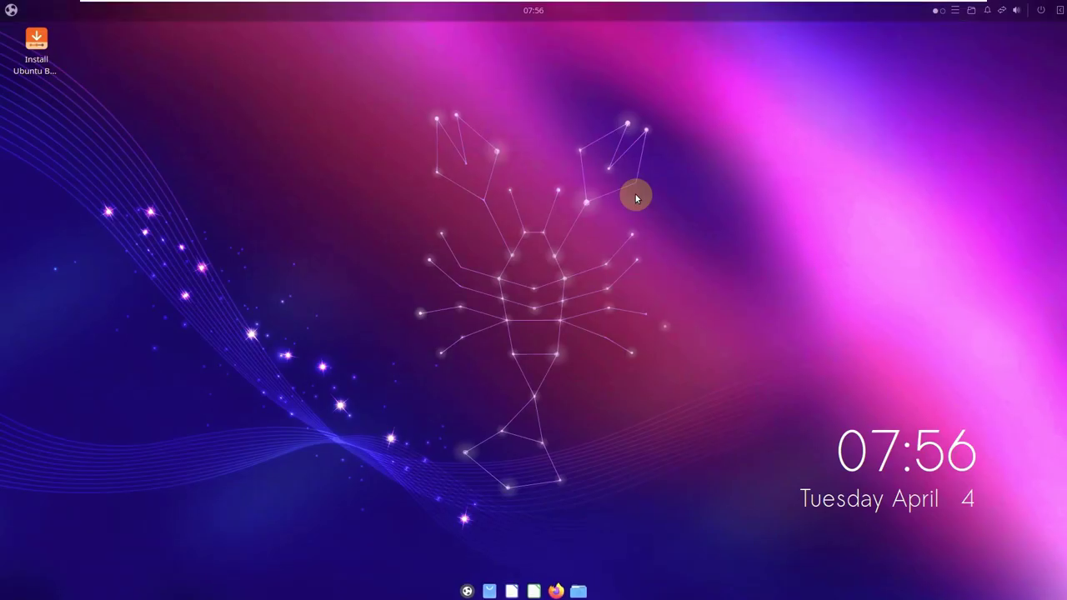
# Step: Launch Firefox and close its Mozilla privacy notice tab
pyautogui.click(567, 586)
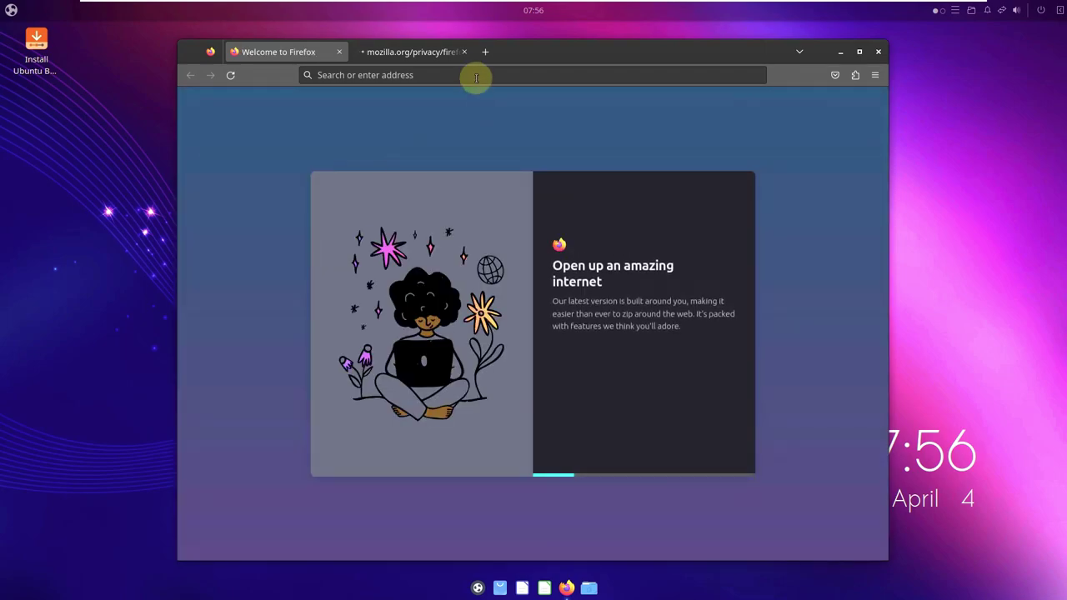
pyautogui.click(467, 53)
# Step: Highlight the version number in the About Mozilla Firefox window and close that window
pyautogui.click(873, 76)
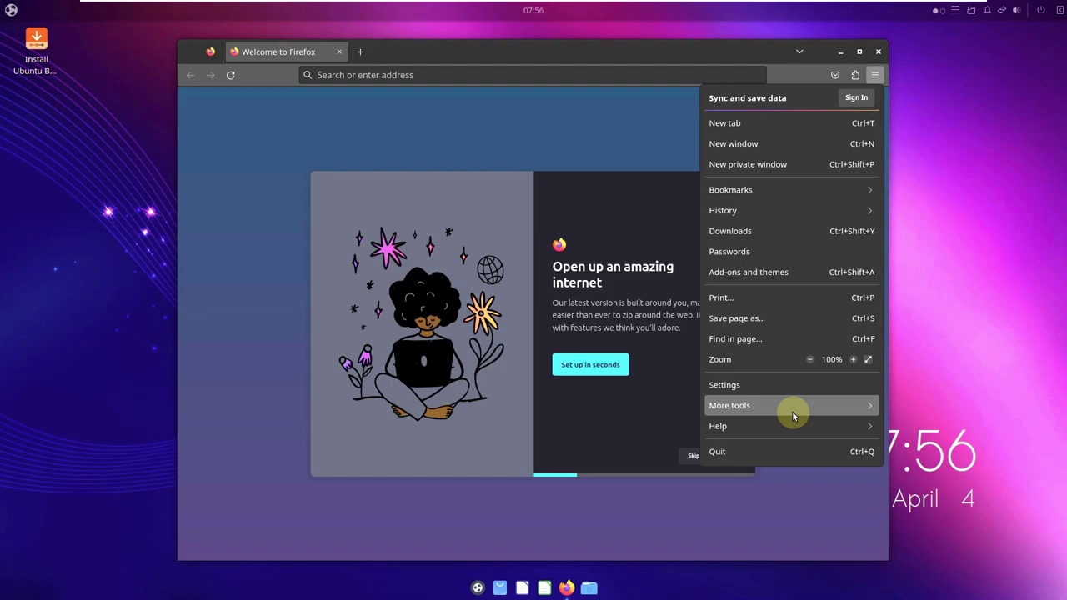
pyautogui.click(792, 406)
pyautogui.click(713, 99)
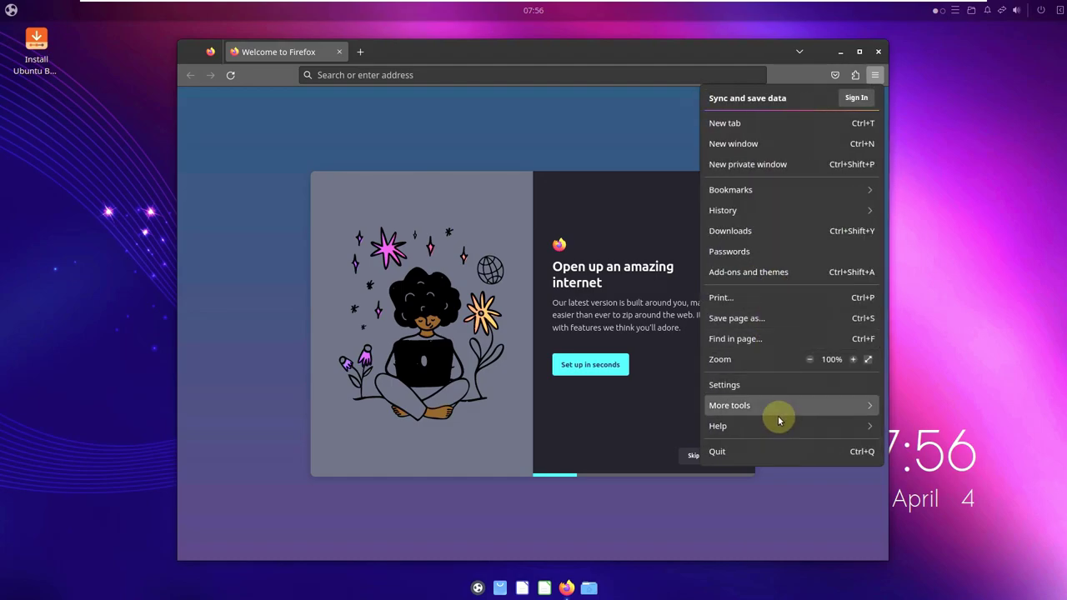
pyautogui.click(777, 419)
pyautogui.click(745, 228)
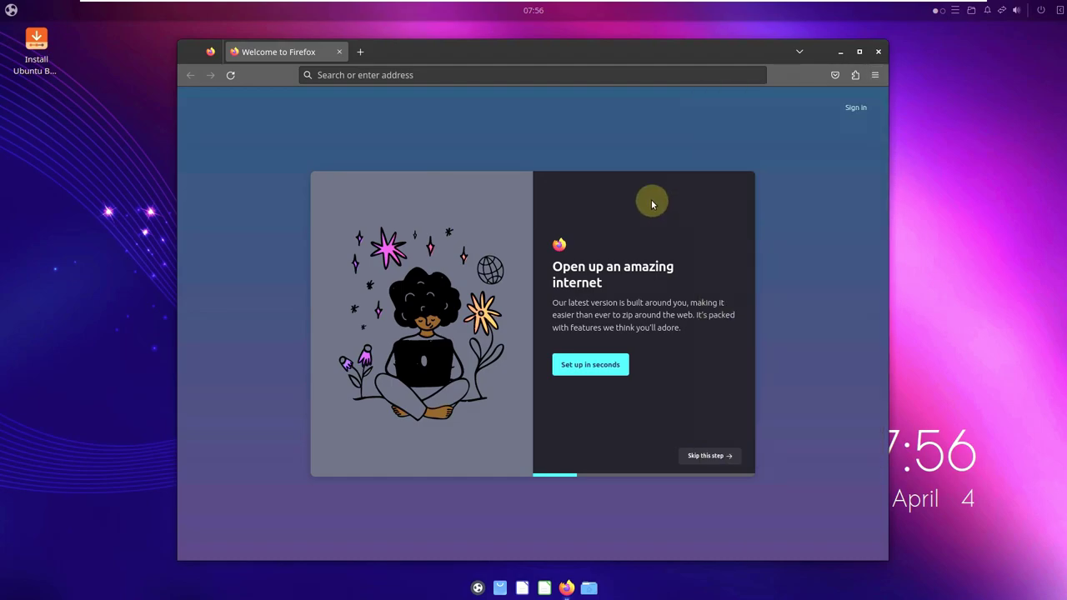
pyautogui.moveTo(463, 257); pyautogui.dragTo(486, 257)
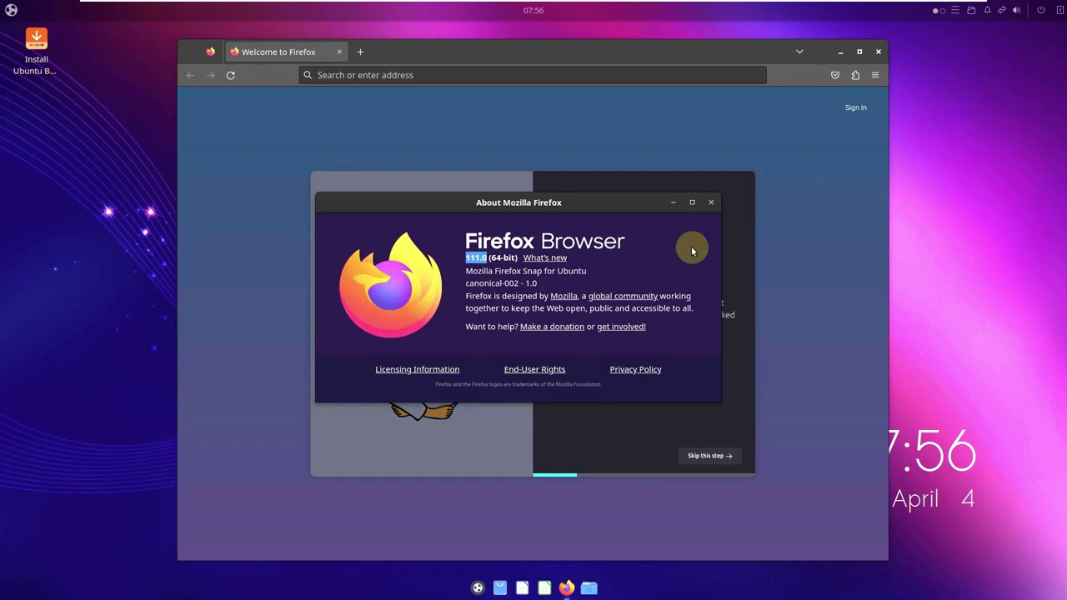
pyautogui.click(711, 201)
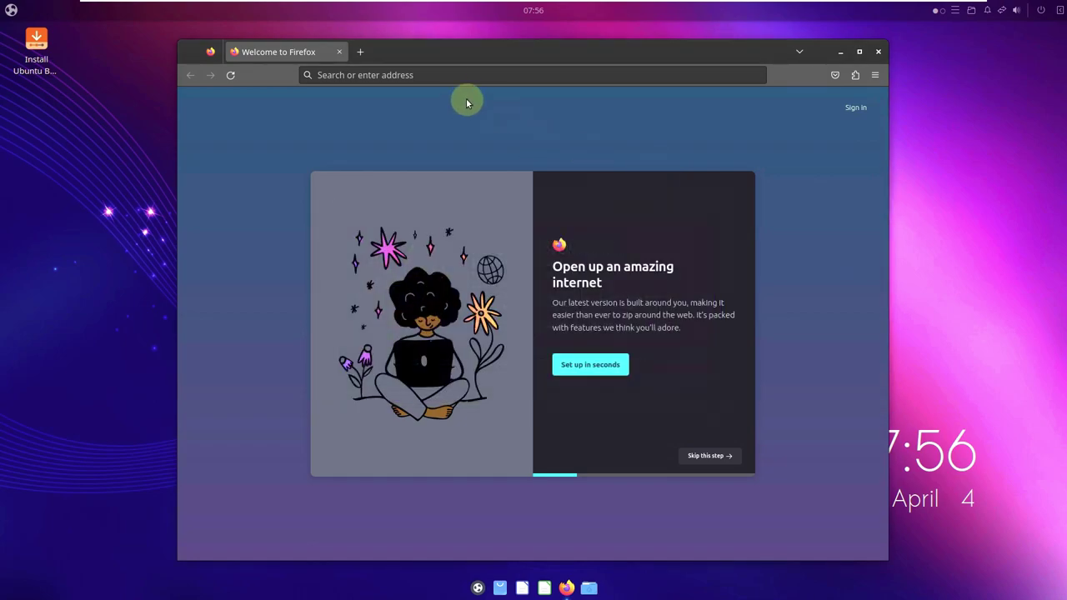
# Step: Search the web for "ubuntu budgie 23.04 beta" and open the cdimage.ubuntu.com result Ubuntu Budgie 23.04 (Lunar Lobster) Beta
pyautogui.click(430, 74)
pyautogui.write('ubuntu')
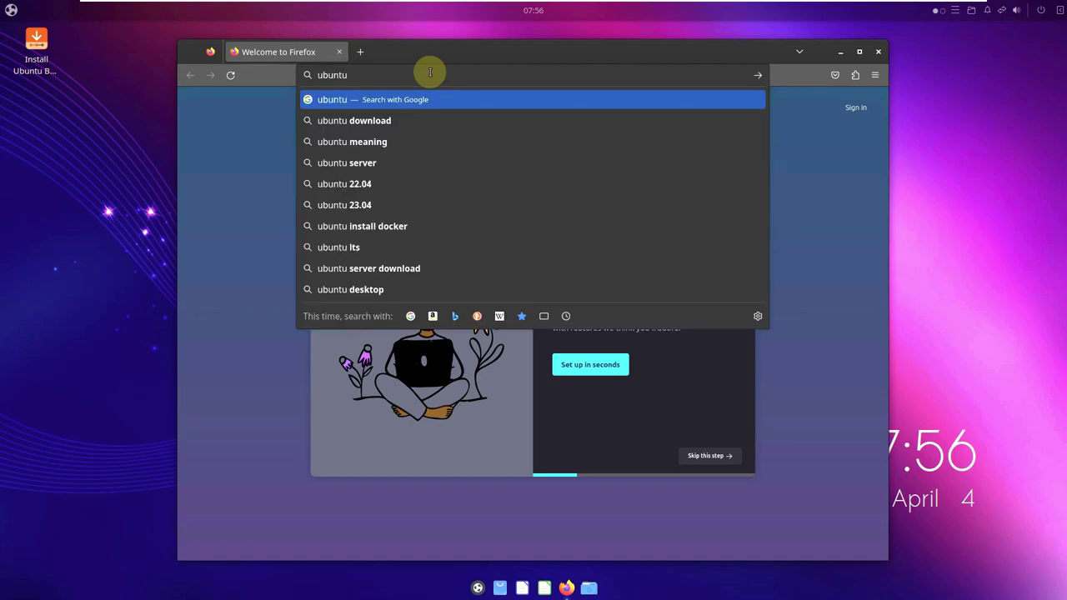
pyautogui.write(' budg')
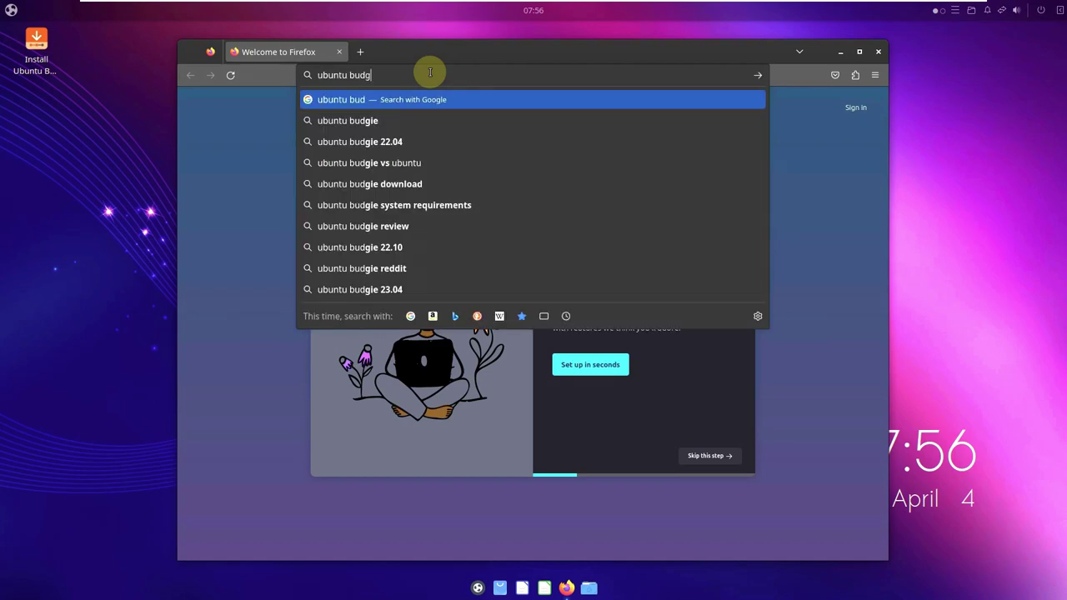
pyautogui.write('ie 23')
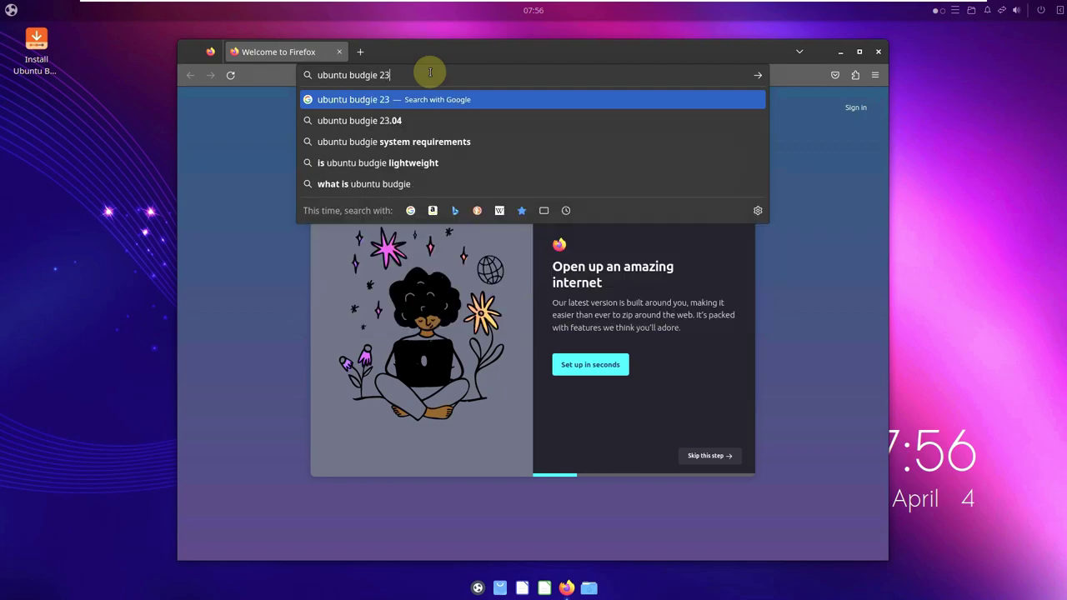
pyautogui.write('.04 beta')
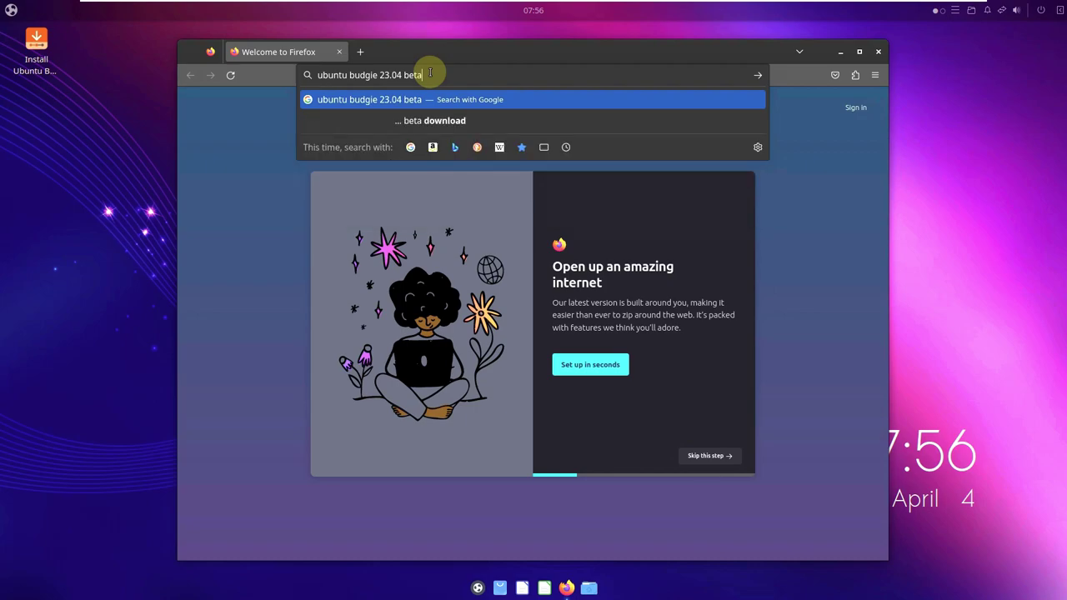
pyautogui.press('Return')
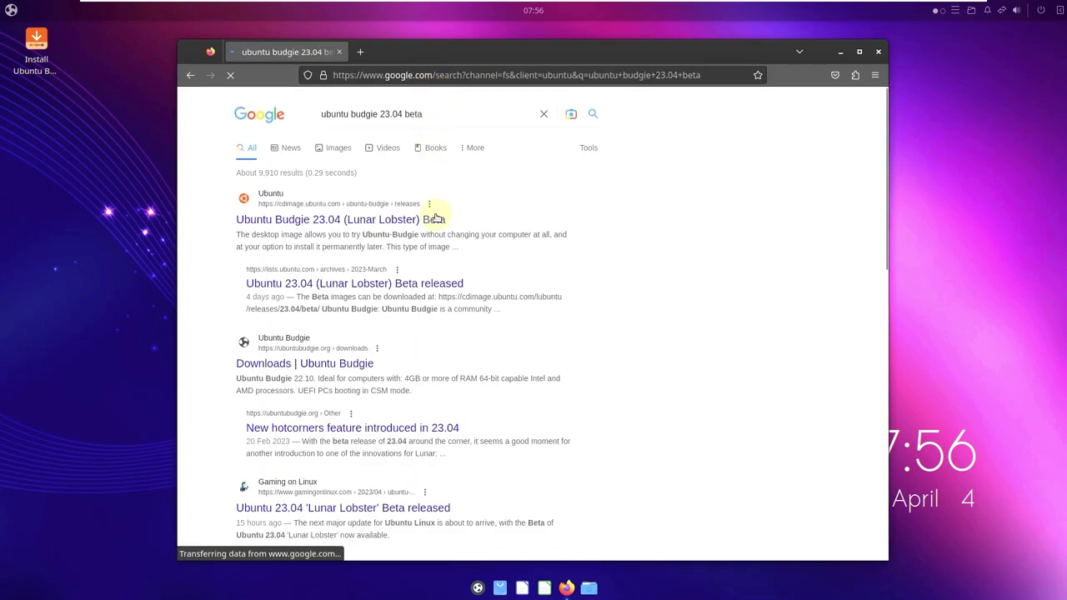
pyautogui.moveTo(224, 225); pyautogui.dragTo(468, 218)
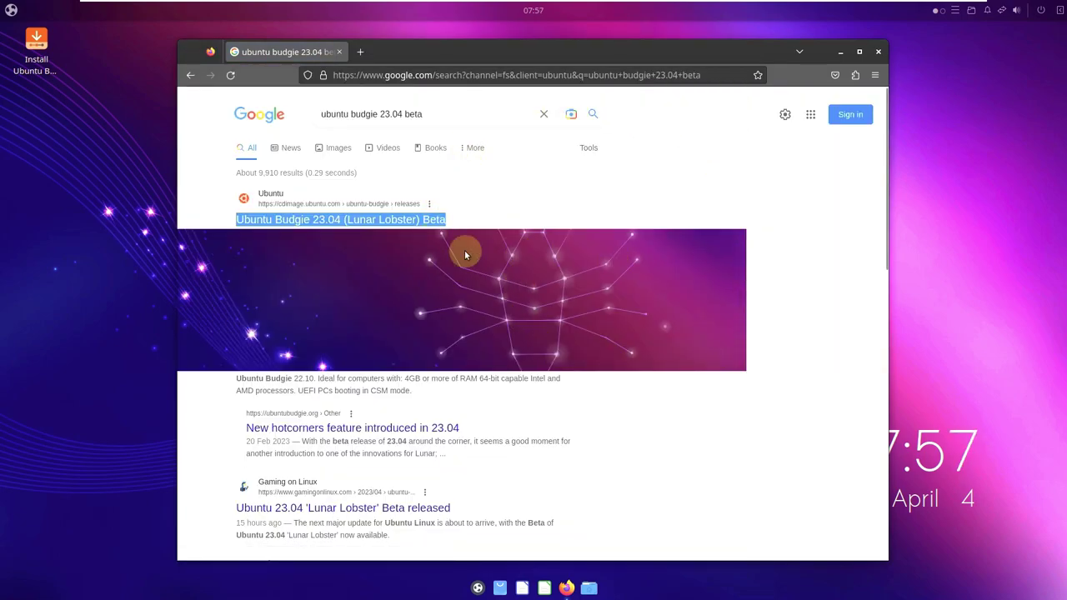
pyautogui.click(437, 220)
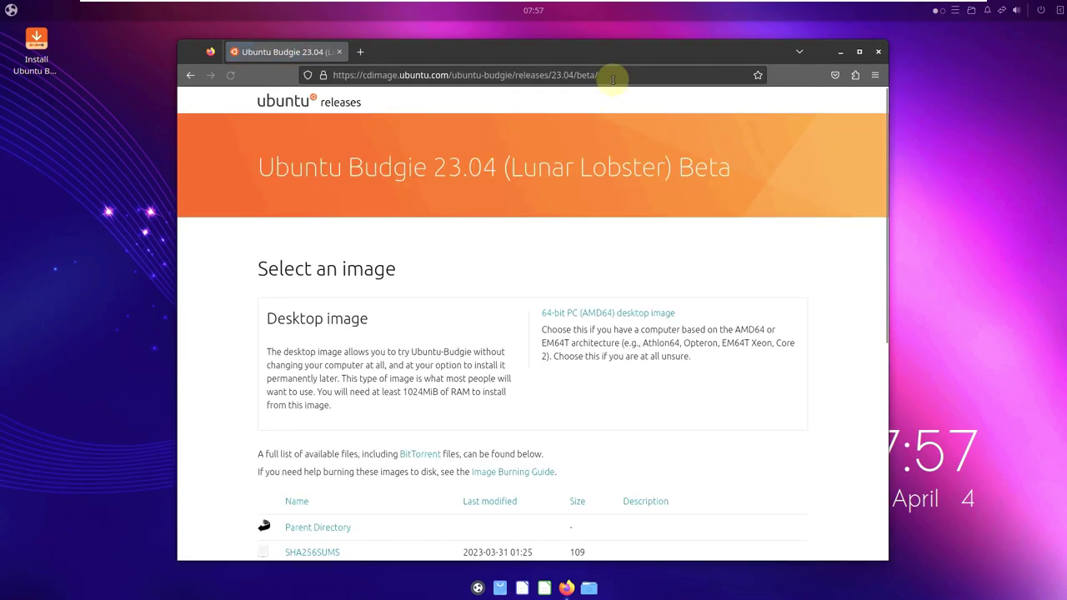
# Step: Highlight the full web address of the Ubuntu Budgie 23.04 Beta download page
pyautogui.moveTo(608, 74); pyautogui.dragTo(332, 74)
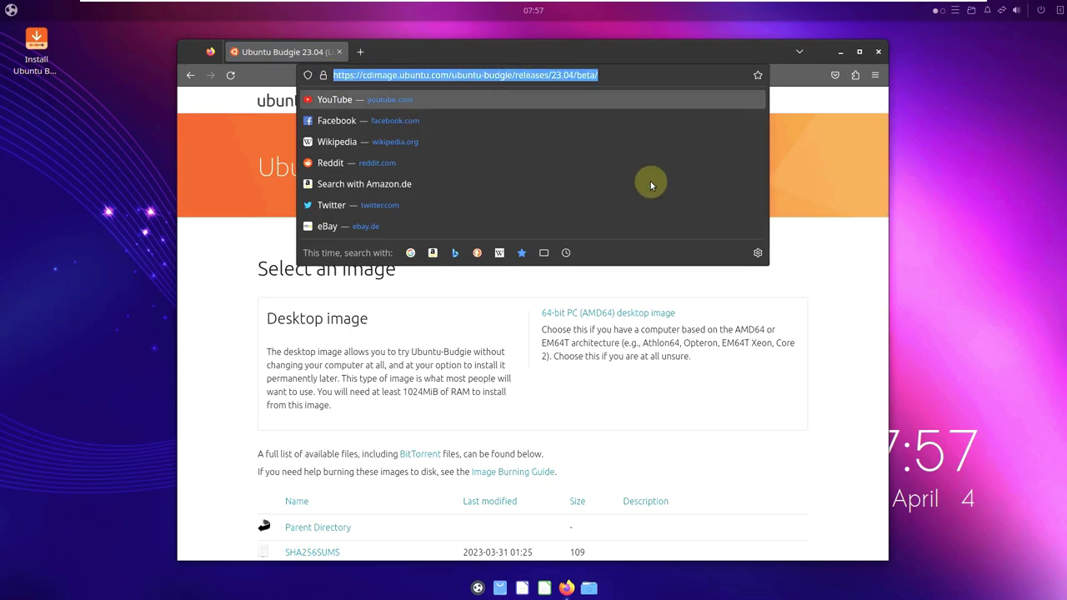
pyautogui.click(825, 260)
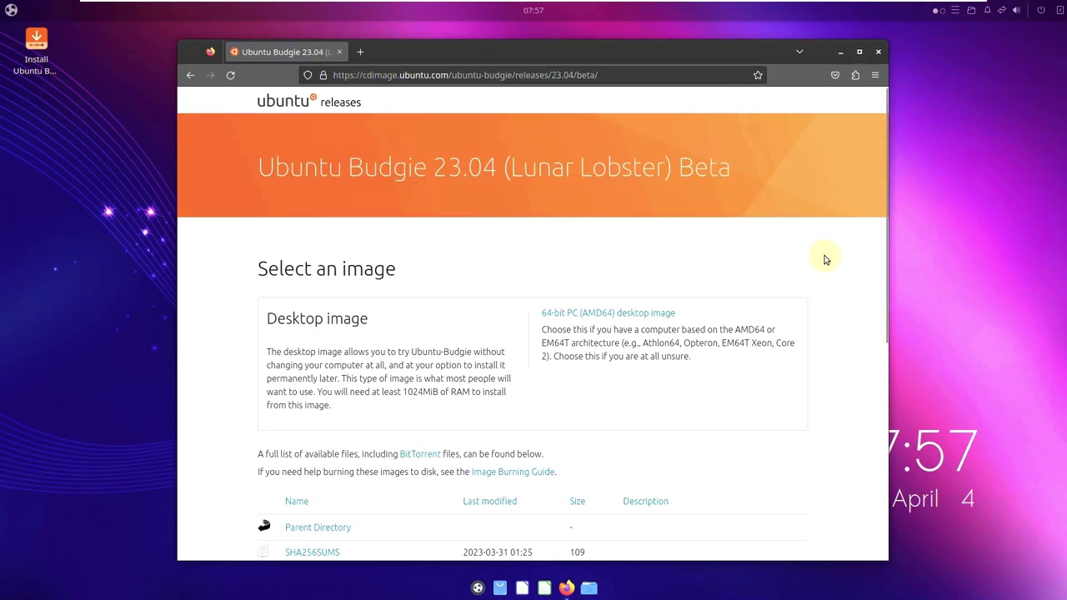
pyautogui.click(589, 74)
pyautogui.moveTo(589, 74); pyautogui.dragTo(334, 79)
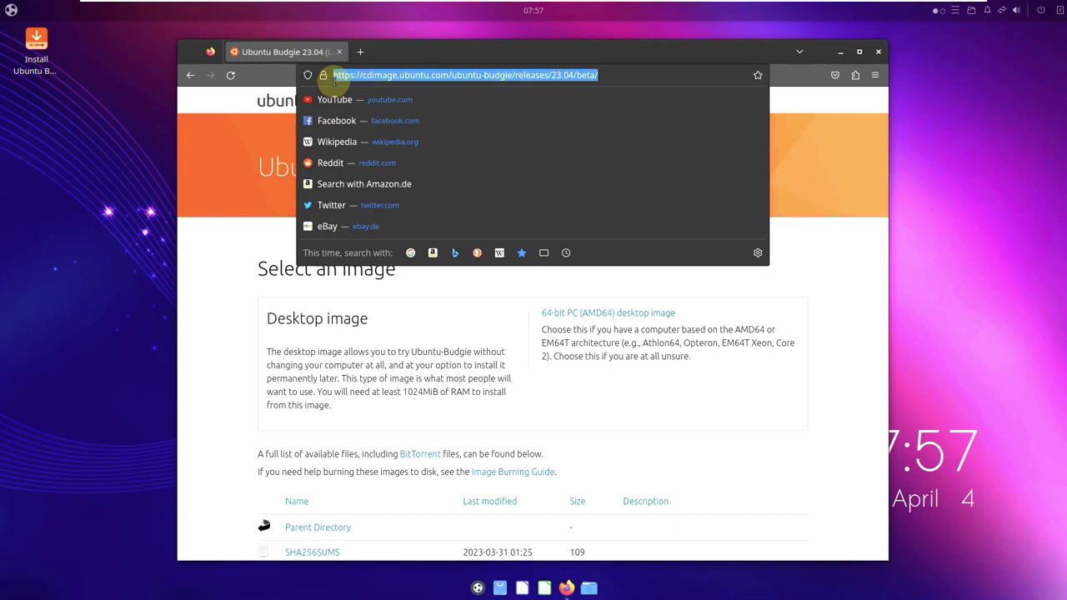
pyautogui.click(819, 291)
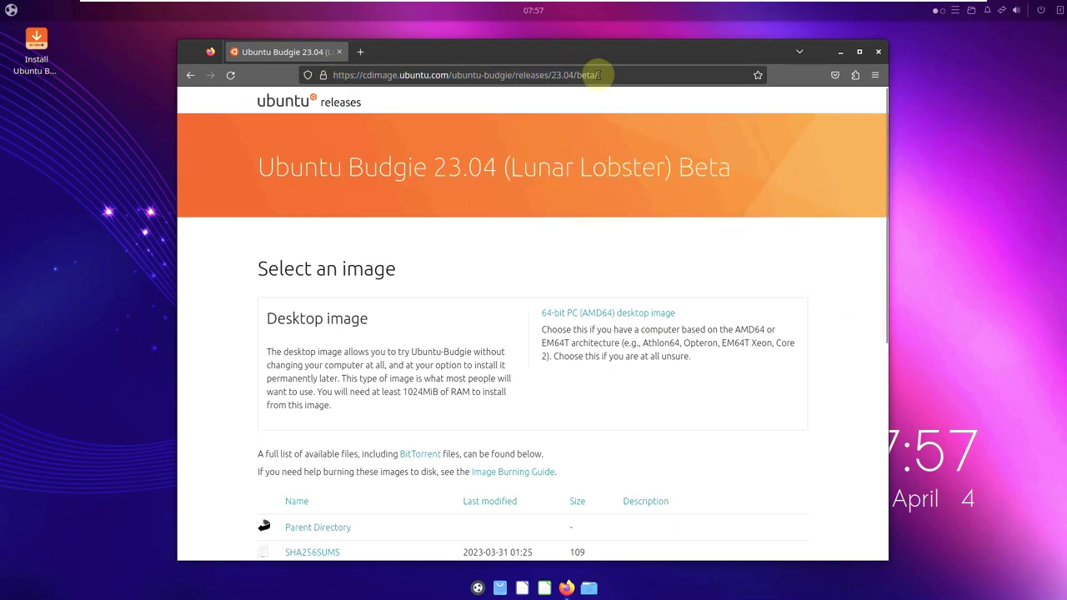
pyautogui.moveTo(614, 73); pyautogui.dragTo(336, 75)
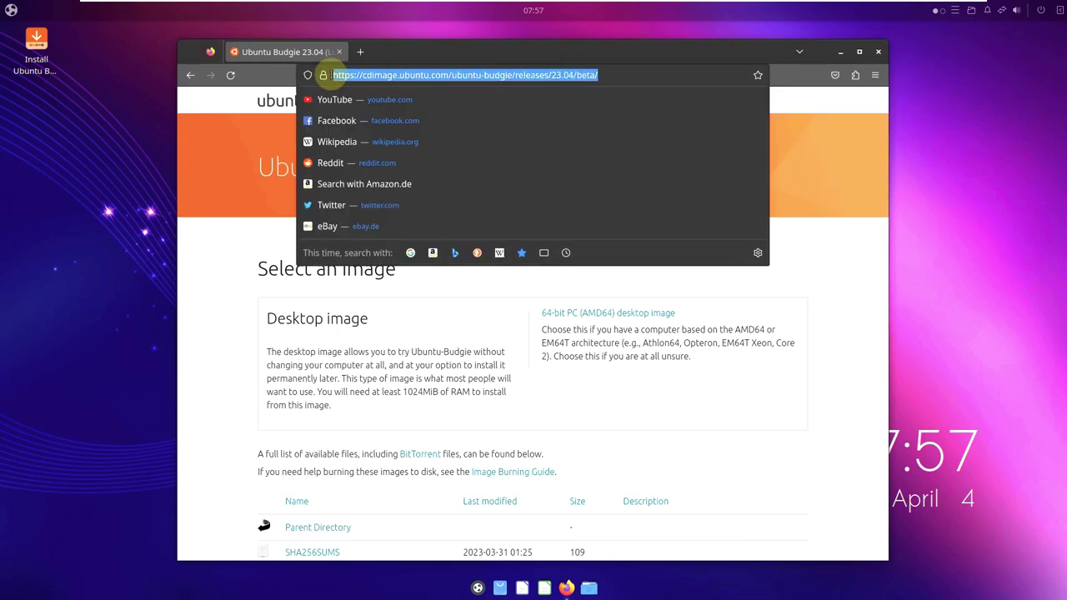
# Step: Highlight the page heading Ubuntu Budgie 23.04 (Lunar Lobster) Beta and clear the selection
pyautogui.click(235, 234)
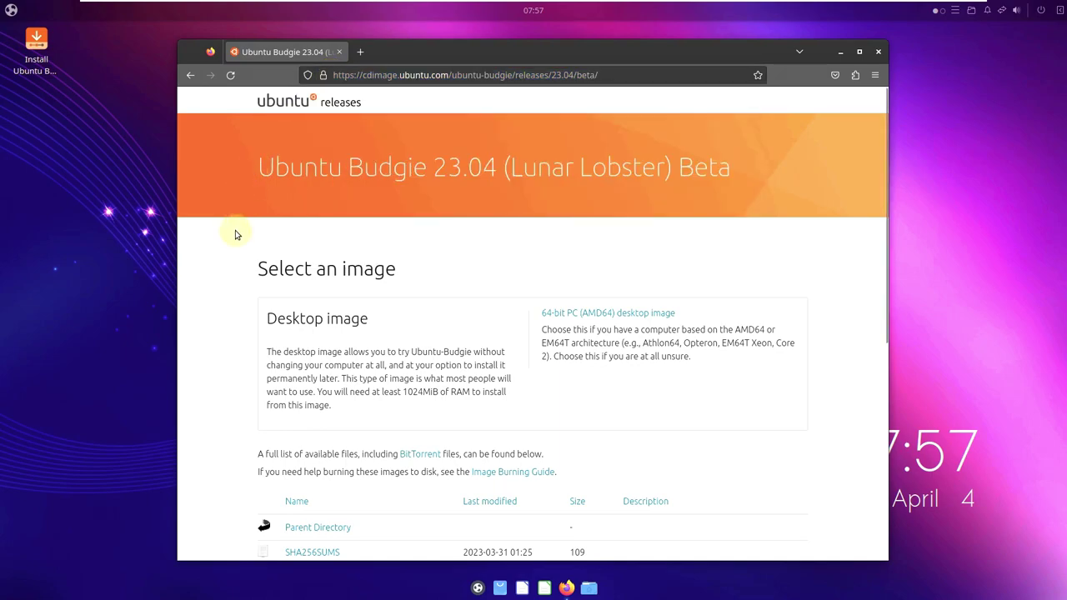
pyautogui.moveTo(250, 162); pyautogui.dragTo(744, 180)
pyautogui.click(724, 241)
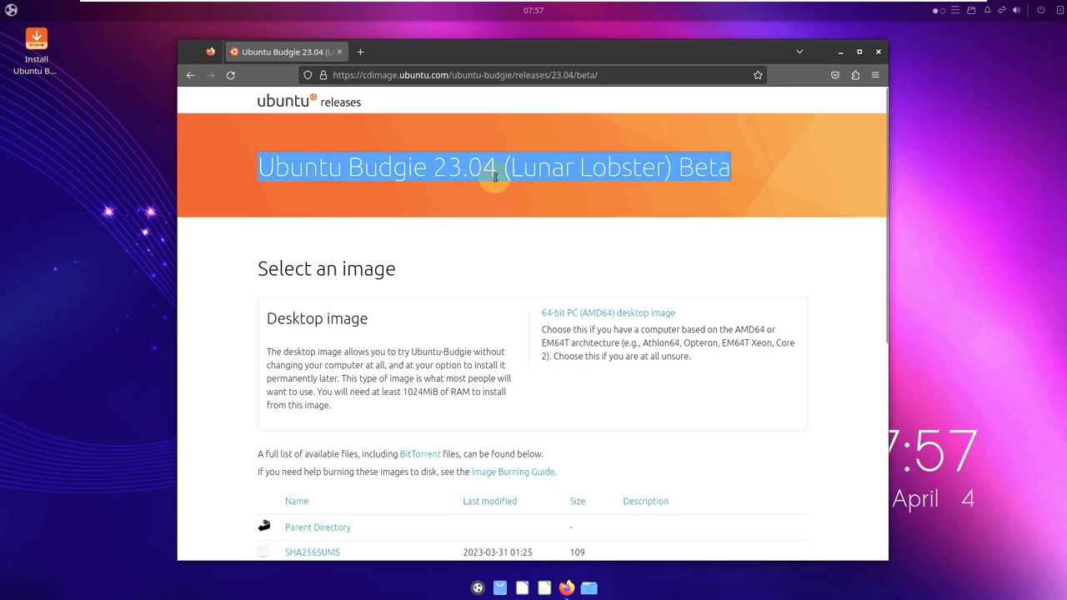
# Step: Highlight the size and description of the ubuntu-budgie-23.04-beta-desktop-amd64.iso entry in the file list
pyautogui.scroll(-4, 596, 300)
pyautogui.scroll(-1, 595, 317)
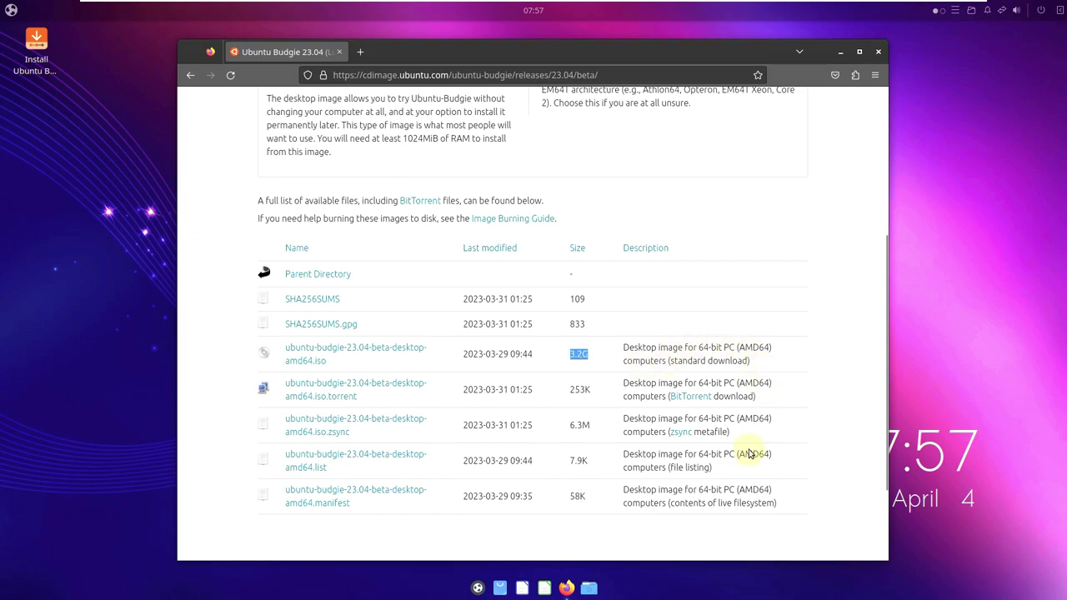
pyautogui.moveTo(758, 368); pyautogui.dragTo(622, 347)
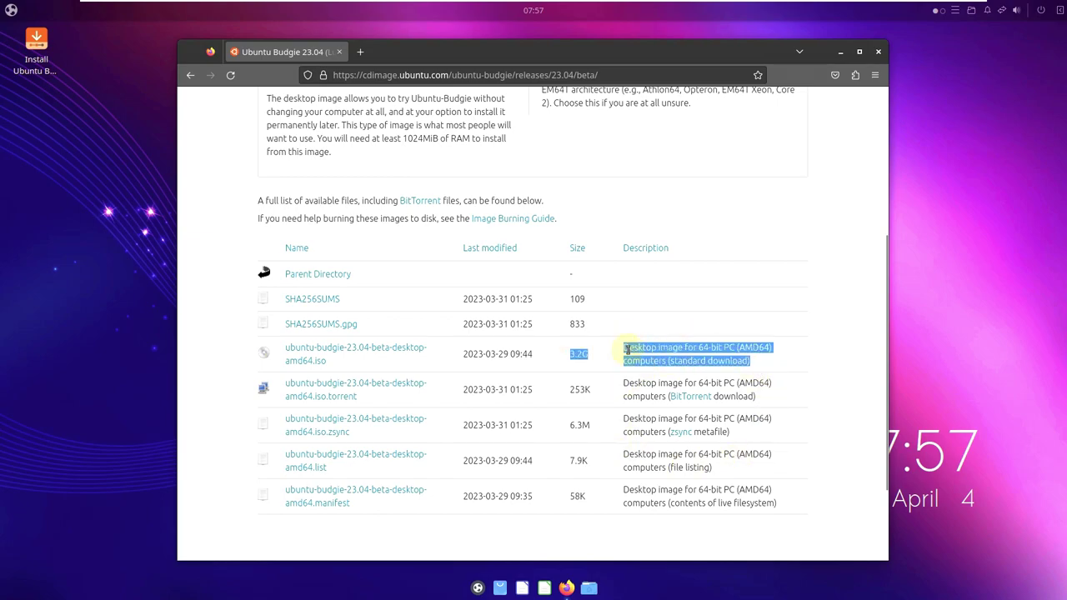
pyautogui.click(590, 370)
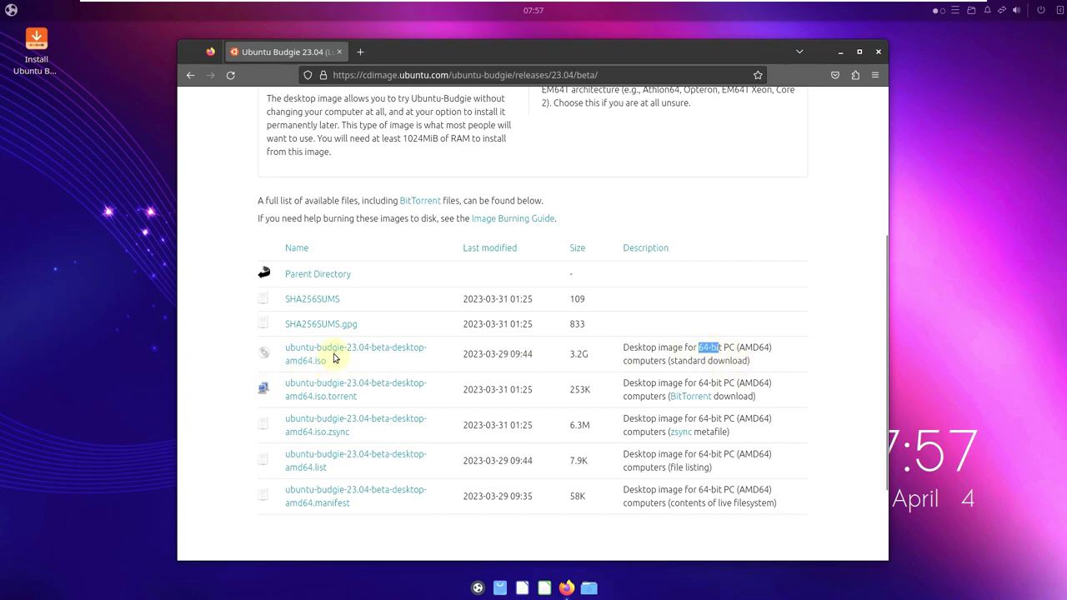
# Step: Start and cancel the download of ubuntu-budgie-23.04-beta-desktop-amd64.iso, and close the Firefox window
pyautogui.click(414, 357)
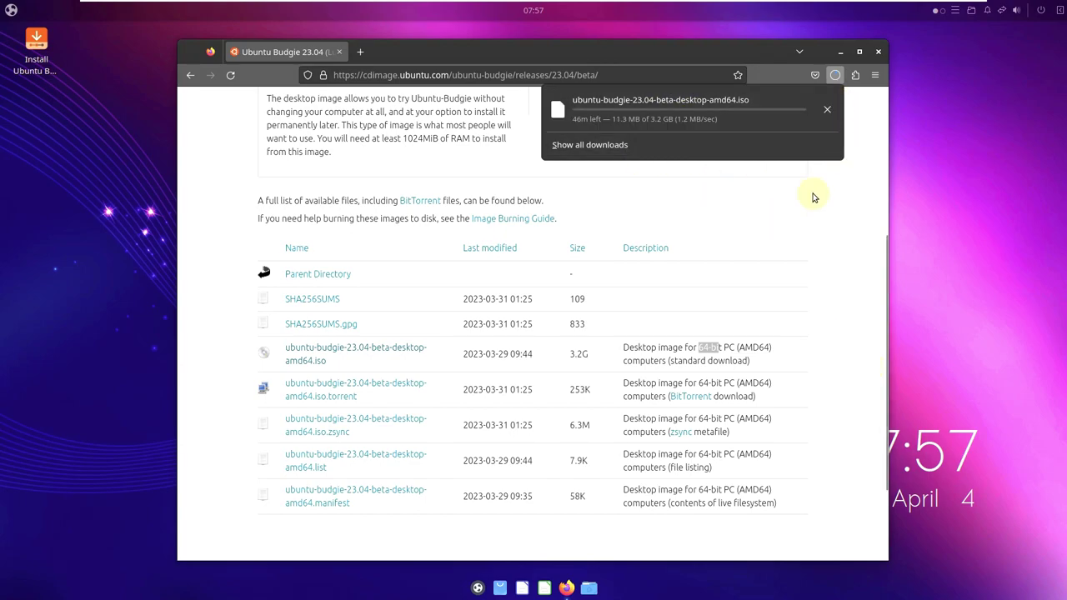
pyautogui.click(826, 110)
pyautogui.click(878, 53)
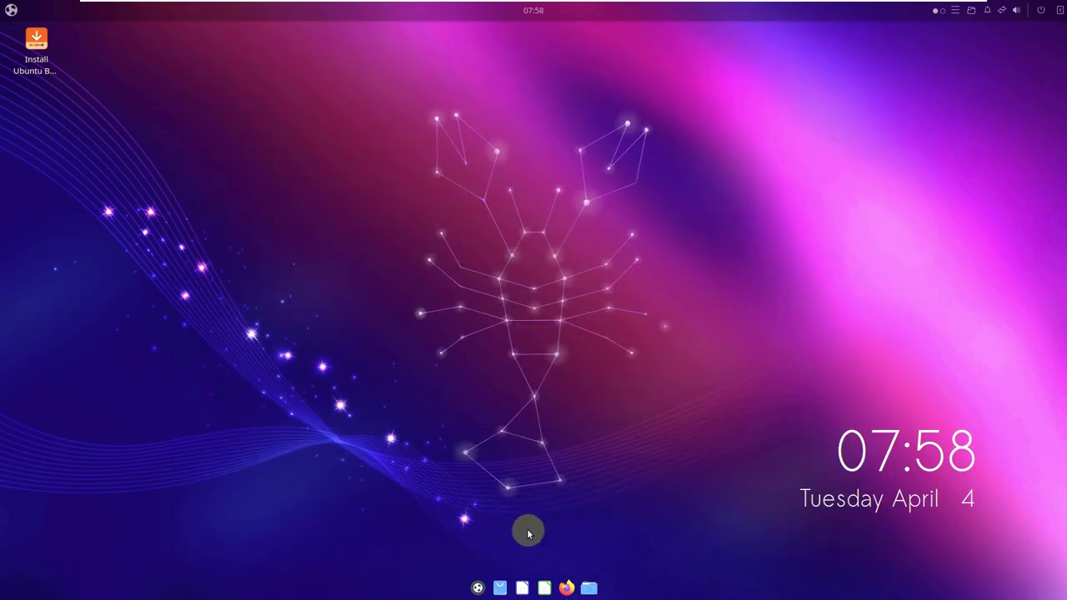
# Step: Launch the Ubuntu Budgie installer from the desktop and continue with English as the language
pyautogui.rightClick(39, 72)
pyautogui.click(77, 80)
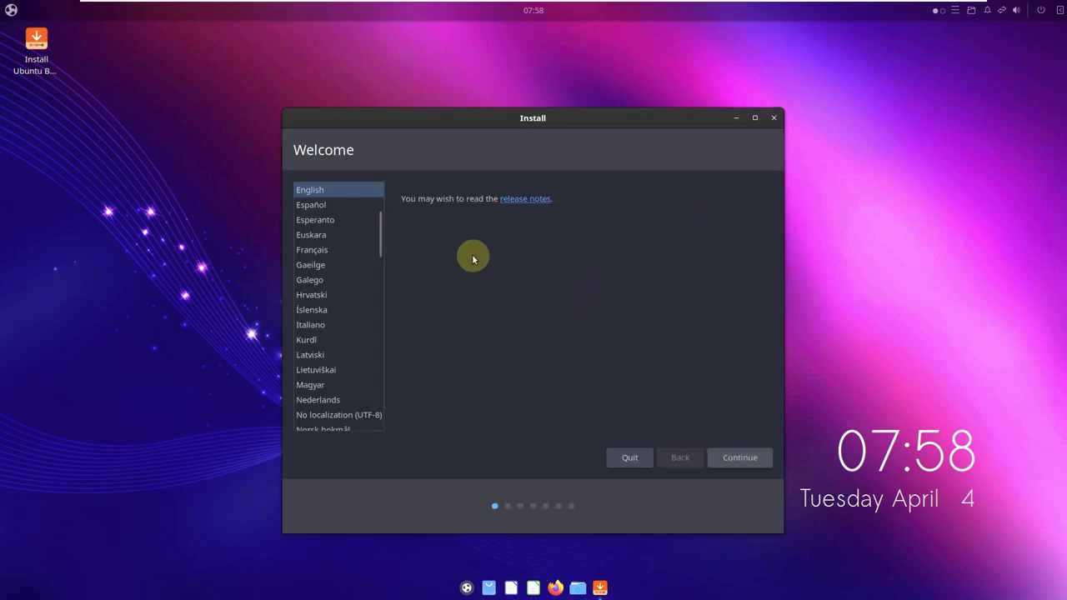
pyautogui.moveTo(381, 238); pyautogui.dragTo(372, 190)
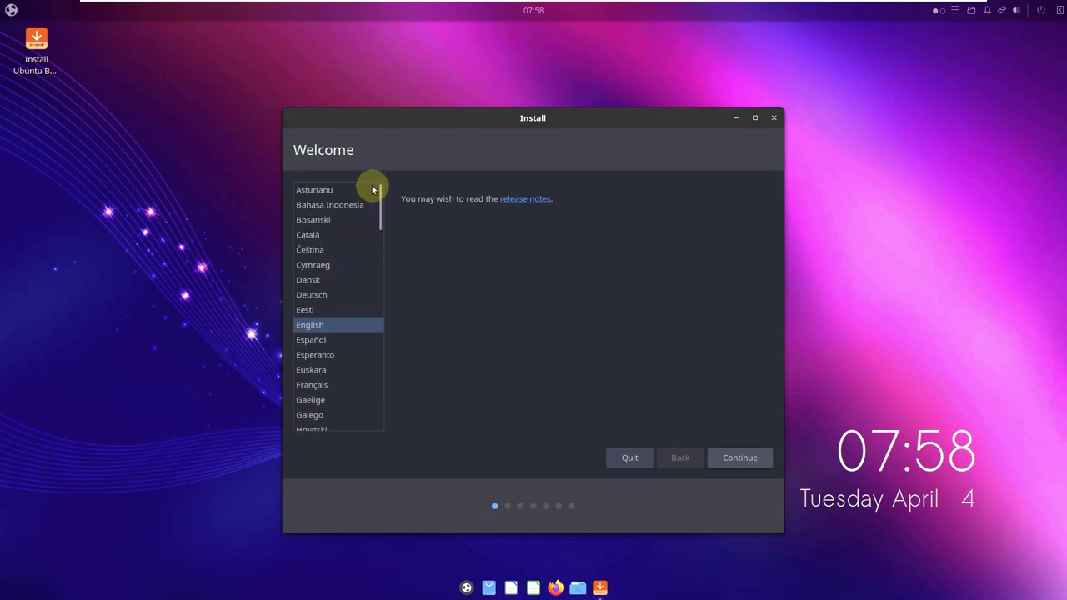
pyautogui.click(736, 455)
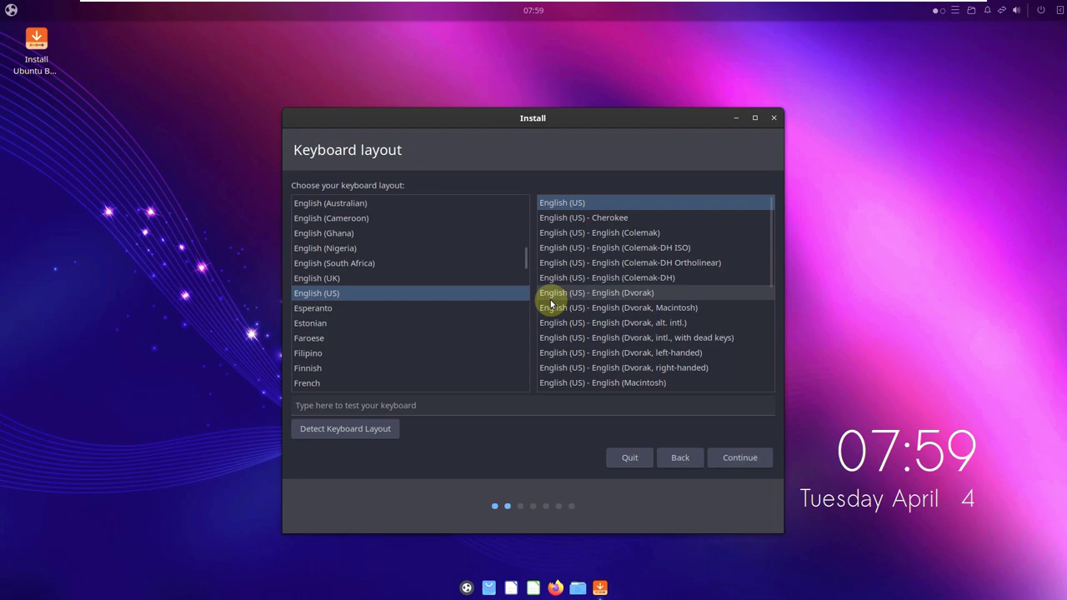
# Step: Look through the available keyboard layouts and variants, and continue with English (US)
pyautogui.moveTo(524, 262); pyautogui.dragTo(526, 204)
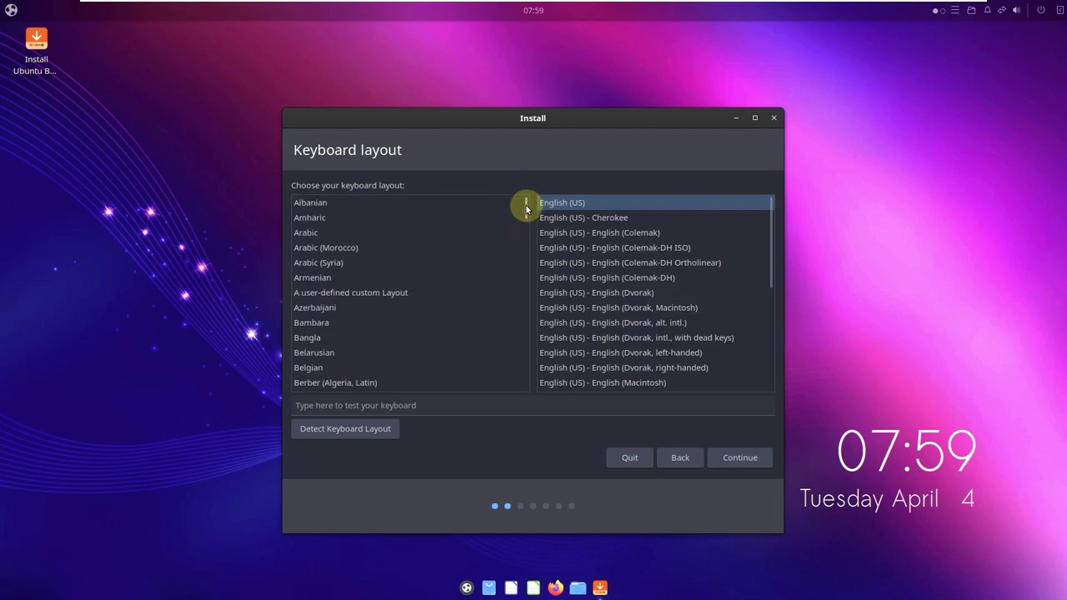
pyautogui.scroll(-15, 526, 209)
pyautogui.scroll(10, 521, 250)
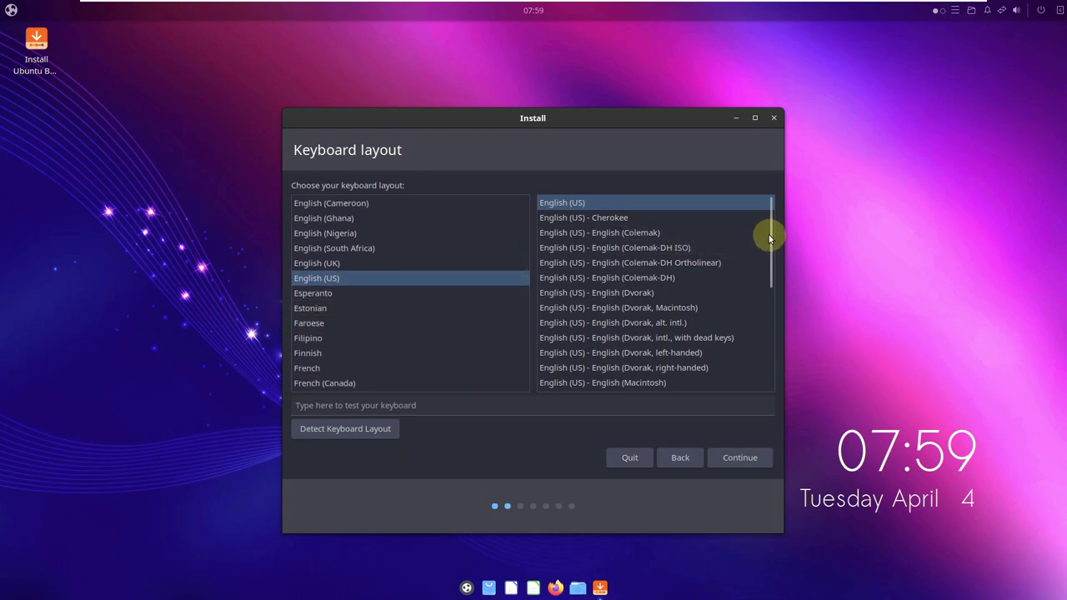
pyautogui.moveTo(769, 219)
pyautogui.mouseDown()
pyautogui.moveTo(767, 373)
pyautogui.moveTo(765, 208)
pyautogui.mouseUp()
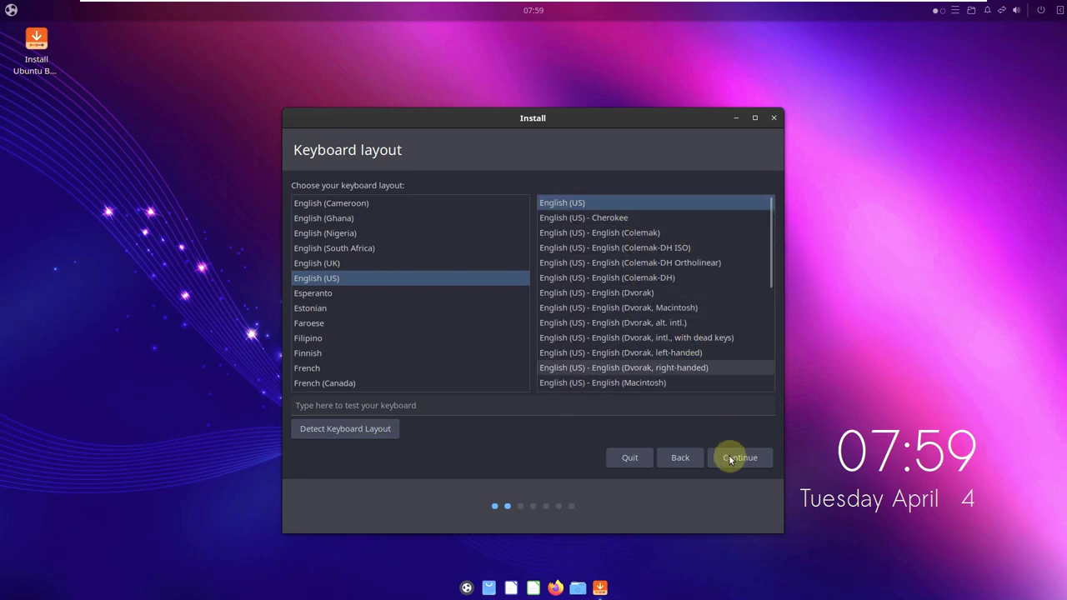
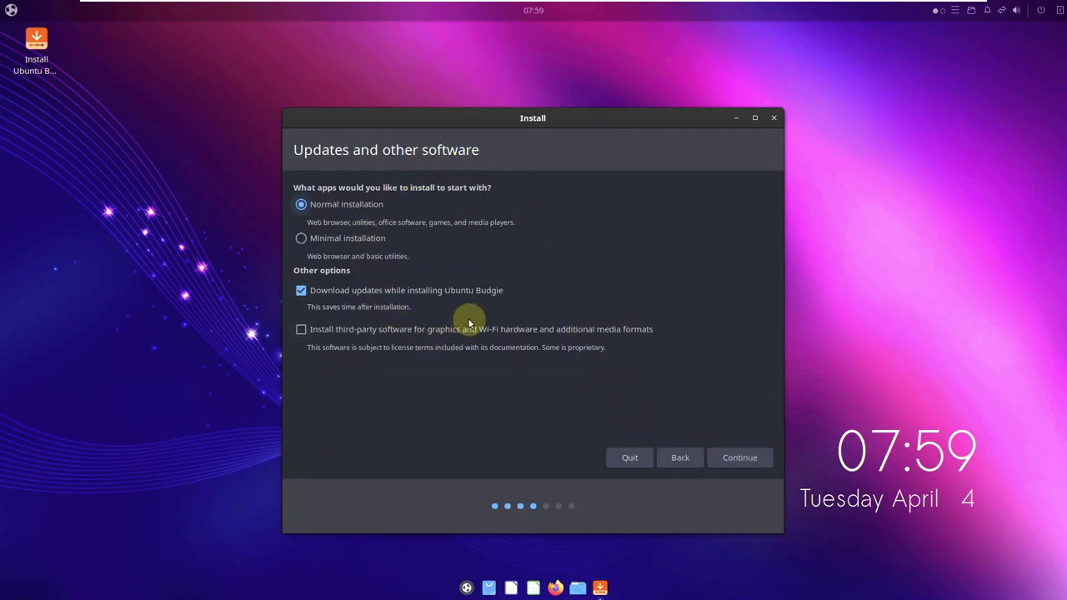
# Step: Compare the Normal and Minimal installation options by highlighting their descriptions, leaving Normal installation selected
pyautogui.click(307, 205)
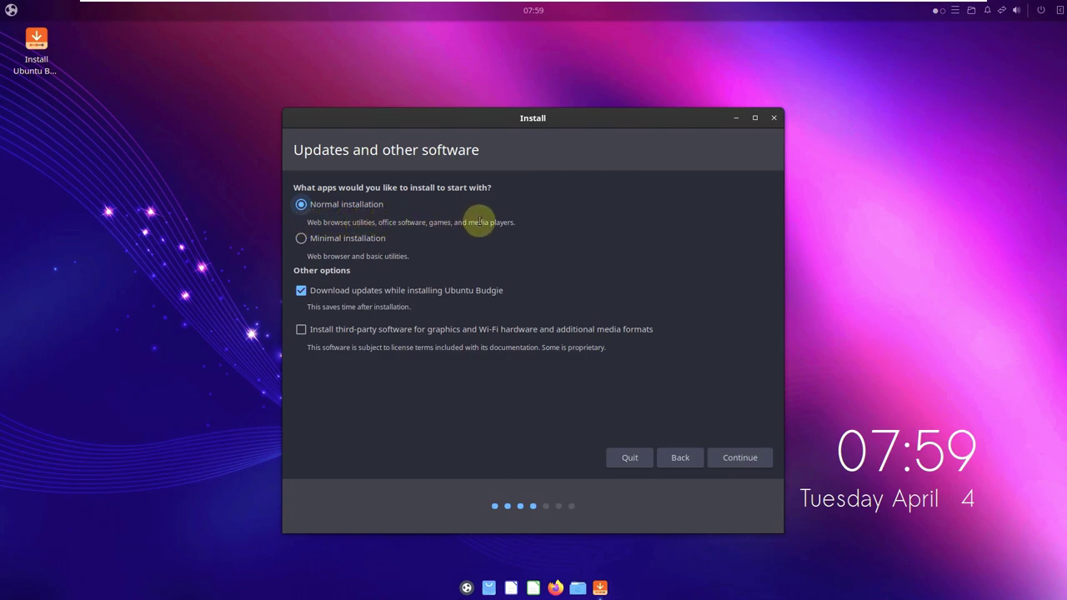
pyautogui.moveTo(523, 223); pyautogui.dragTo(307, 222)
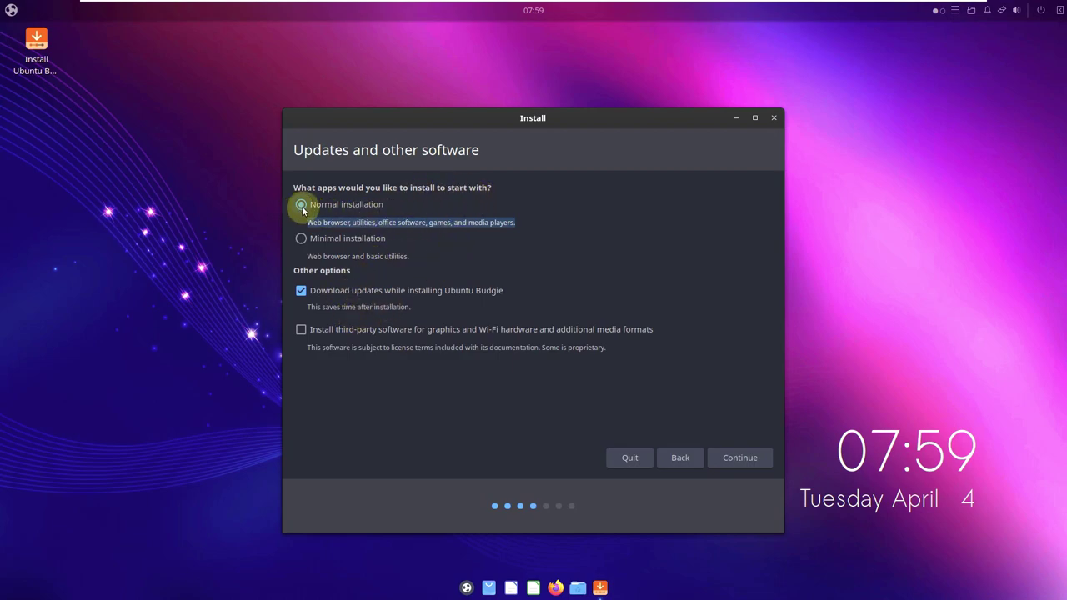
pyautogui.click(350, 238)
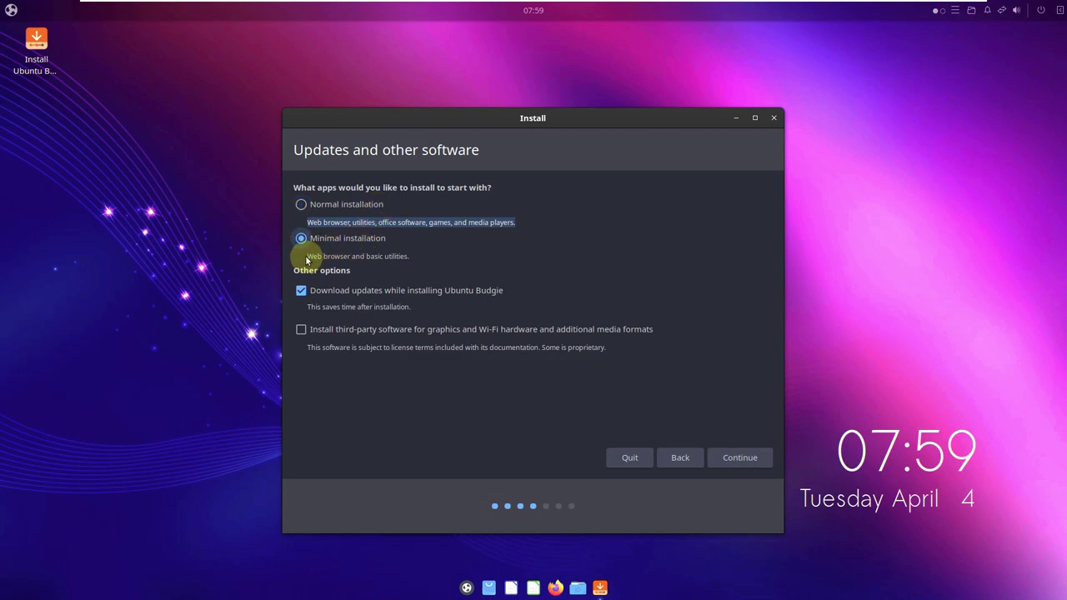
pyautogui.moveTo(307, 256); pyautogui.dragTo(364, 259)
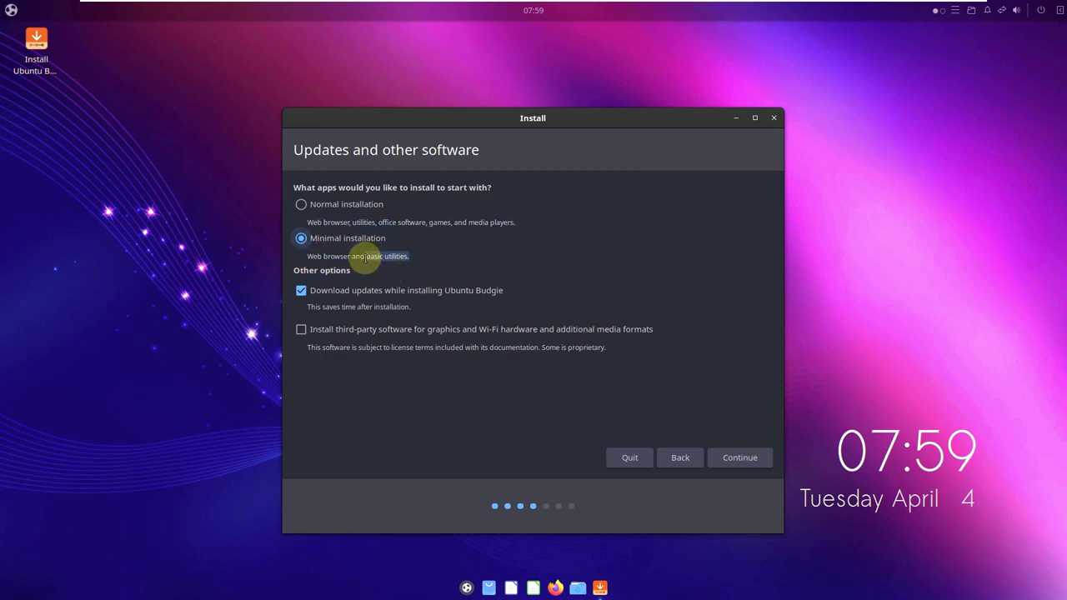
pyautogui.click(424, 255)
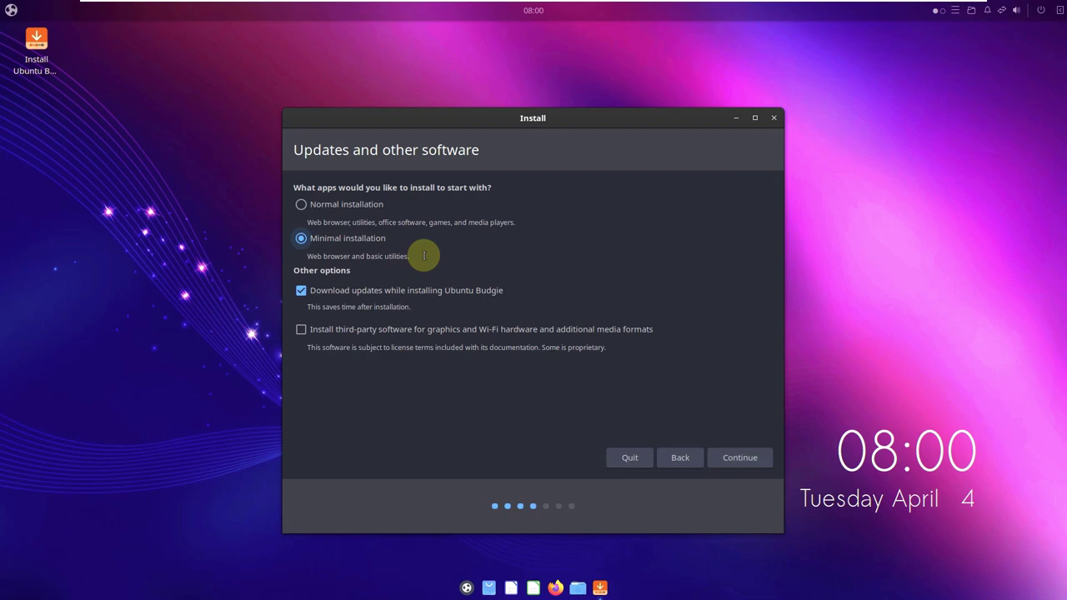
pyautogui.click(364, 200)
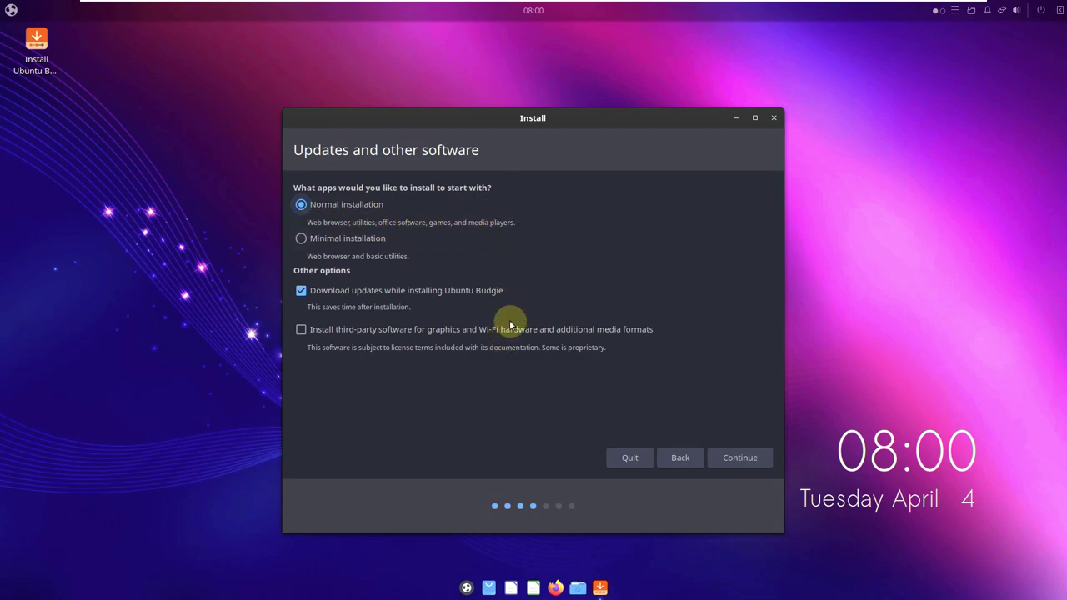
# Step: Enable downloading updates during installation and third-party software for graphics, Wi-Fi and media formats, and continue to the installation type
pyautogui.moveTo(360, 273); pyautogui.dragTo(269, 271)
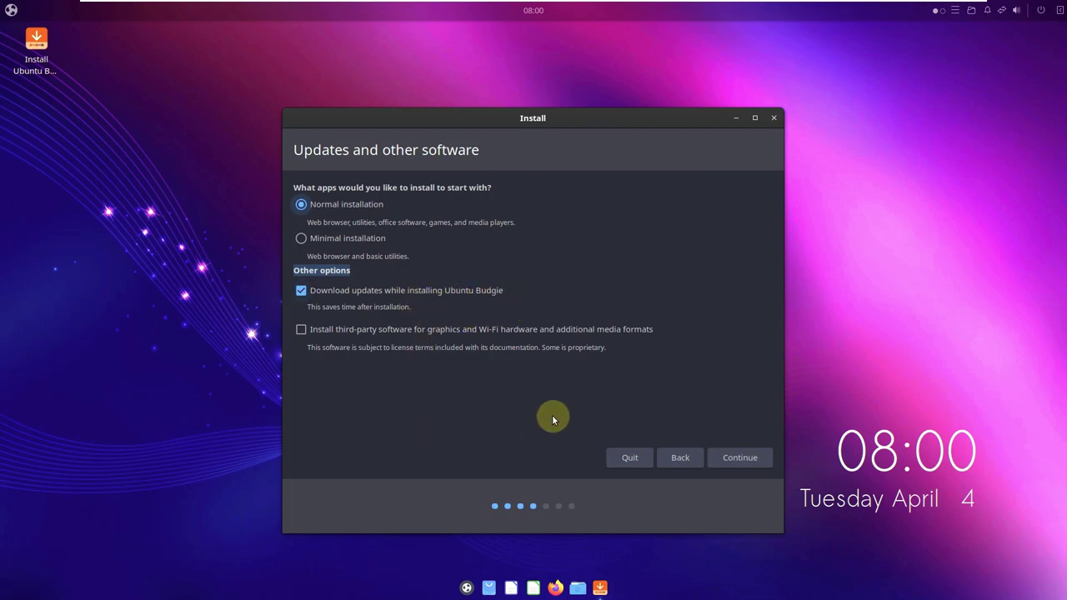
pyautogui.click(301, 292)
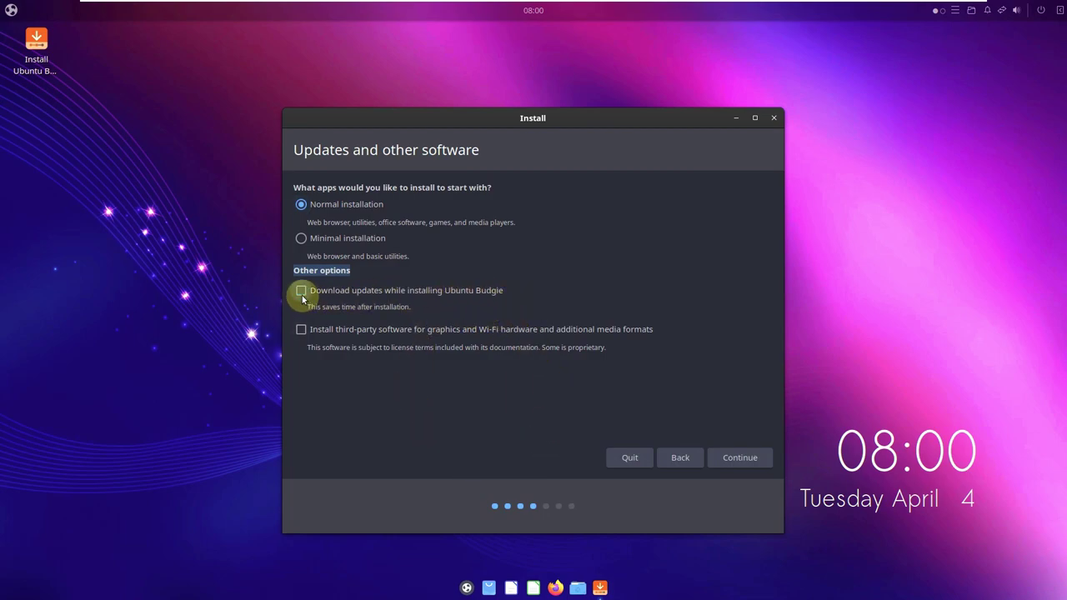
pyautogui.click(301, 291)
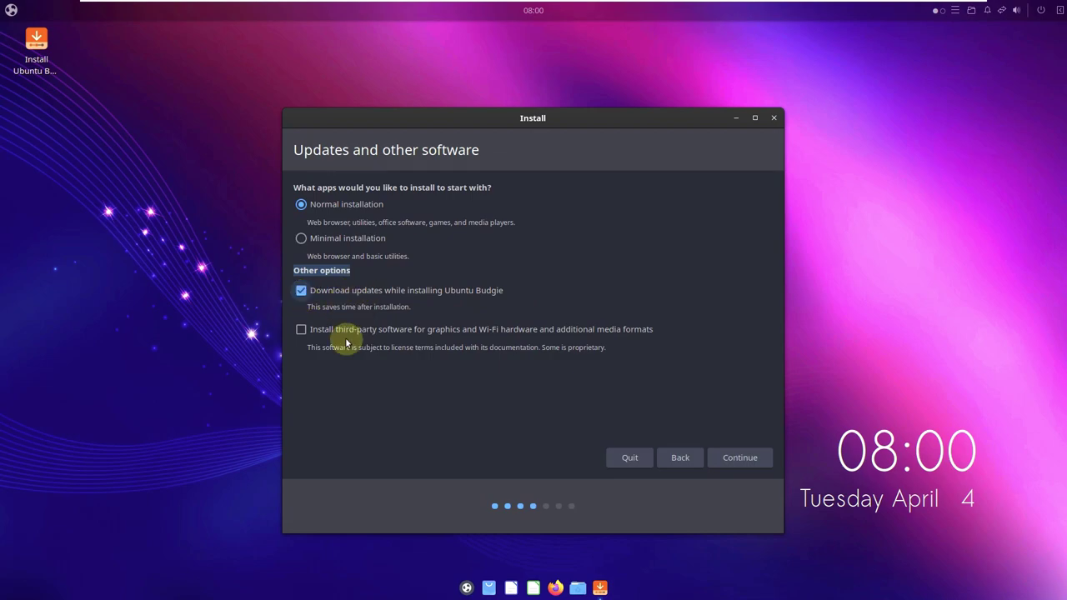
pyautogui.click(300, 330)
pyautogui.click(300, 330)
pyautogui.click(301, 290)
pyautogui.click(300, 330)
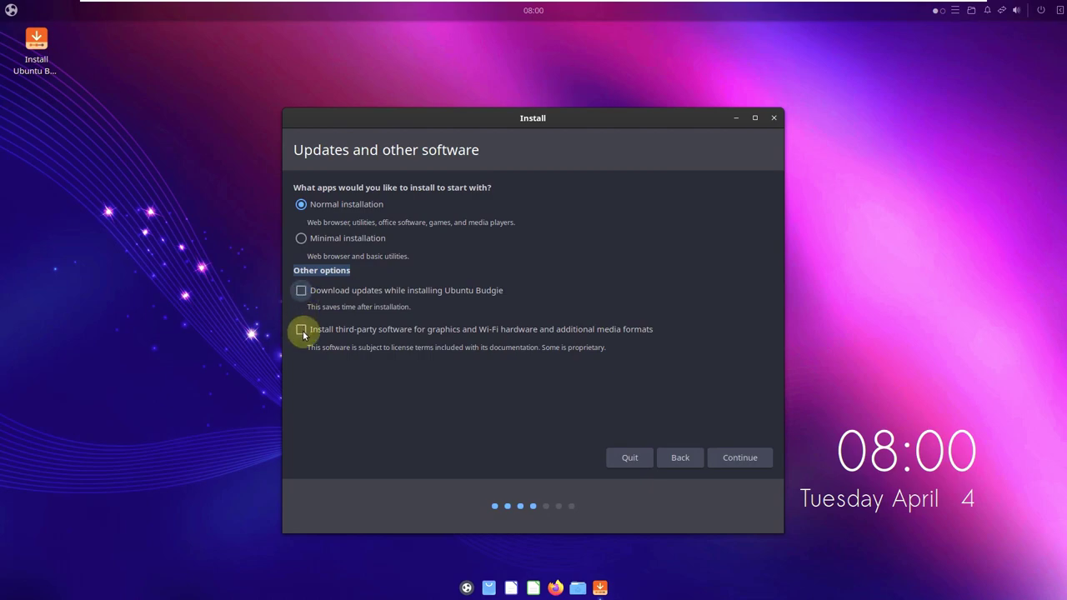
pyautogui.click(301, 290)
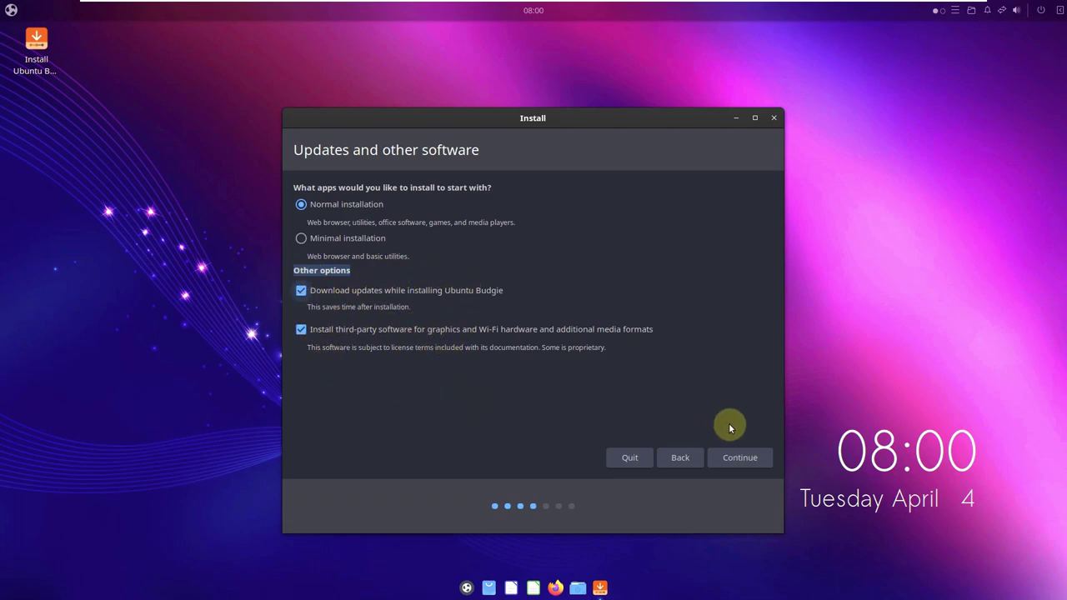
pyautogui.click(738, 456)
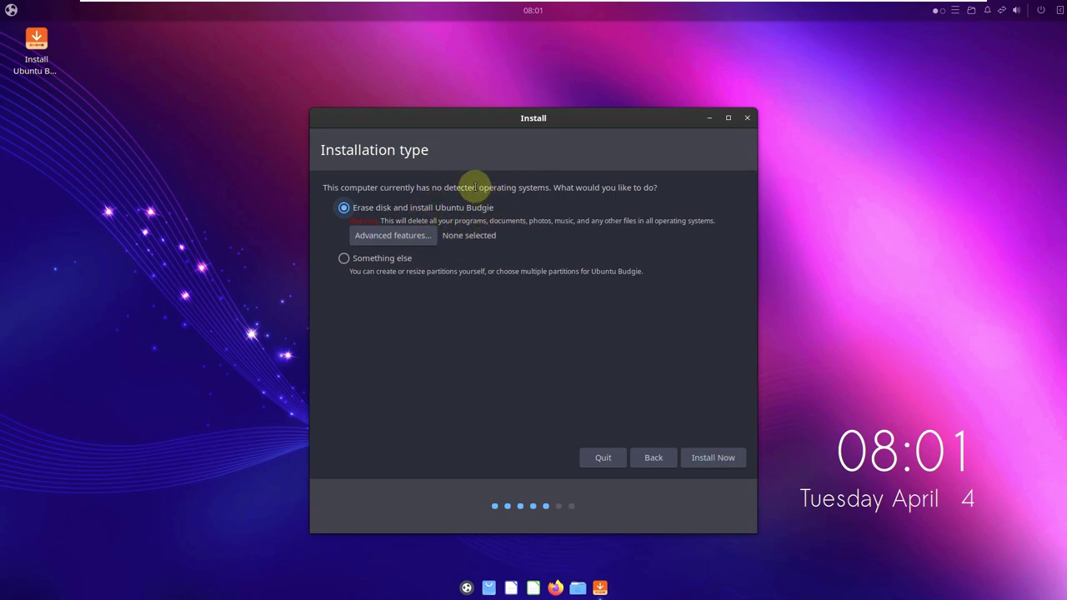
# Step: Compare the Something else and Erase disk and install Ubuntu Budgie installation types, and quit the installation
pyautogui.click(374, 260)
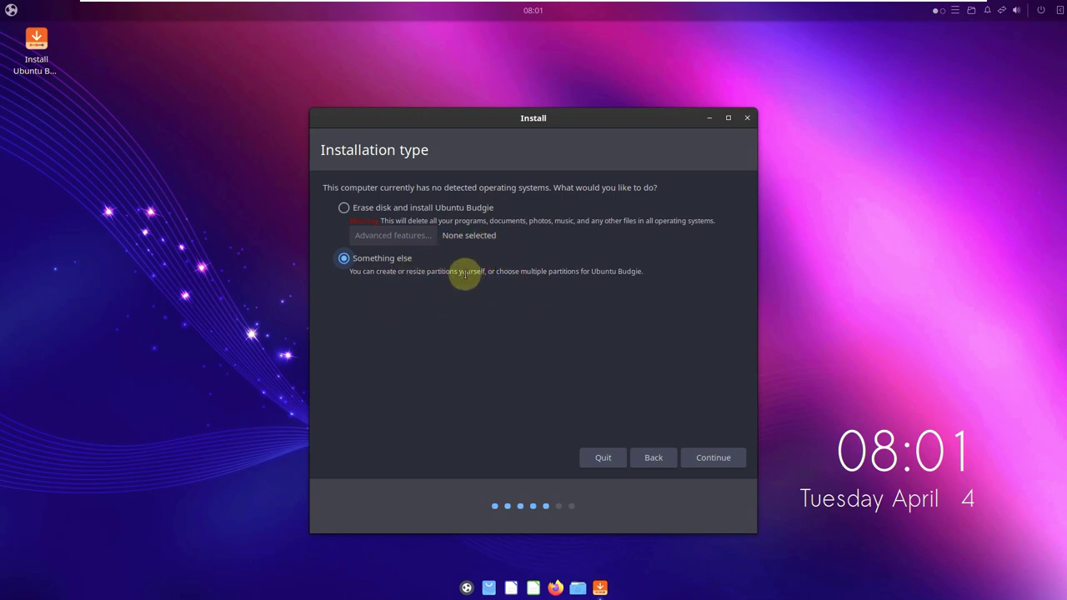
pyautogui.click(416, 208)
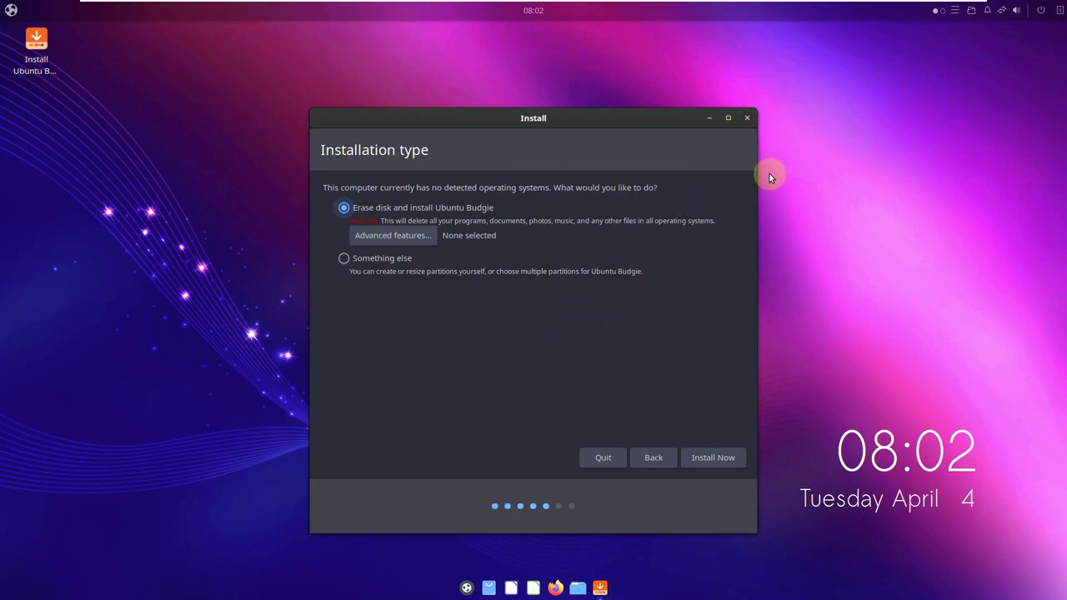
pyautogui.click(746, 119)
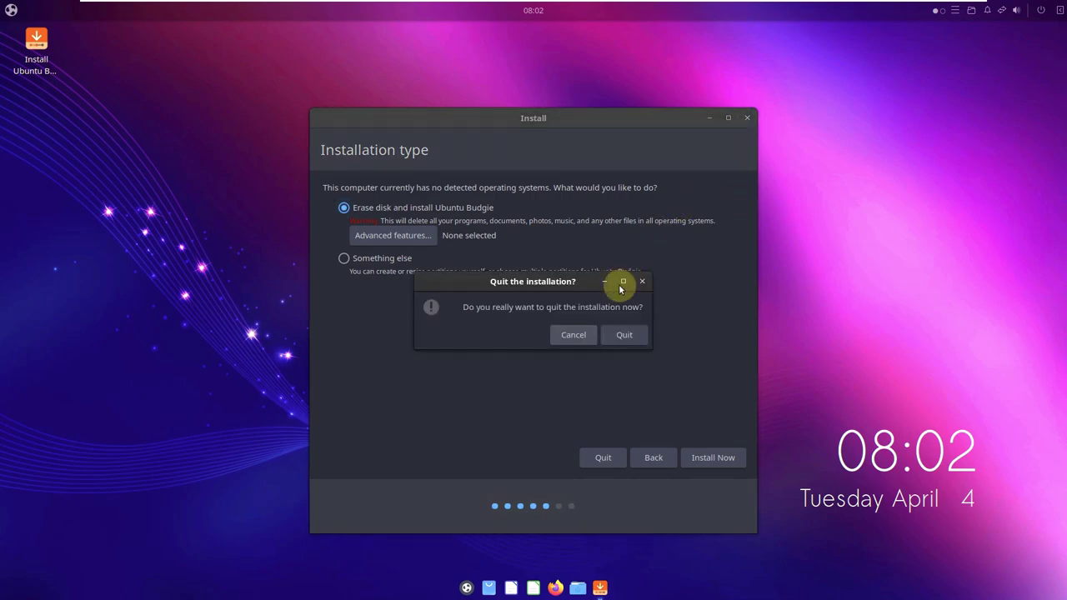
pyautogui.click(617, 336)
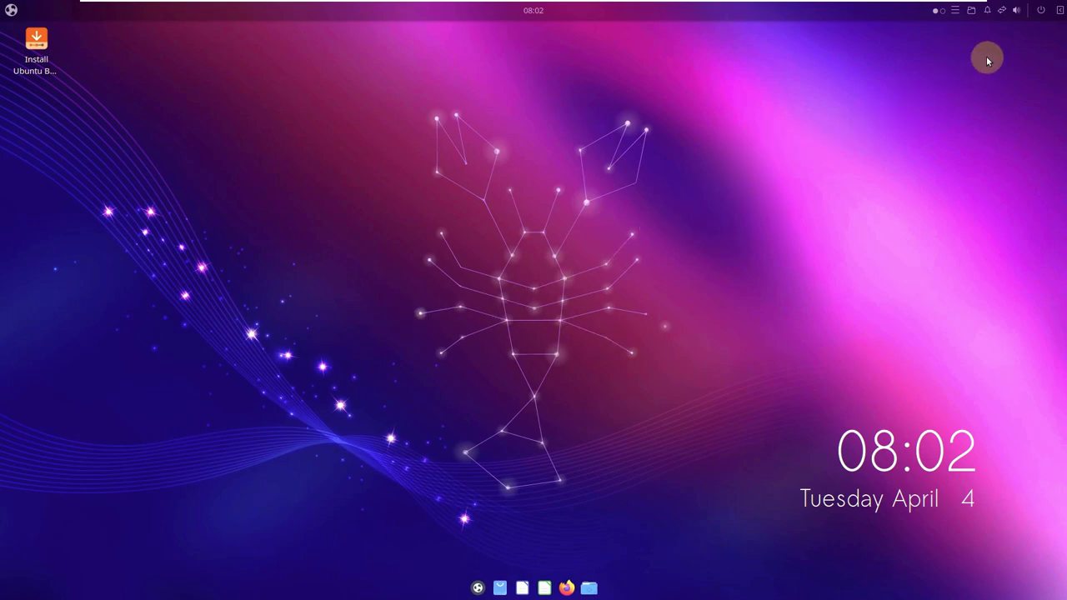
# Step: Open the desktop's sidebar to view its Widgets and Notifications sections, and close it
pyautogui.click(1055, 11)
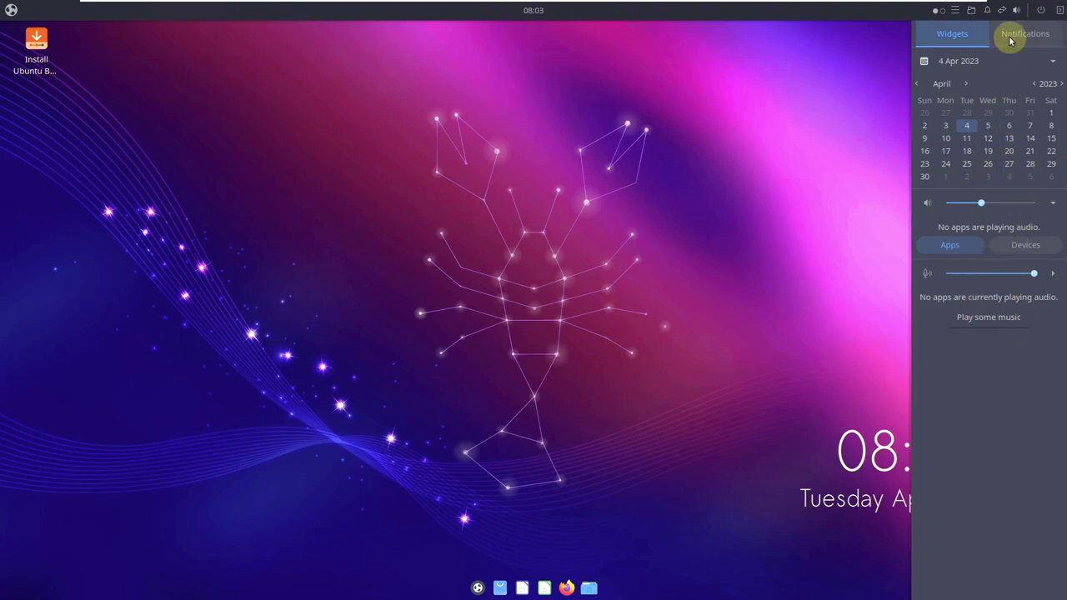
pyautogui.click(1010, 41)
pyautogui.click(942, 40)
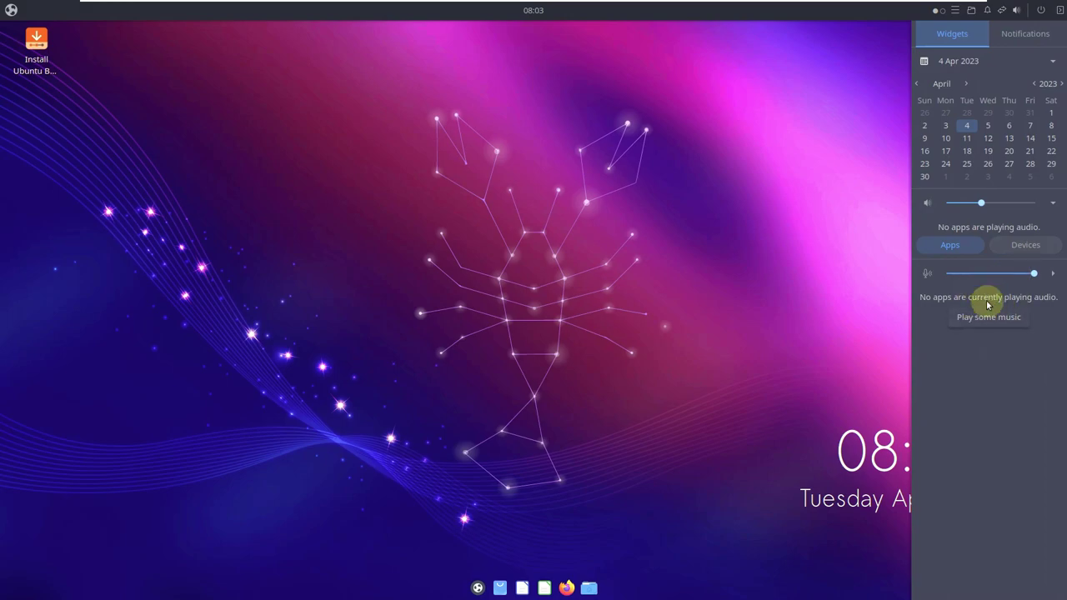
pyautogui.click(822, 114)
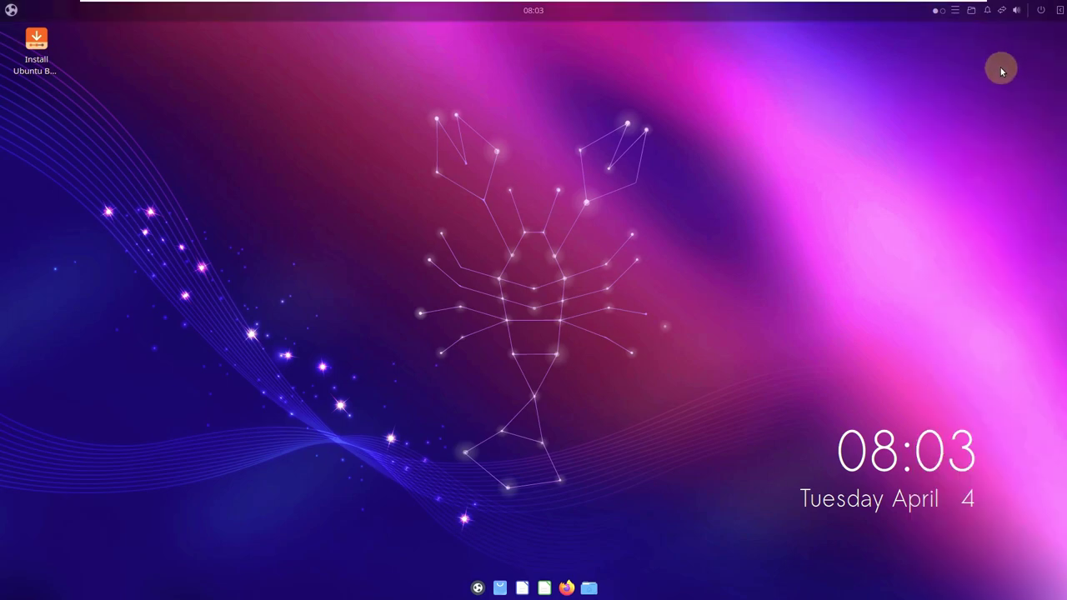
pyautogui.click(1058, 11)
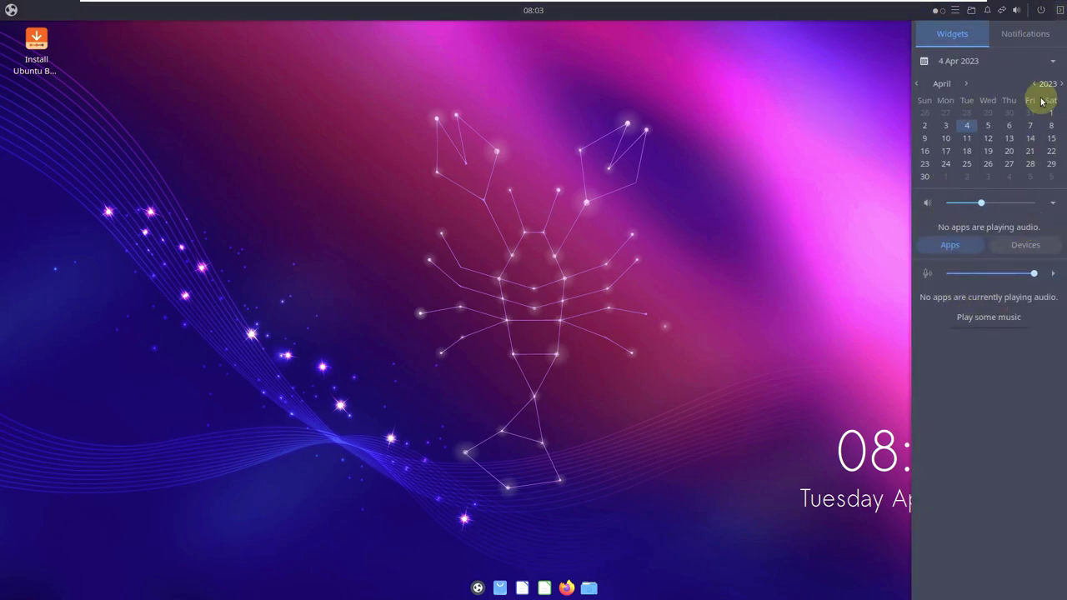
pyautogui.click(836, 299)
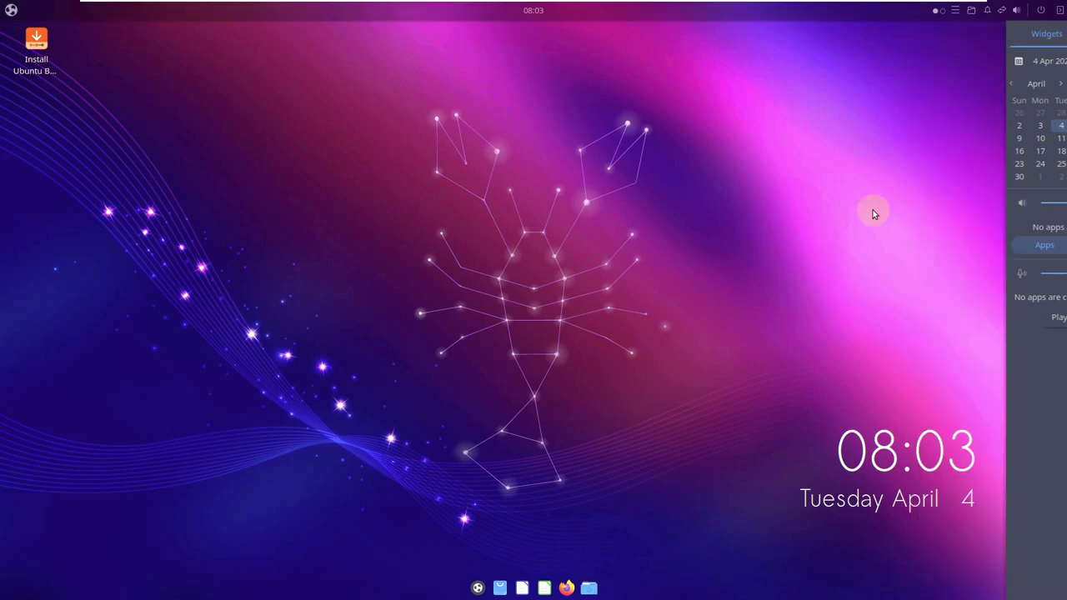
# Step: Open the session's power options to view the lock, log out, suspend, reboot and shutdown choices, and dismiss them
pyautogui.click(1042, 11)
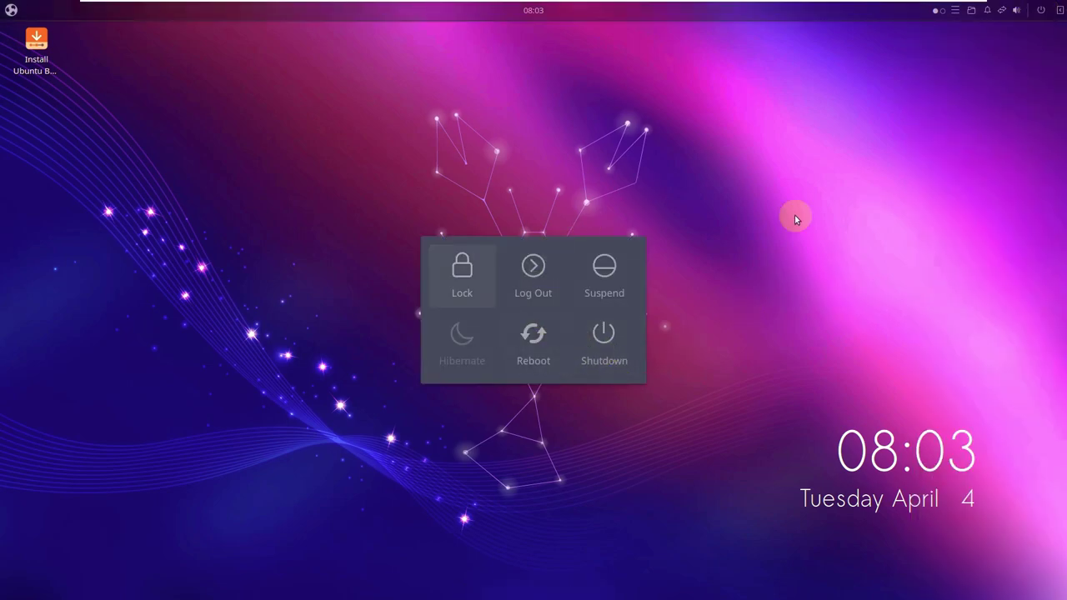
pyautogui.click(819, 272)
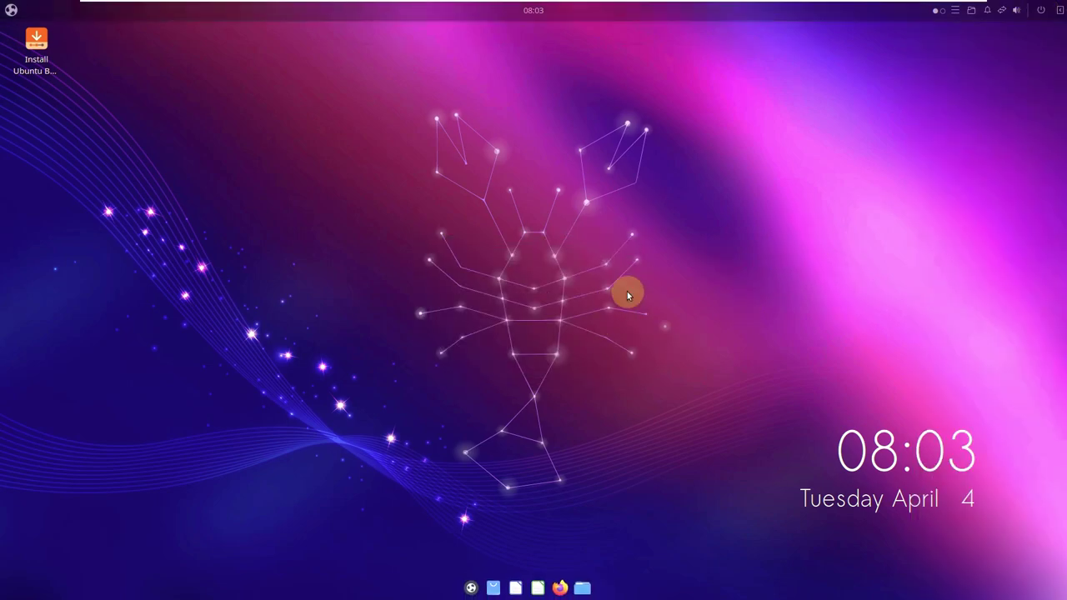
# Step: Mute and unmute the system sound, and raise the output volume to its maximum
pyautogui.click(1016, 11)
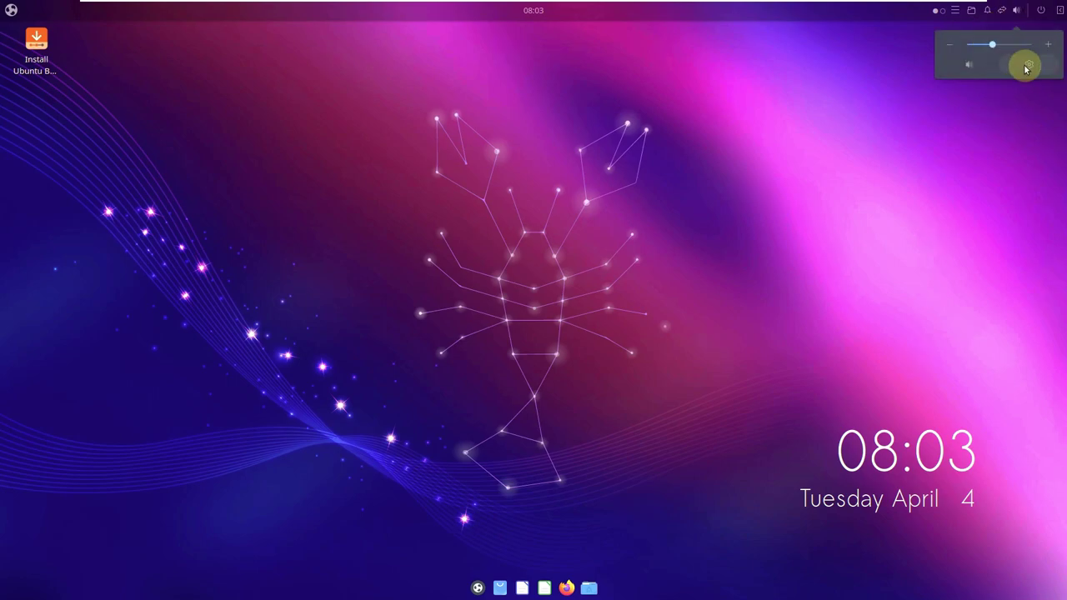
pyautogui.click(968, 64)
pyautogui.click(968, 65)
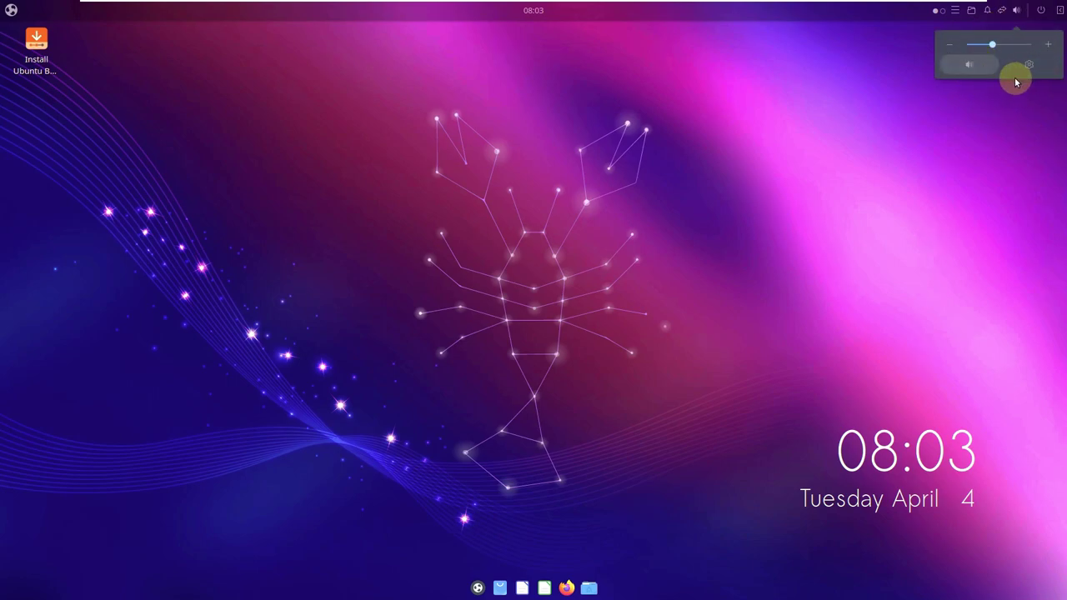
pyautogui.moveTo(994, 47); pyautogui.dragTo(1028, 42)
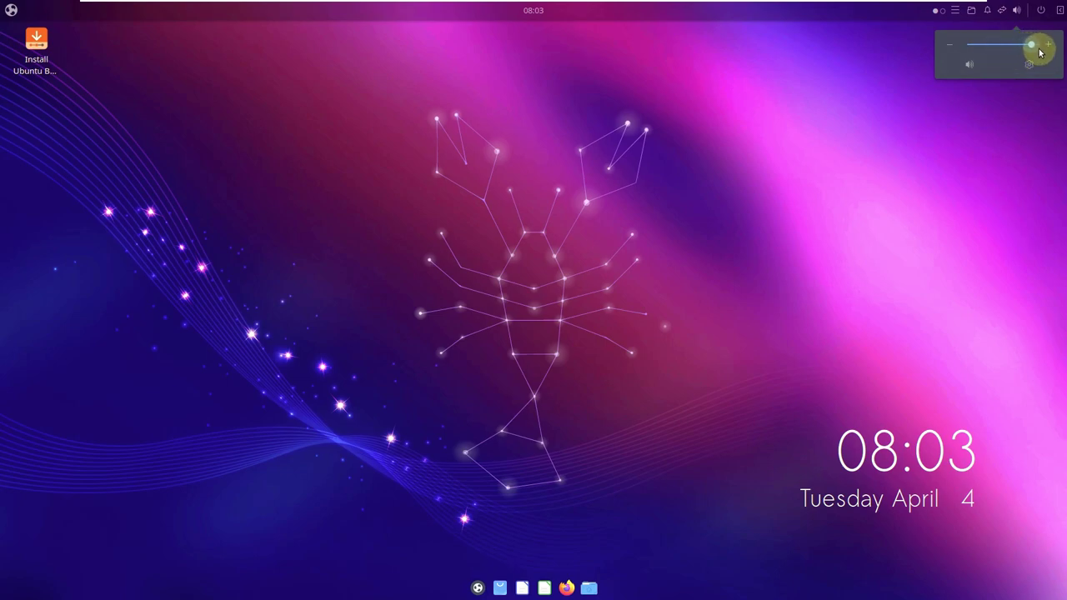
pyautogui.click(1038, 159)
# Step: Open the network settings from the wired connection indicator to view them, and close the settings window
pyautogui.click(1002, 15)
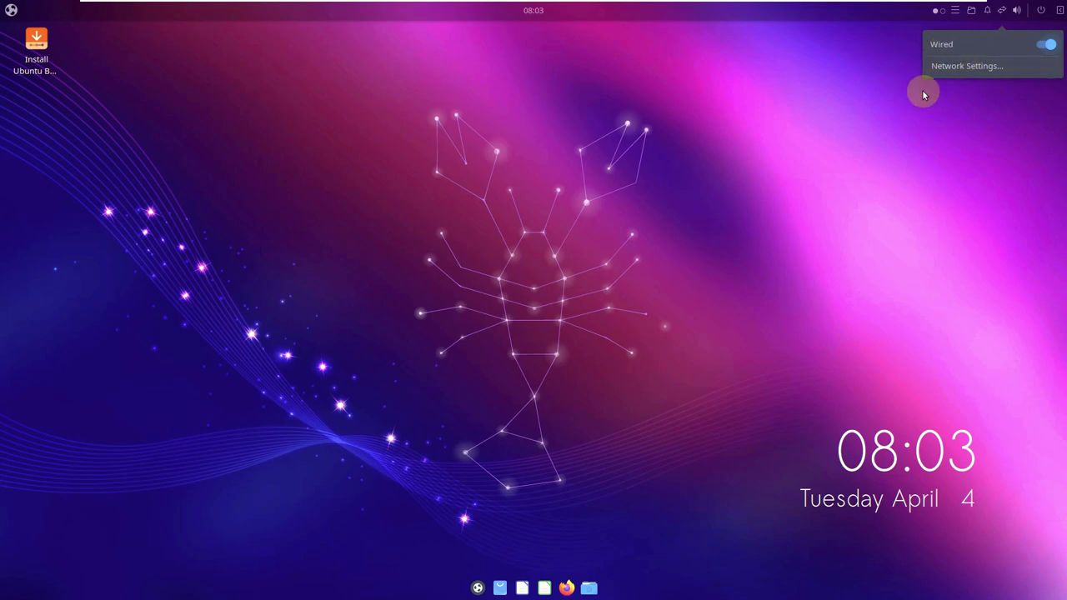
pyautogui.click(965, 74)
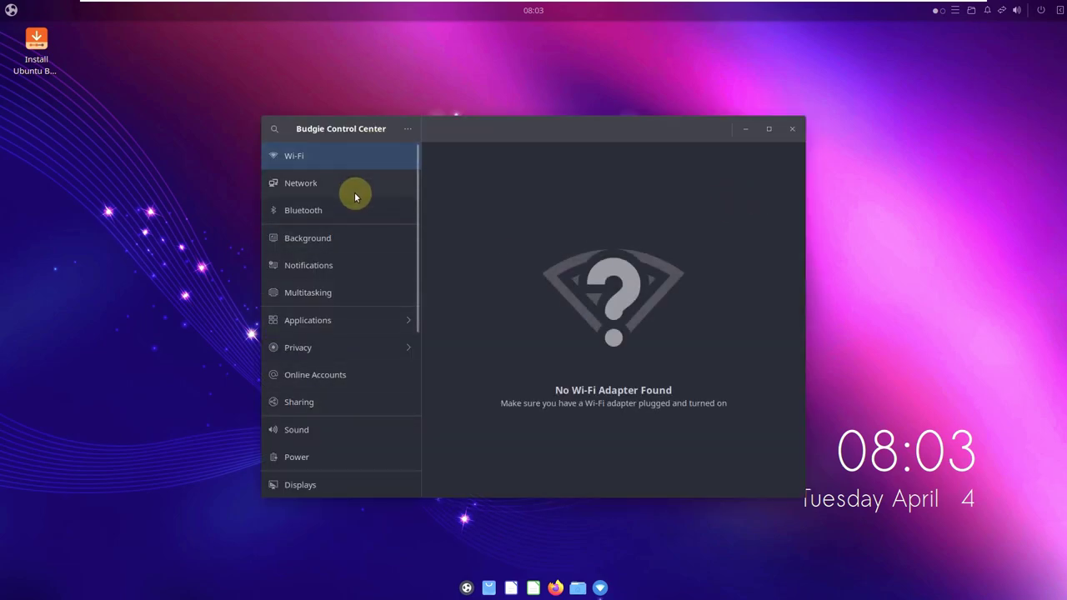
pyautogui.click(787, 133)
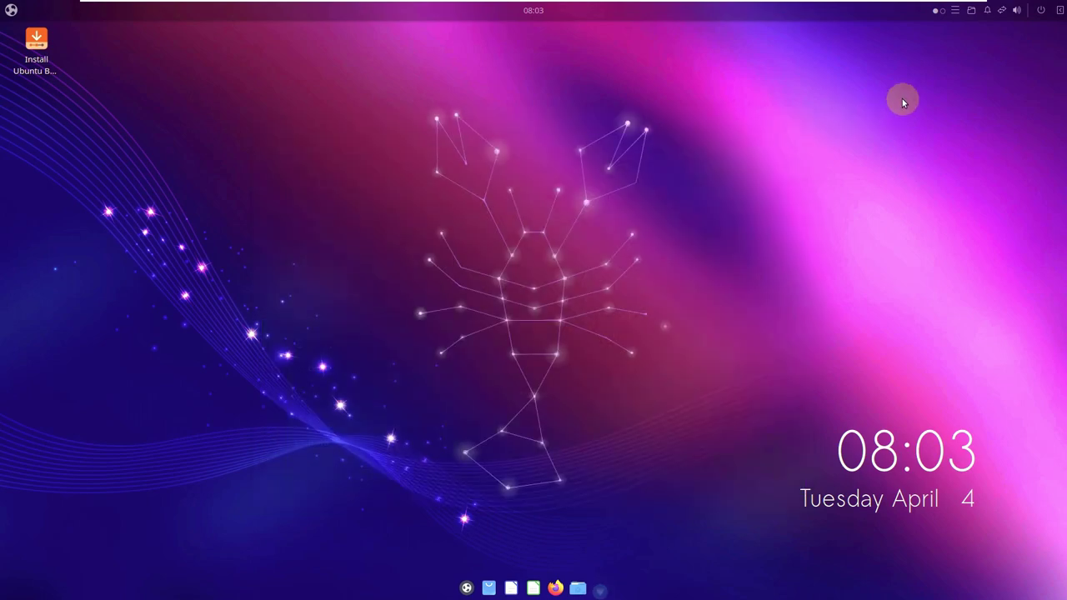
# Step: Look through the desktop panel's Notifications section, Places folder list and QuickNote pop-ups, closing each one
pyautogui.click(985, 12)
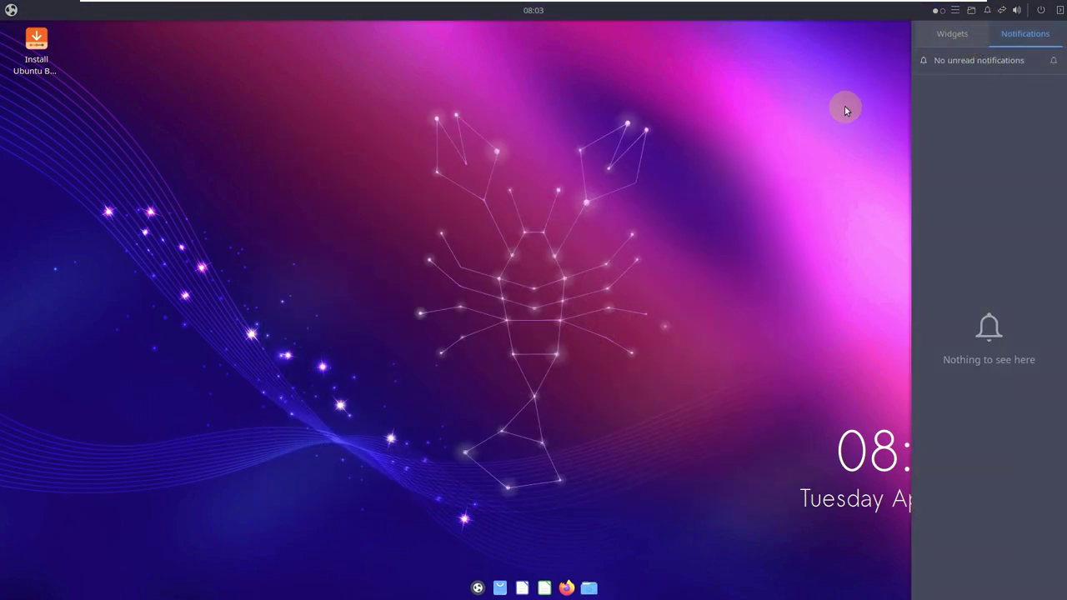
pyautogui.click(970, 10)
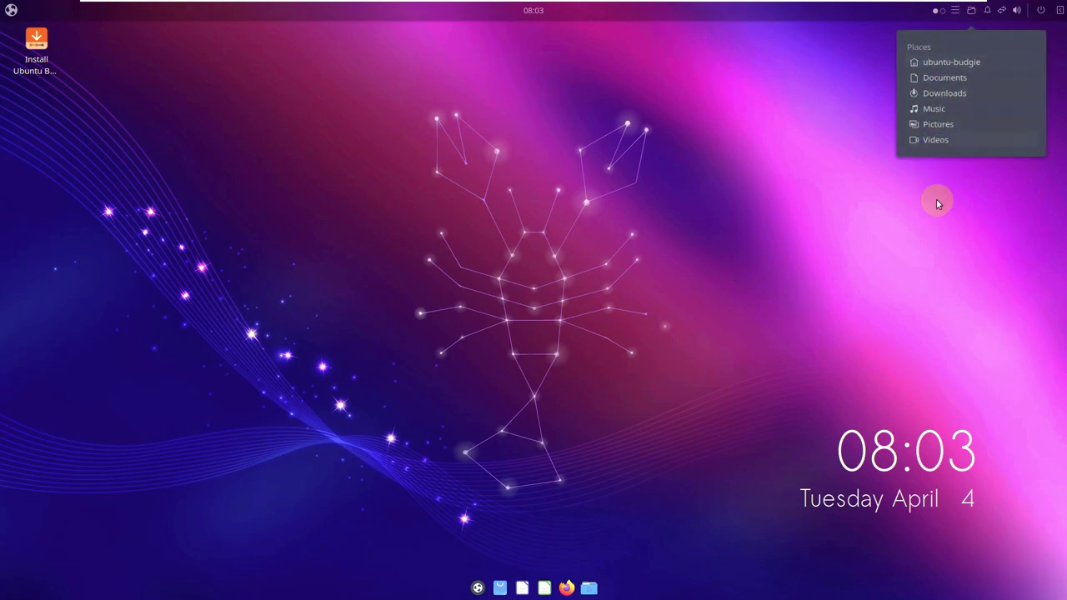
pyautogui.click(970, 10)
pyautogui.click(955, 10)
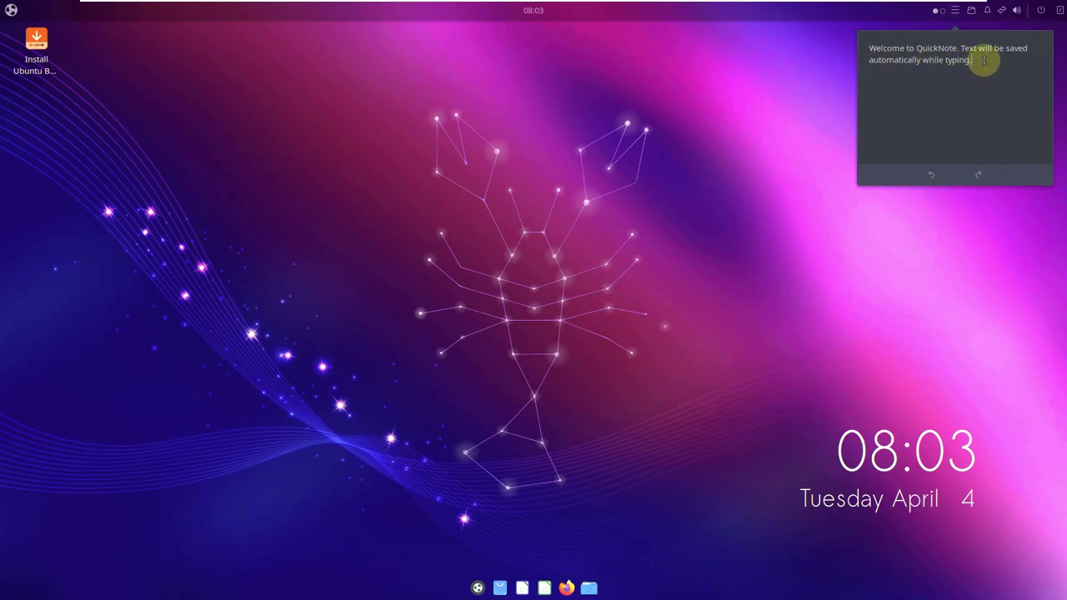
pyautogui.click(842, 22)
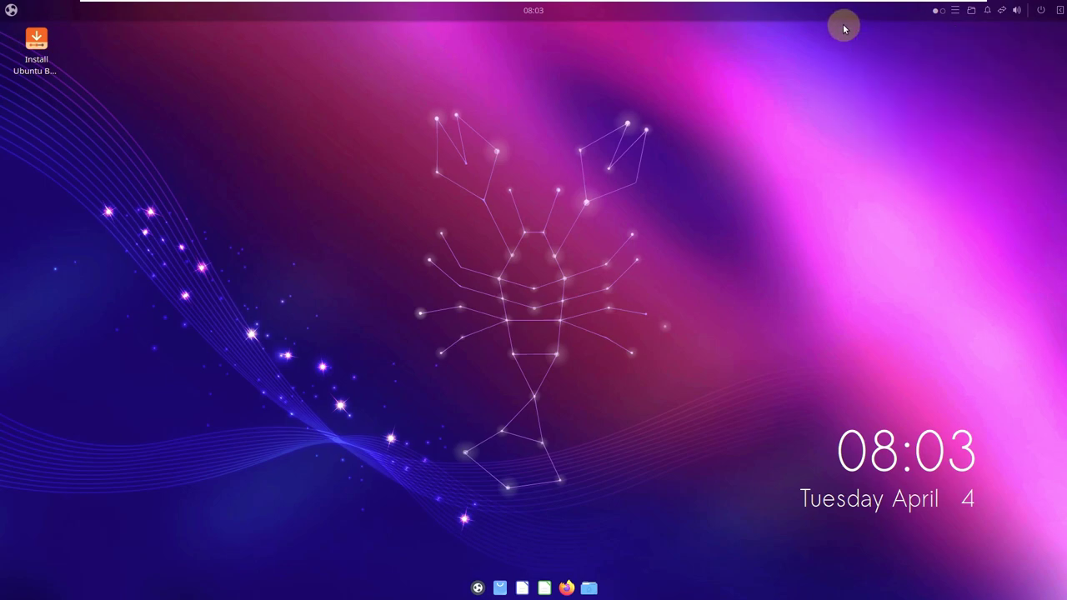
pyautogui.click(971, 10)
pyautogui.click(971, 10)
# Step: Replace the QuickNote welcome text with youtube.com/9to5linux, highlight the new text, and close the note
pyautogui.click(956, 11)
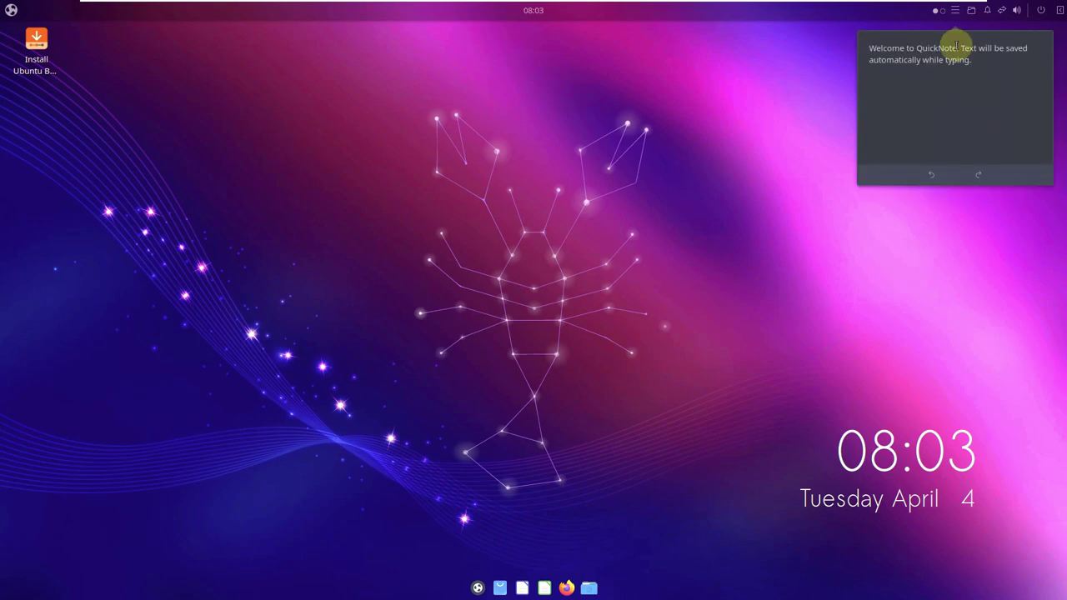
pyautogui.moveTo(976, 64); pyautogui.dragTo(866, 46)
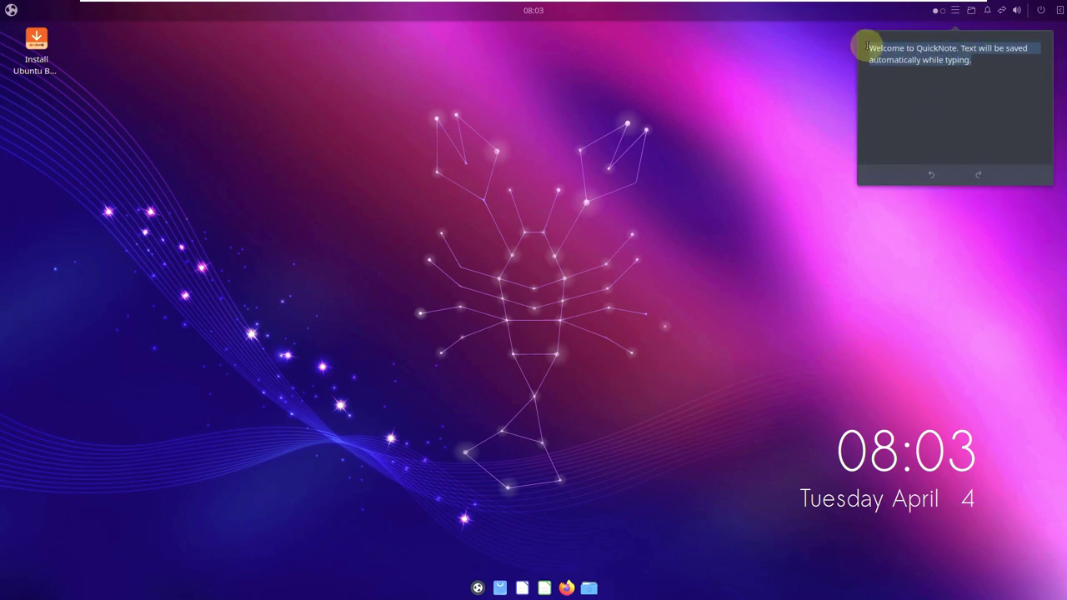
pyautogui.write('youtube.com/9to5linux')
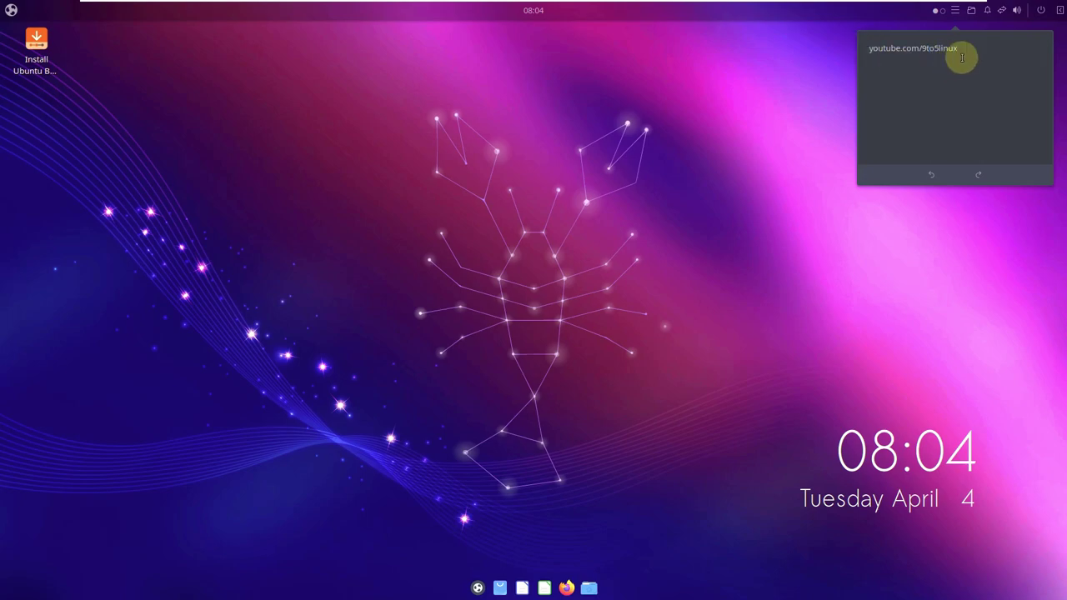
pyautogui.moveTo(968, 51); pyautogui.dragTo(871, 47)
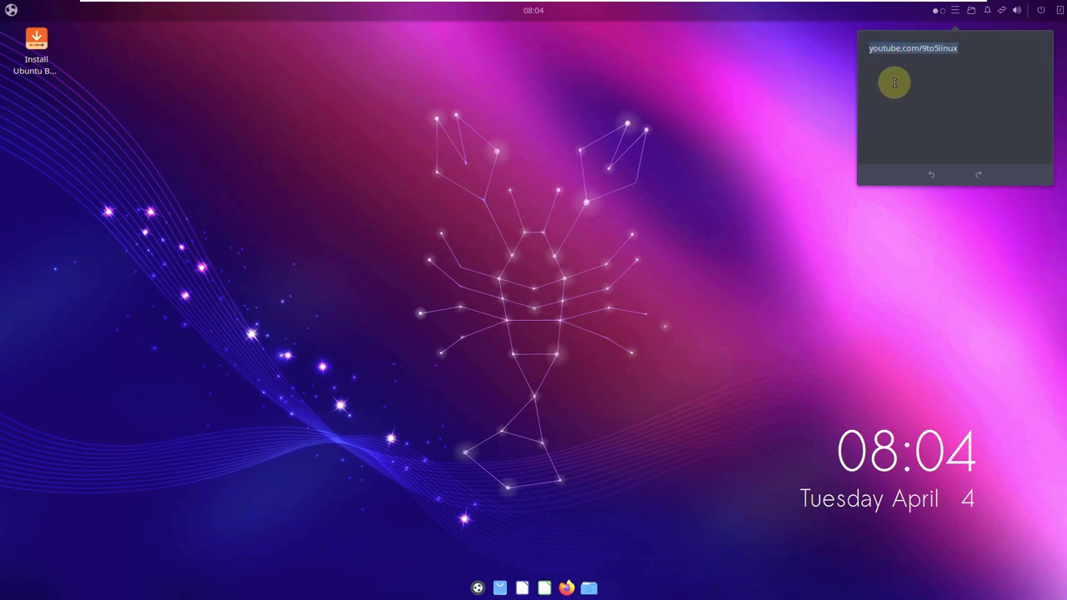
pyautogui.click(822, 91)
# Step: Open the workspace switcher pop-up, try its workspace count control, and close the pop-up
pyautogui.click(944, 13)
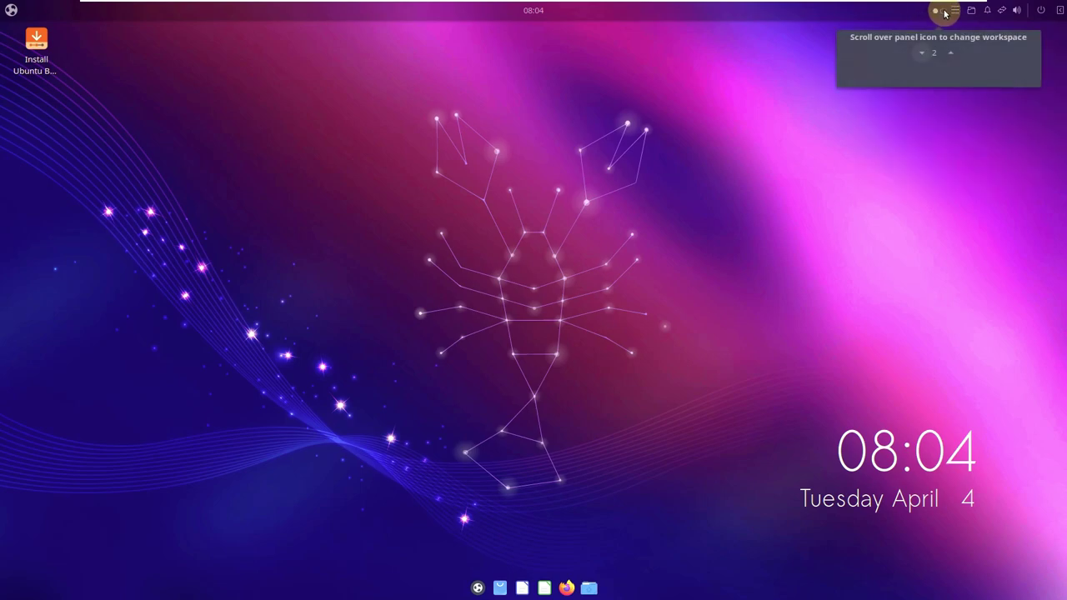
pyautogui.click(923, 53)
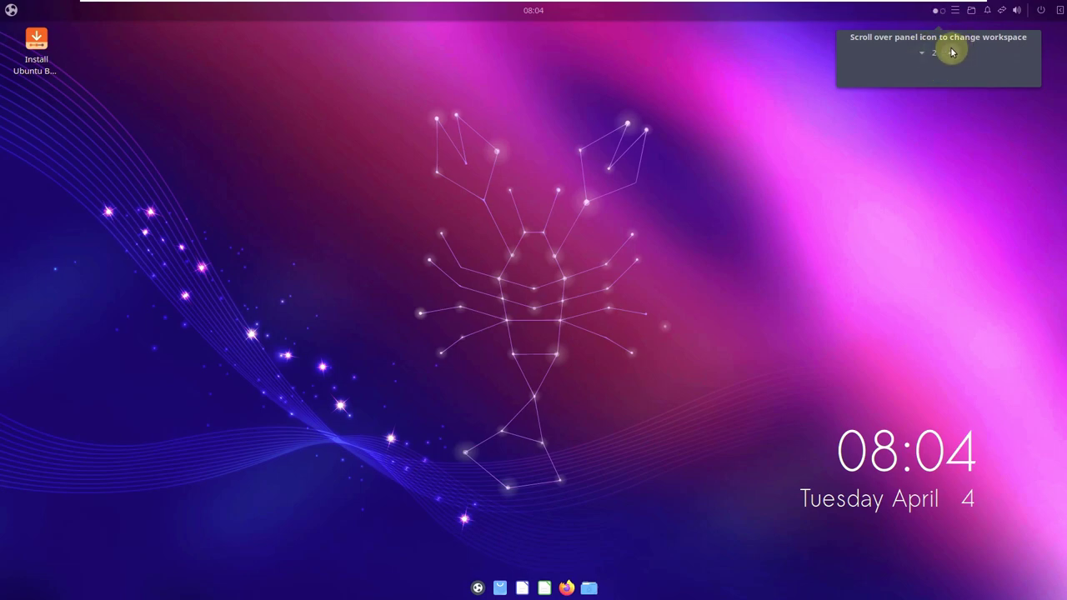
pyautogui.click(928, 9)
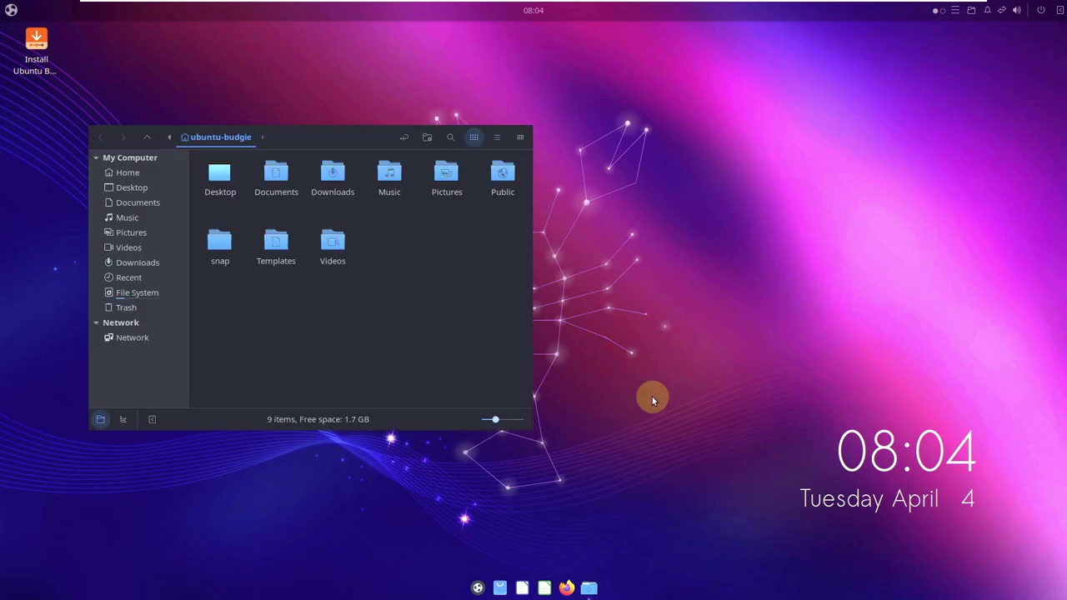
# Step: Launch Budgie Control Center from the applications list and move its window so that most of the Home window is uncovered
pyautogui.click(6, 13)
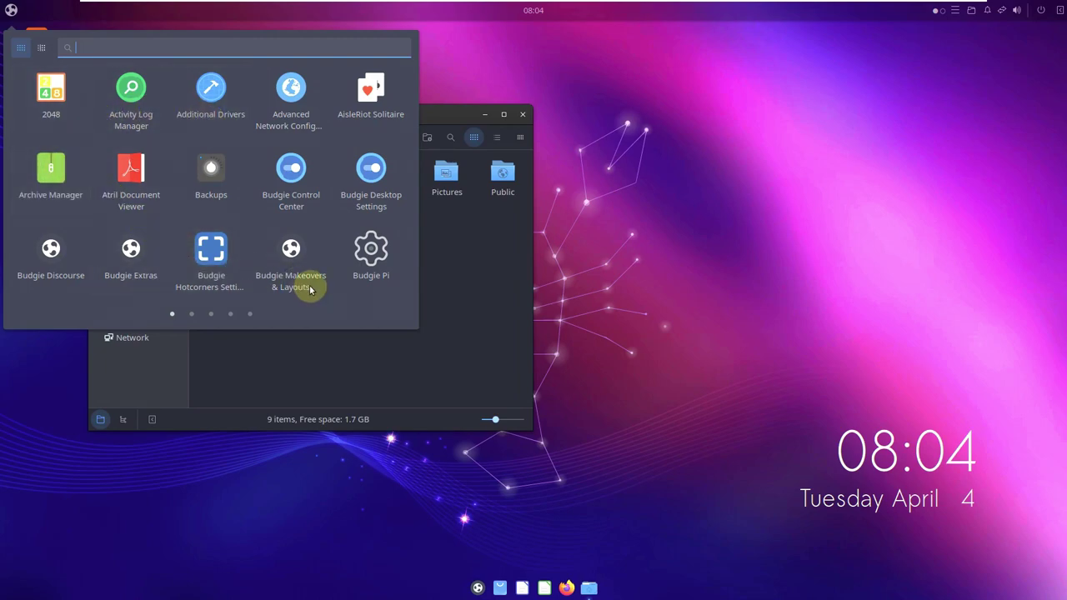
pyautogui.click(321, 195)
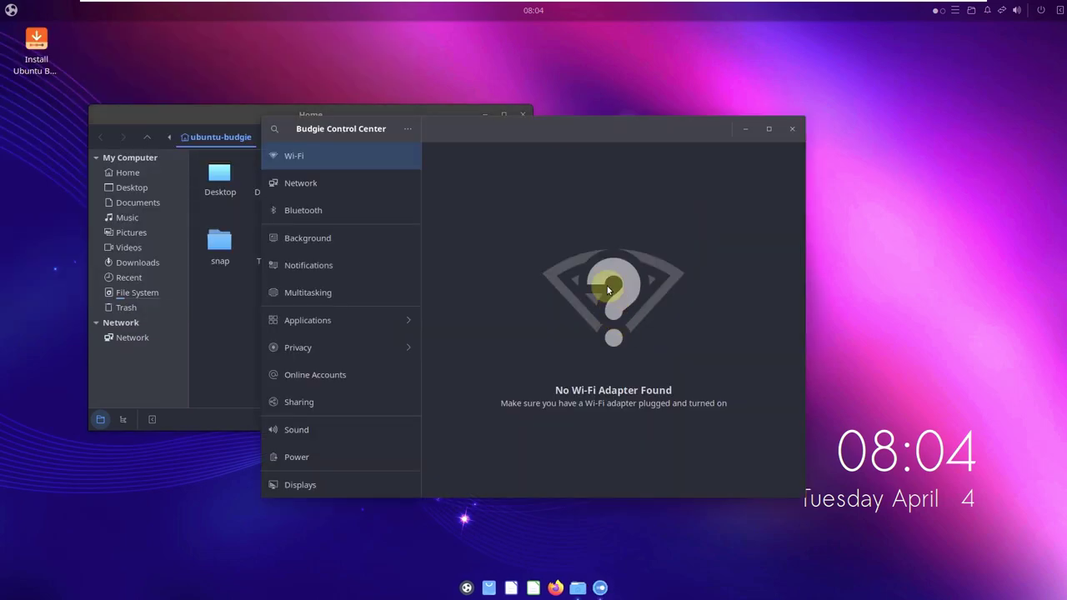
pyautogui.moveTo(581, 134); pyautogui.dragTo(750, 126)
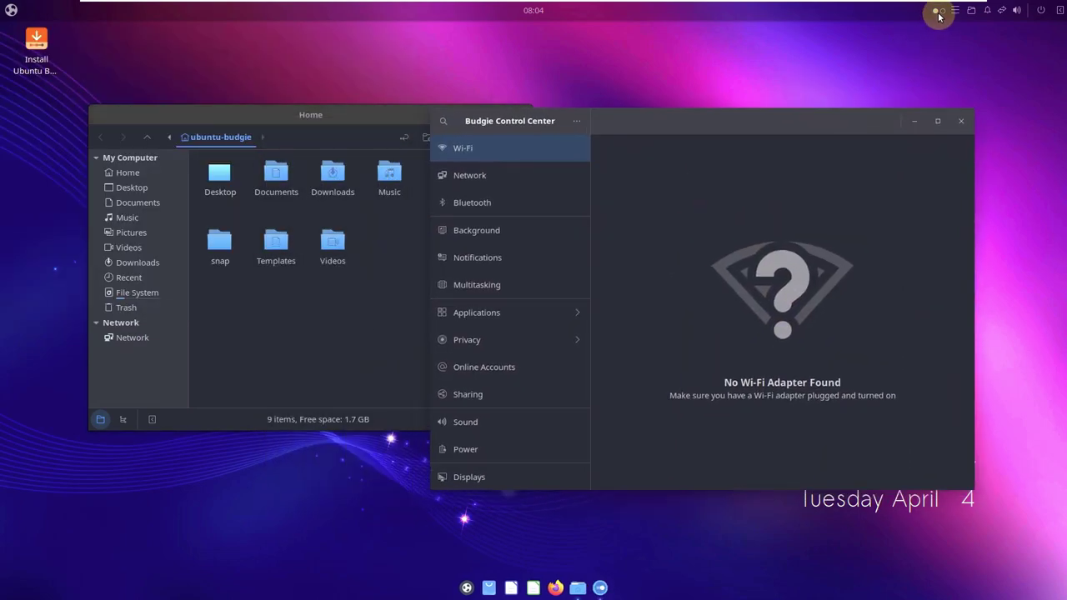
# Step: Activate Budgie Control Center through the workspace switcher's window list, and close its window
pyautogui.moveTo(944, 15)
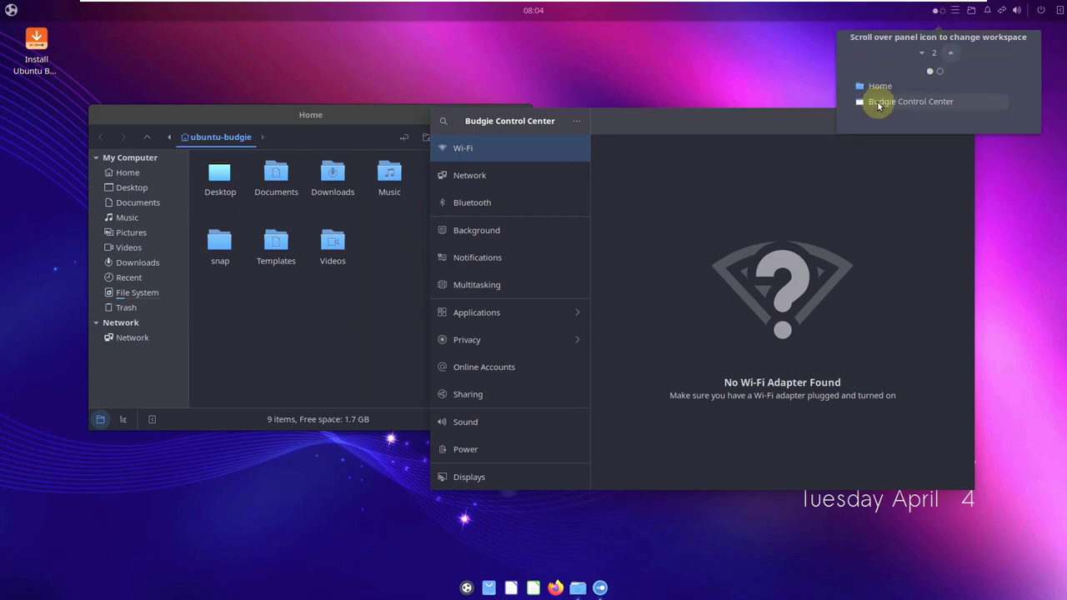
pyautogui.click(897, 99)
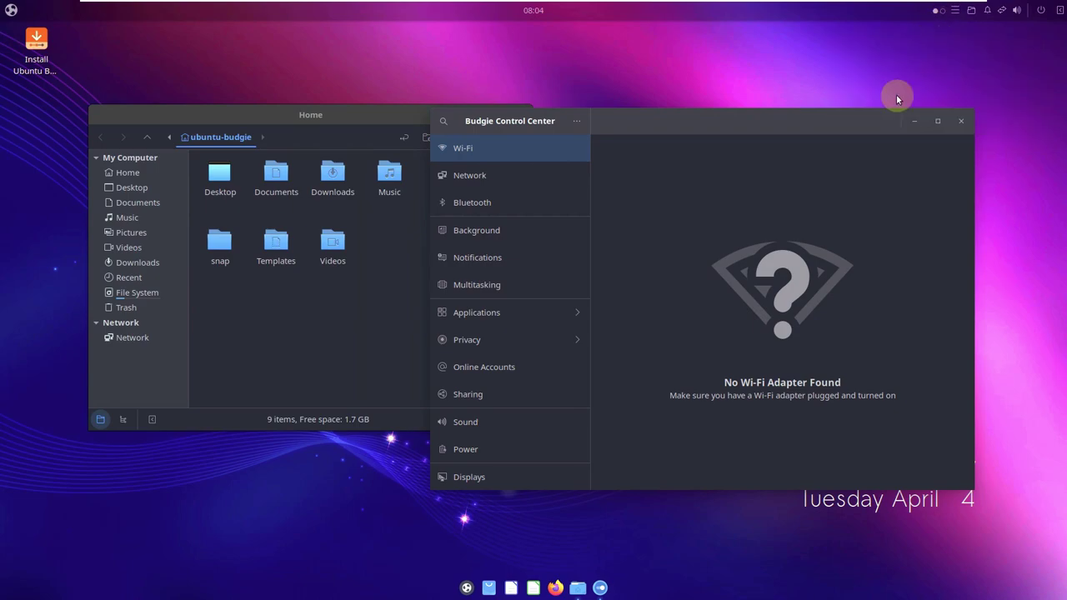
pyautogui.click(961, 121)
# Step: Raise the workspace count to four and return it to two, selecting the Home window in the switcher's list
pyautogui.moveTo(944, 15)
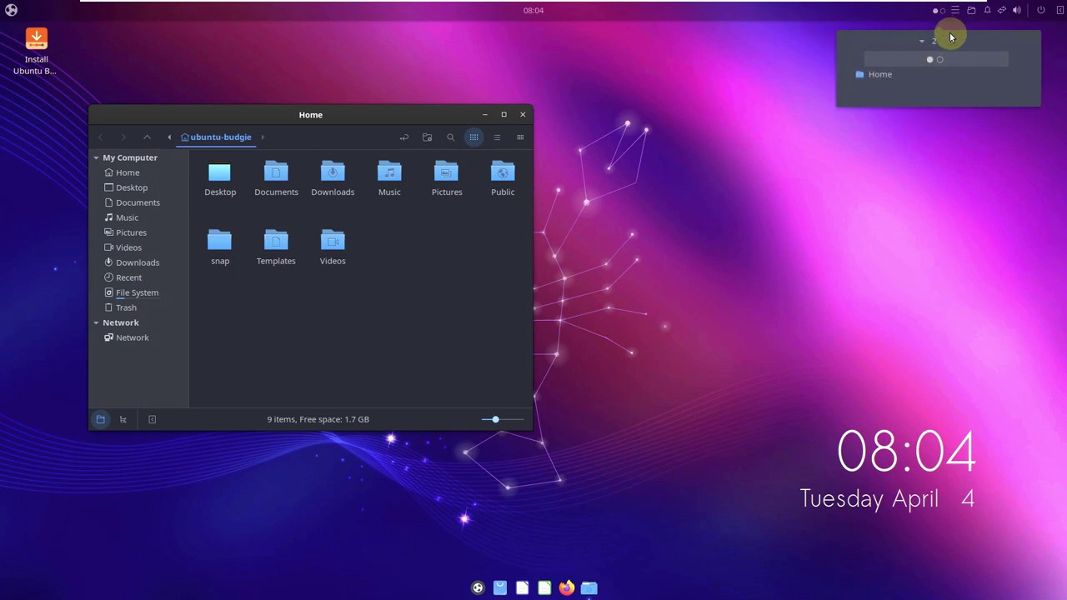
pyautogui.click(950, 41)
pyautogui.click(949, 42)
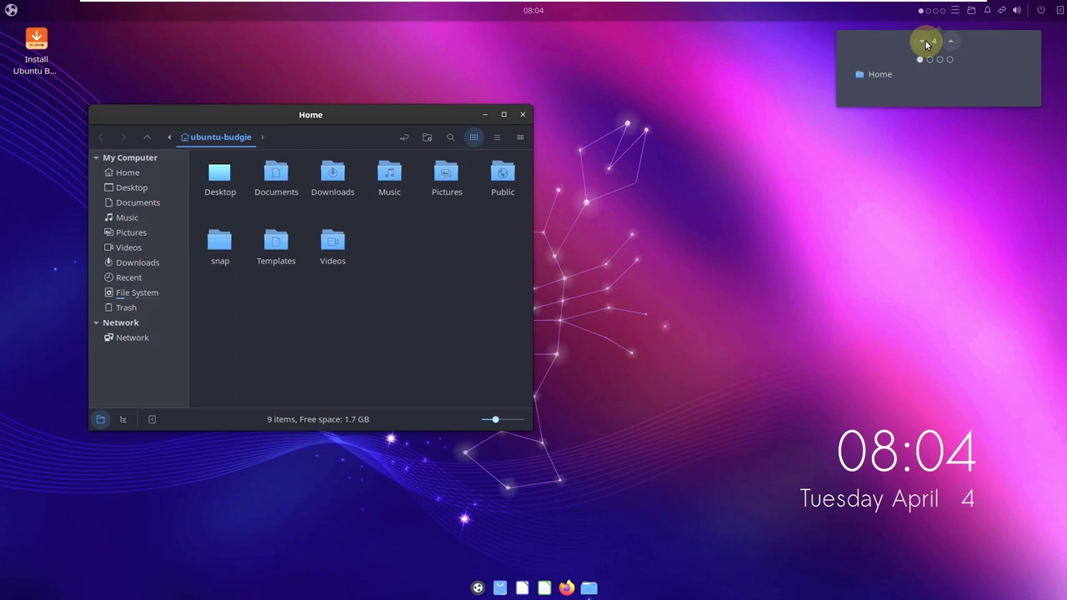
pyautogui.click(890, 74)
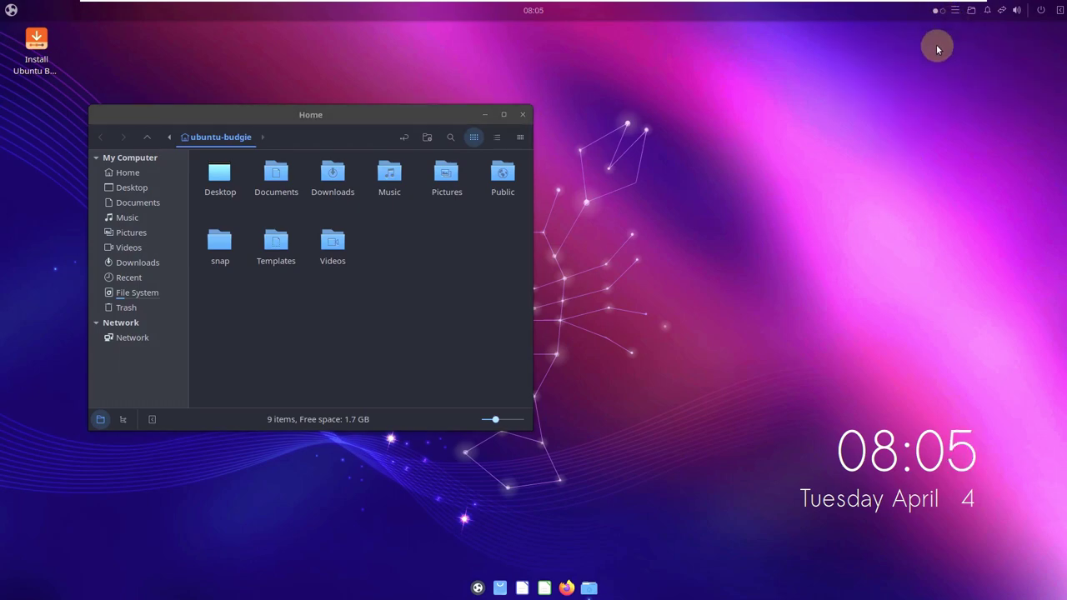
# Step: Move the Home file manager window, switch its sidebar to the folder tree view, and close the window
pyautogui.moveTo(191, 119); pyautogui.dragTo(276, 117)
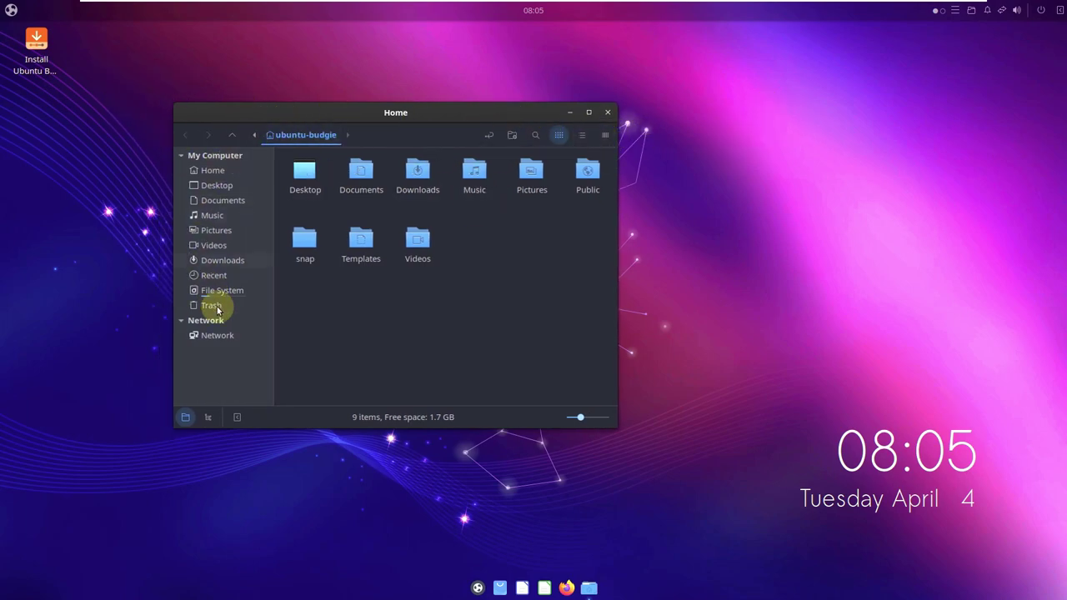
pyautogui.click(211, 420)
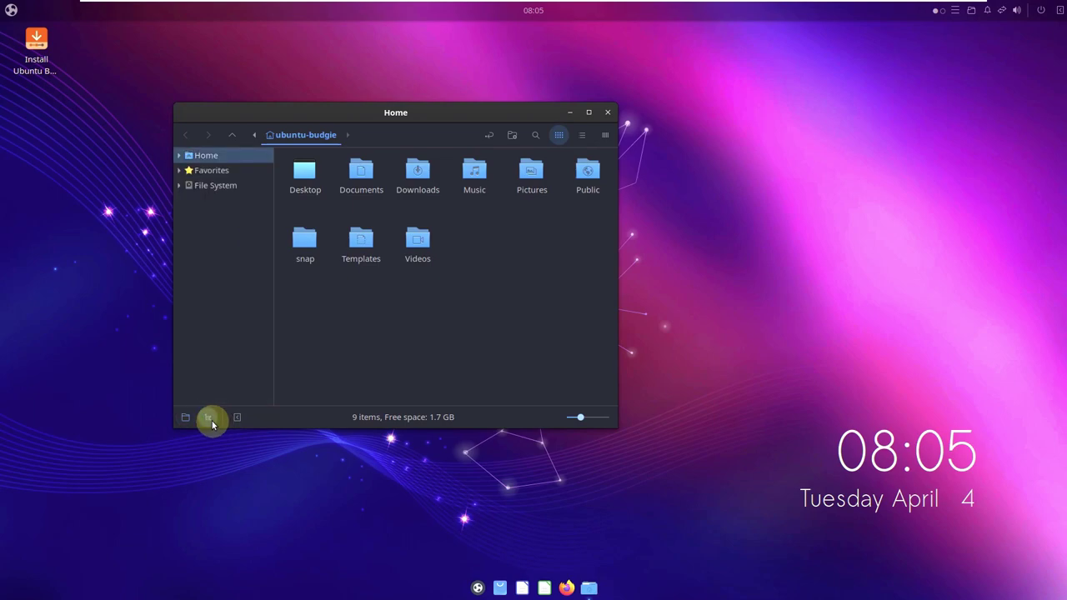
pyautogui.click(607, 113)
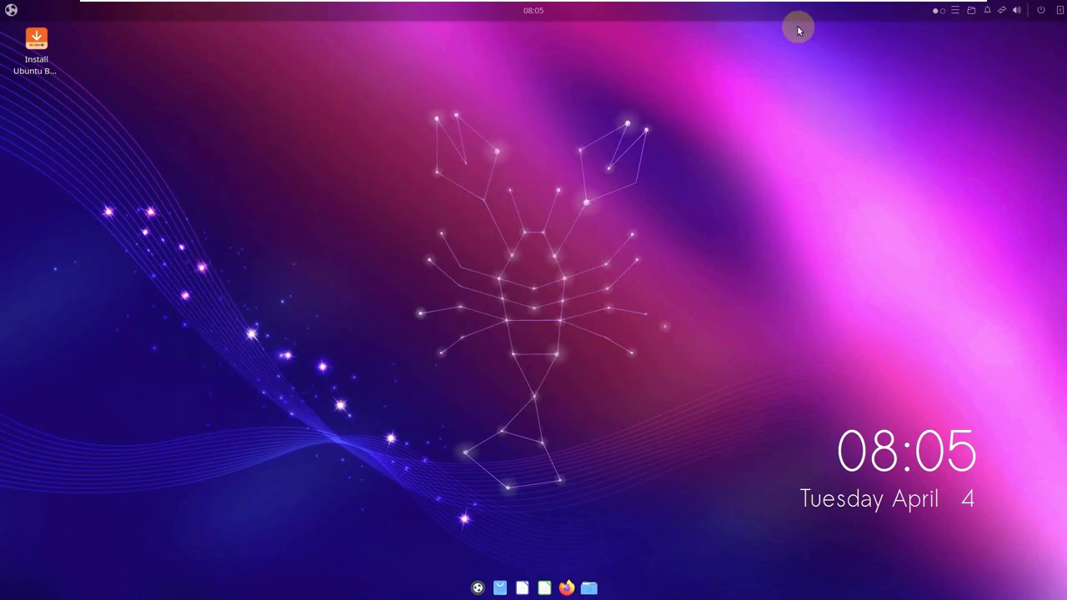
# Step: View the grid of installed applications and close it
pyautogui.click(12, 11)
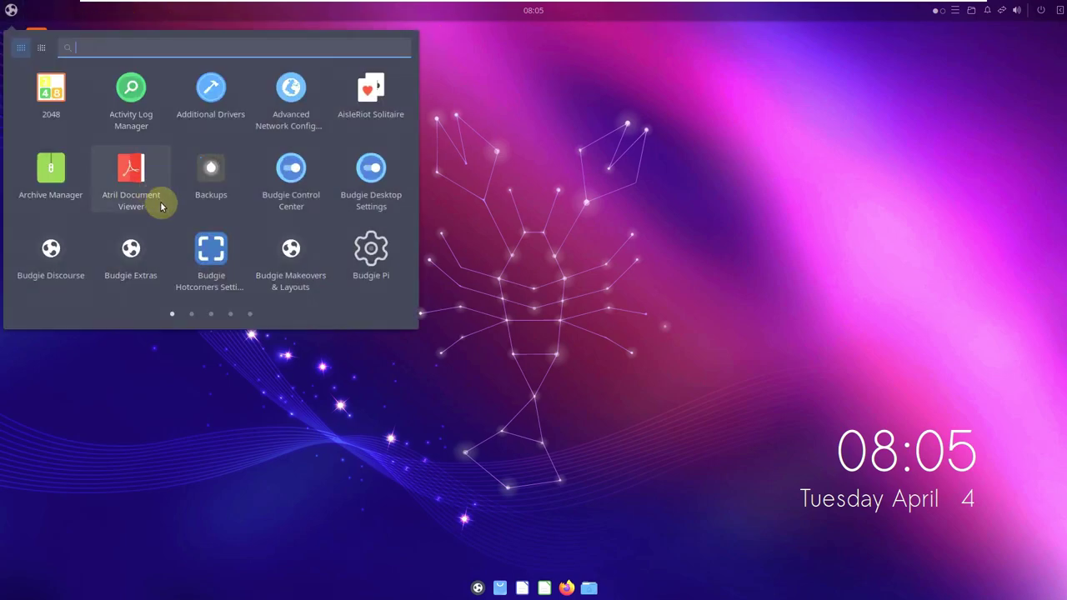
pyautogui.click(435, 268)
# Step: Open the desktop background settings, minimize and restore the window, and view the available wallpapers
pyautogui.rightClick(452, 101)
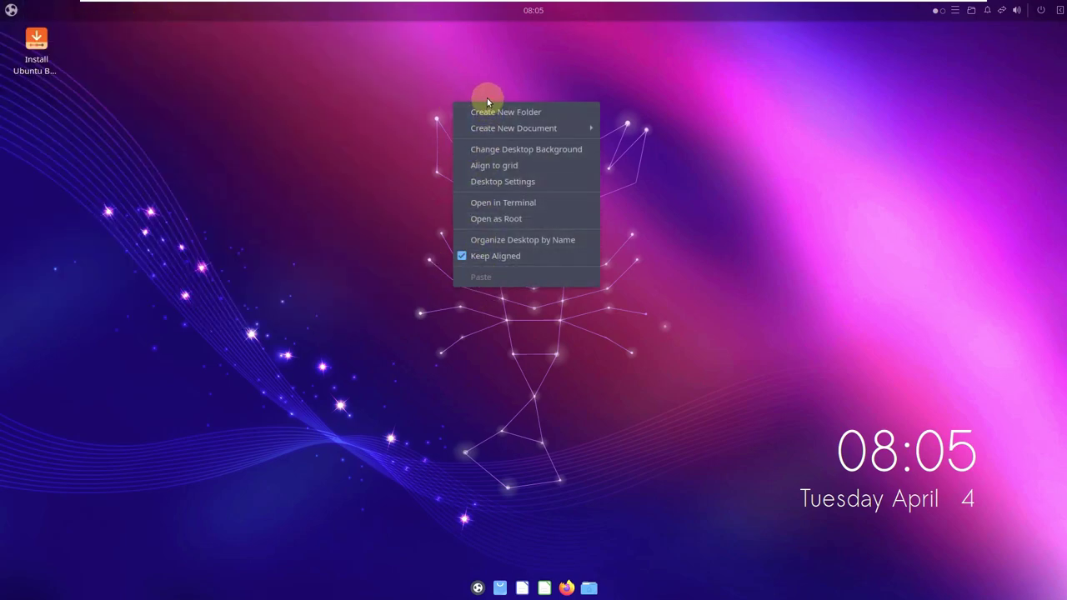
pyautogui.click(534, 148)
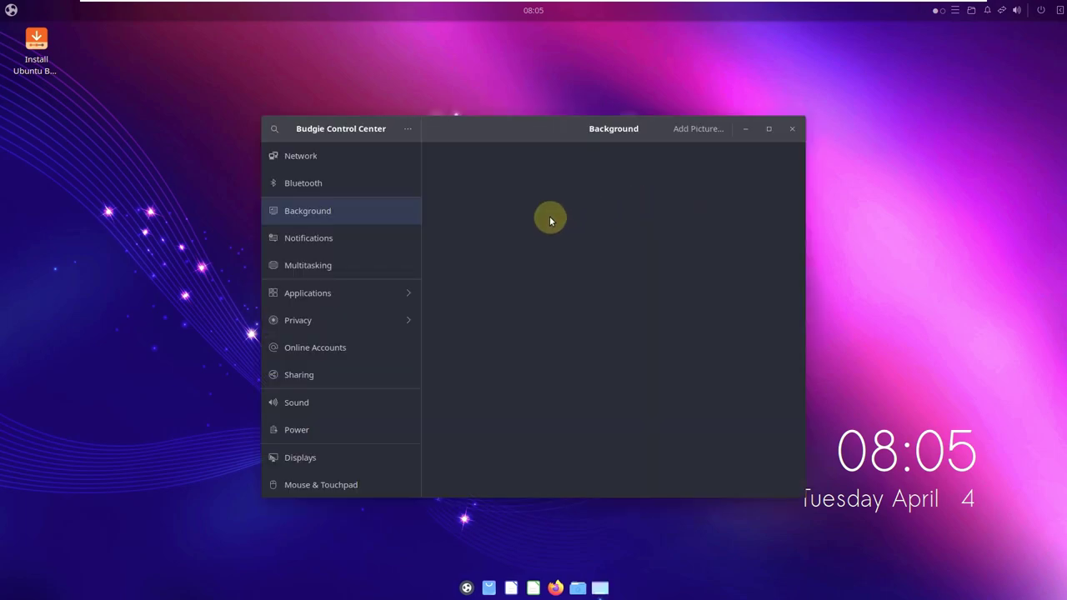
pyautogui.click(748, 128)
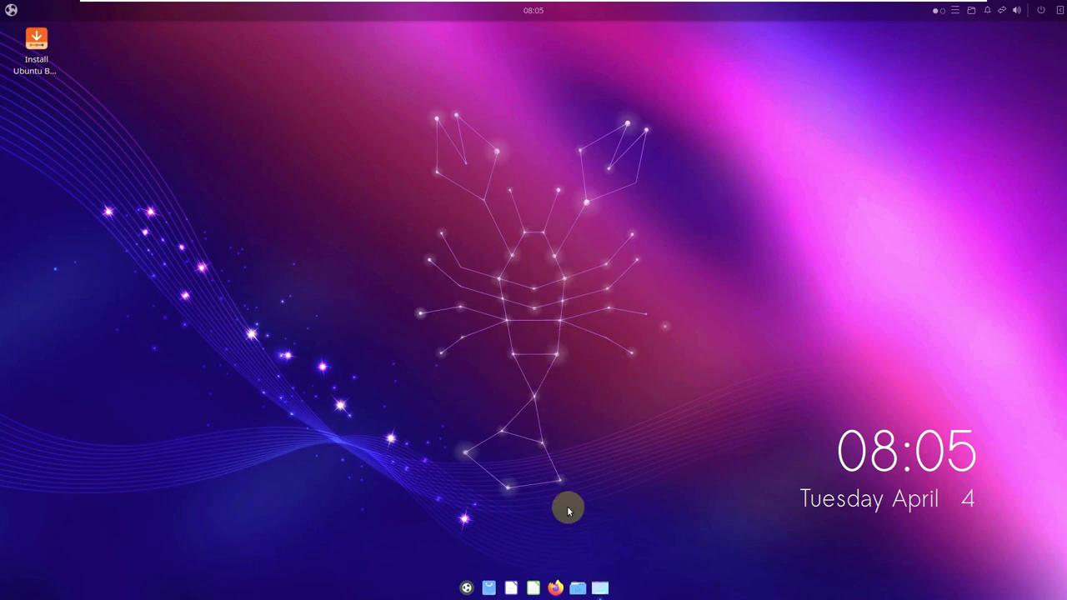
pyautogui.click(600, 587)
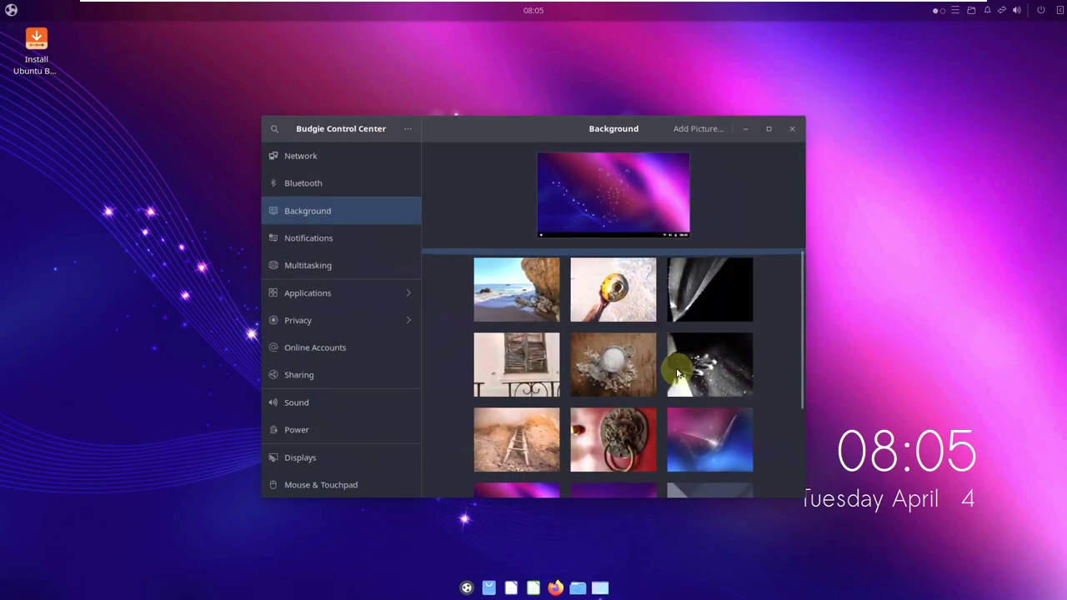
# Step: Browse the wallpaper thumbnails to the end of the list and return to the first row
pyautogui.scroll(-4, 677, 368)
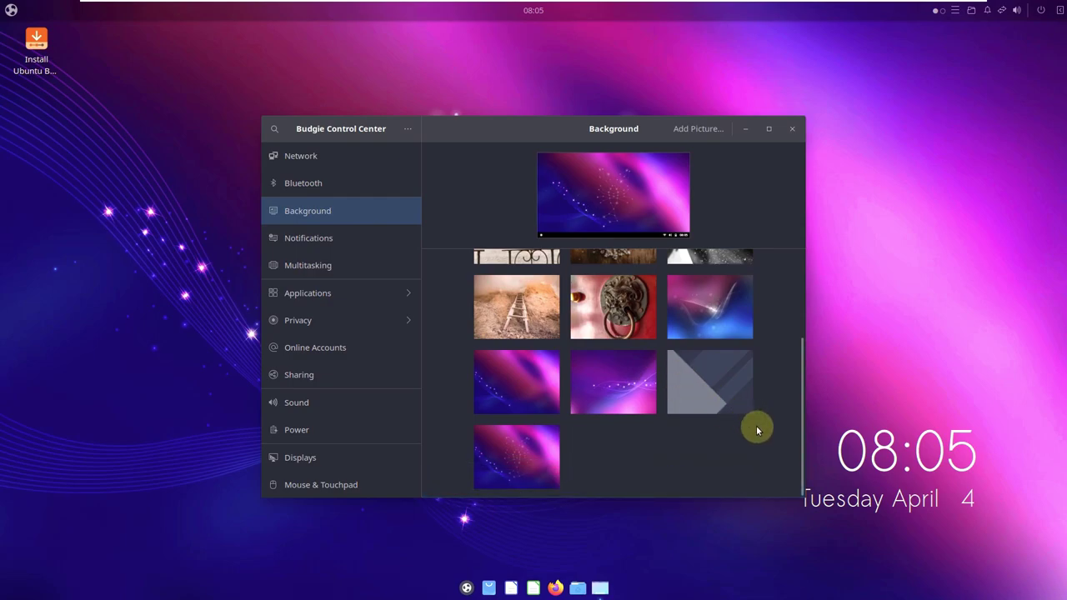
pyautogui.moveTo(802, 447); pyautogui.dragTo(793, 312)
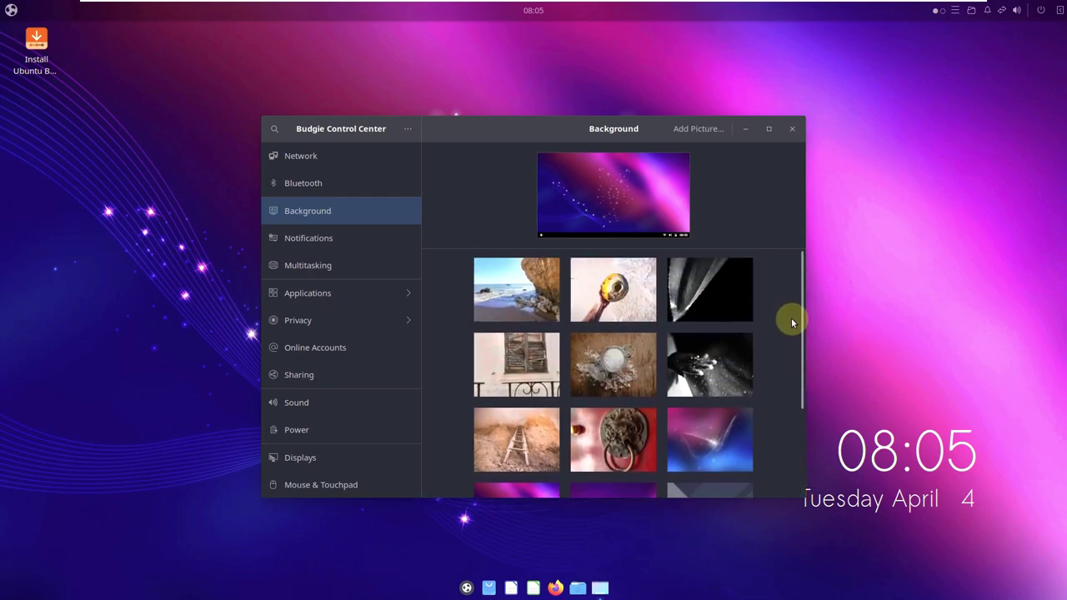
pyautogui.moveTo(790, 363); pyautogui.dragTo(752, 267)
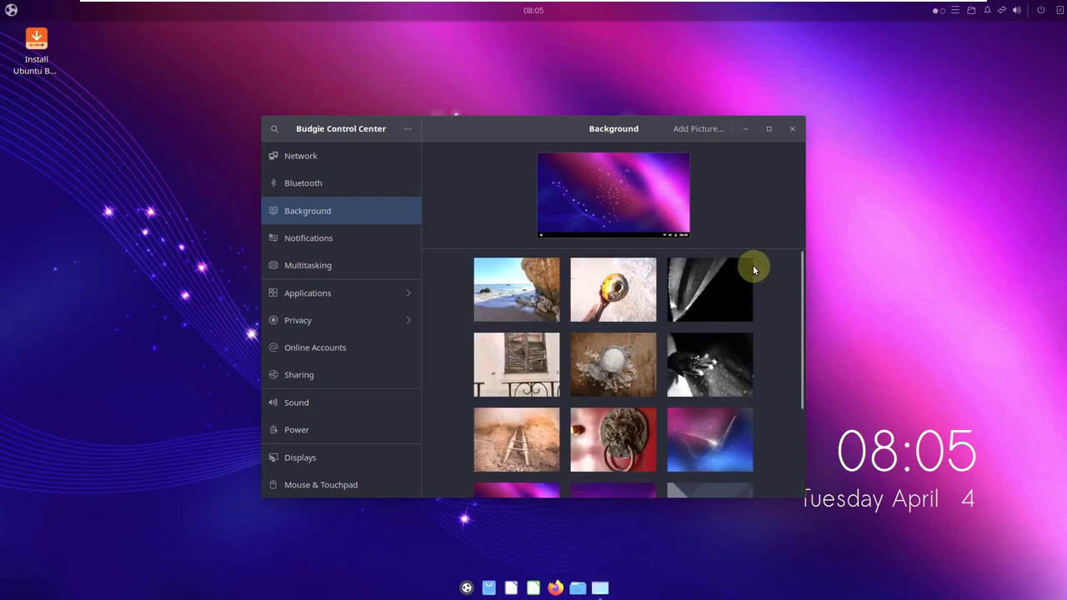
# Step: View the Network and Bluetooth settings, return to Background, and maximize the settings window
pyautogui.click(310, 157)
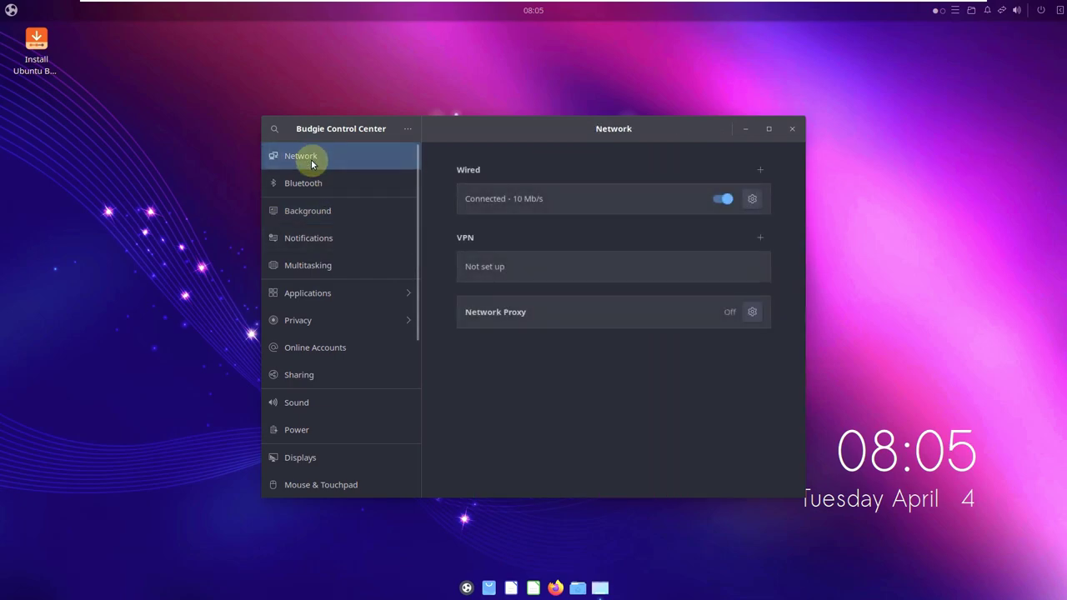
pyautogui.click(313, 191)
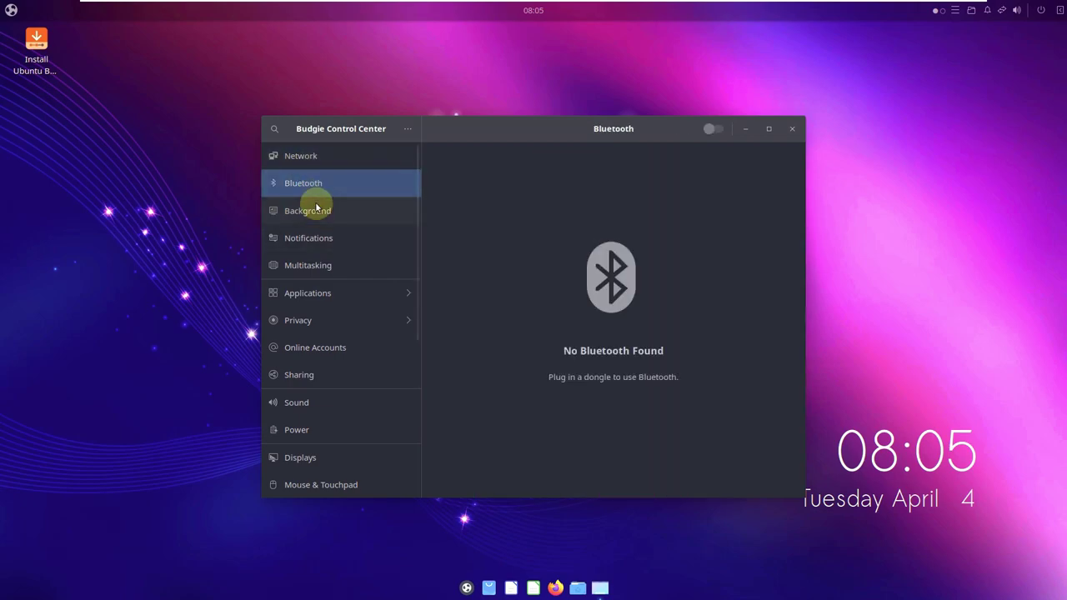
pyautogui.click(319, 211)
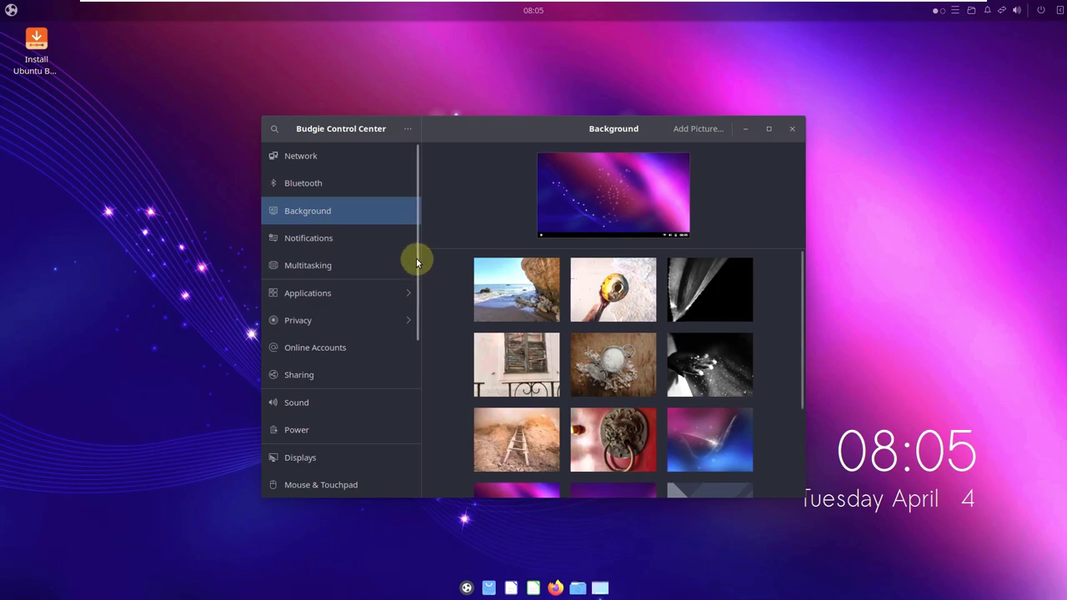
pyautogui.click(761, 136)
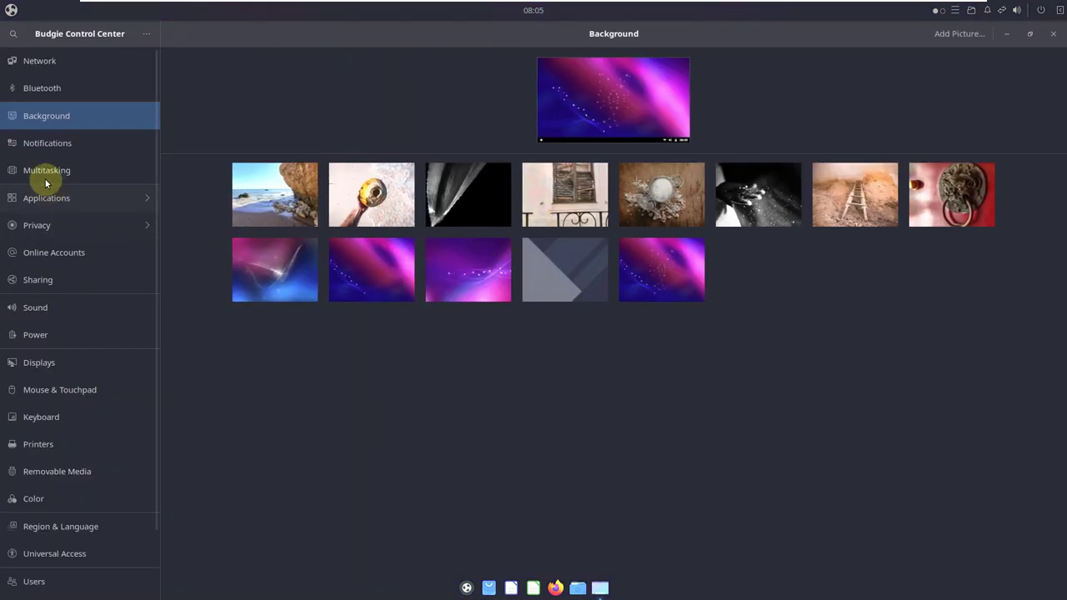
# Step: View the Notifications, Multitasking and Applications settings, and return to the main settings list
pyautogui.click(45, 147)
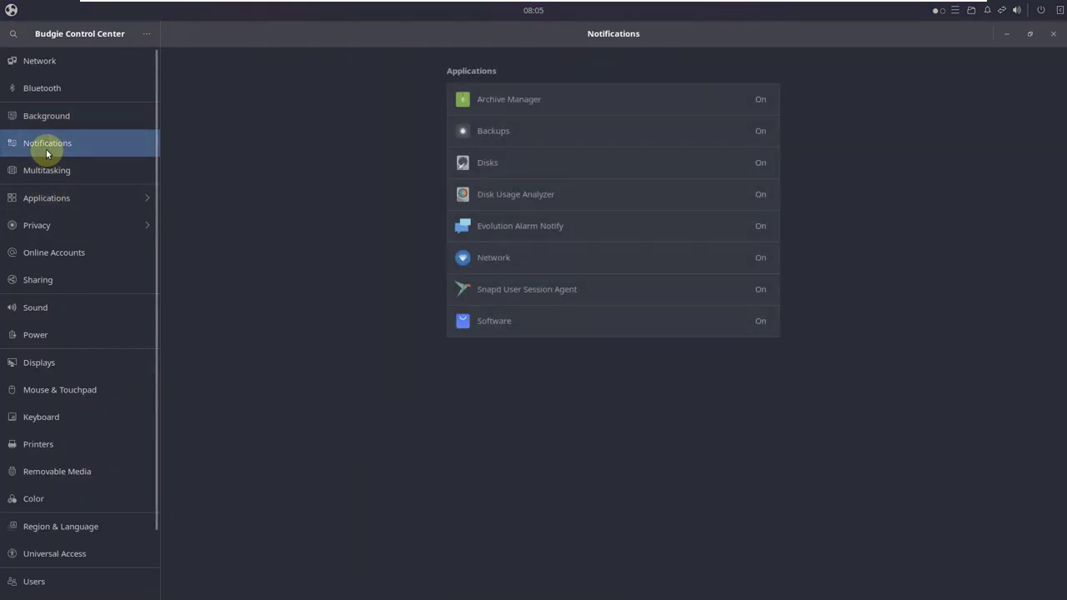
pyautogui.click(82, 173)
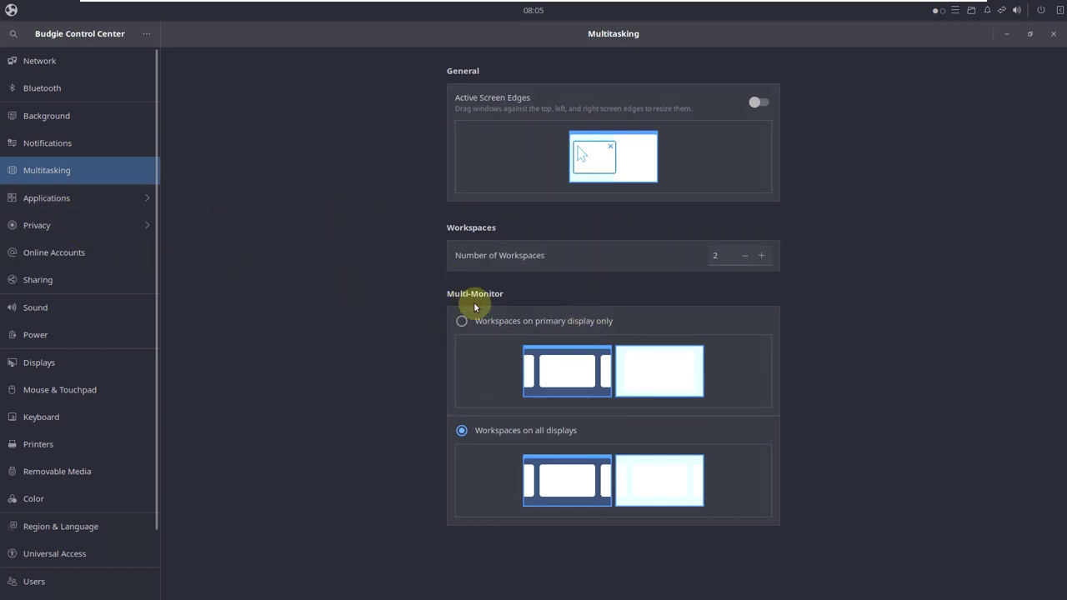
pyautogui.click(33, 205)
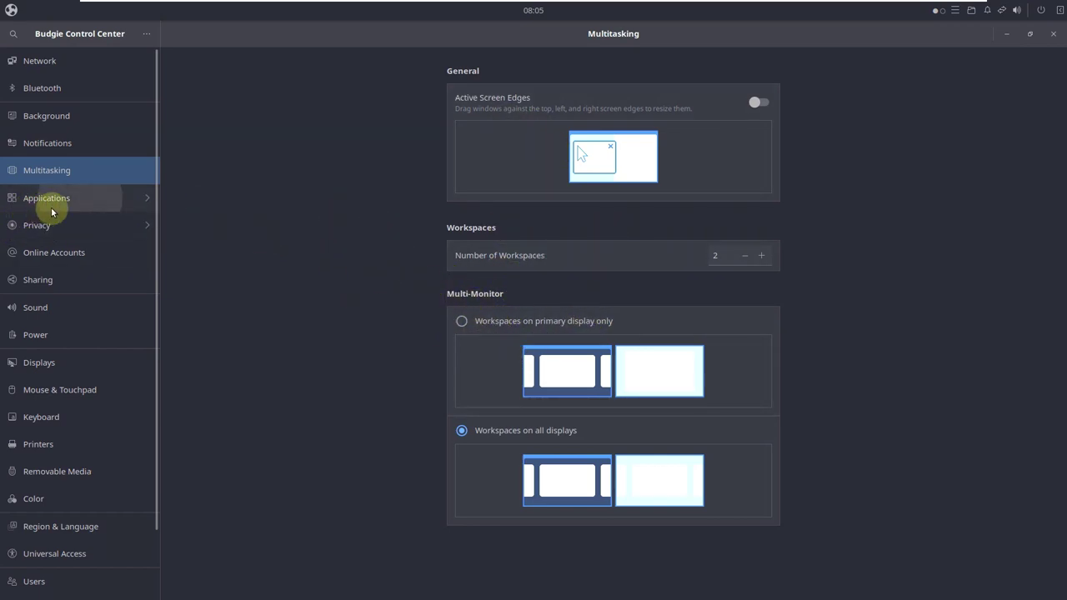
pyautogui.click(15, 34)
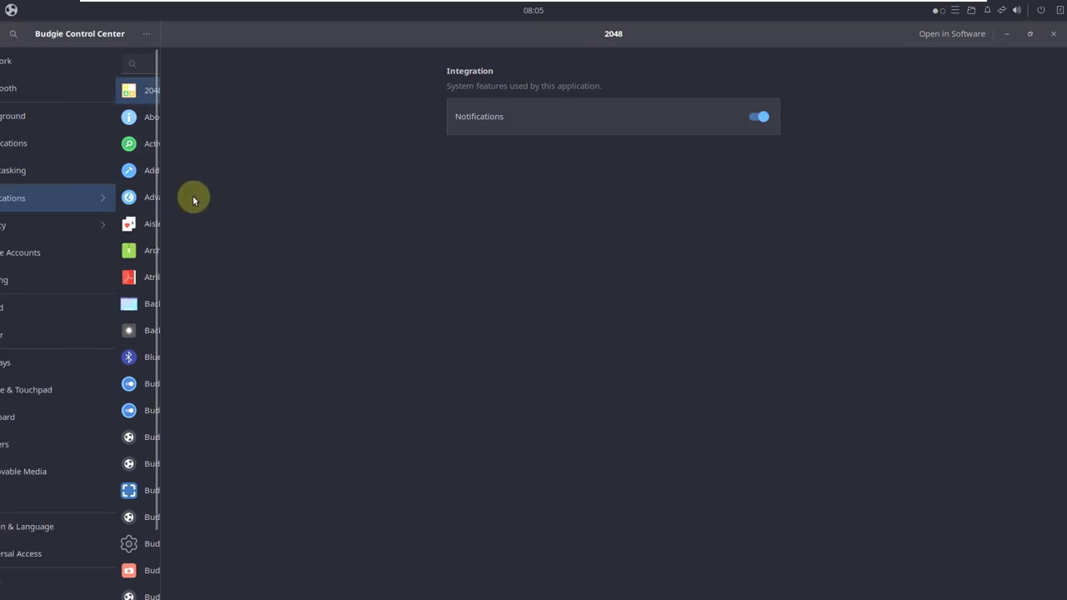
# Step: View the Location Services and File History & Trash pages of the Privacy settings, and return to the main list
pyautogui.click(65, 227)
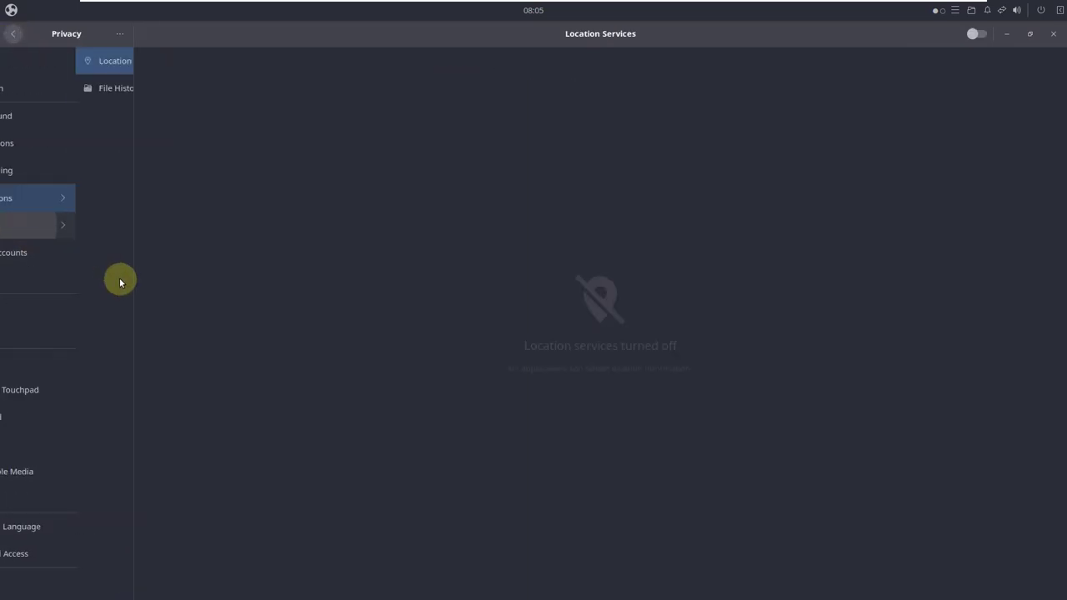
pyautogui.click(90, 87)
pyautogui.click(78, 60)
pyautogui.click(86, 90)
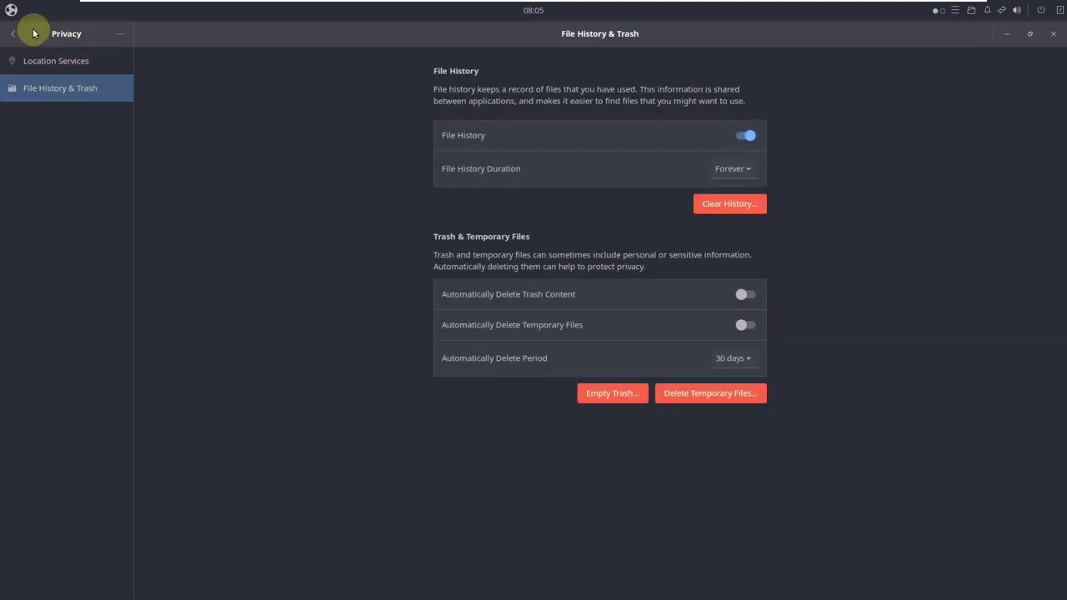
pyautogui.click(16, 33)
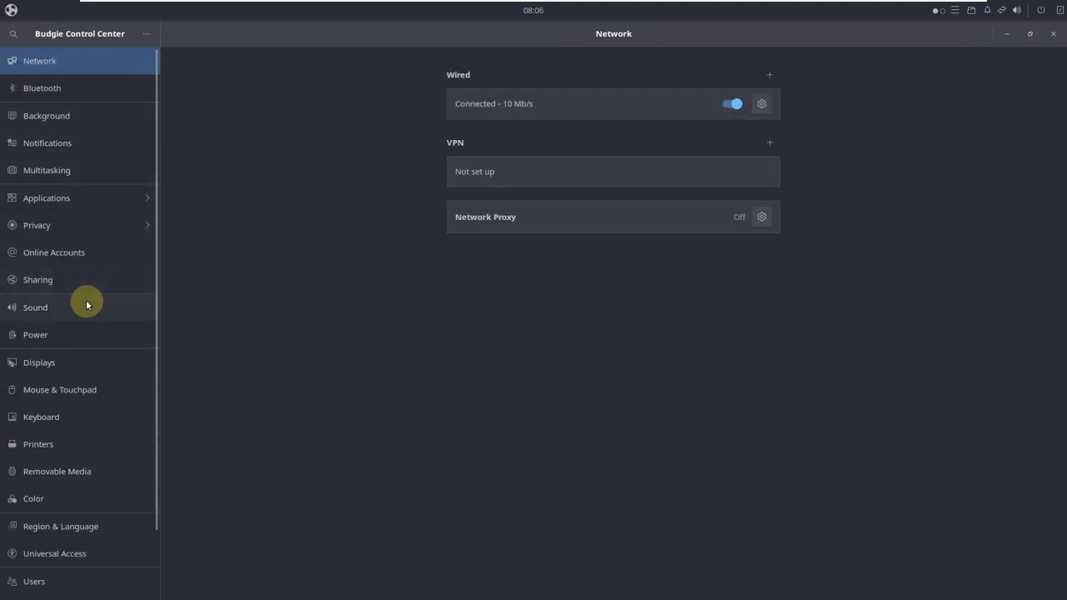
# Step: View the Online Accounts and Sharing settings, dismissing the request to create a new keyring password
pyautogui.click(83, 251)
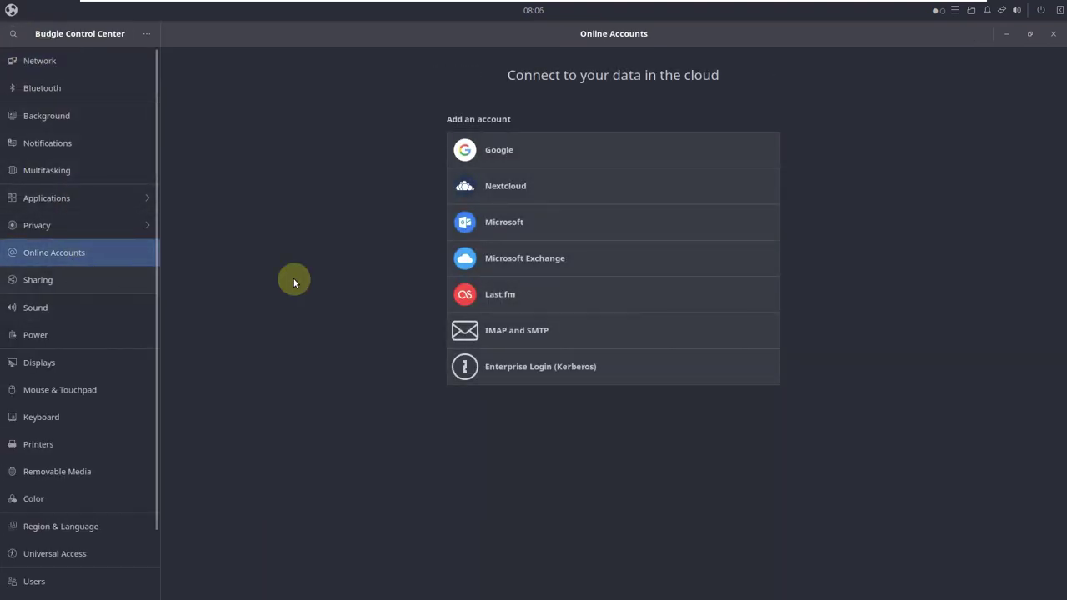
pyautogui.click(114, 280)
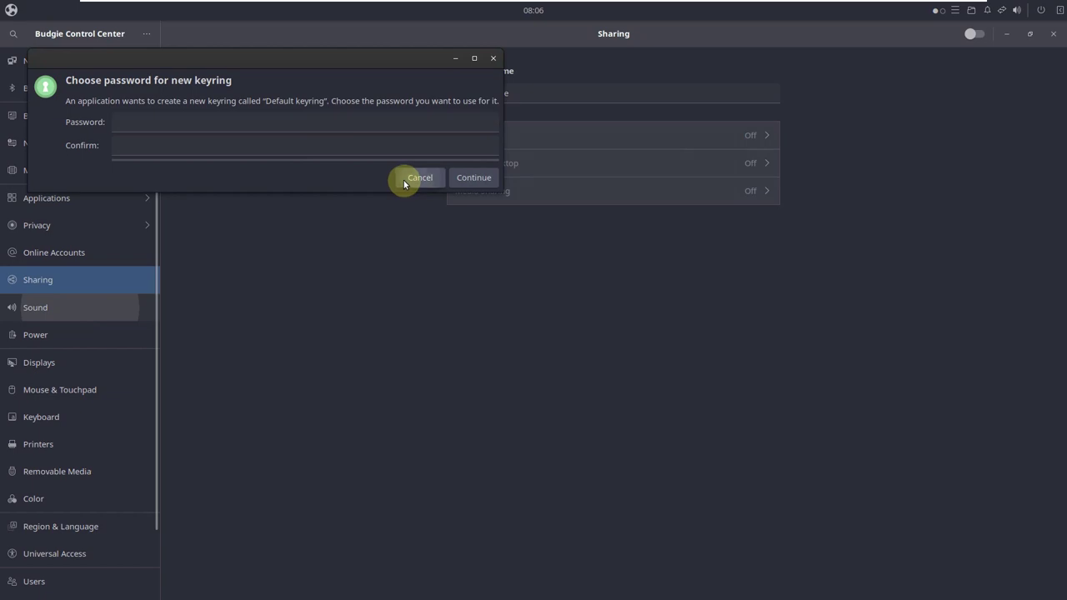
pyautogui.click(408, 178)
# Step: View the Sound, Power and Displays settings
pyautogui.click(140, 306)
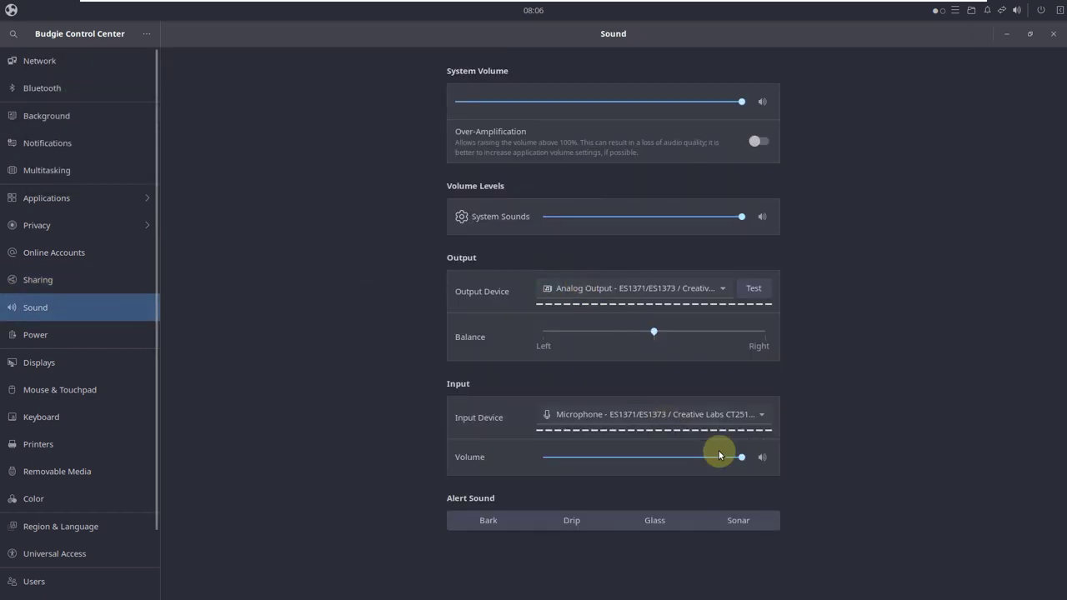
pyautogui.click(75, 334)
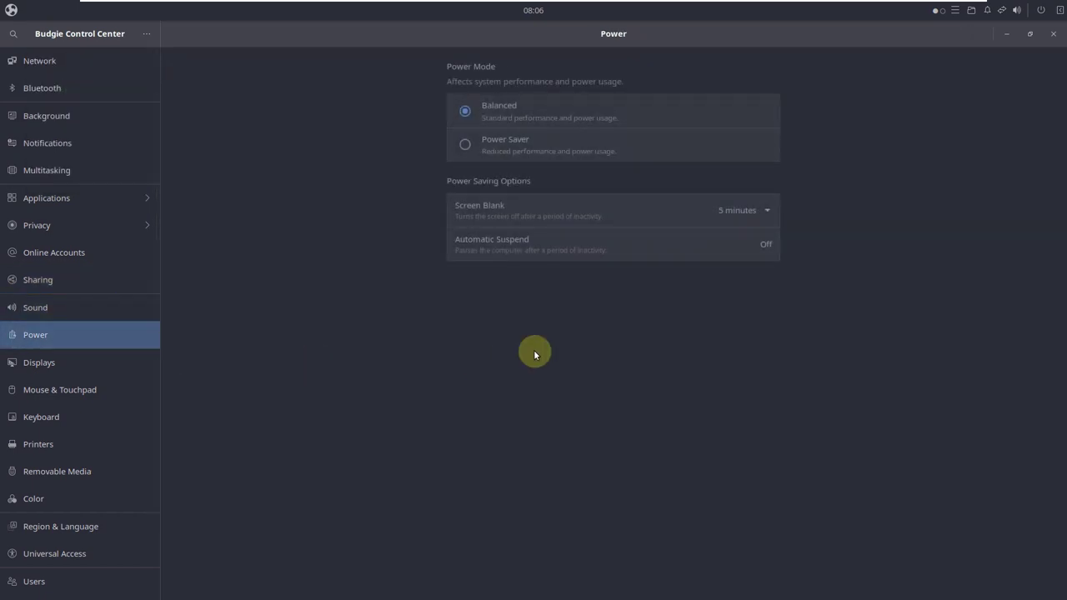
pyautogui.click(84, 369)
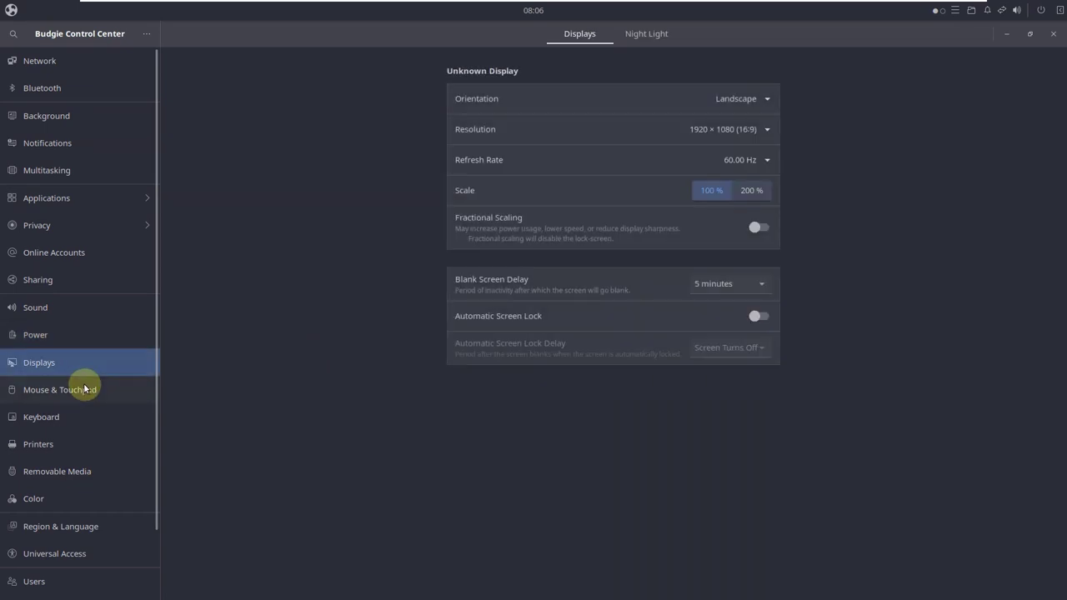
# Step: Toggle Natural Scrolling in the Mouse & Touchpad settings, and view the Keyboard and Printers settings
pyautogui.click(84, 387)
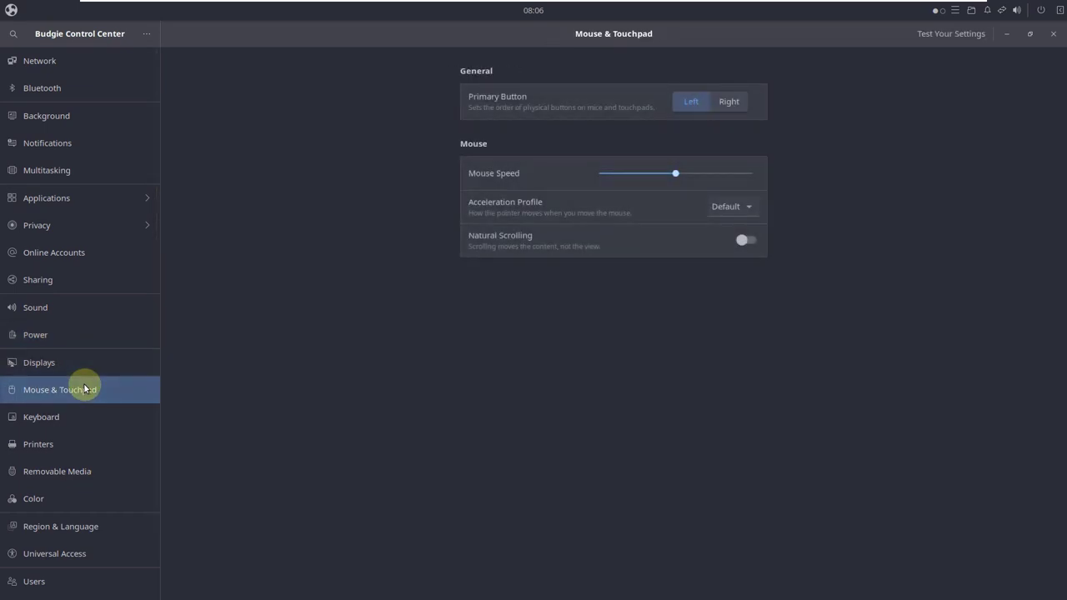
pyautogui.click(744, 242)
pyautogui.click(115, 415)
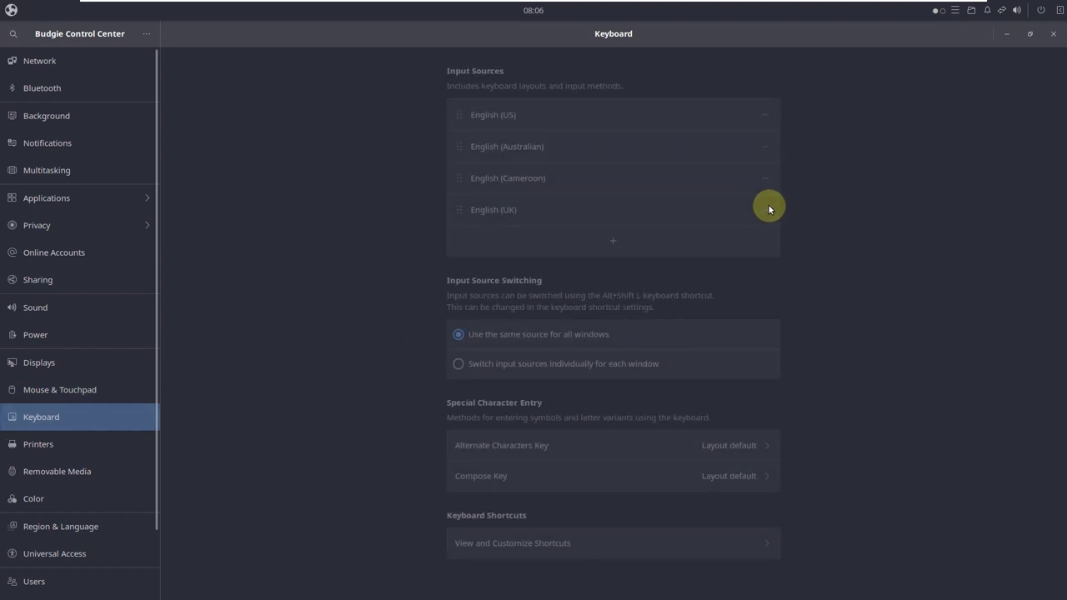
pyautogui.click(135, 444)
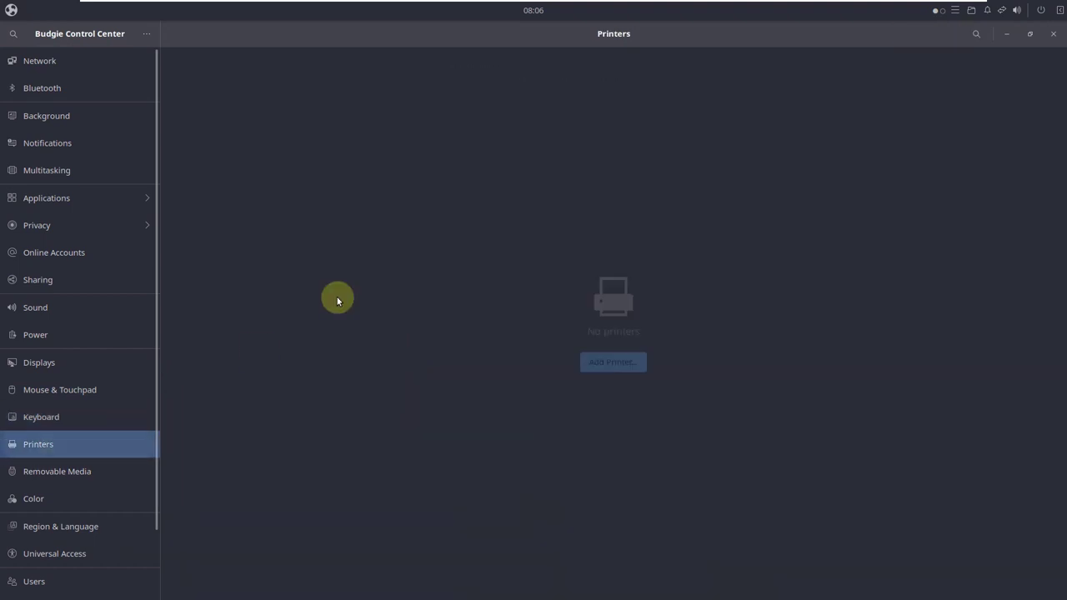
# Step: View the Removable Media and Region & Language settings
pyautogui.scroll(-2, 159, 465)
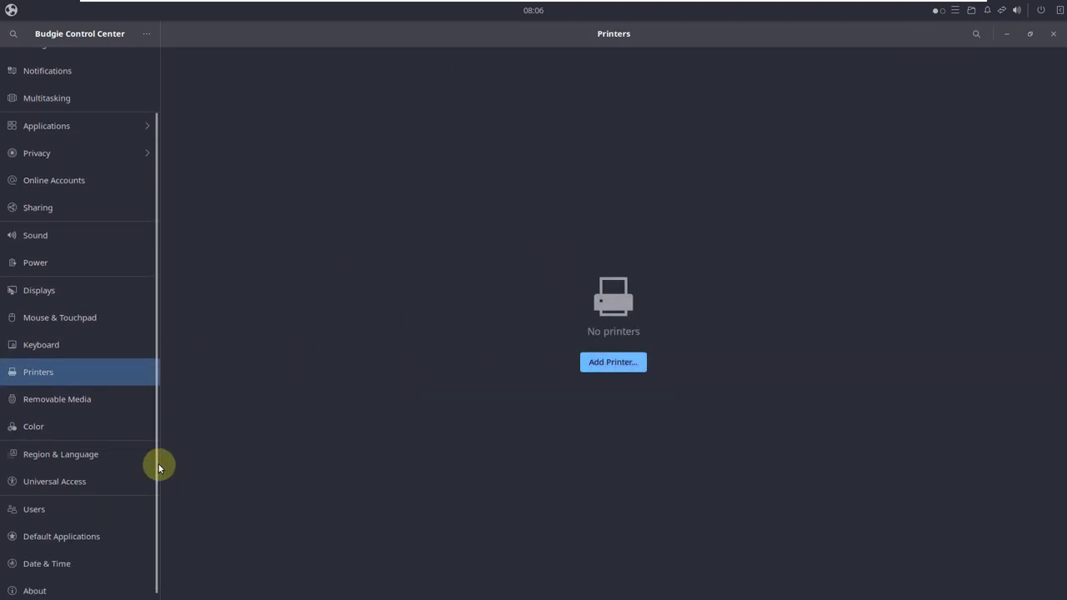
pyautogui.click(82, 410)
pyautogui.click(81, 405)
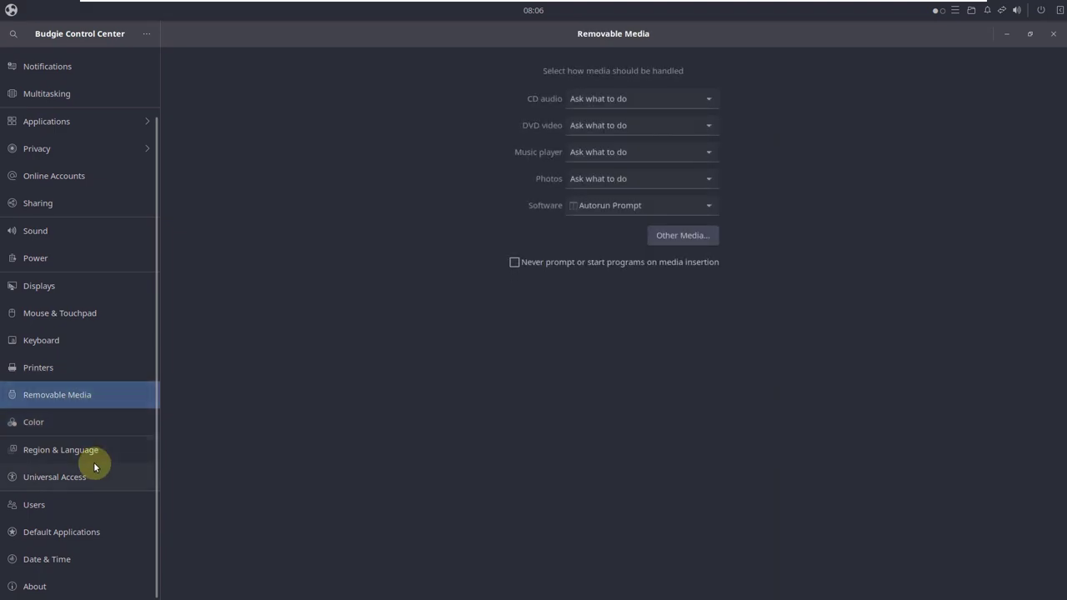
pyautogui.click(101, 447)
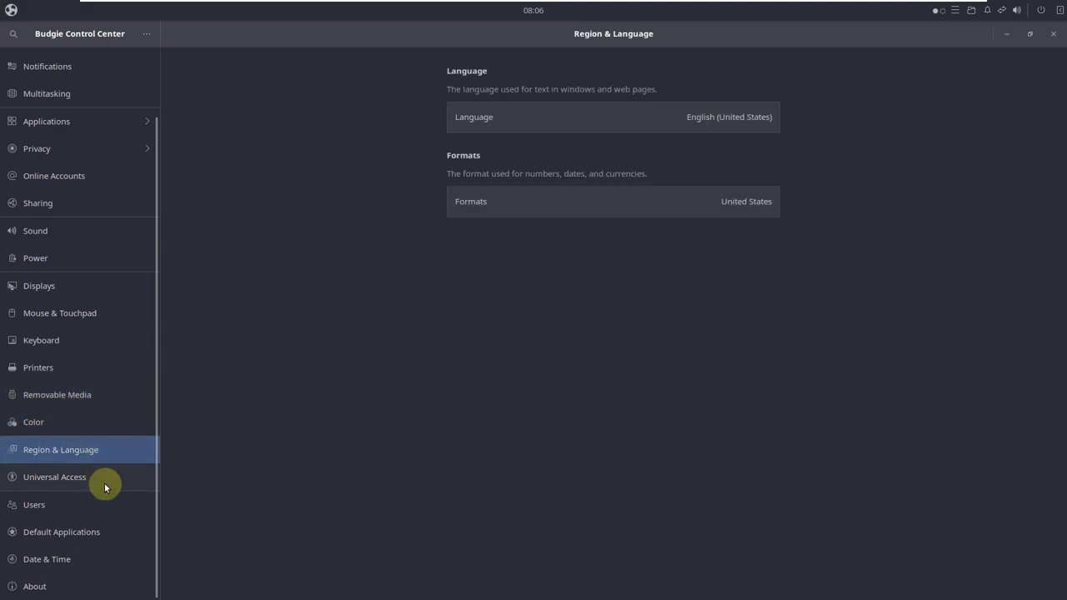
# Step: View the Universal Access, Users, Default Applications and Date & Time settings
pyautogui.click(105, 487)
pyautogui.click(106, 508)
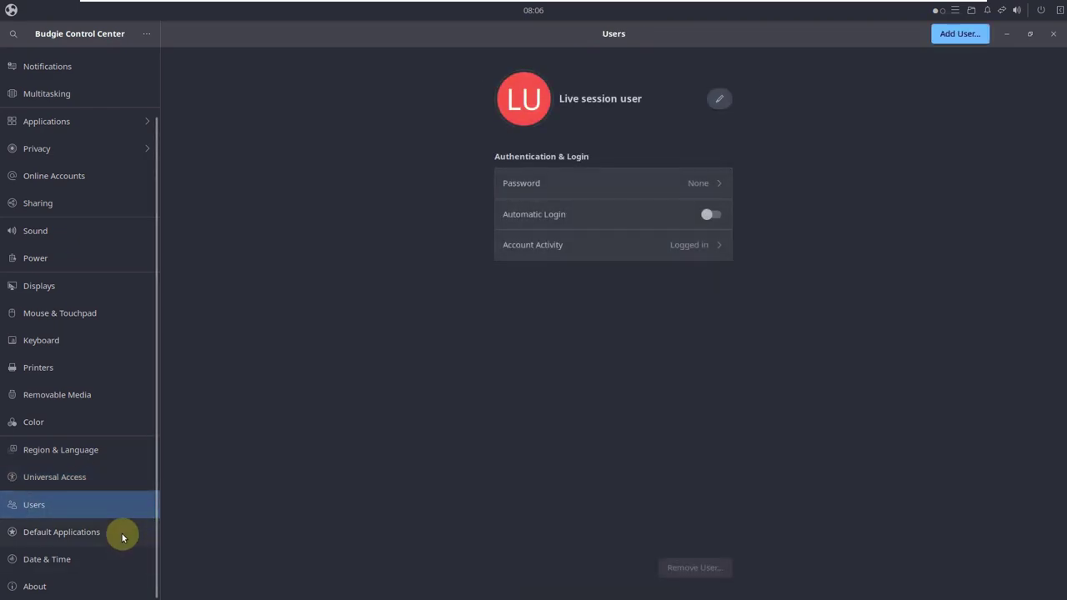
pyautogui.click(121, 533)
pyautogui.click(120, 557)
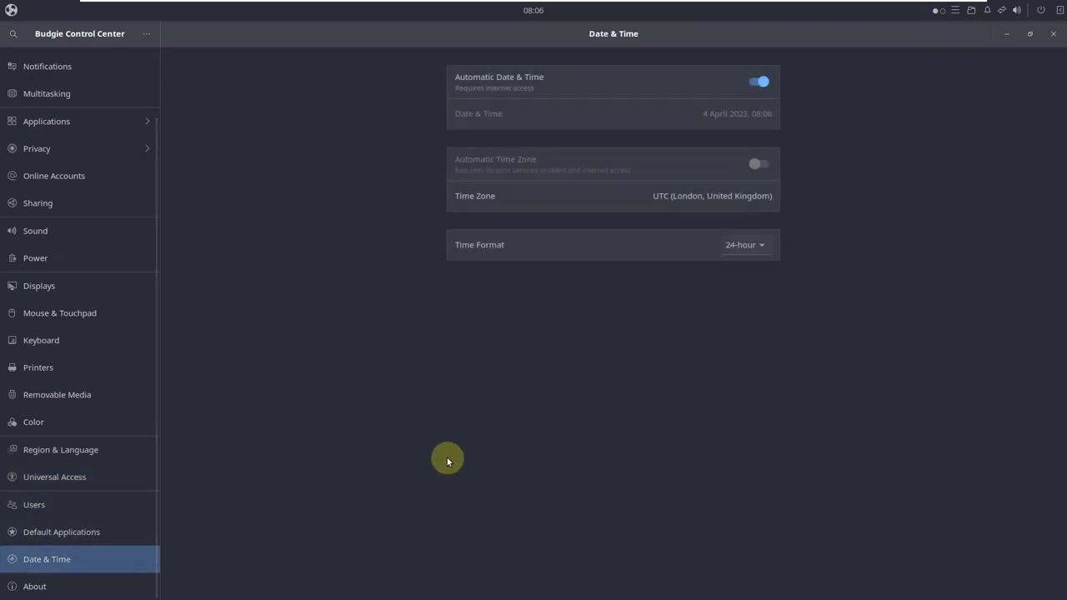
# Step: Examine the system details on the About page, and close the settings window
pyautogui.press('Down')
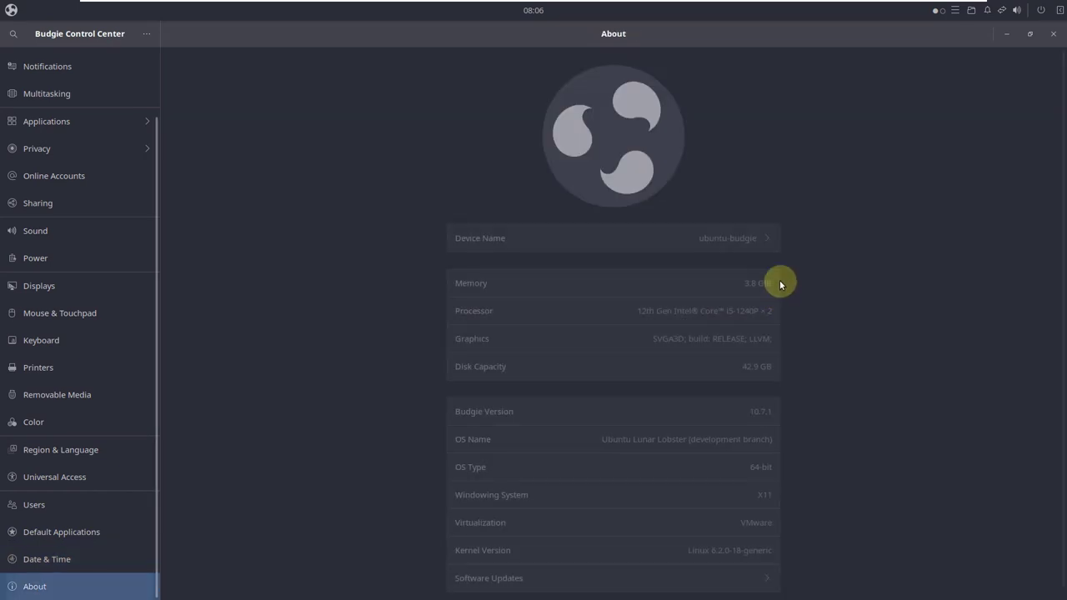
pyautogui.scroll(-1, 912, 189)
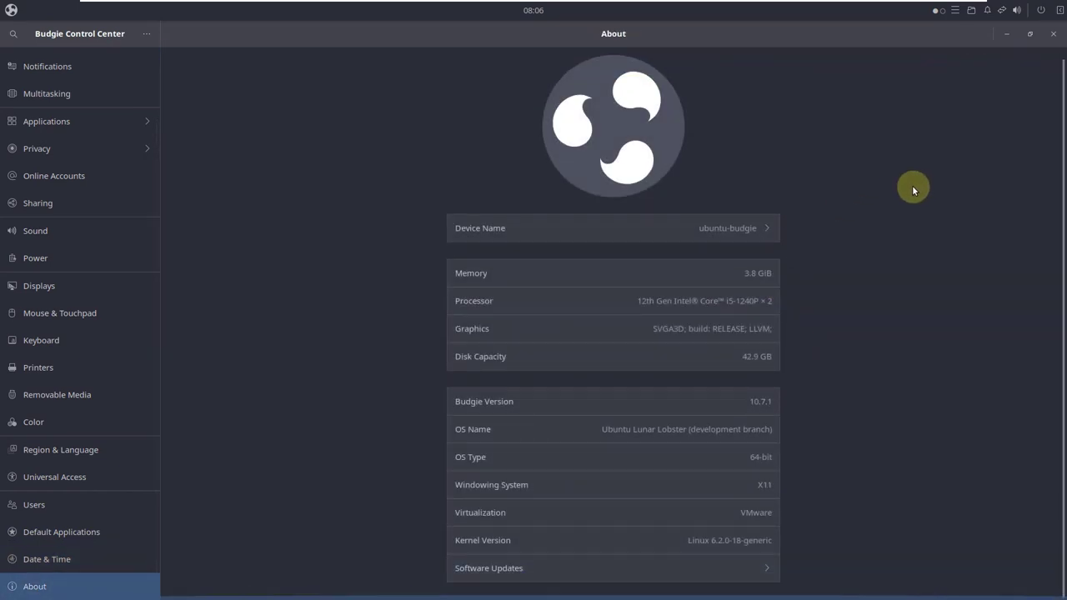
pyautogui.click(1052, 35)
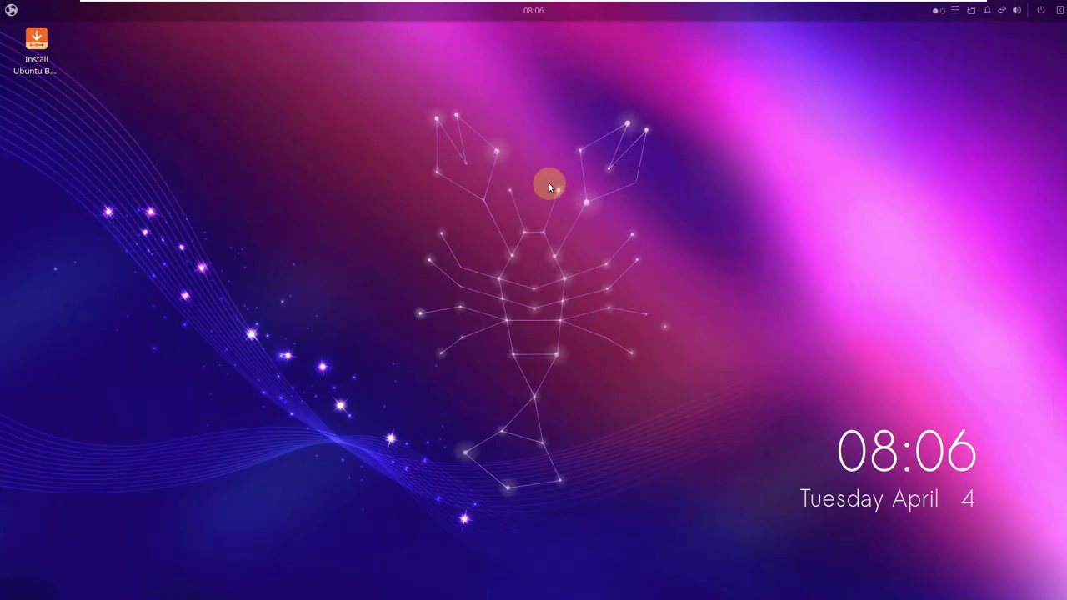
# Step: Open the application launcher and browse the installed applications through to the last page of the grid
pyautogui.click(11, 9)
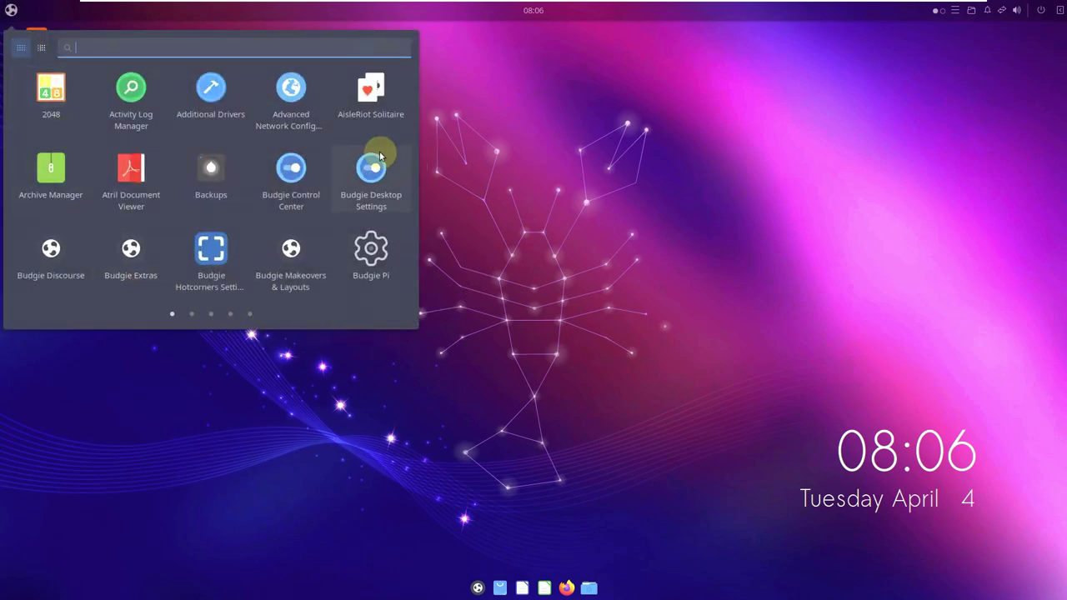
pyautogui.click(191, 314)
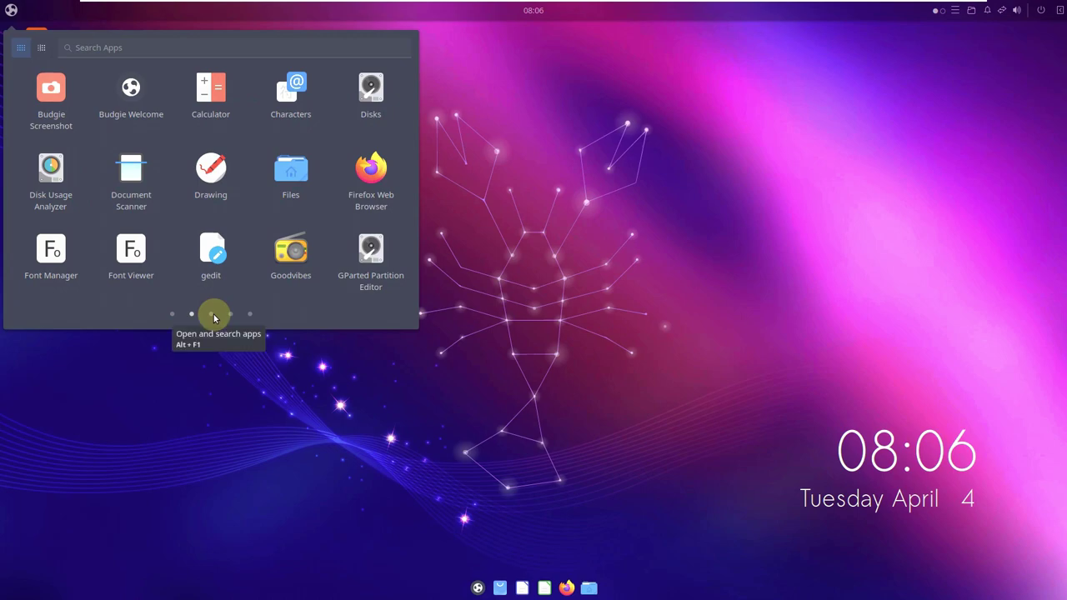
pyautogui.click(211, 315)
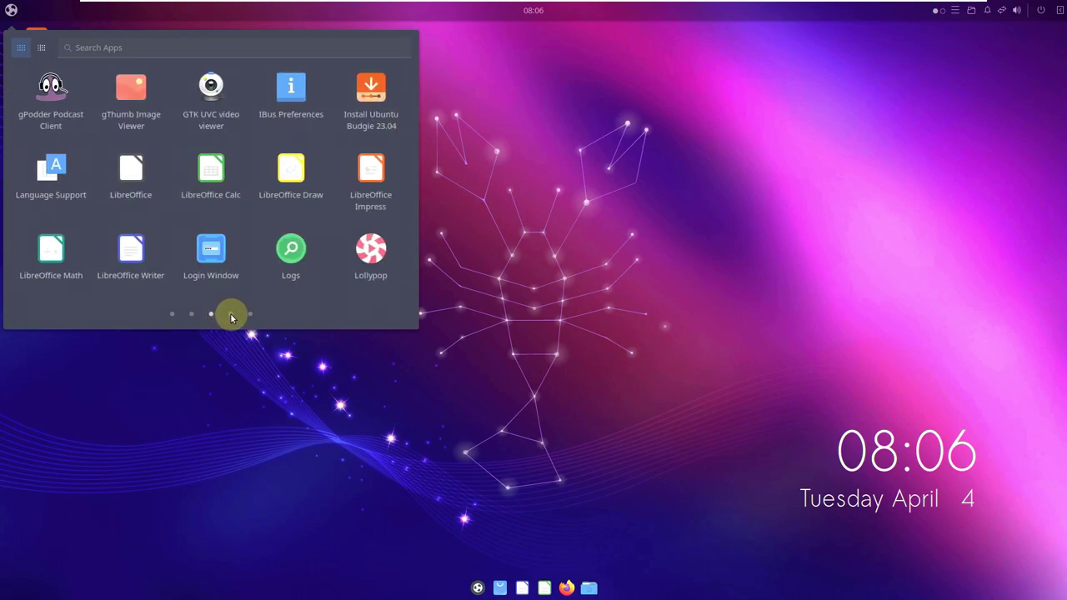
pyautogui.click(231, 315)
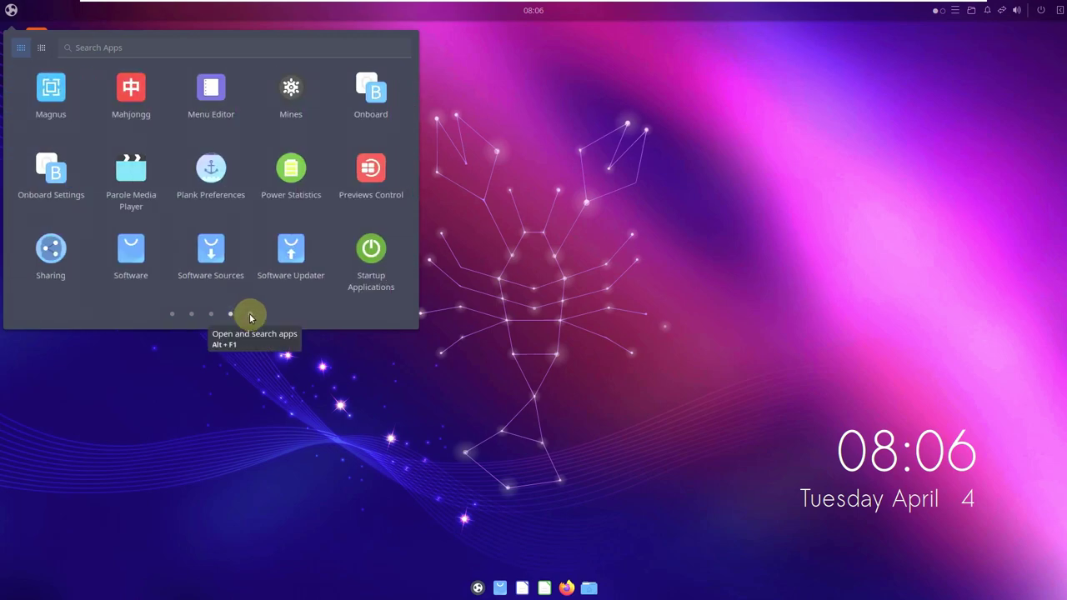
pyautogui.click(249, 314)
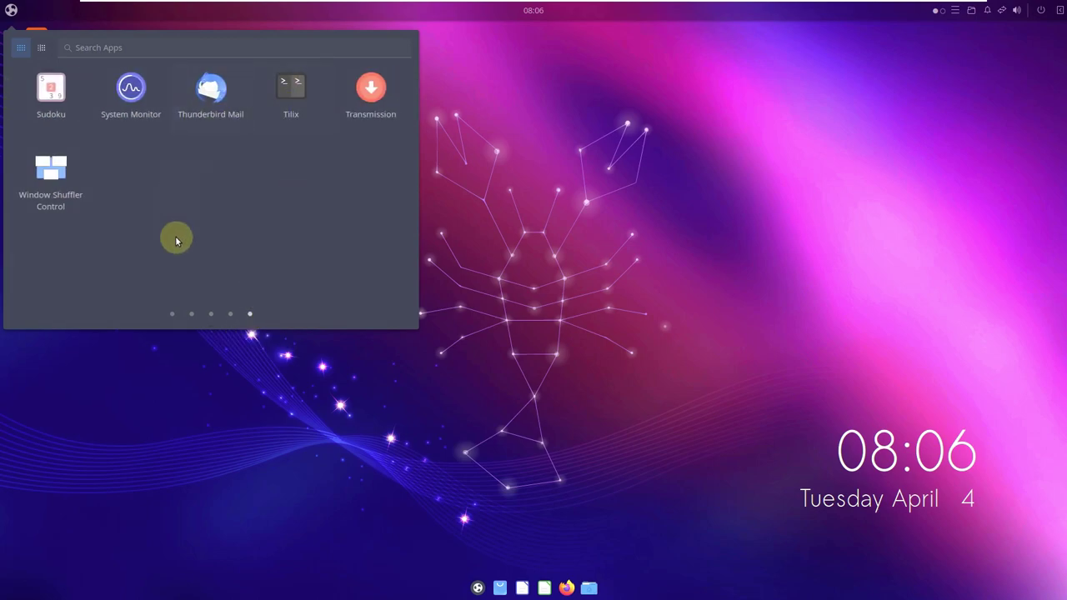
# Step: Launch Software from the application grid and view the available app updates
pyautogui.click(231, 315)
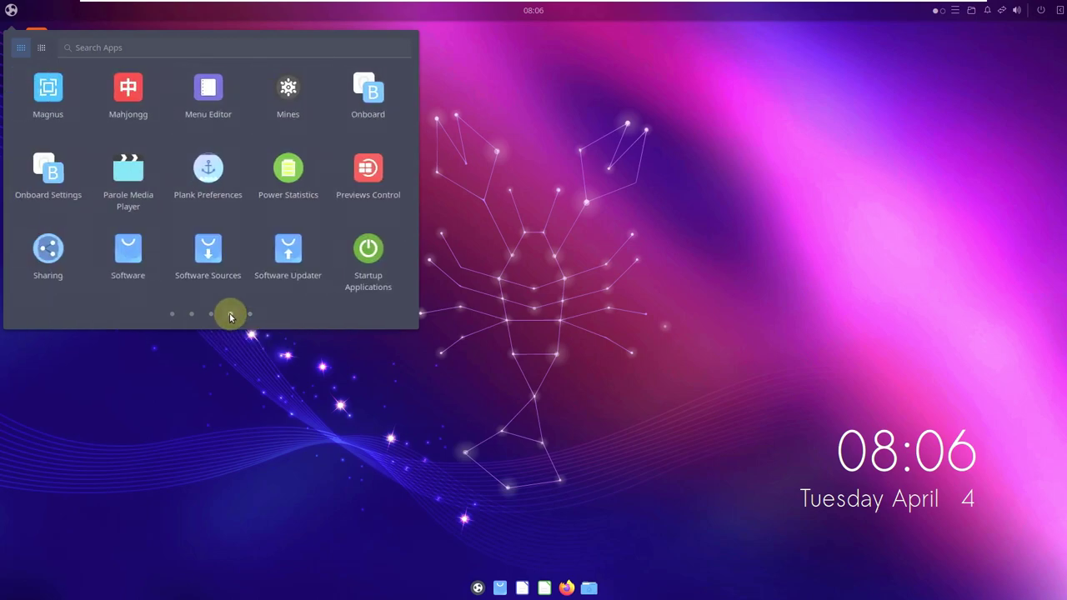
pyautogui.click(148, 268)
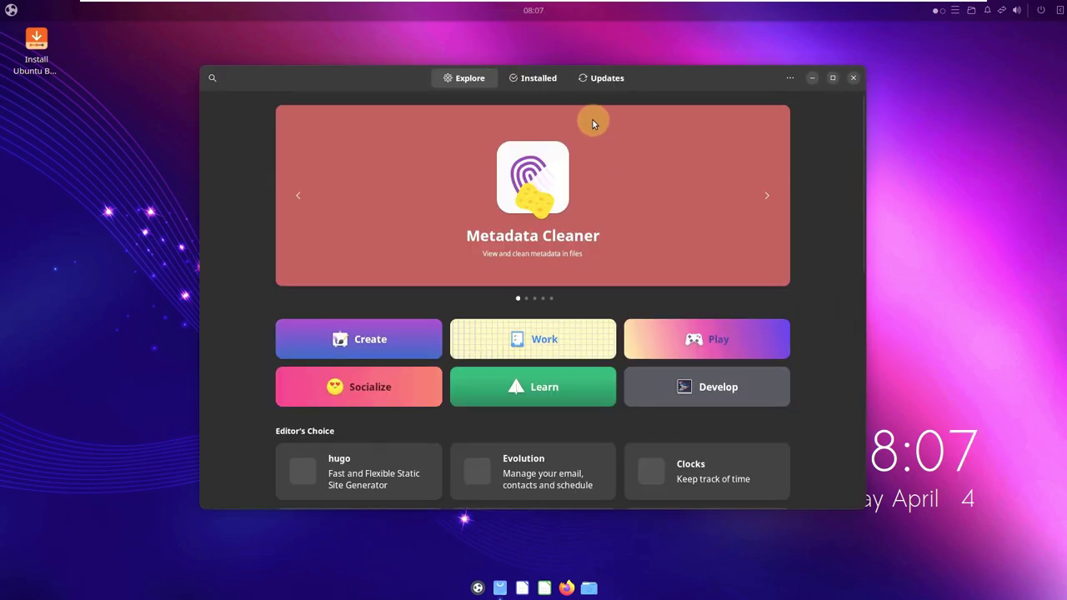
pyautogui.click(605, 77)
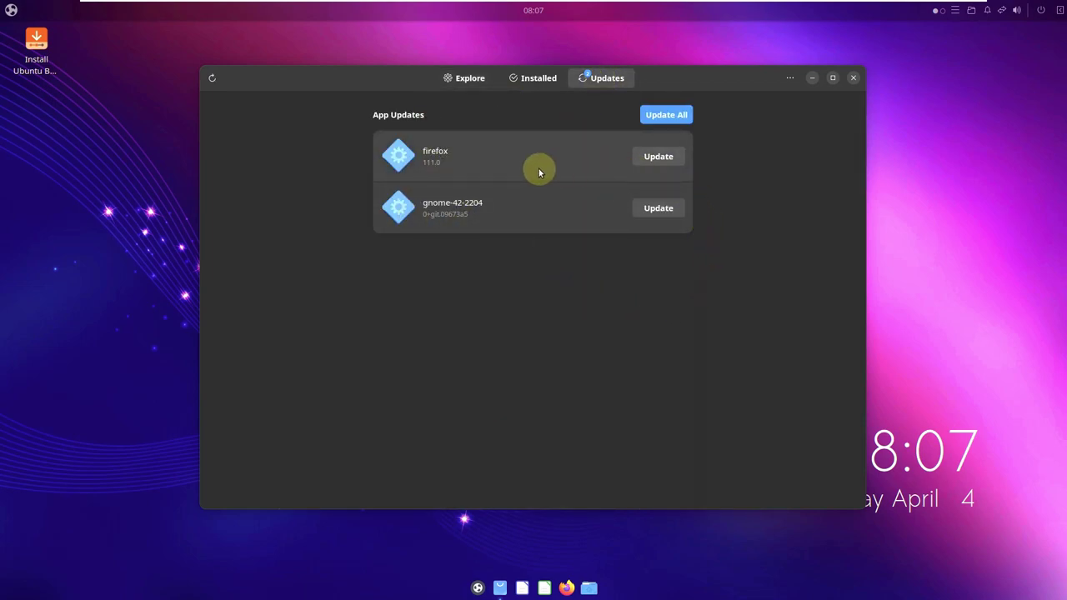
# Step: Switch to the installed apps list, view the About information for Software, and close it
pyautogui.click(512, 79)
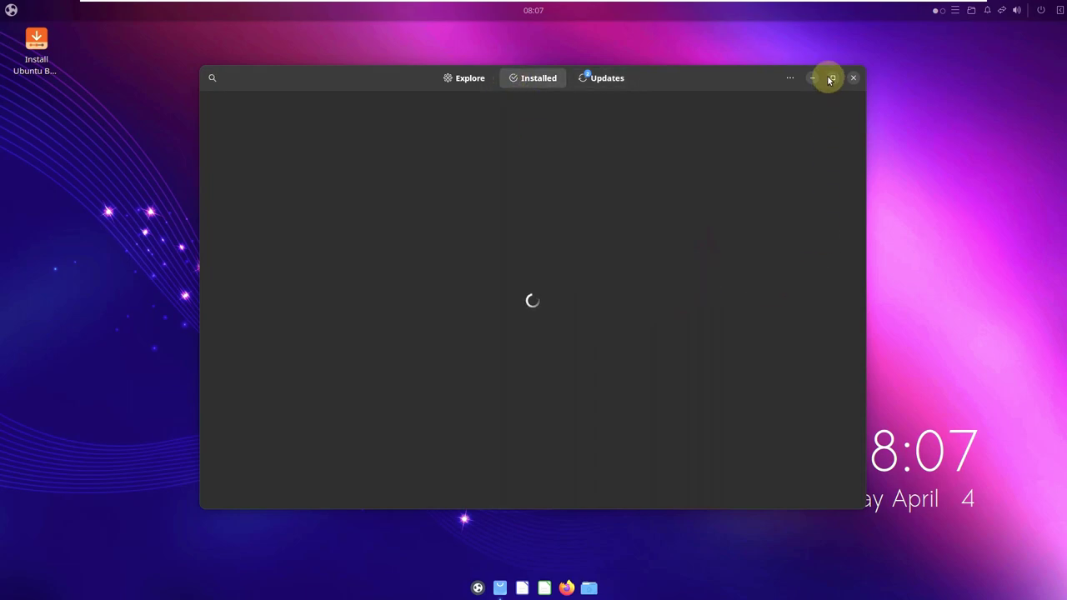
pyautogui.click(789, 78)
pyautogui.click(762, 387)
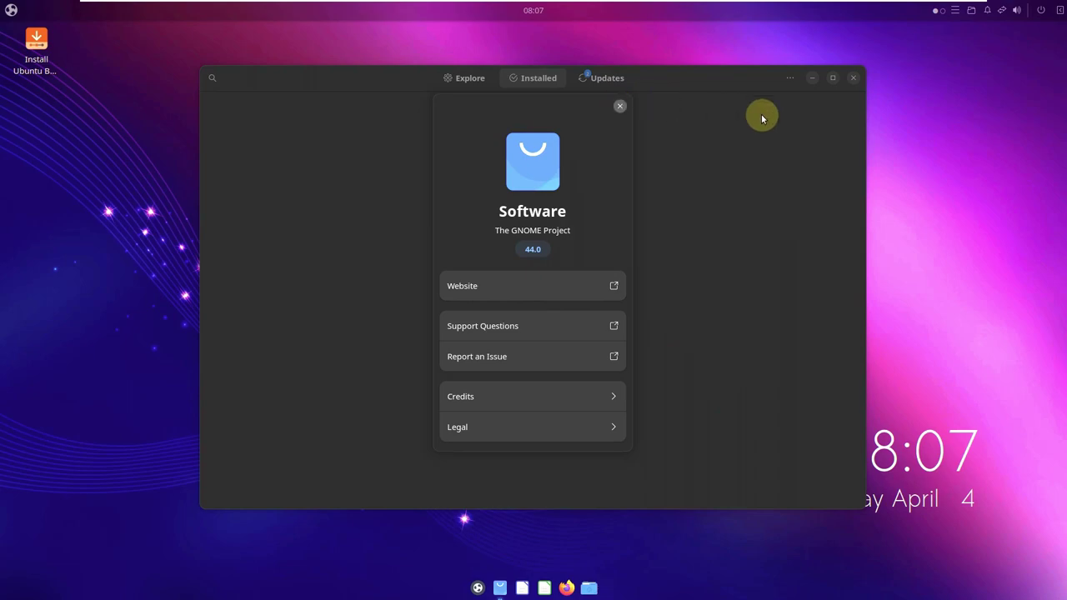
pyautogui.press('Escape')
# Step: Maximize the Software window and examine the full list of installed apps, including the System Apps section, returning to the list's start
pyautogui.click(832, 78)
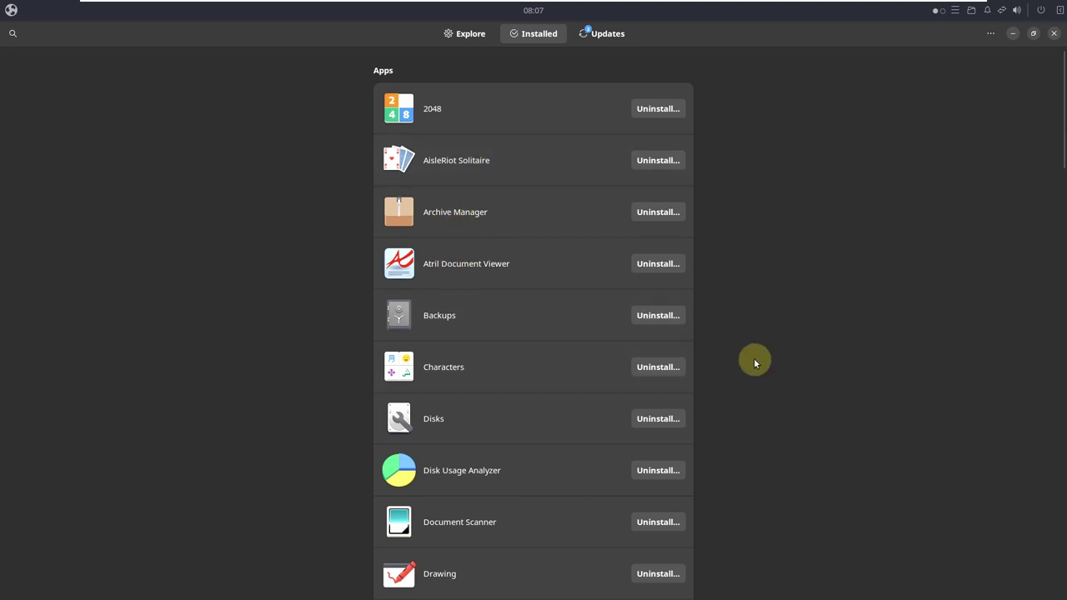
pyautogui.scroll(-3, 752, 291)
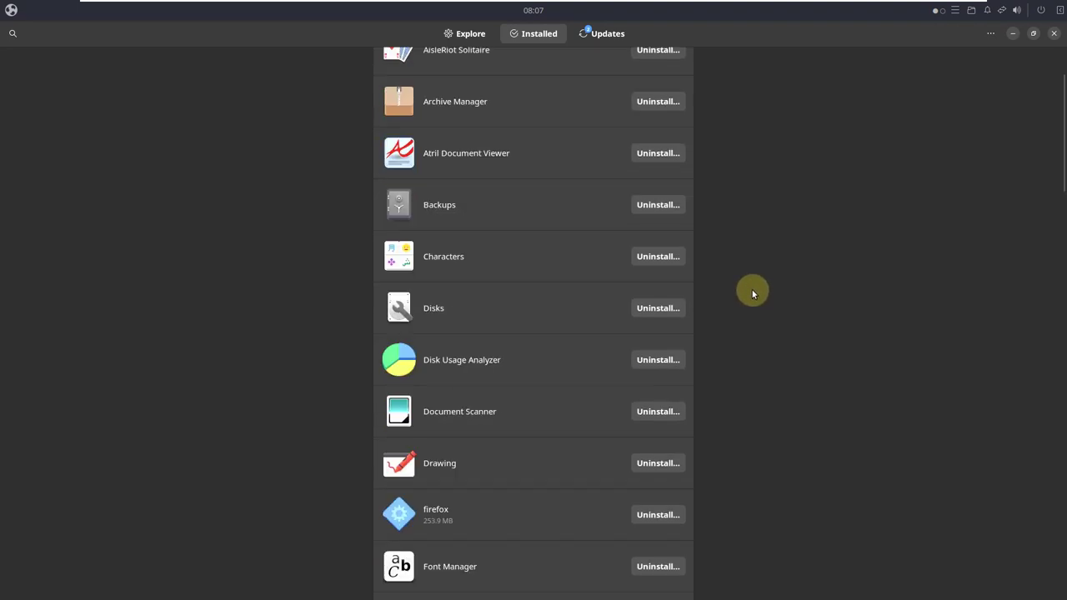
pyautogui.scroll(3, 751, 292)
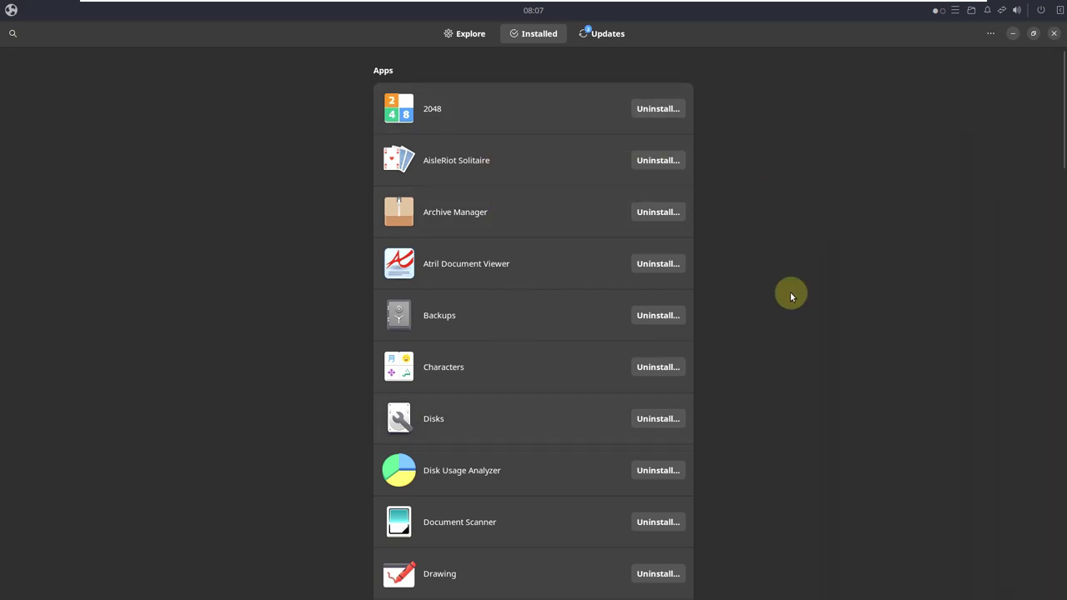
pyautogui.moveTo(1059, 162); pyautogui.dragTo(1064, 496)
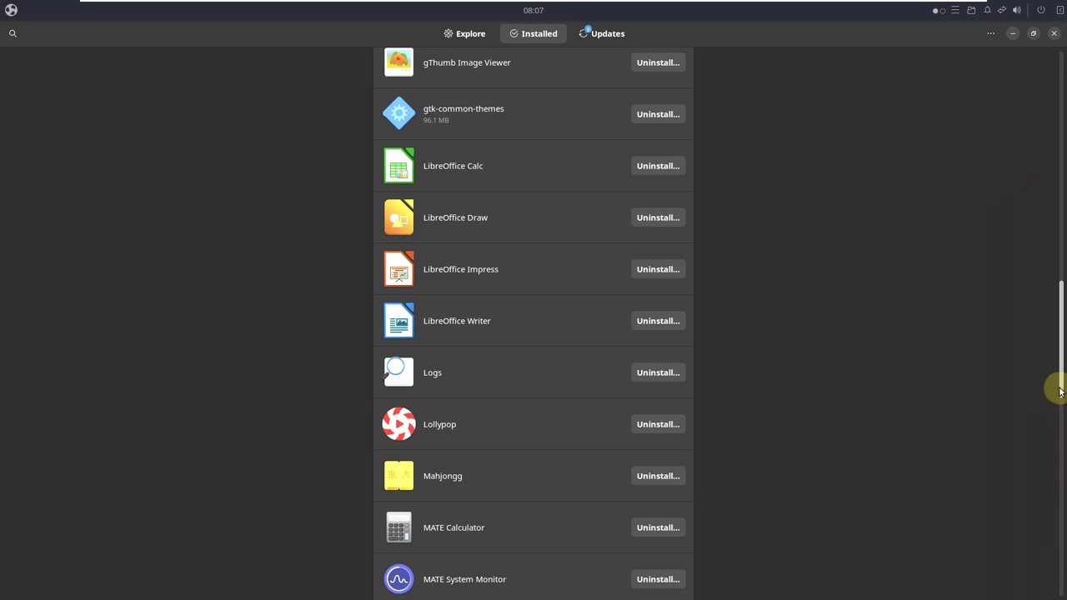
pyautogui.moveTo(1055, 386); pyautogui.dragTo(1060, 494)
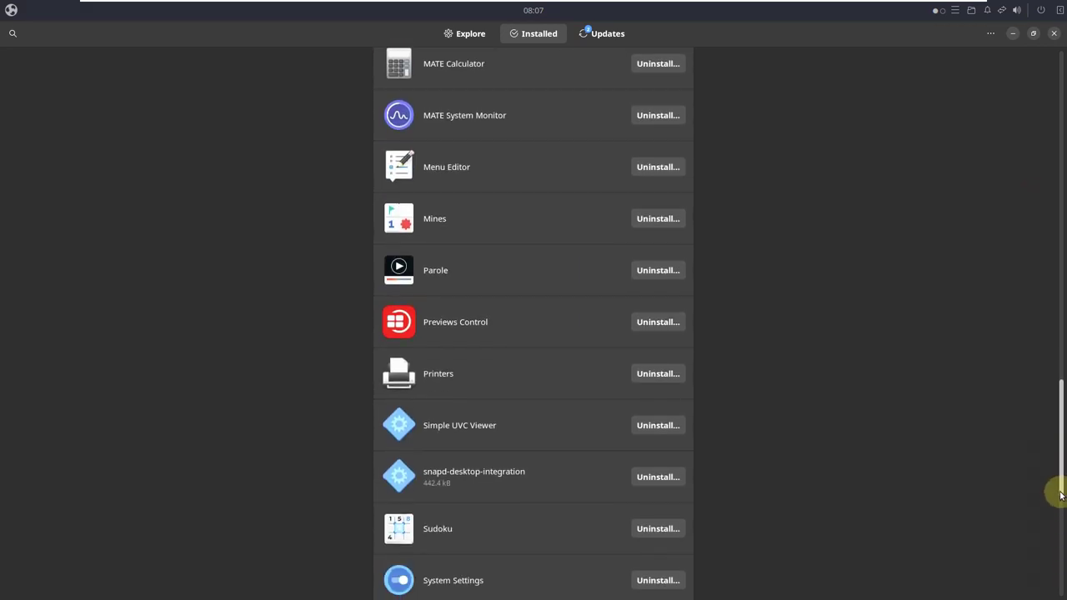
pyautogui.click(1061, 550)
pyautogui.scroll(-2, 1062, 533)
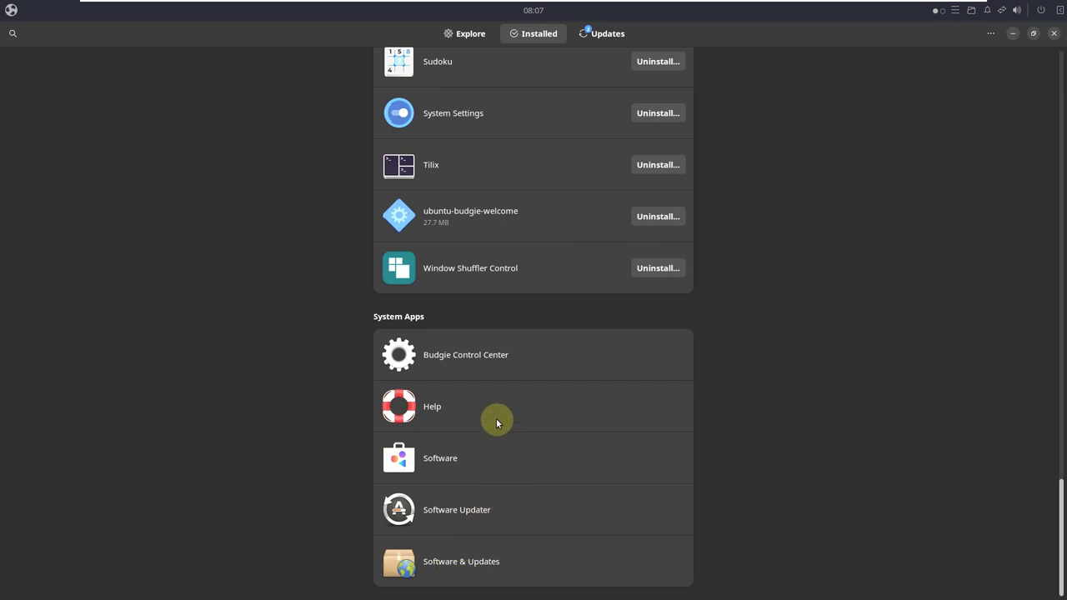
pyautogui.scroll(10, 768, 321)
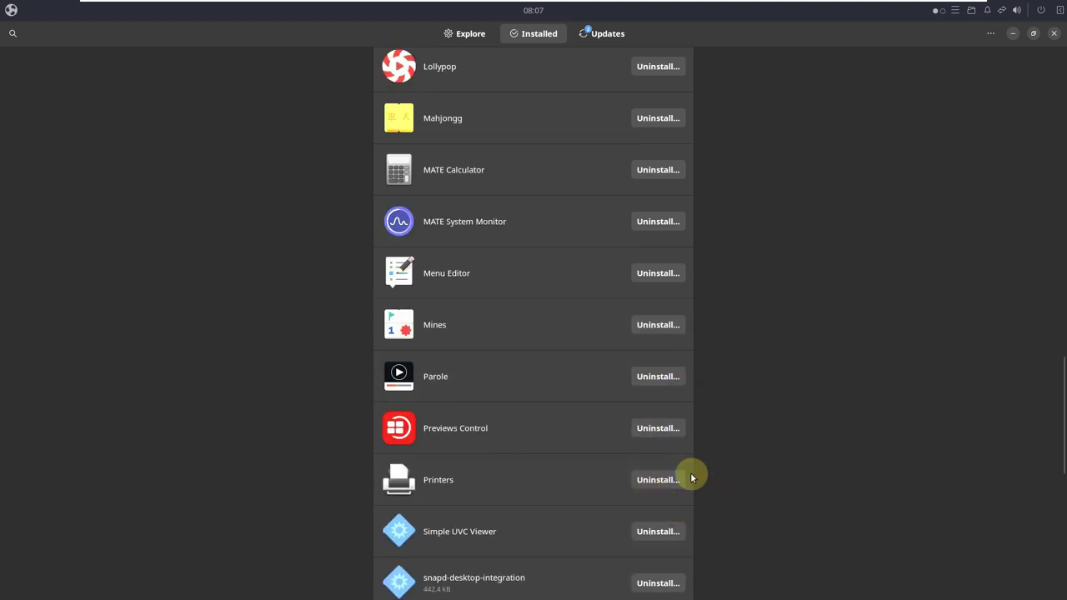
pyautogui.scroll(-5, 514, 266)
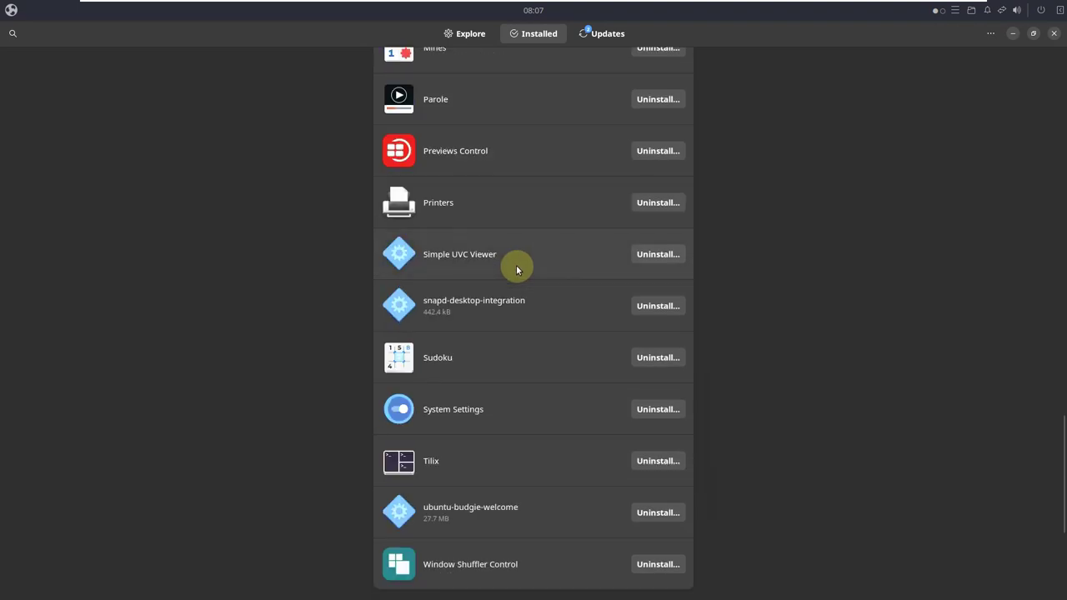
pyautogui.moveTo(1055, 447); pyautogui.dragTo(1029, 52)
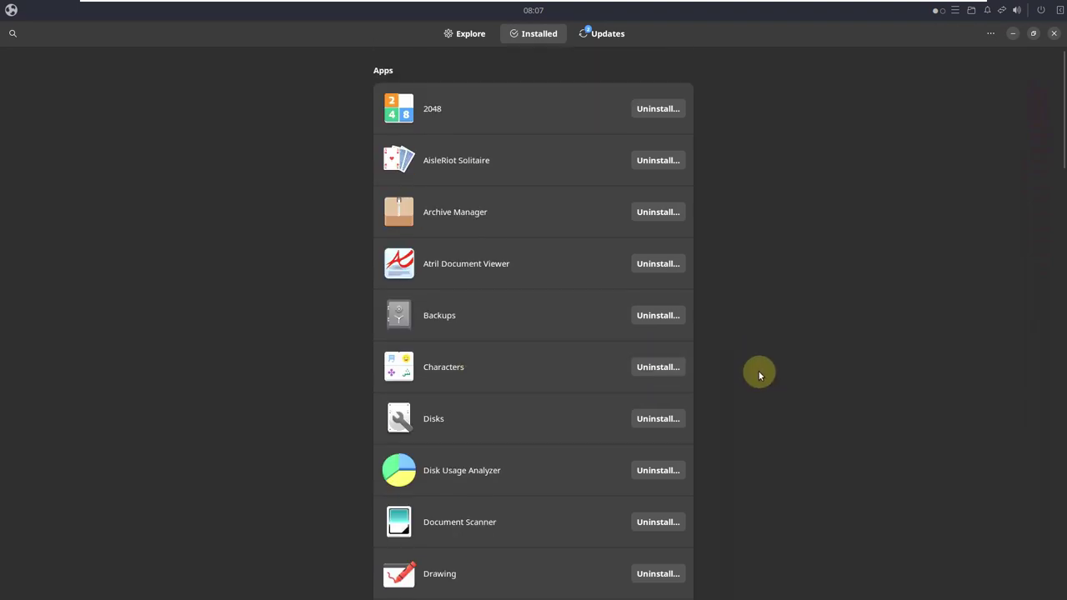
# Step: View the details page of Disk Usage Analyzer and return to the installed apps list
pyautogui.scroll(-2, 758, 375)
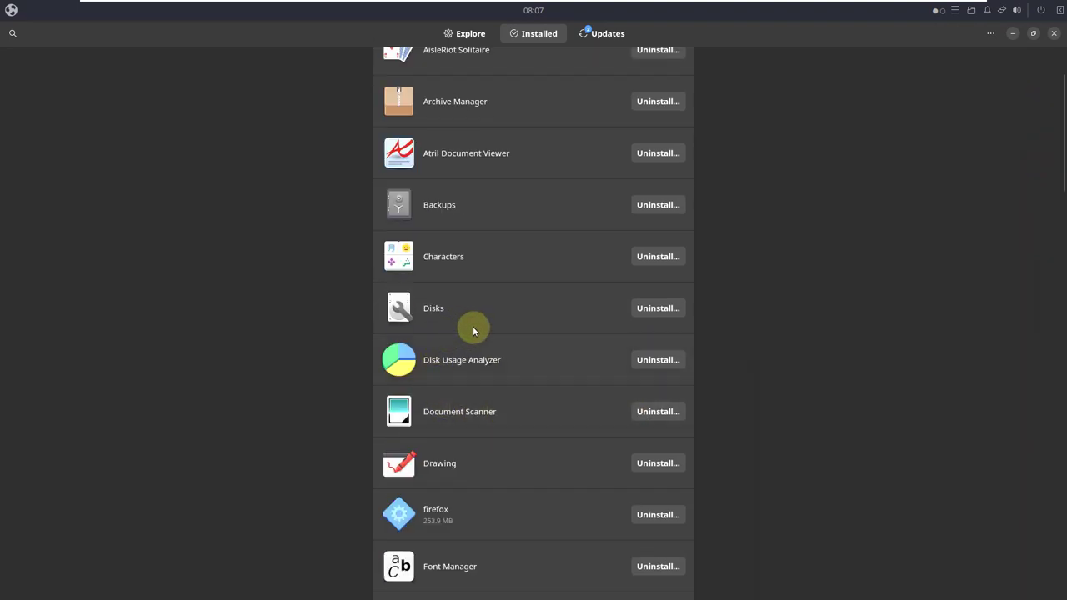
pyautogui.click(497, 377)
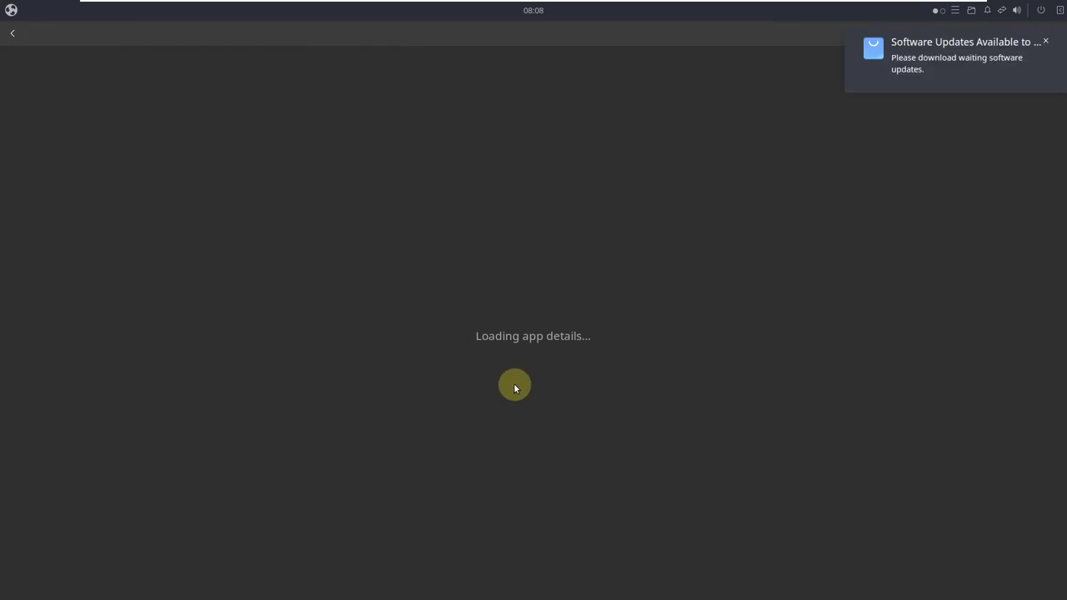
pyautogui.scroll(-2, 372, 454)
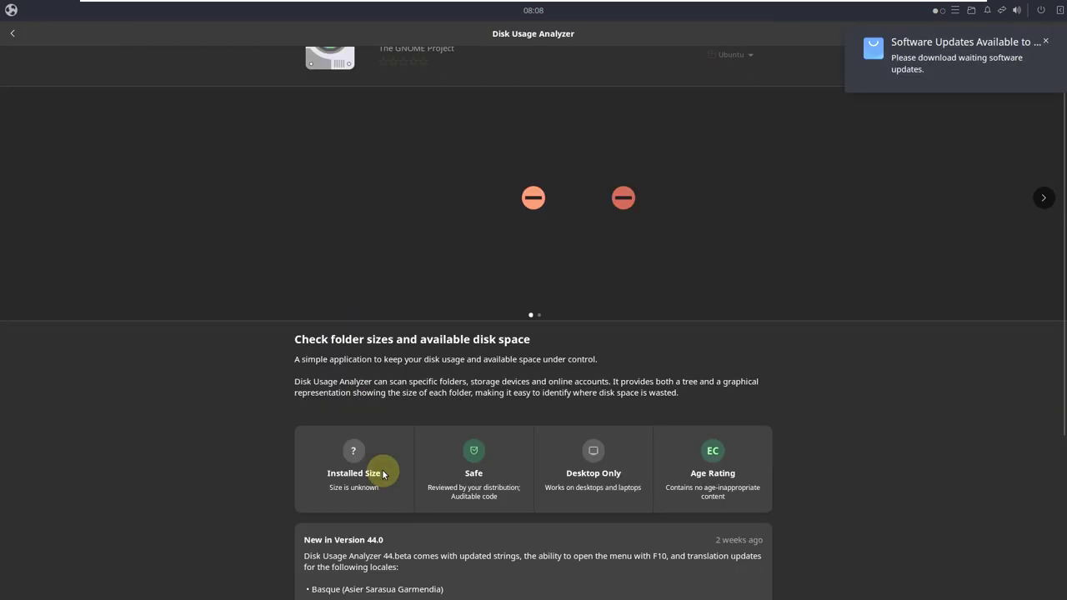
pyautogui.click(11, 35)
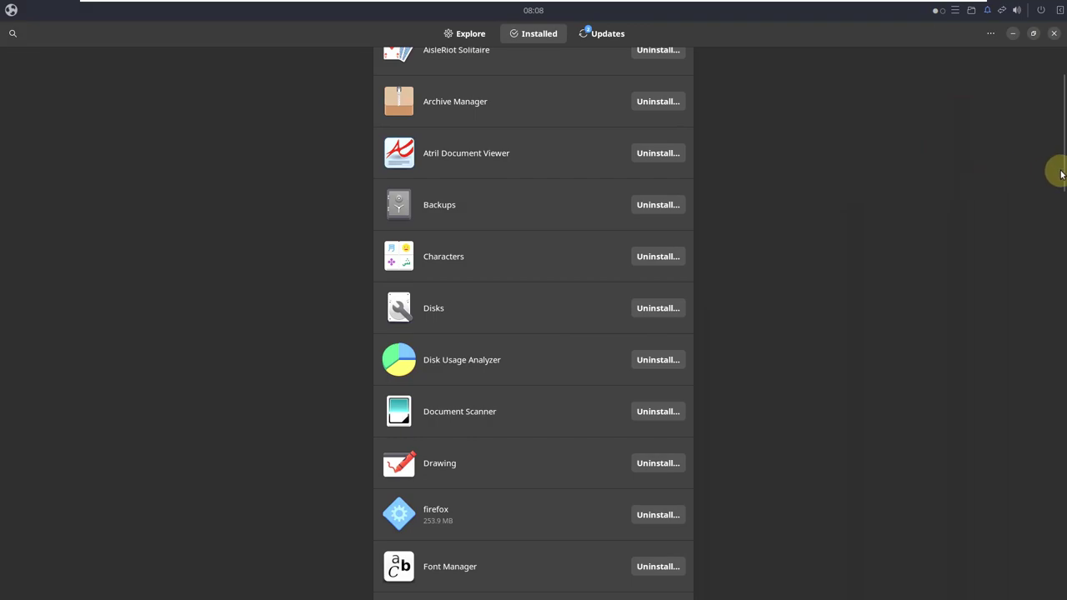
# Step: View the details page of Document Scanner and return to the installed apps list
pyautogui.moveTo(1060, 173); pyautogui.dragTo(1062, 223)
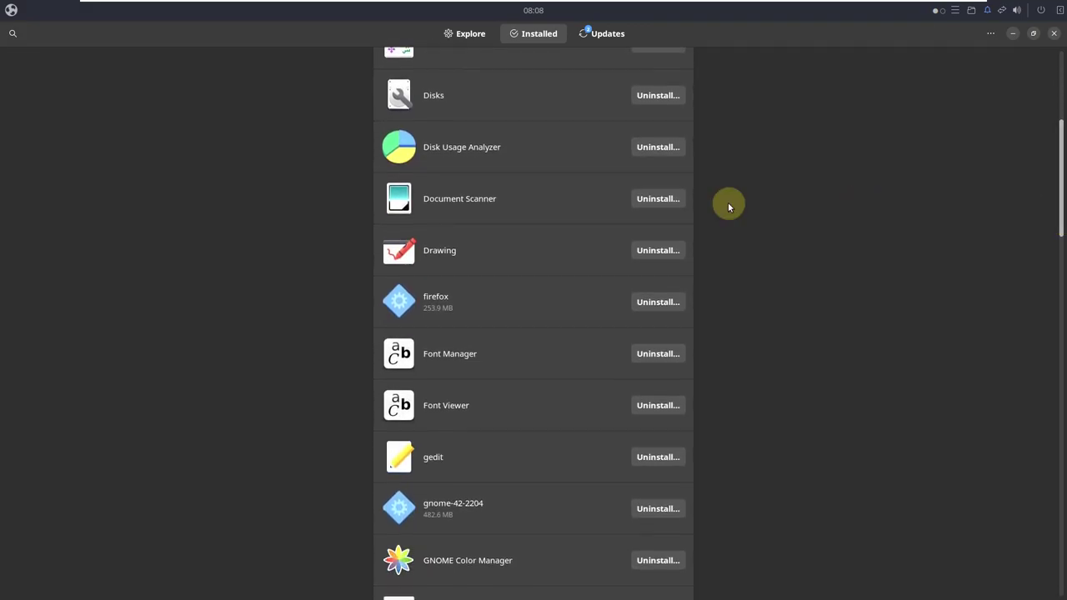
pyautogui.click(522, 201)
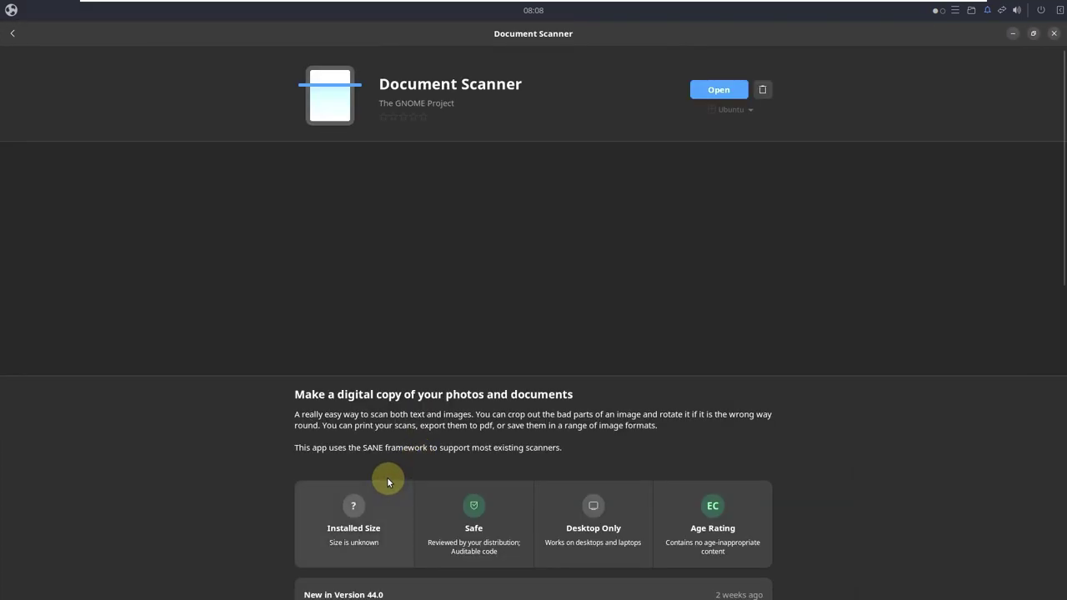
pyautogui.scroll(-1, 419, 573)
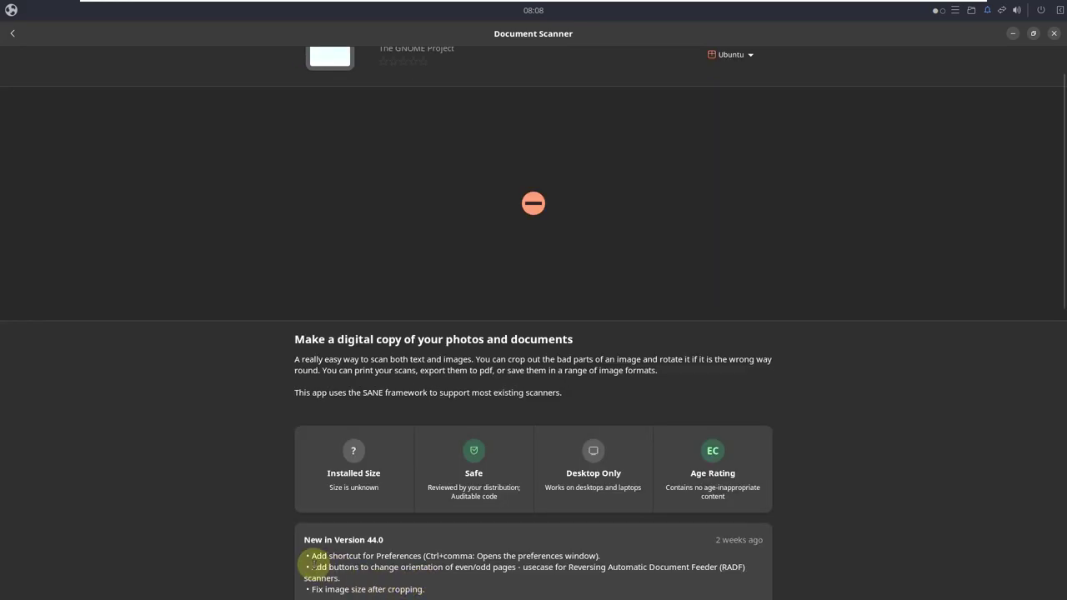
pyautogui.click(13, 33)
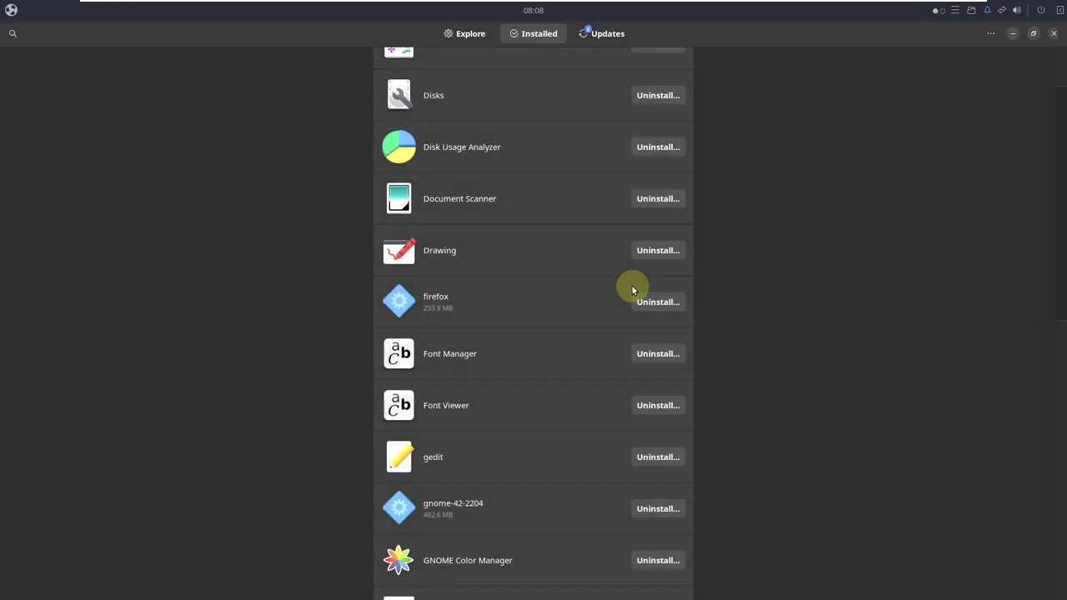
# Step: View the details page of LibreOffice Calc, including its add-ons and installed size, and return to the installed apps list
pyautogui.moveTo(1059, 219); pyautogui.dragTo(1059, 294)
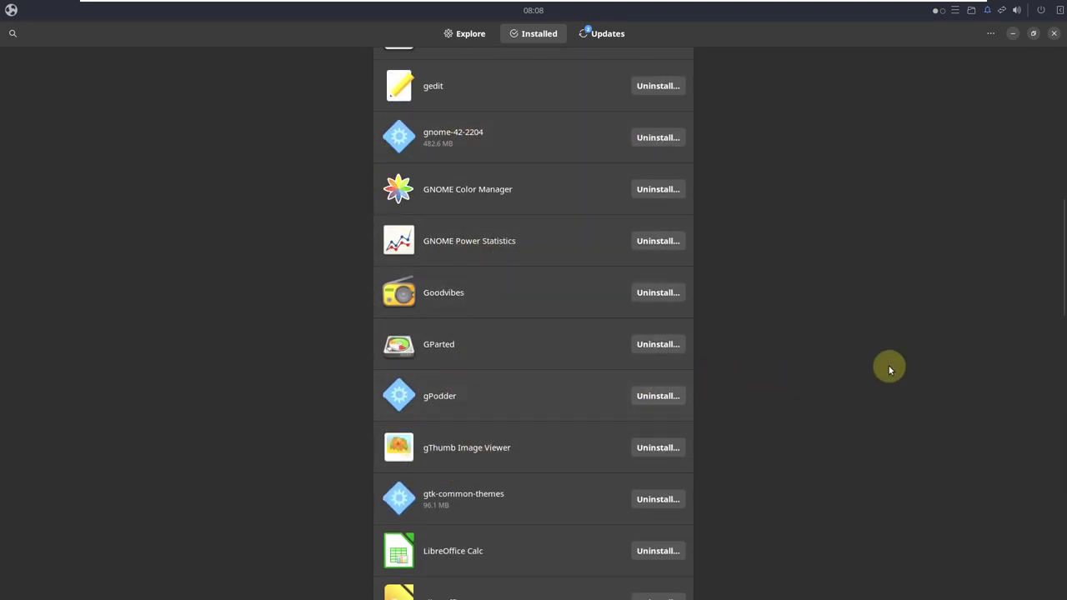
pyautogui.moveTo(1059, 291); pyautogui.dragTo(1060, 334)
pyautogui.click(511, 346)
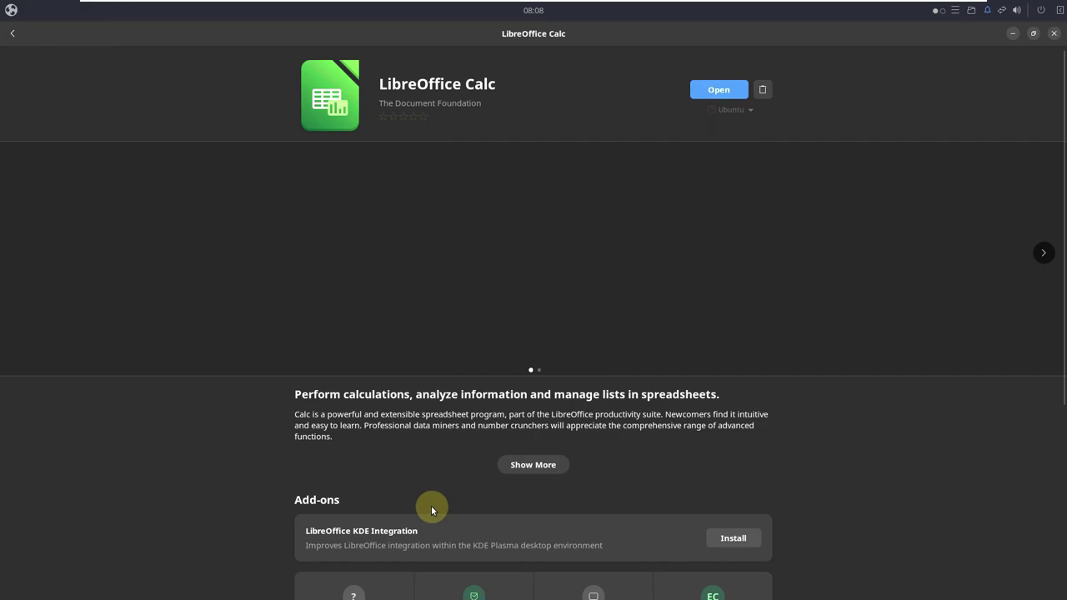
pyautogui.scroll(-3, 431, 505)
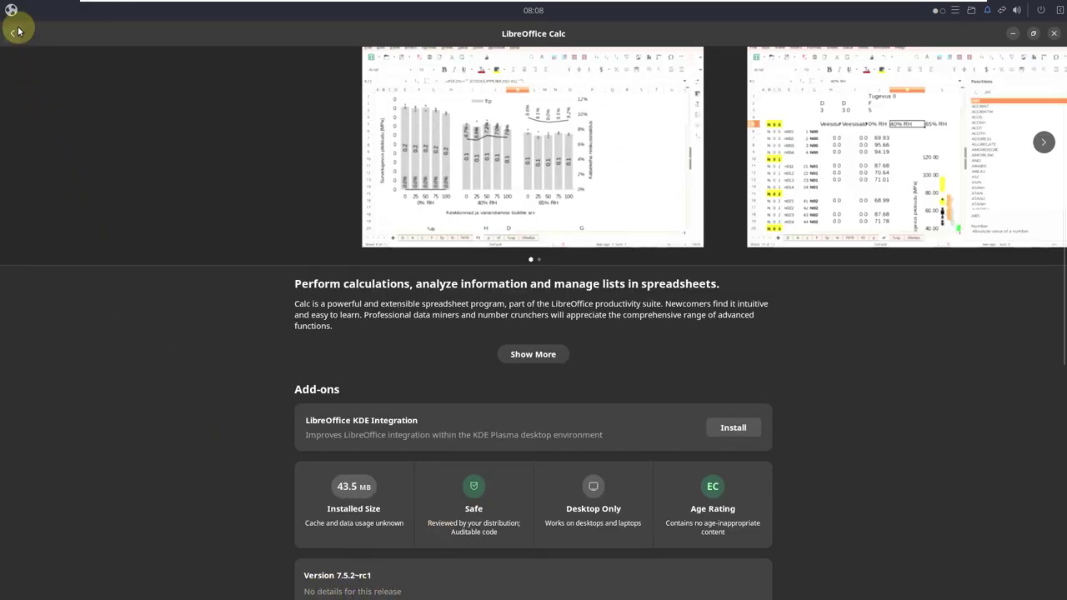
pyautogui.click(18, 31)
# Step: View the details page of the Parole media player and return to the installed apps list
pyautogui.scroll(-5, 564, 352)
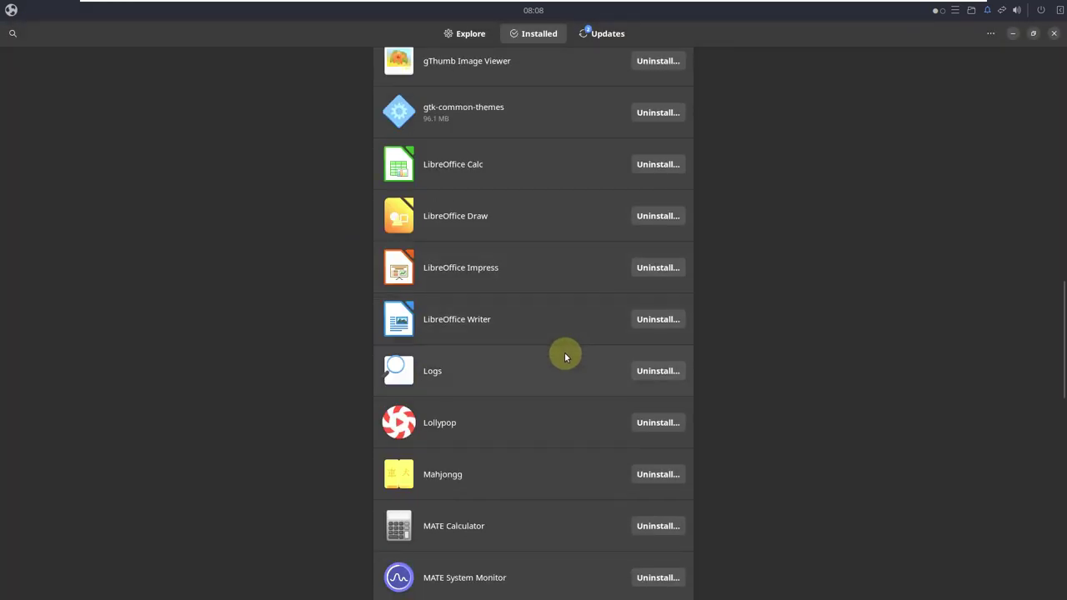
pyautogui.scroll(-3, 508, 400)
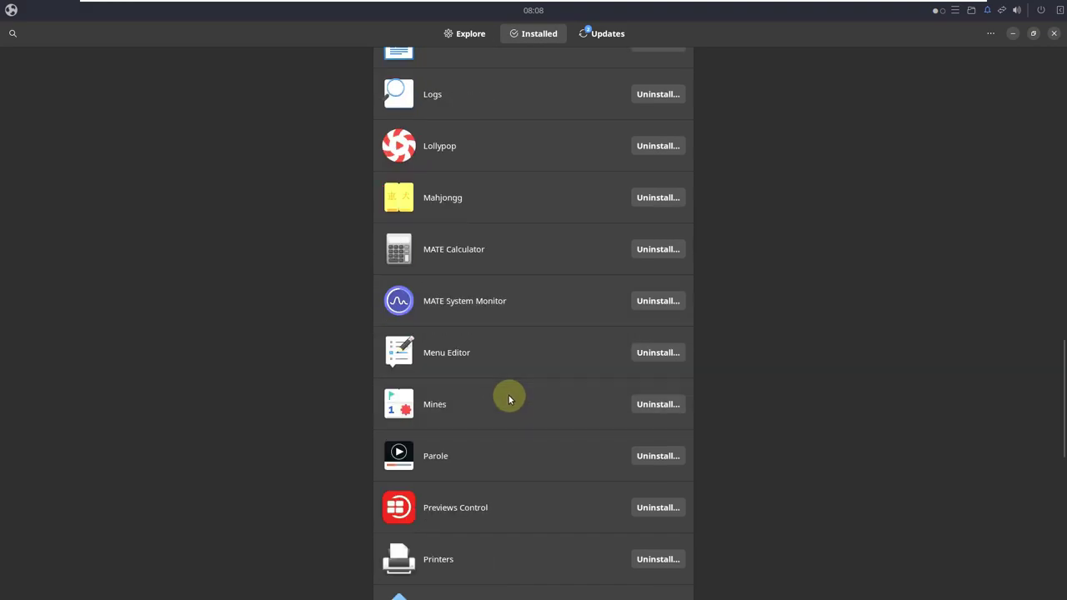
pyautogui.click(484, 455)
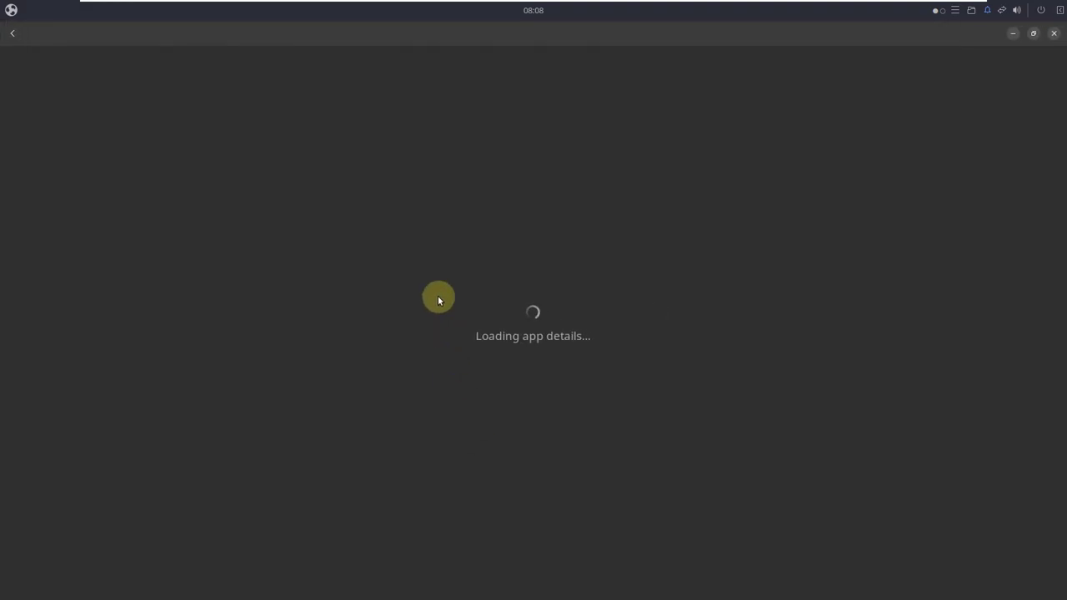
pyautogui.scroll(-3, 377, 377)
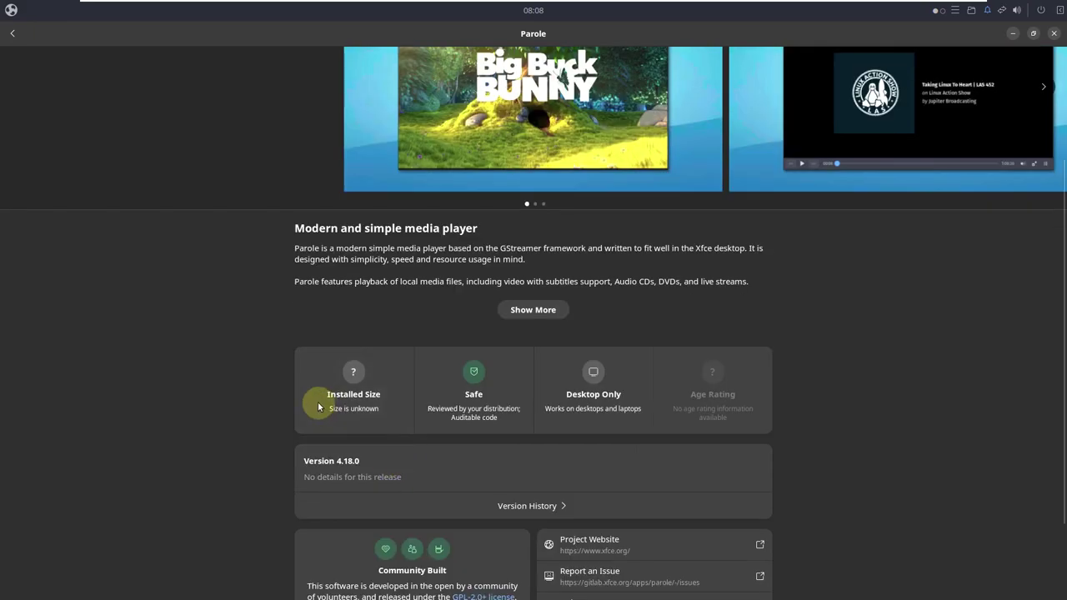
pyautogui.click(10, 37)
# Step: View the details page of Previews Control and return to the installed apps list
pyautogui.scroll(-3, 534, 428)
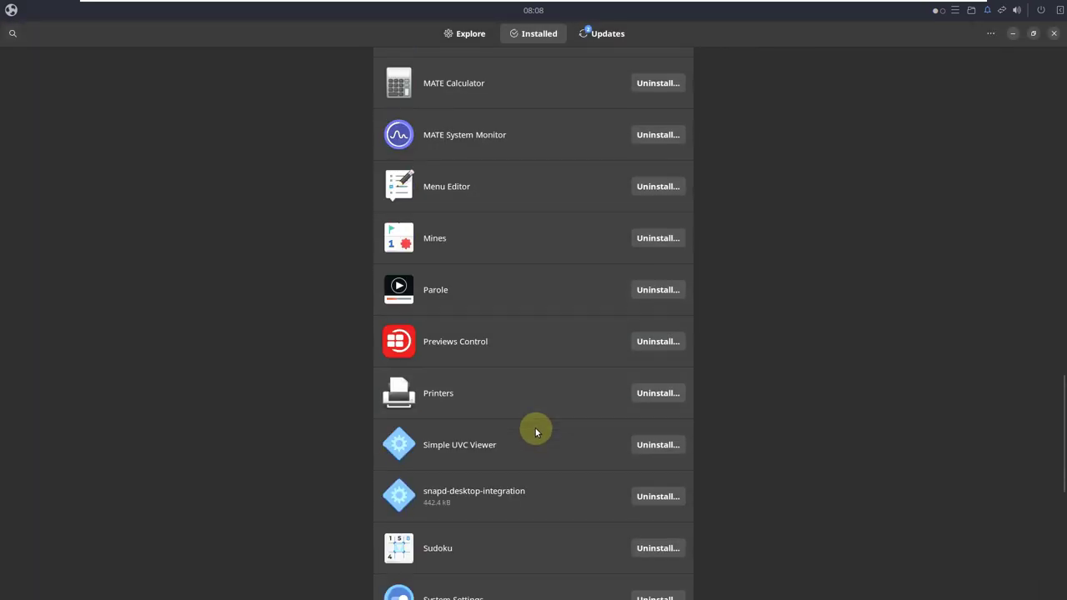
pyautogui.click(497, 333)
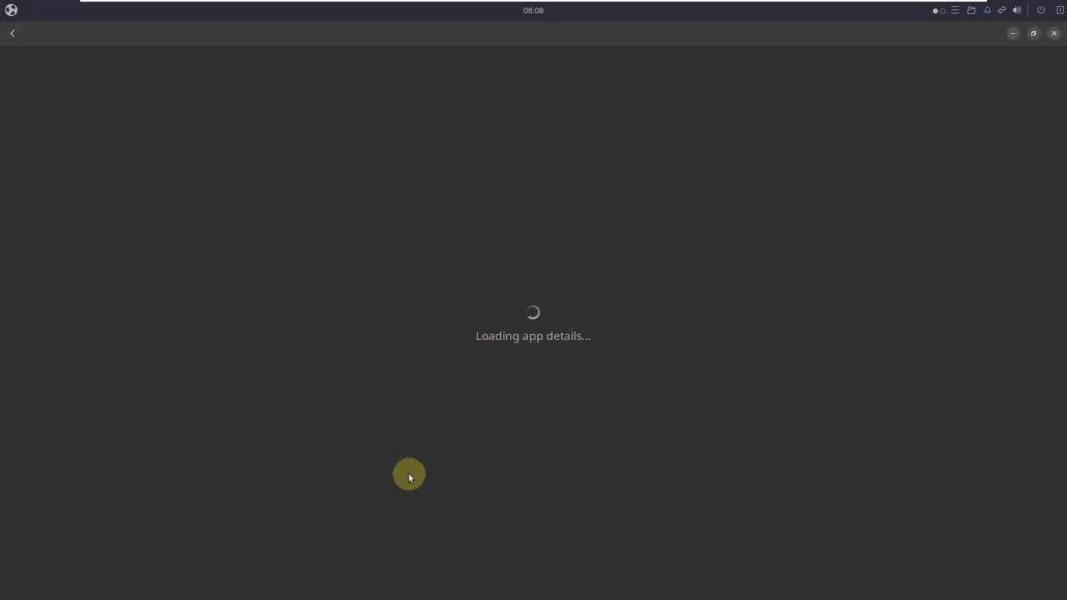
pyautogui.scroll(-2, 384, 558)
pyautogui.click(15, 34)
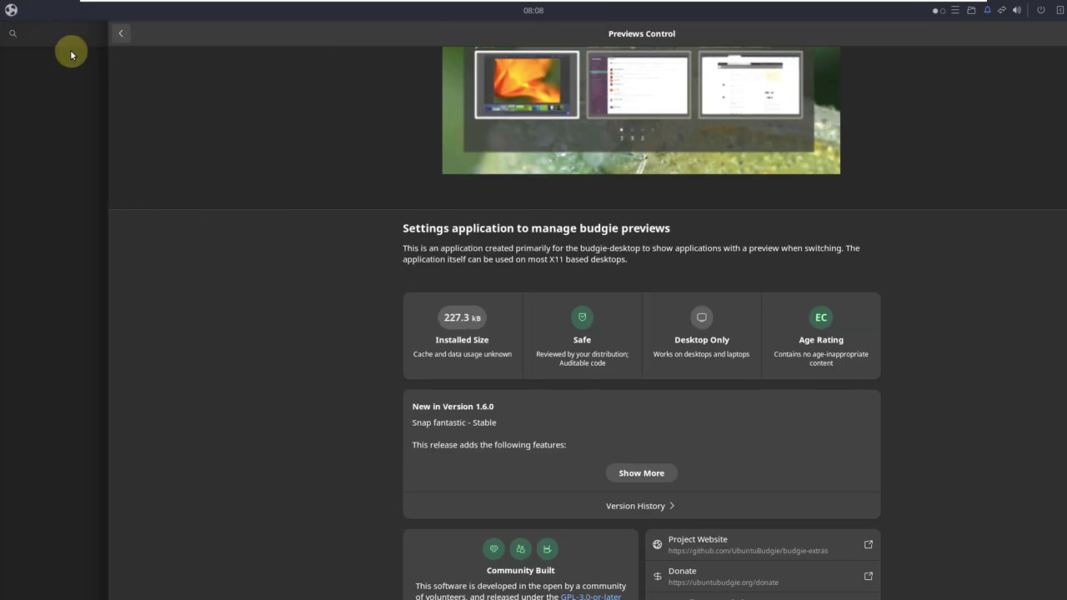
# Step: Look through the remaining installed apps below Previews Control, and go back up to the entries around gedit and GParted
pyautogui.scroll(-2, 580, 352)
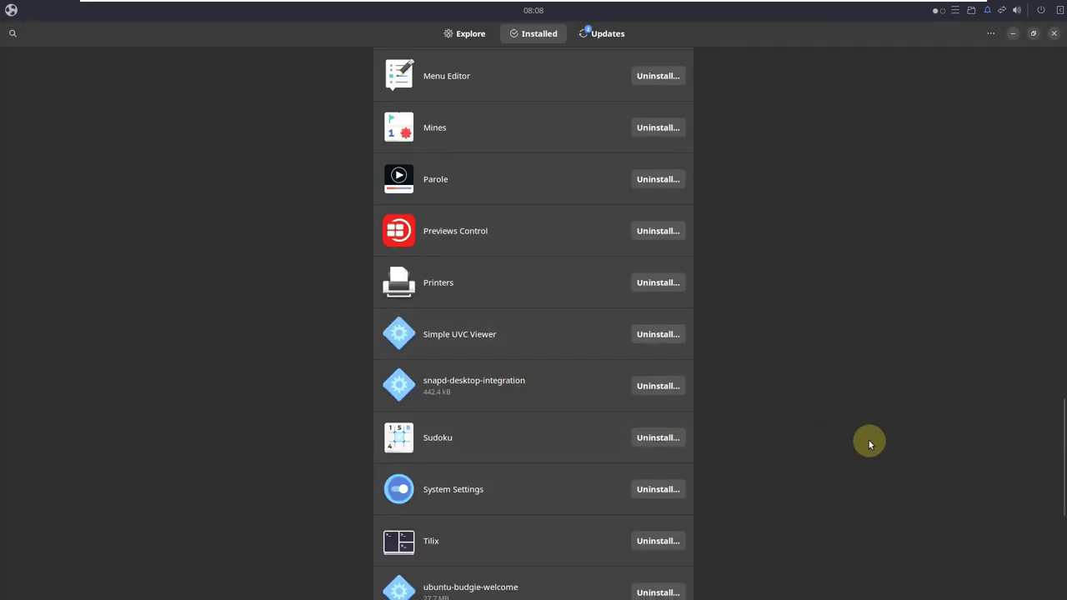
pyautogui.moveTo(1061, 428); pyautogui.dragTo(1033, 433)
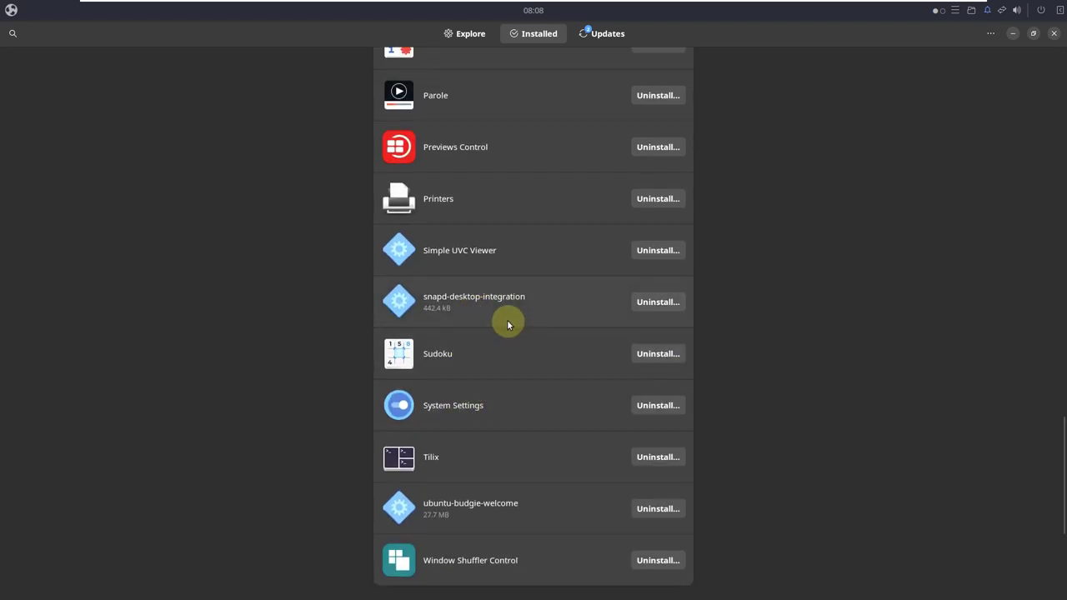
pyautogui.scroll(-3, 507, 324)
pyautogui.moveTo(1059, 473); pyautogui.dragTo(1031, 225)
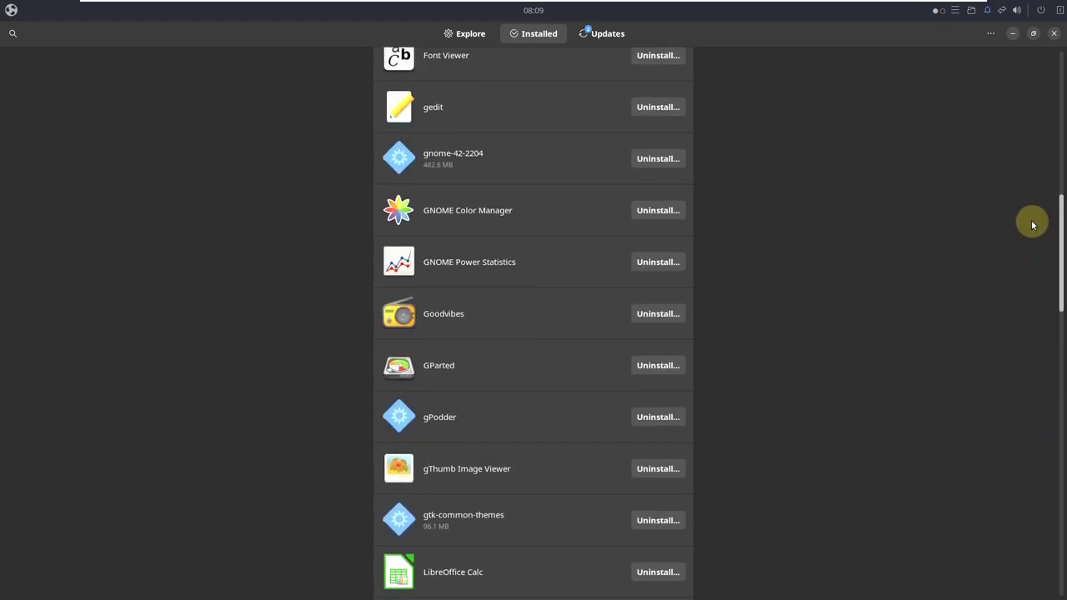
# Step: View the details page of gThumb Image Viewer and return to the installed apps list
pyautogui.click(516, 469)
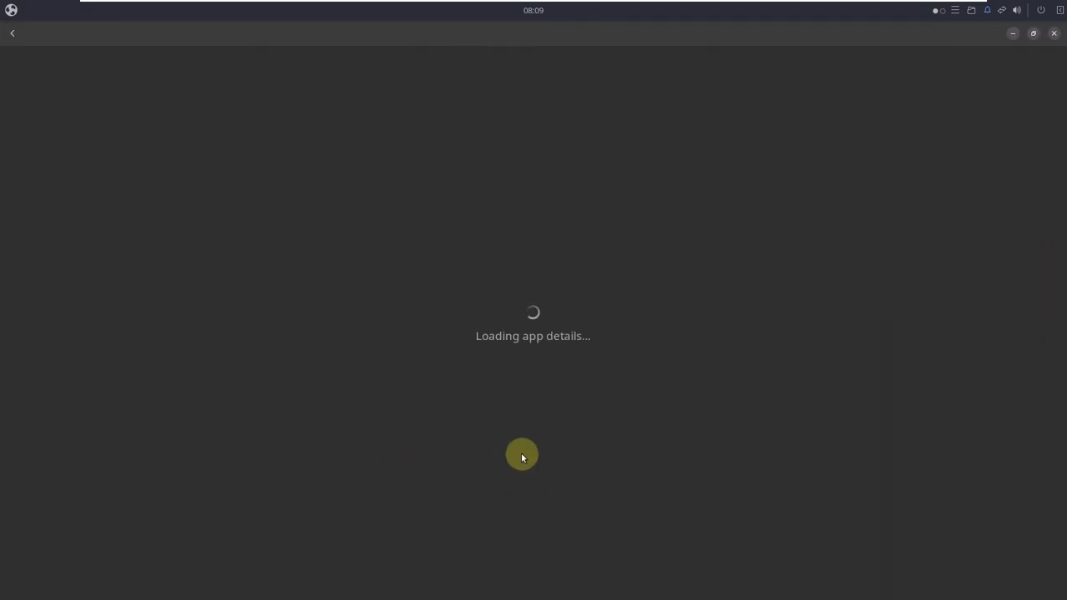
pyautogui.scroll(-3, 369, 517)
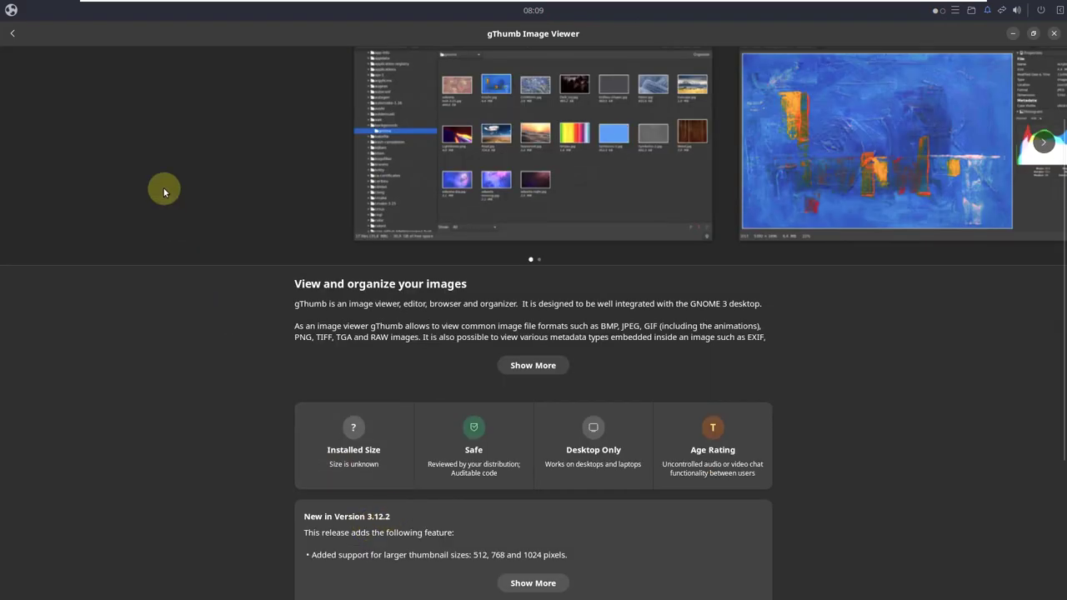
pyautogui.click(14, 37)
# Step: View the details page of gedit, including its add-ons and version information, and return to the installed apps list
pyautogui.scroll(-2, 896, 431)
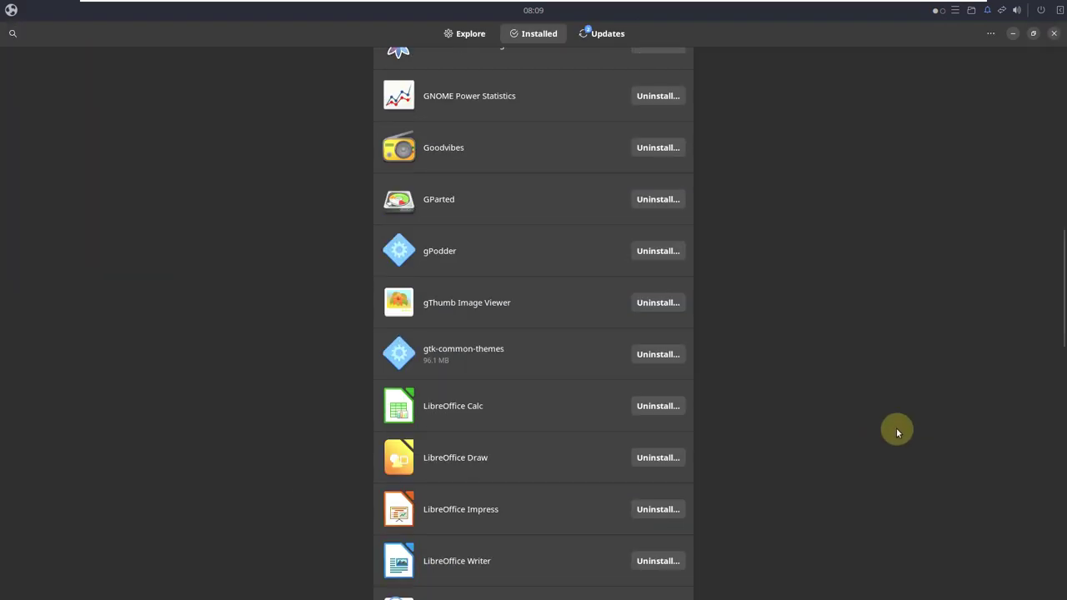
pyautogui.scroll(3, 895, 430)
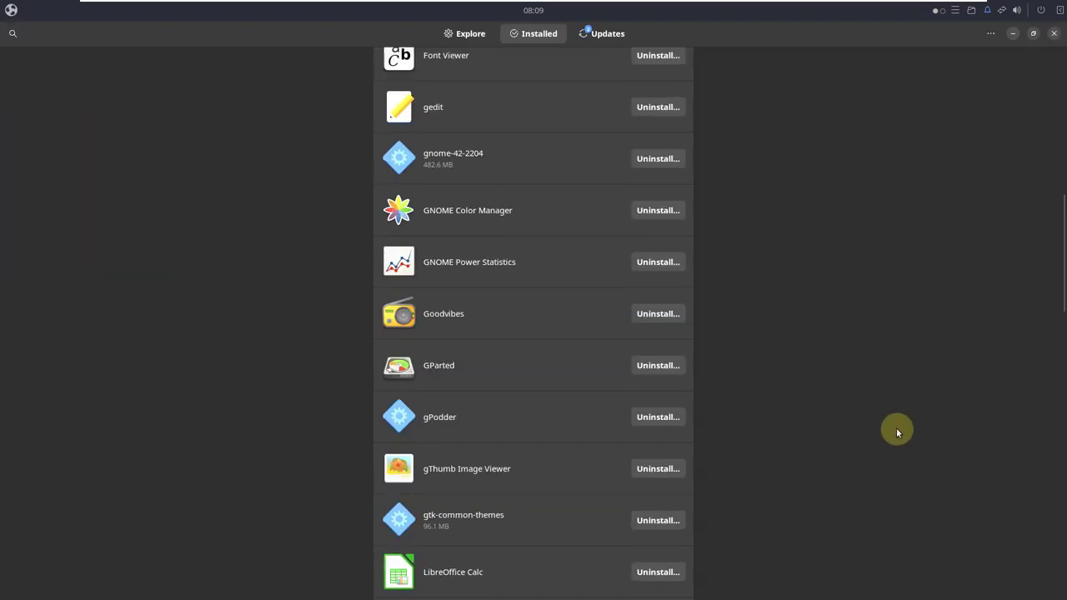
pyautogui.click(554, 116)
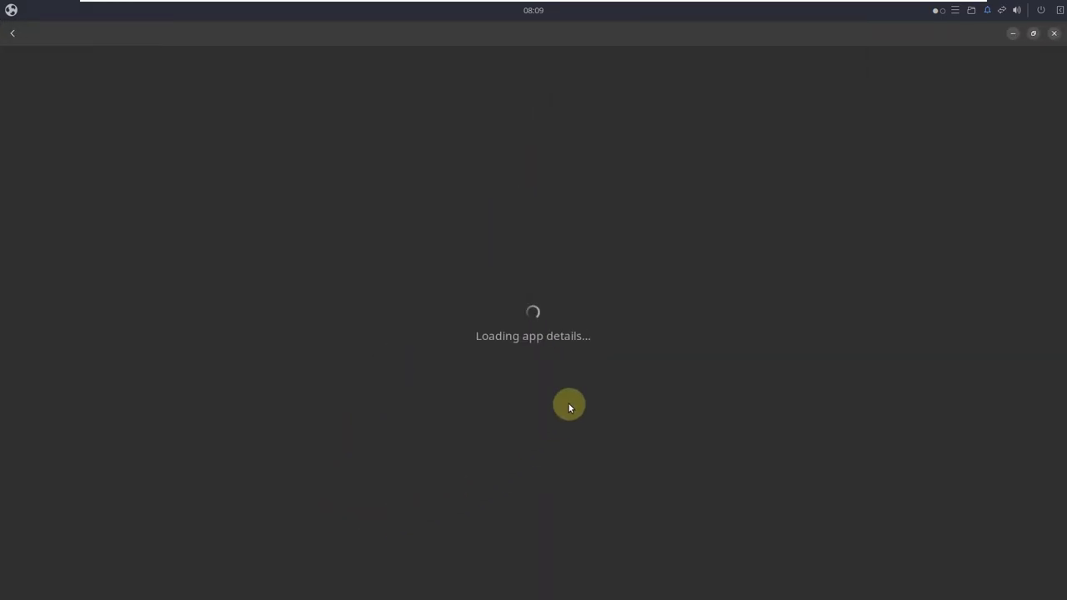
pyautogui.scroll(-10, 403, 541)
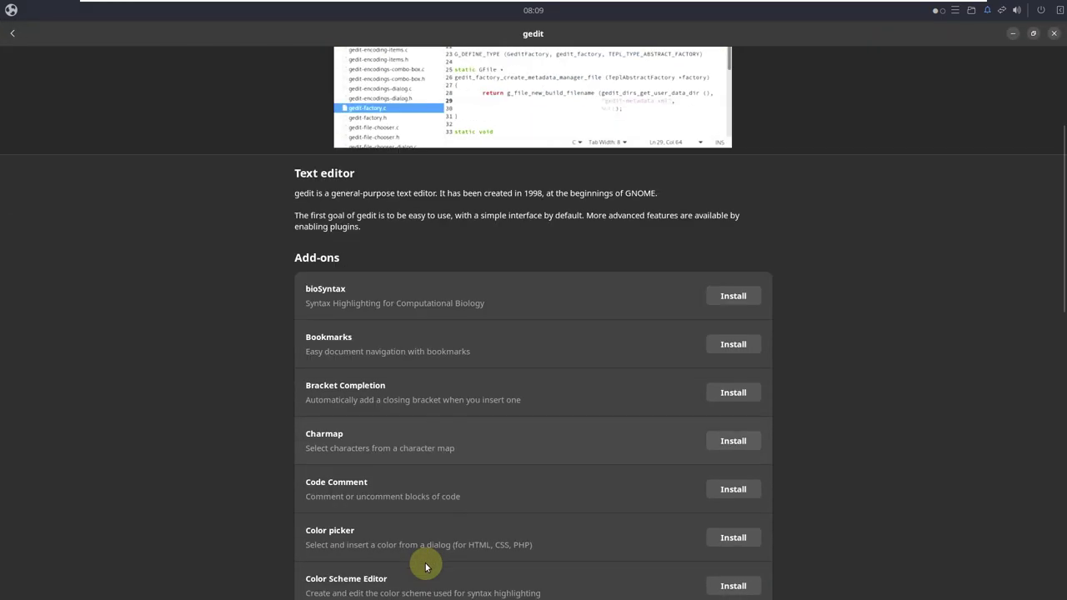
pyautogui.scroll(-4, 425, 567)
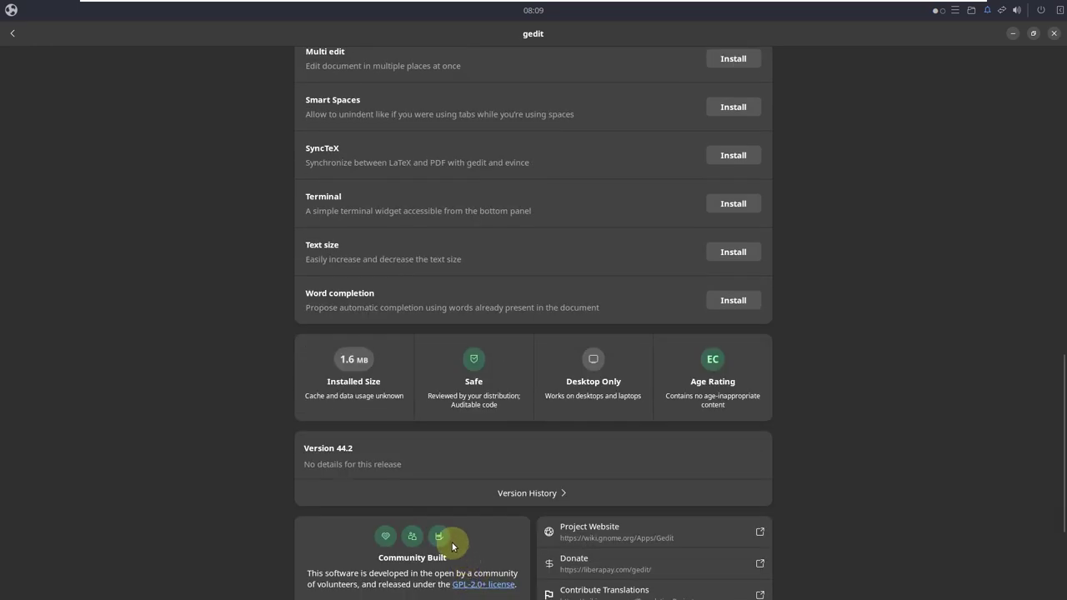
pyautogui.click(12, 35)
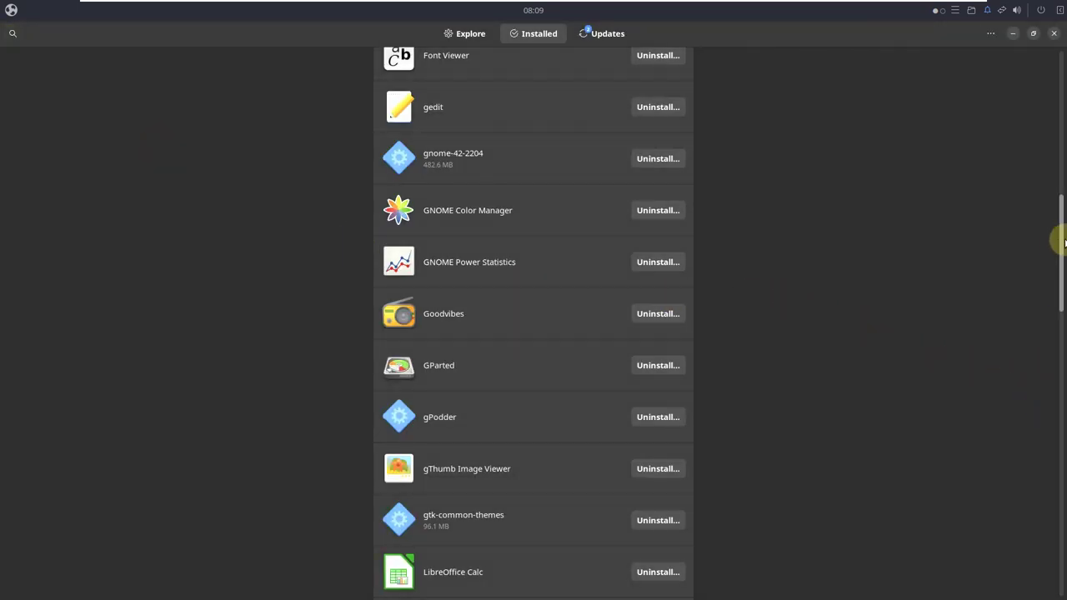
# Step: View the details page of Atril Document Viewer, including its installed size and version, and close the Software store
pyautogui.moveTo(1059, 238); pyautogui.dragTo(1050, 66)
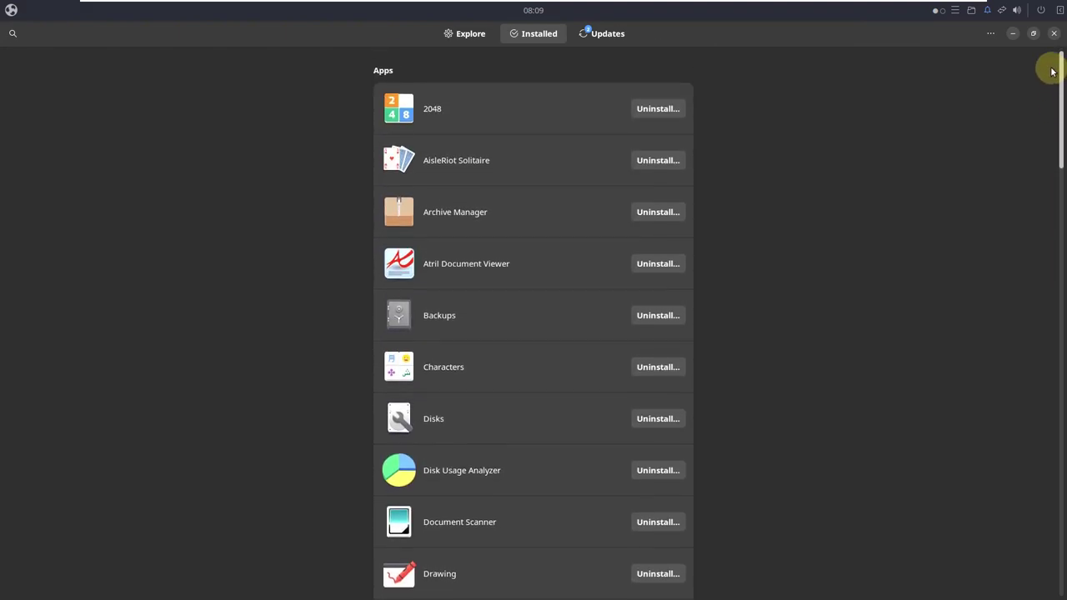
pyautogui.click(534, 268)
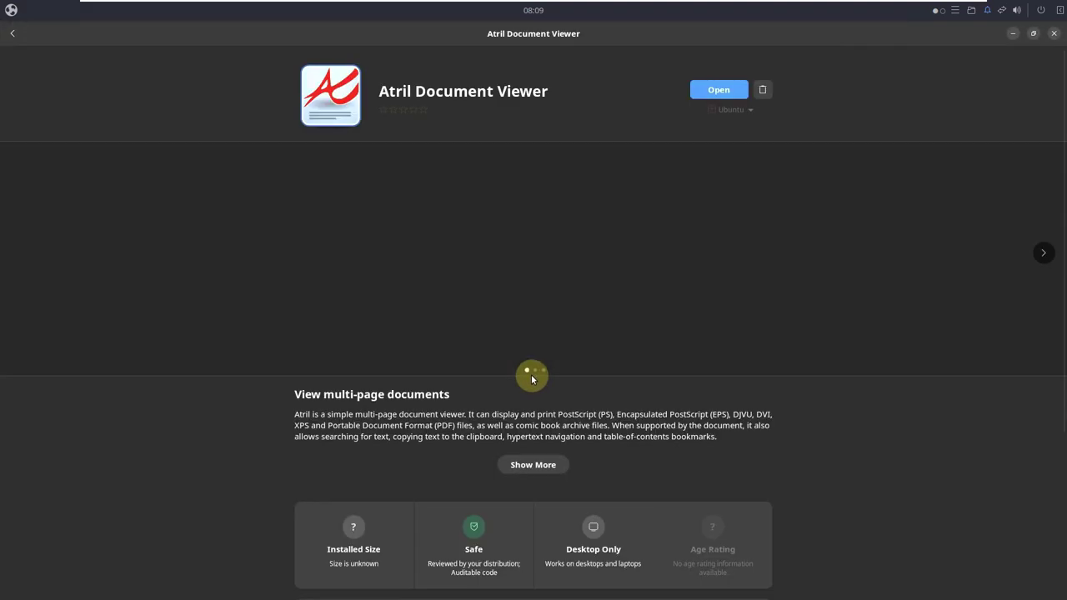
pyautogui.scroll(-3, 413, 496)
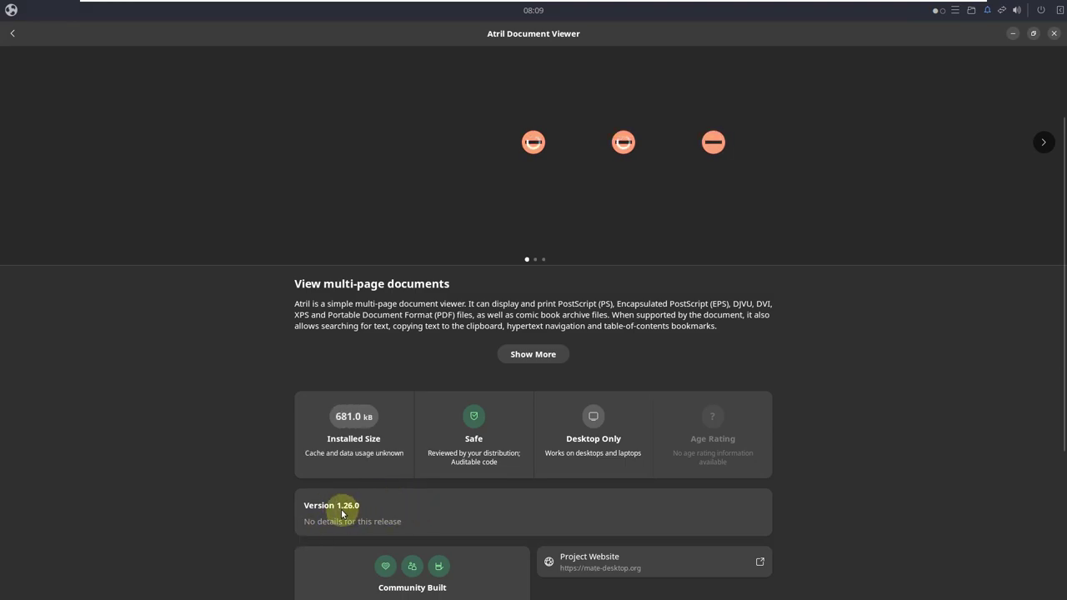
pyautogui.scroll(-1, 520, 520)
pyautogui.scroll(-1, 567, 475)
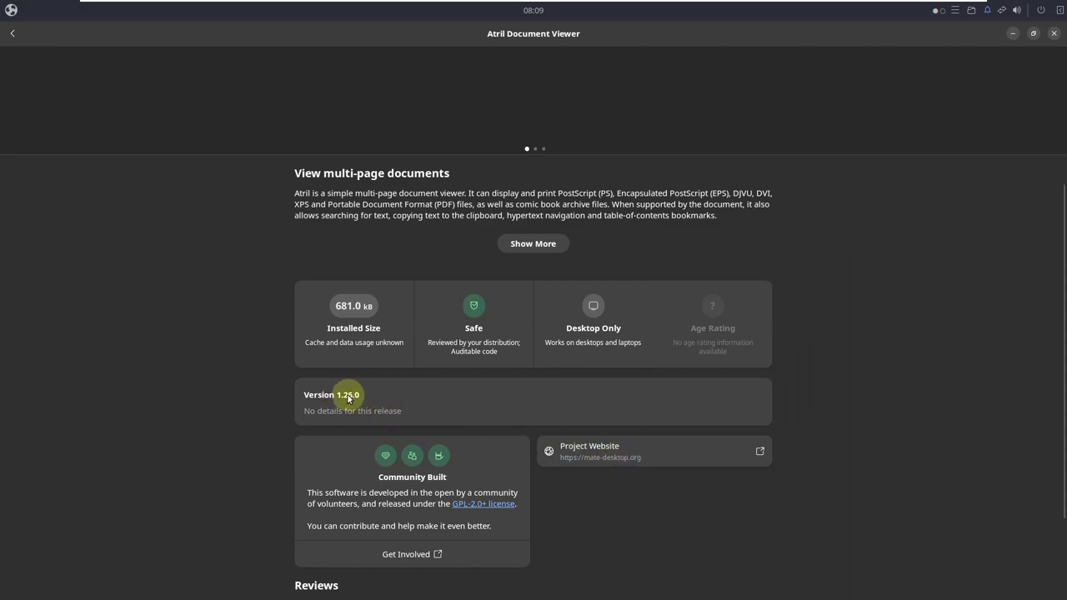
pyautogui.click(1051, 34)
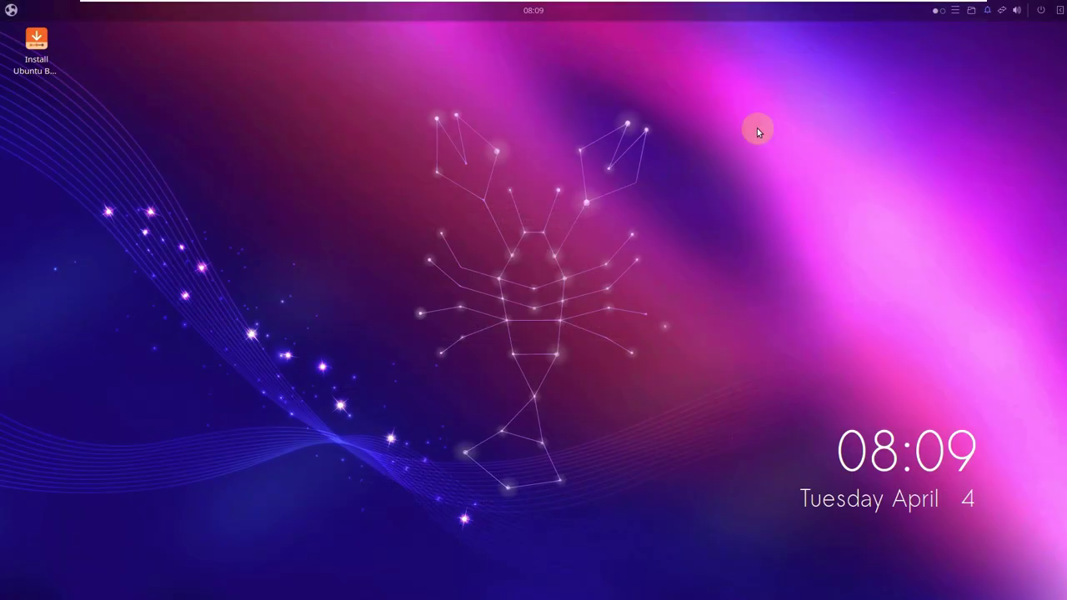
# Step: Look through the final pages of the application menu, and launch Software Sources and Software Updater from it
pyautogui.click(12, 10)
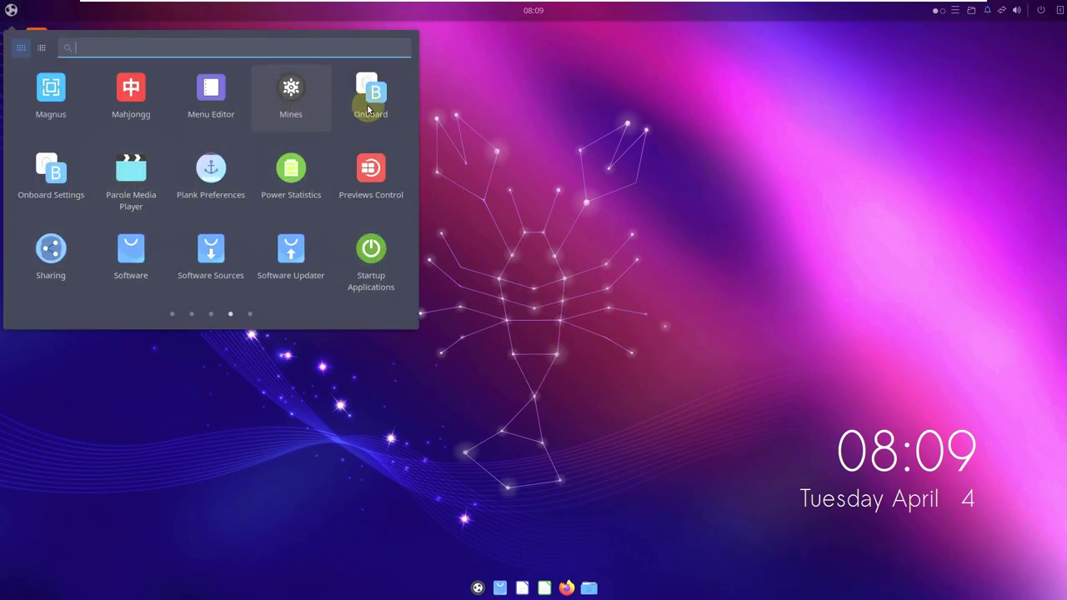
pyautogui.scroll(-1, 347, 284)
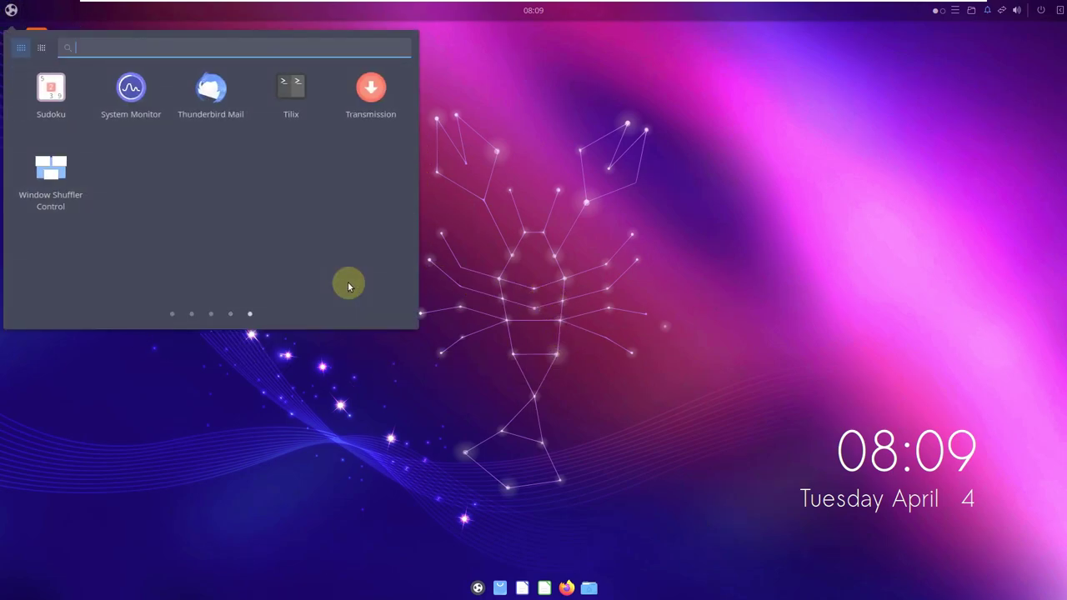
pyautogui.scroll(1, 348, 285)
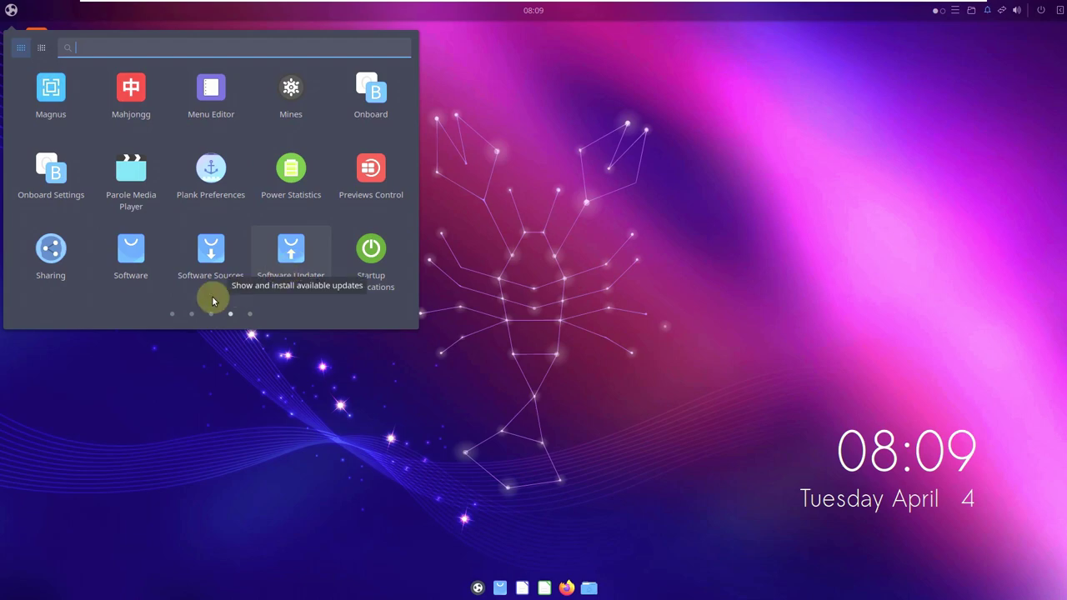
pyautogui.click(205, 265)
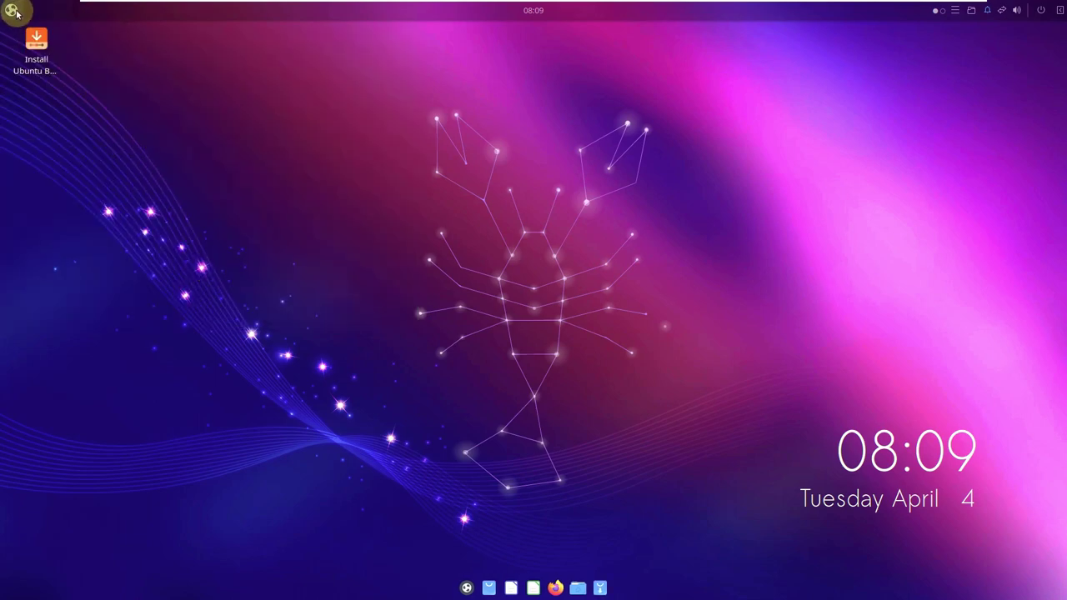
pyautogui.click(12, 10)
pyautogui.click(295, 278)
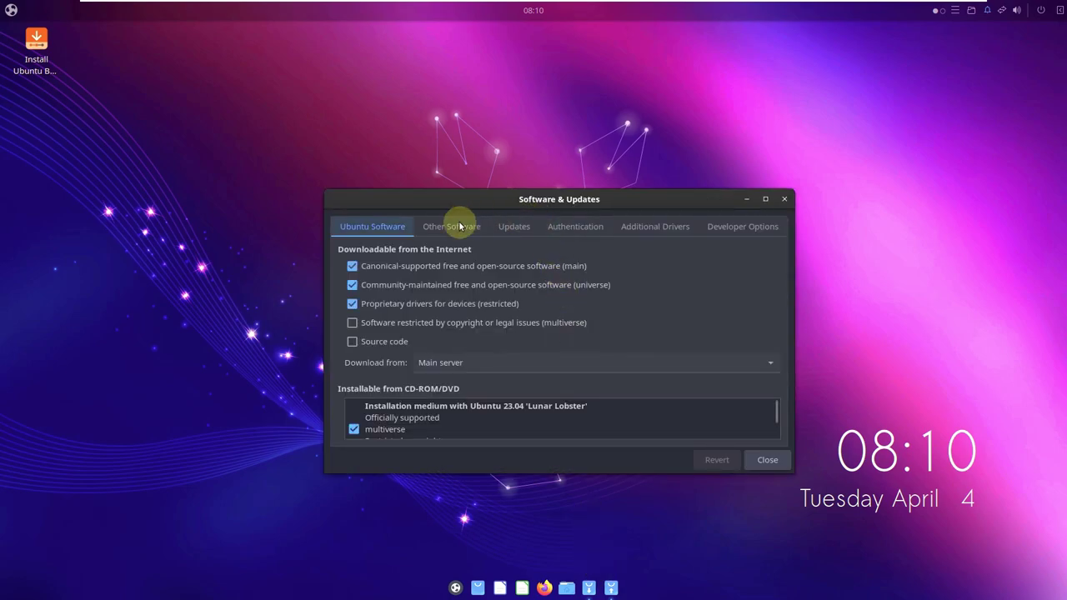
# Step: Review the Other Software, Updates, Authentication, Additional Drivers and Developer Options settings, and dismiss Software Updater without installing the updates
pyautogui.click(459, 226)
pyautogui.click(513, 230)
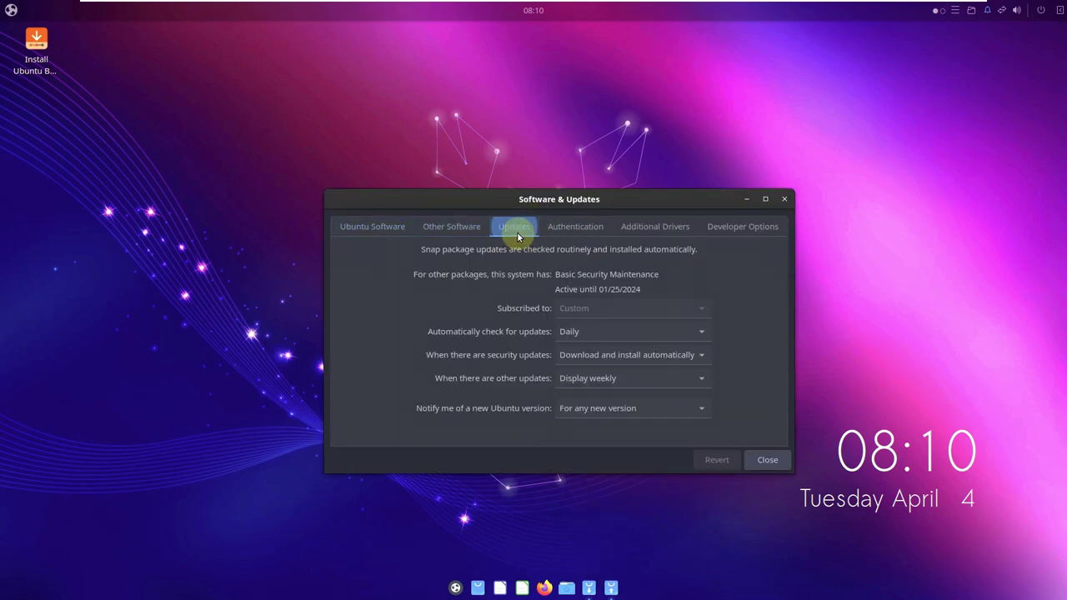
pyautogui.click(573, 236)
pyautogui.click(650, 225)
pyautogui.click(725, 227)
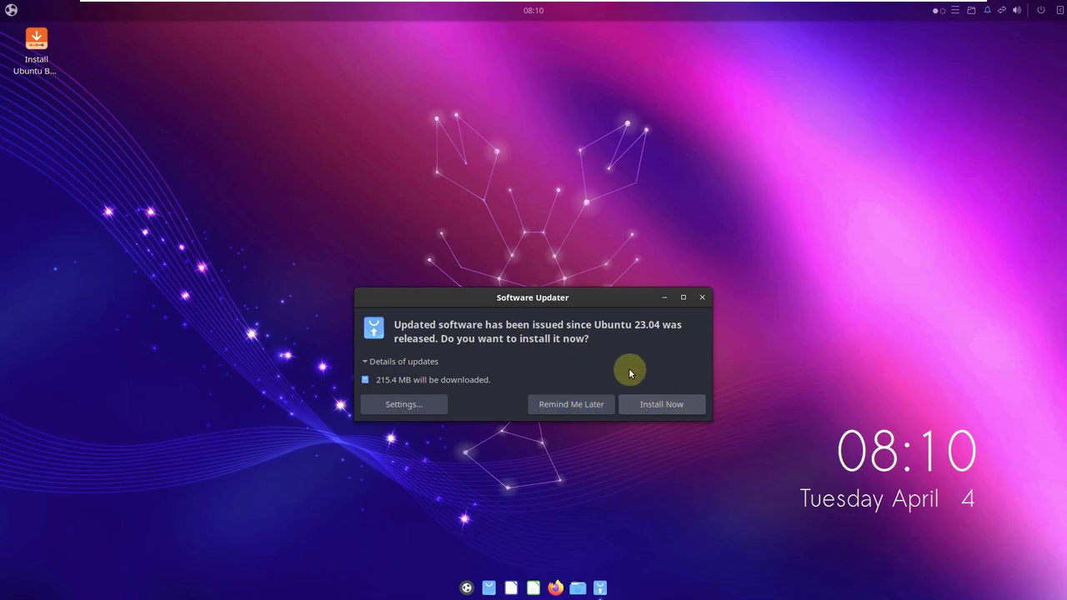
pyautogui.click(700, 297)
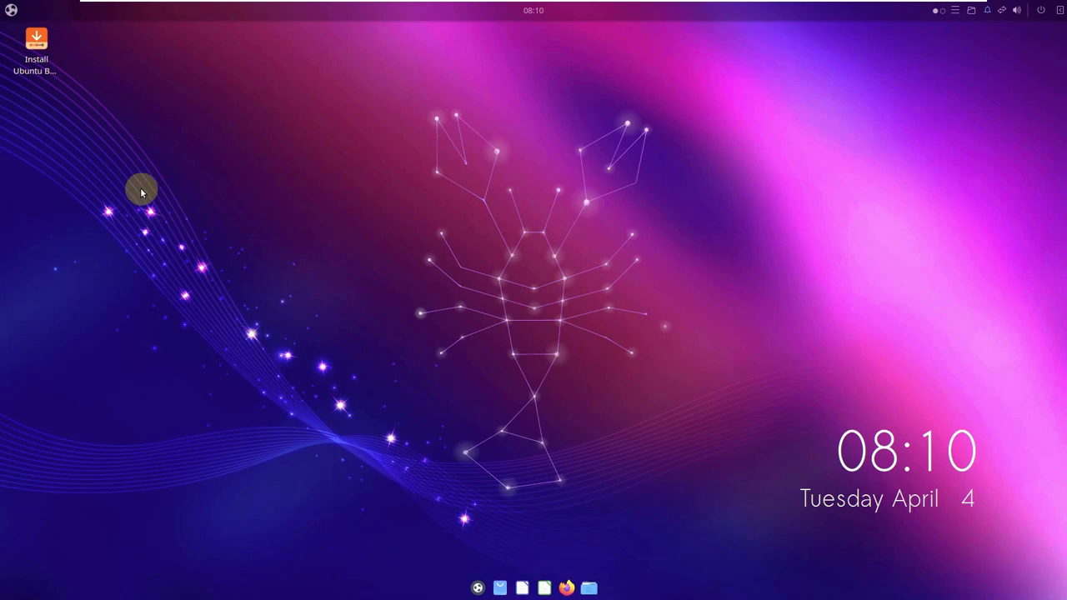
# Step: Launch System Monitor from the application menu, move its window toward the middle of the desktop and maximize it
pyautogui.click(11, 10)
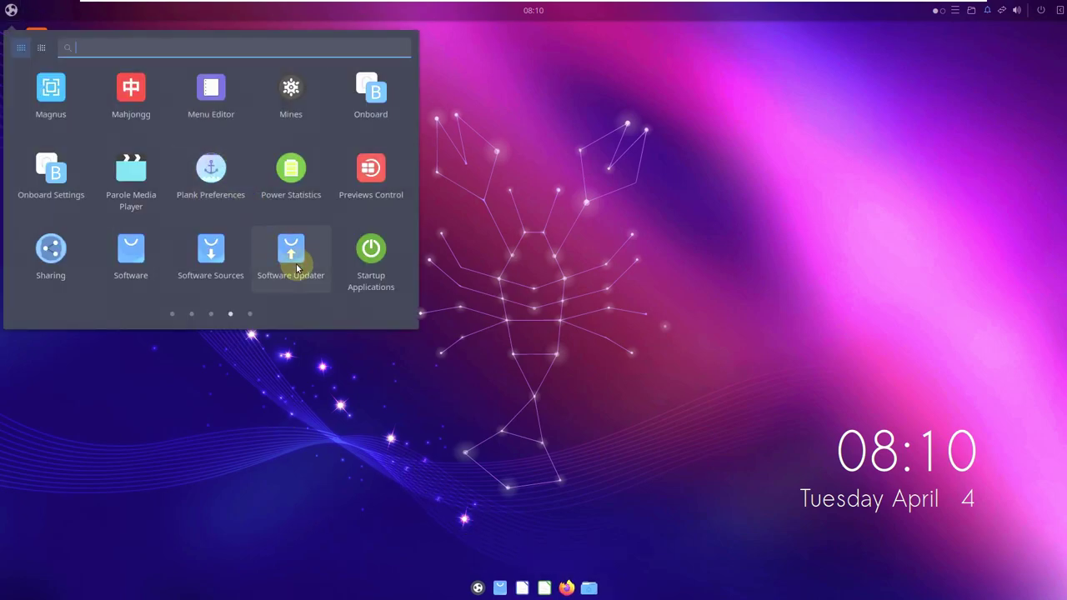
pyautogui.scroll(-1, 296, 268)
pyautogui.click(113, 83)
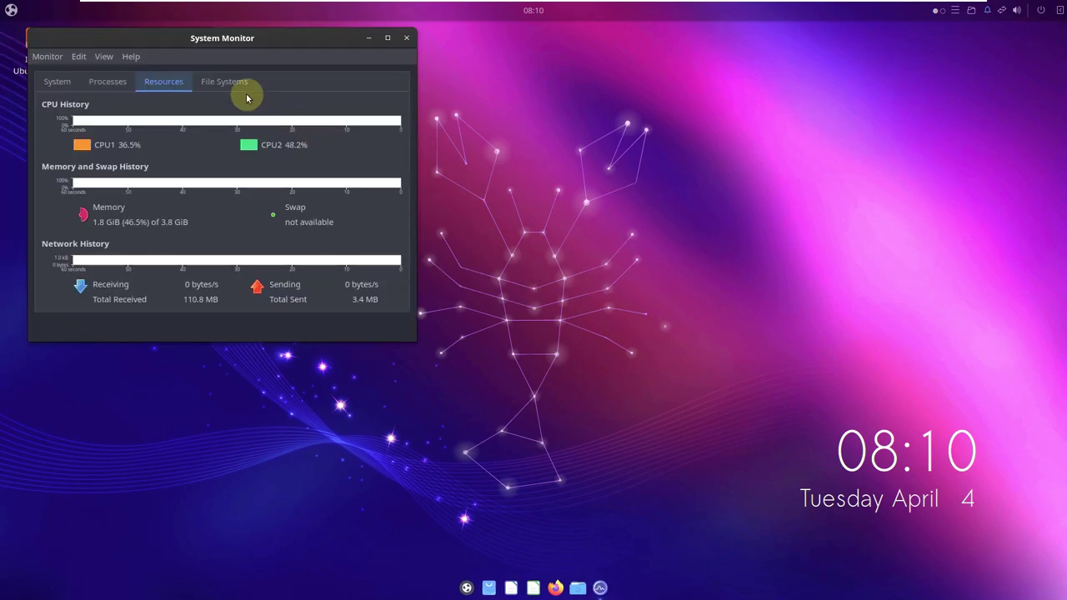
pyautogui.moveTo(303, 41); pyautogui.dragTo(607, 91)
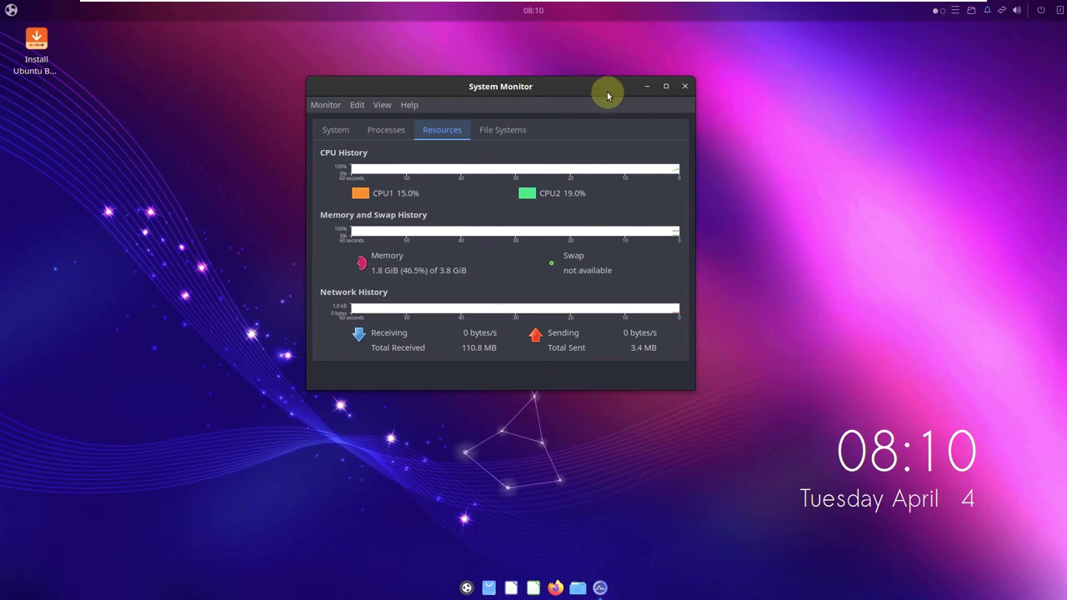
pyautogui.click(672, 88)
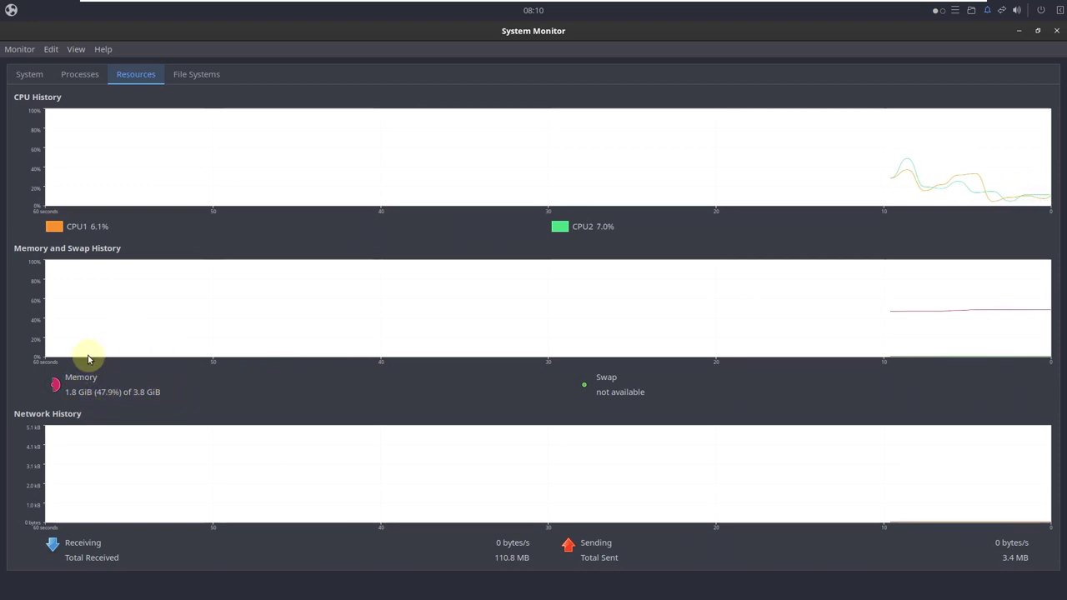
# Step: View the system and hardware information in System Monitor, and look through the list of running processes
pyautogui.click(32, 73)
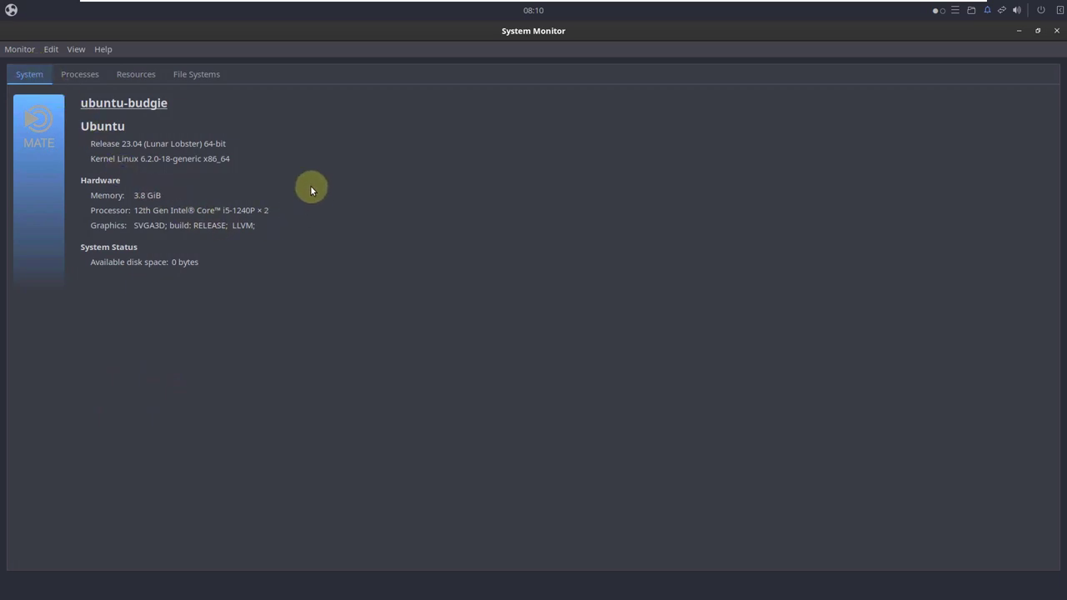
pyautogui.click(80, 83)
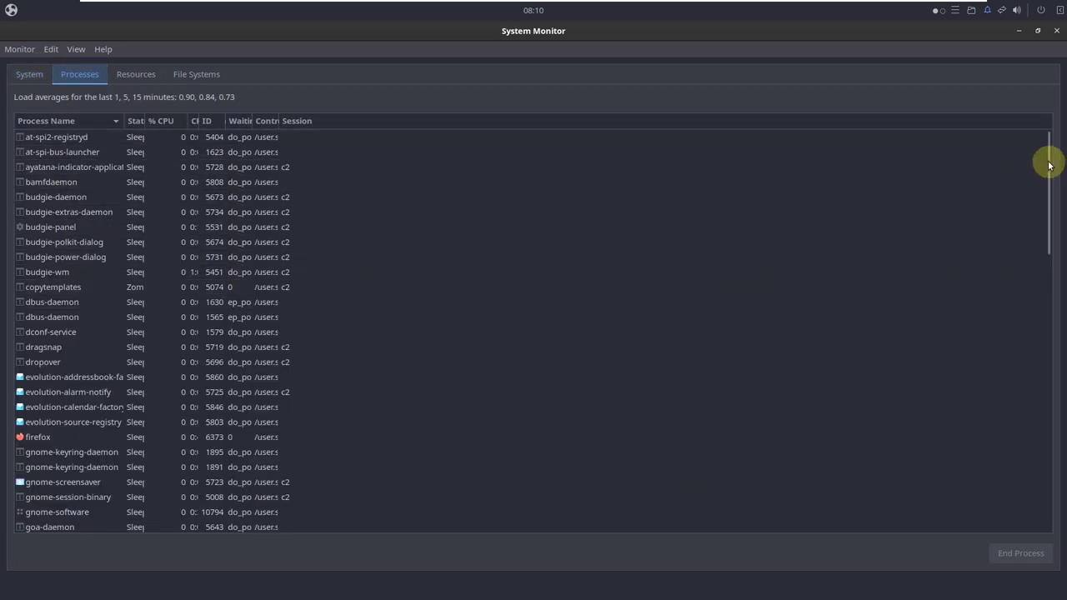
pyautogui.moveTo(1047, 164); pyautogui.dragTo(1044, 129)
pyautogui.moveTo(1047, 161); pyautogui.dragTo(1040, 119)
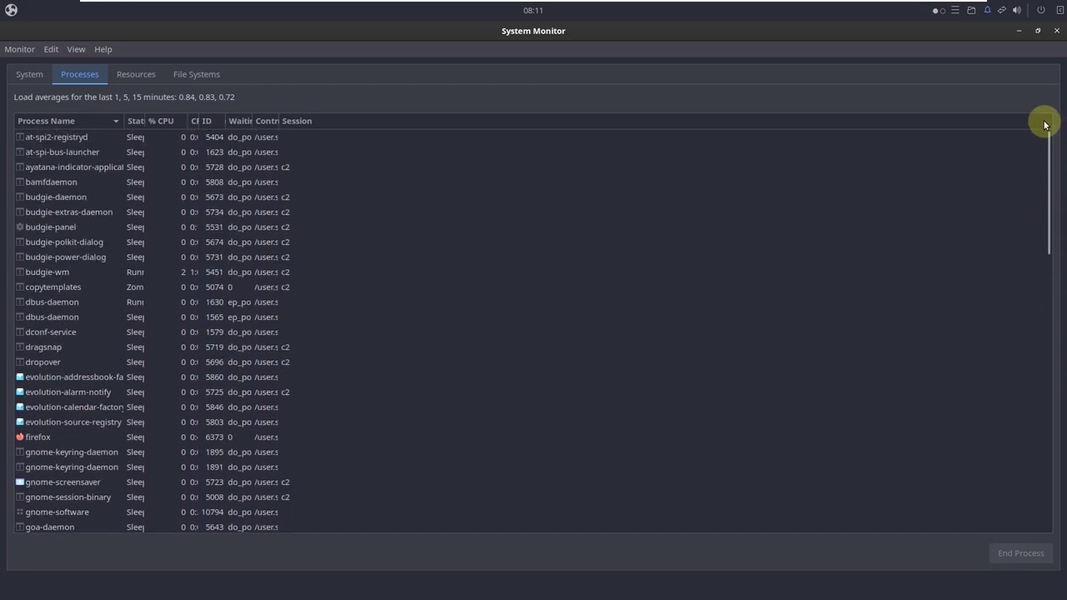
# Step: Examine the resource graphs and file systems, revisit the system, process and resource views, and close System Monitor
pyautogui.click(124, 75)
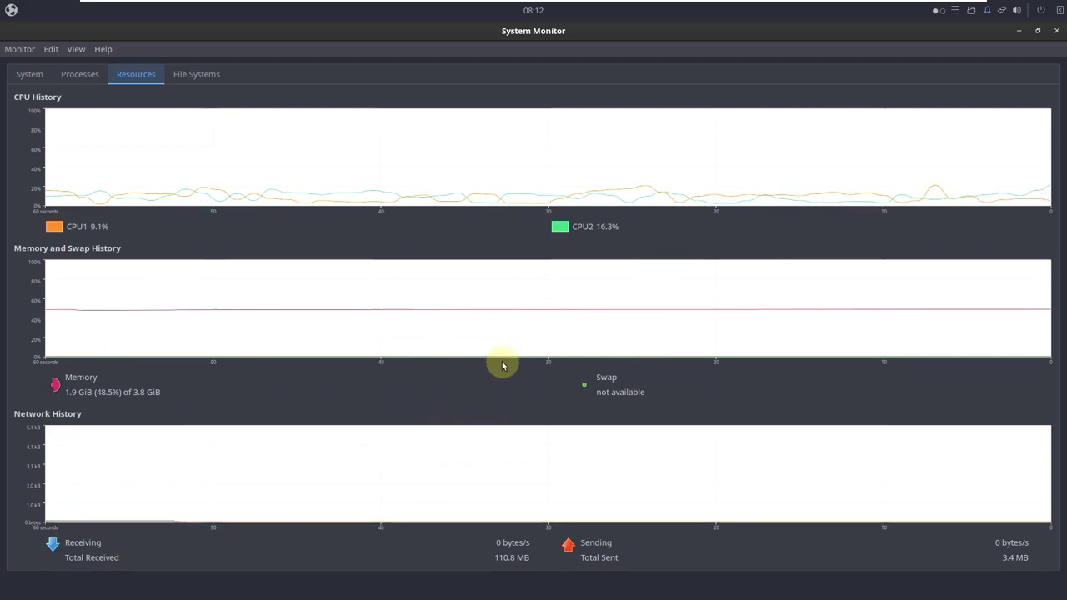
pyautogui.click(177, 77)
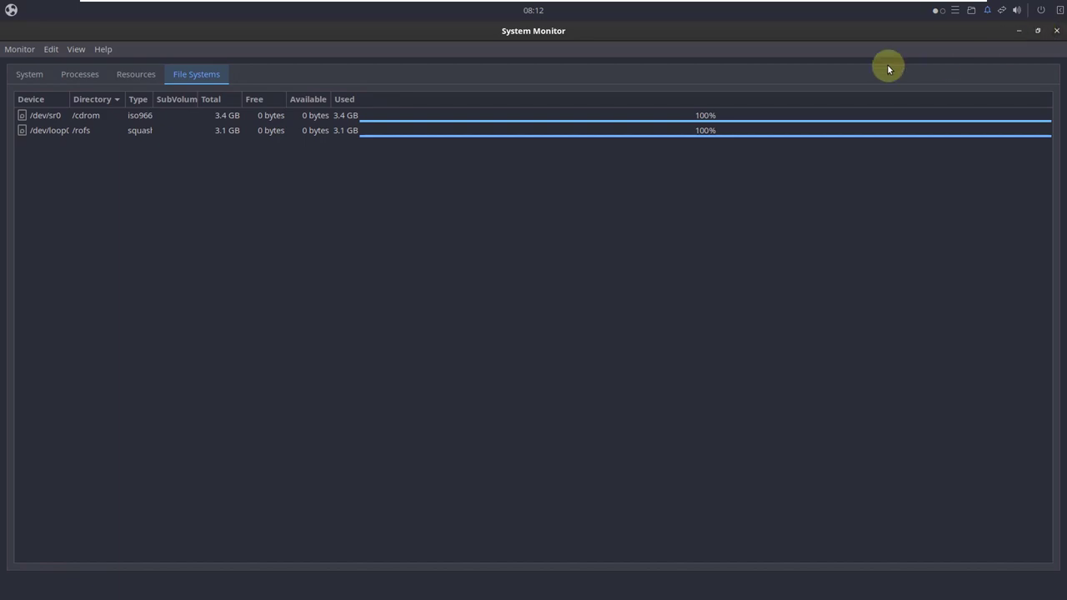
pyautogui.click(31, 75)
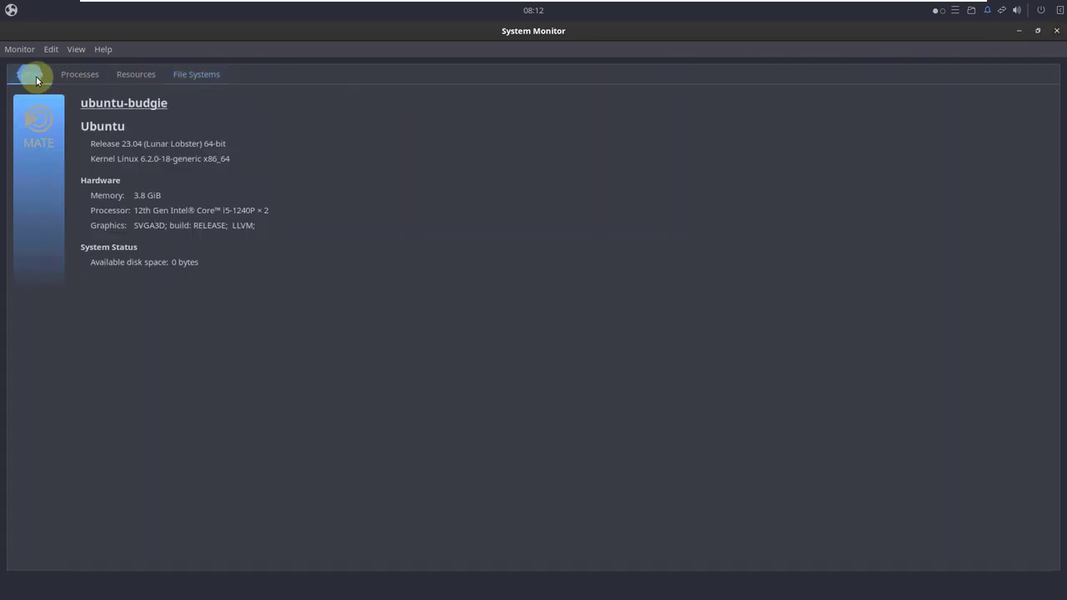
pyautogui.click(80, 75)
pyautogui.click(136, 74)
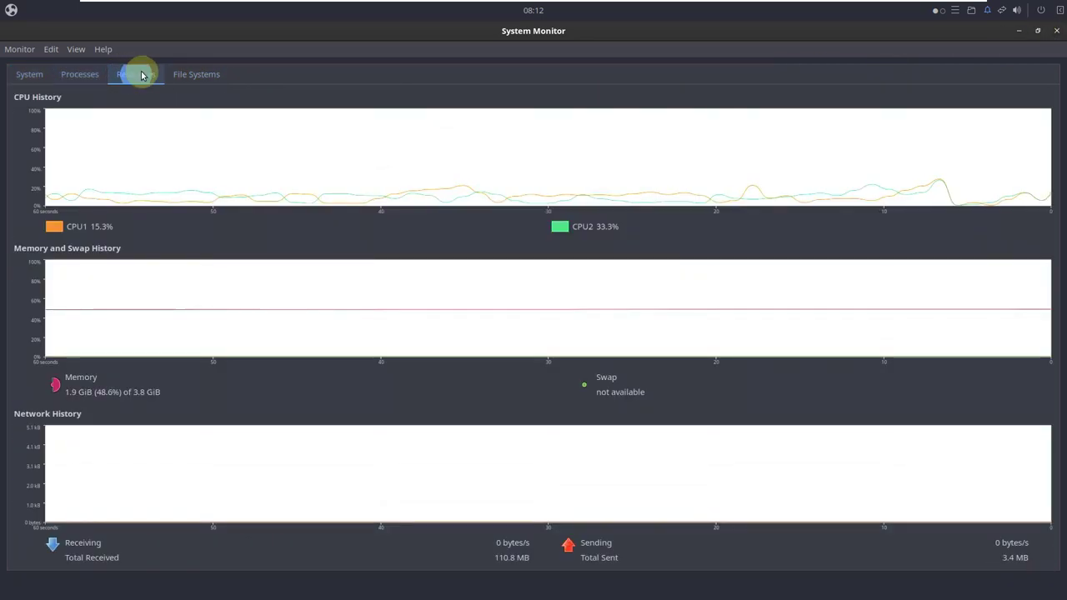
pyautogui.click(1056, 30)
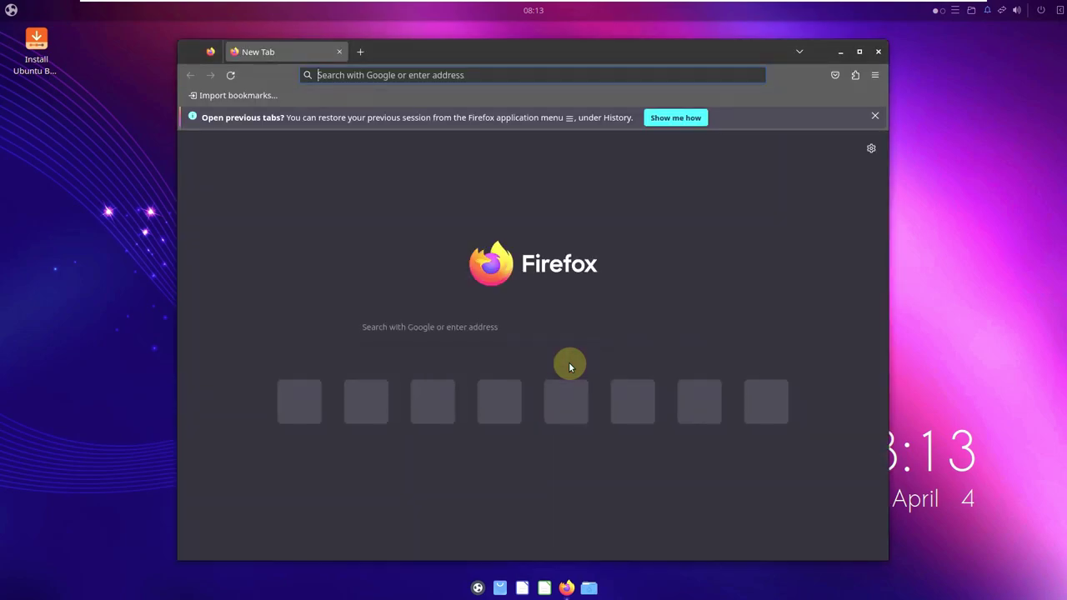
# Step: Go to youtube.com/9to5linux in Firefox, highlight the channel address, and dismiss the notice about data sent to Mozilla
pyautogui.click(390, 75)
pyautogui.write('yo')
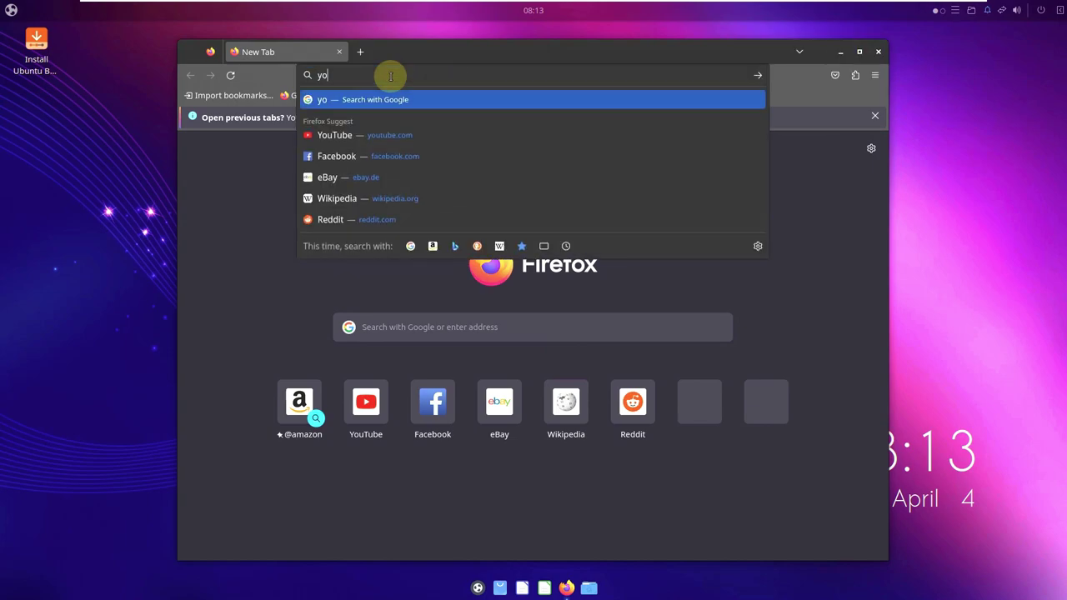
pyautogui.write('utube.com/')
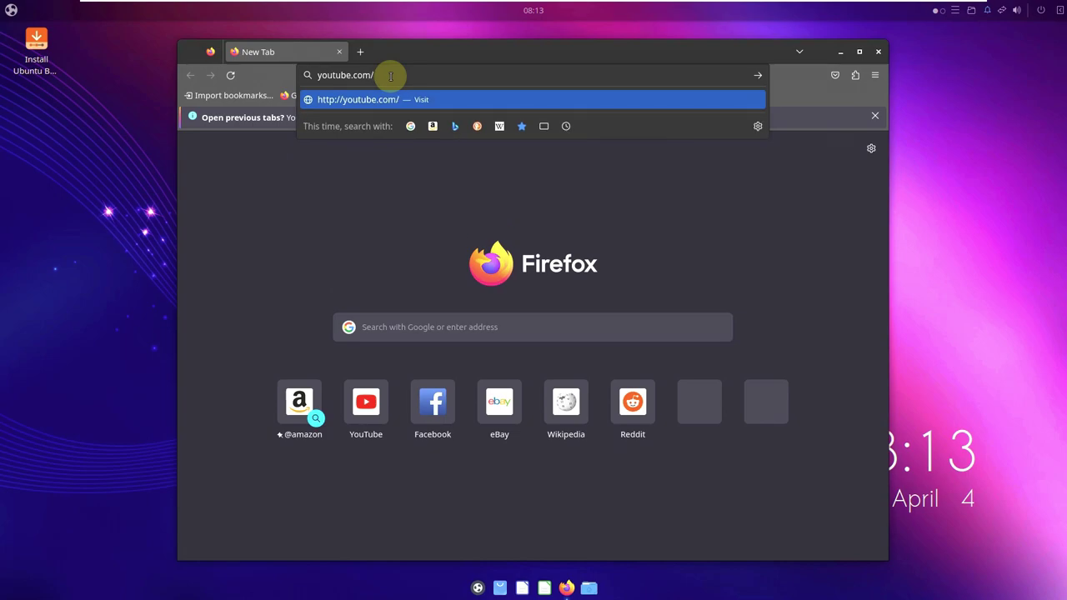
pyautogui.write('9to5linux')
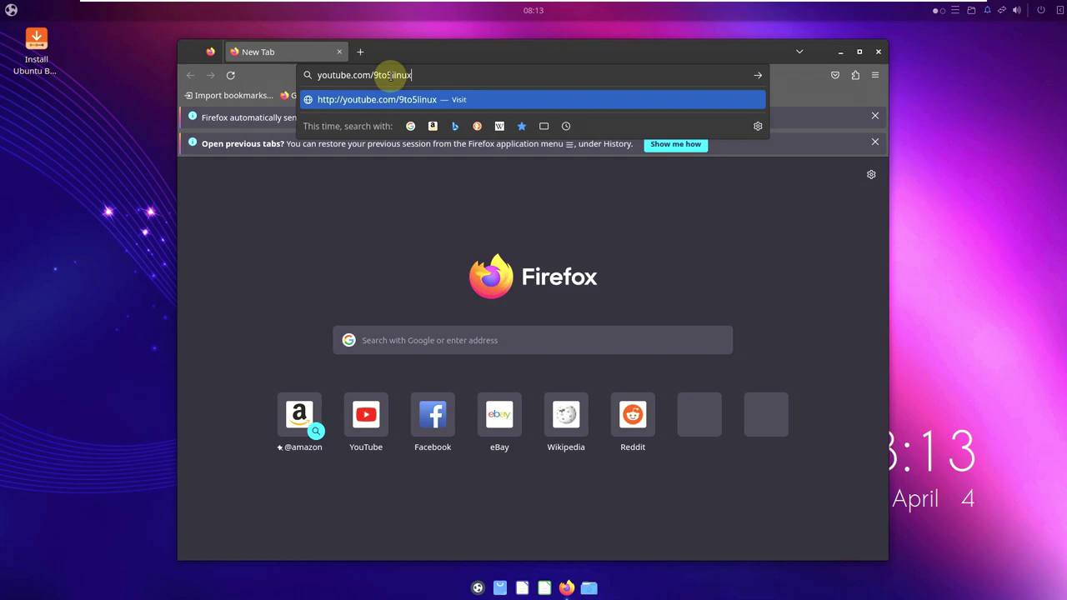
pyautogui.moveTo(421, 77); pyautogui.dragTo(344, 77)
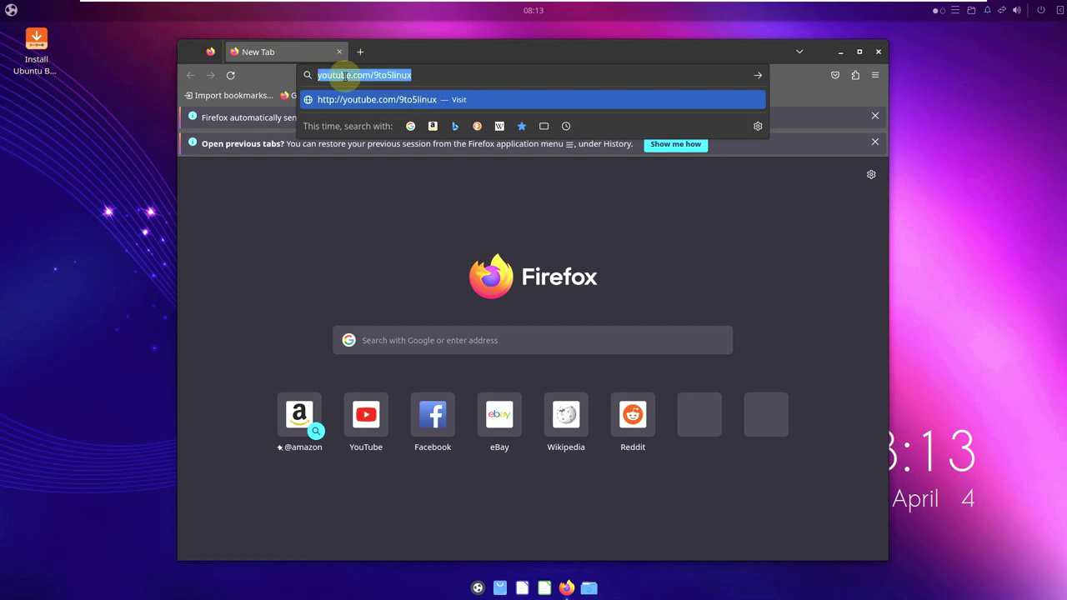
pyautogui.click(434, 79)
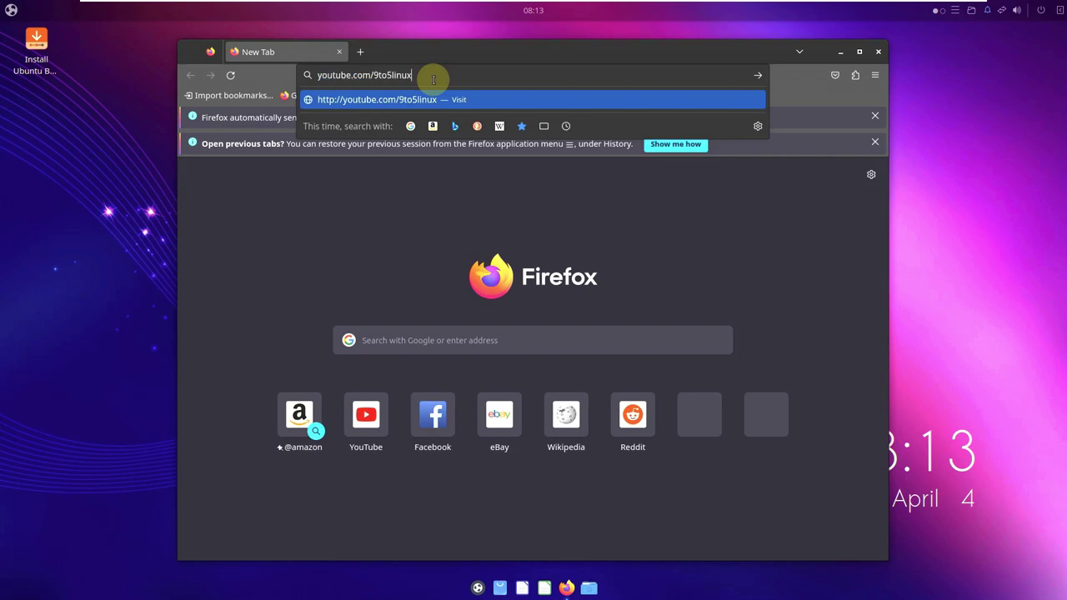
pyautogui.press('Return')
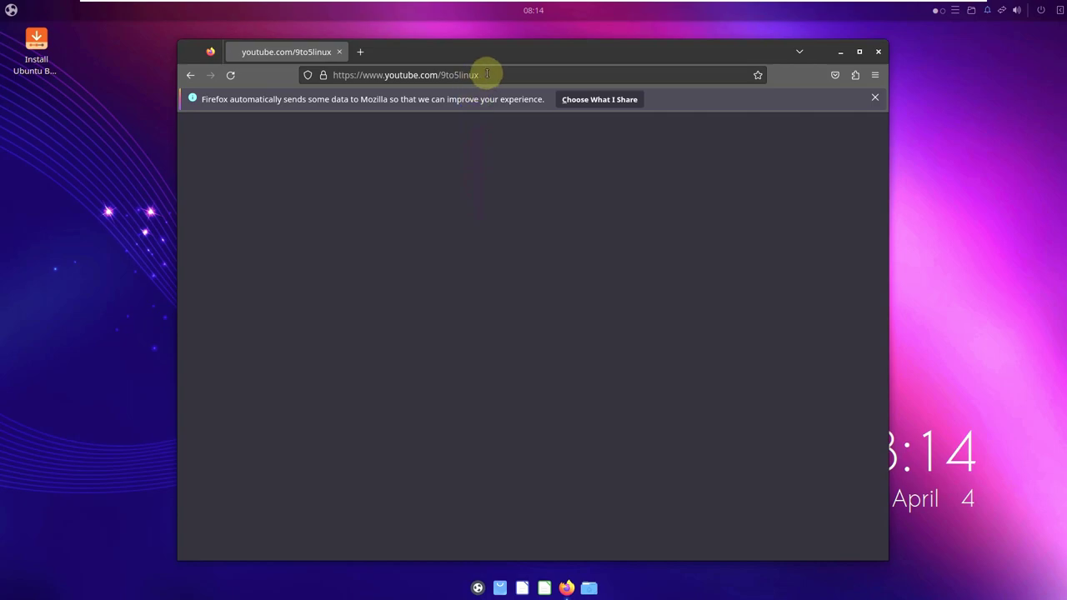
pyautogui.moveTo(487, 74); pyautogui.dragTo(389, 73)
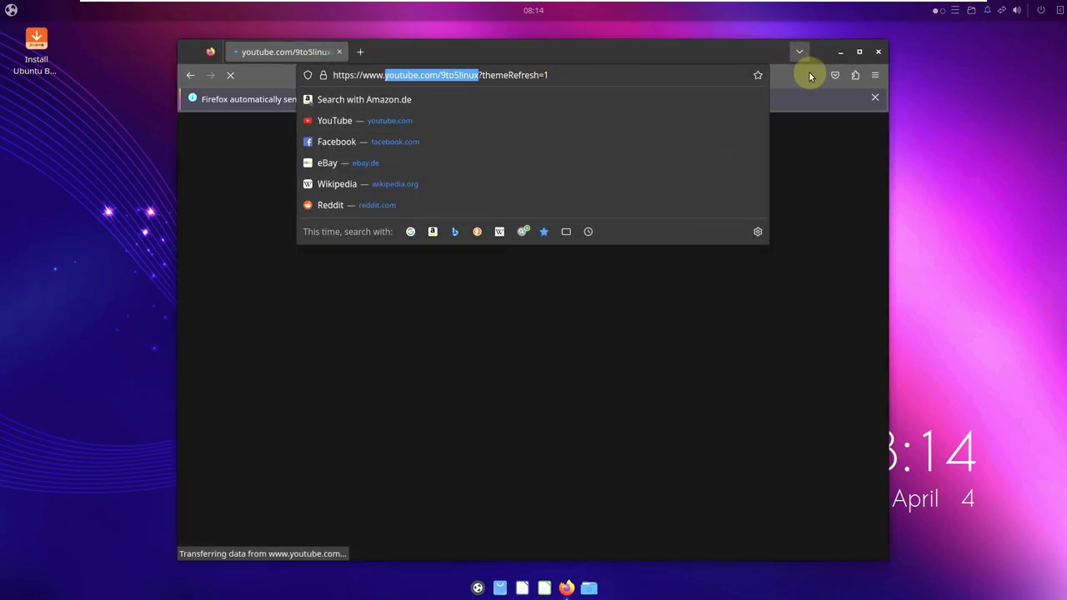
pyautogui.click(785, 100)
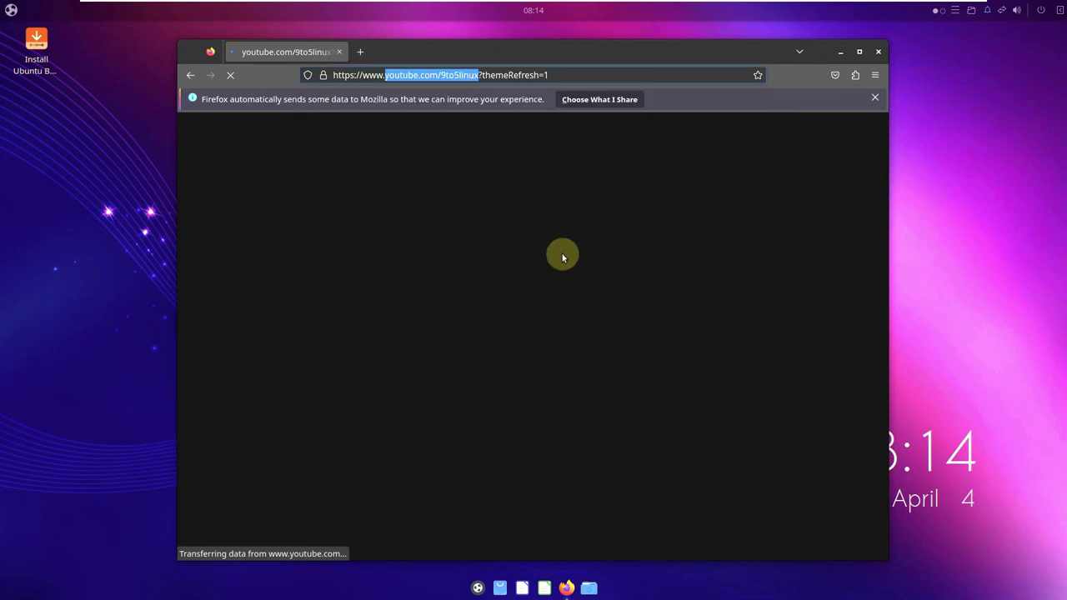
pyautogui.click(874, 98)
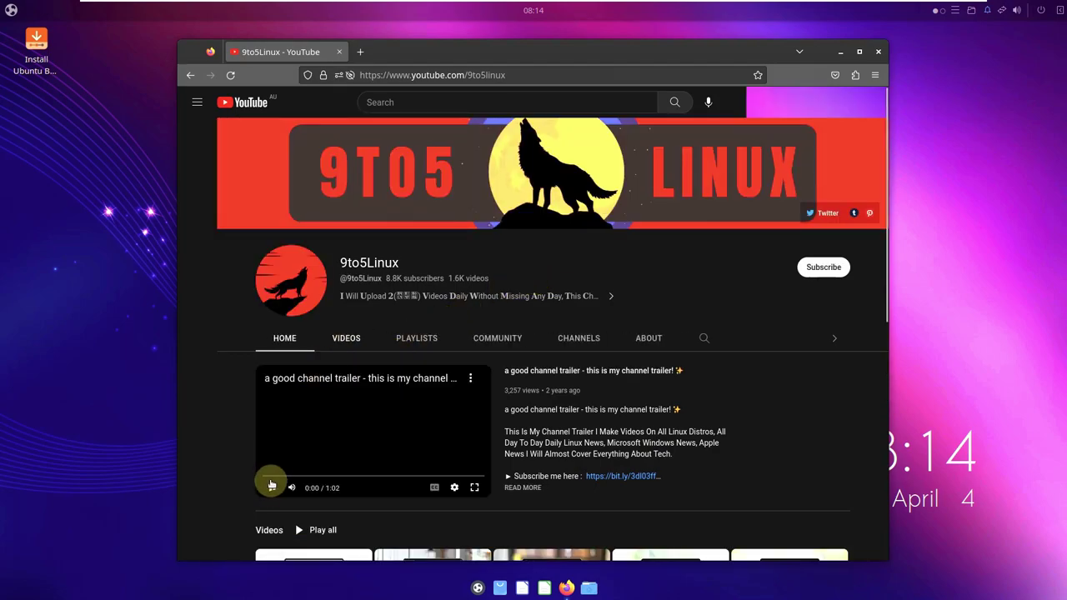
# Step: Browse the channel's playlists, view the full Linux playlist, highlight its video count, and return to the playlists
pyautogui.click(419, 339)
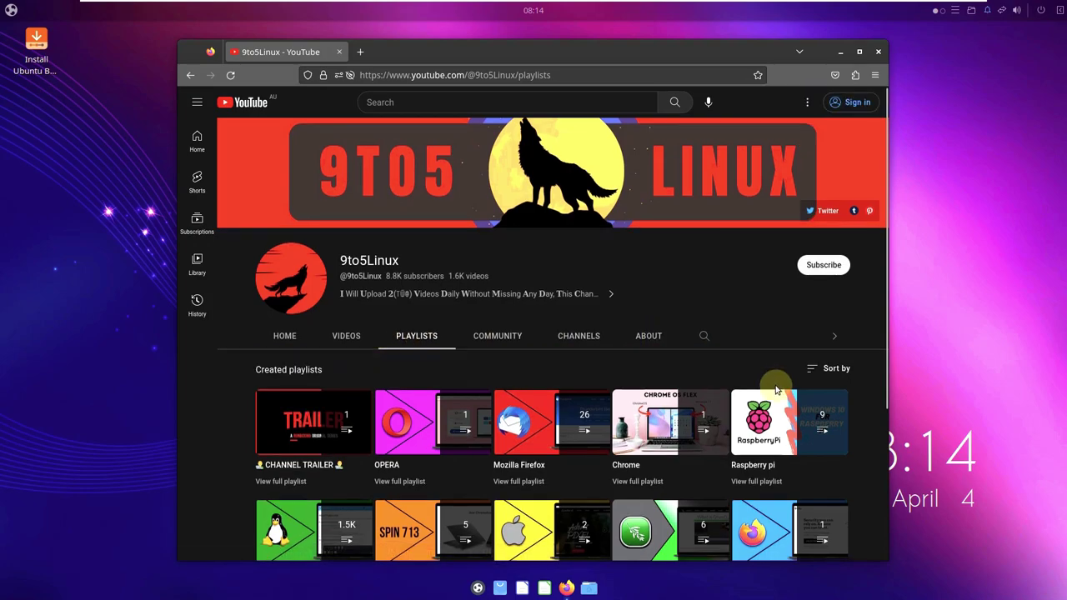
pyautogui.scroll(-4, 537, 418)
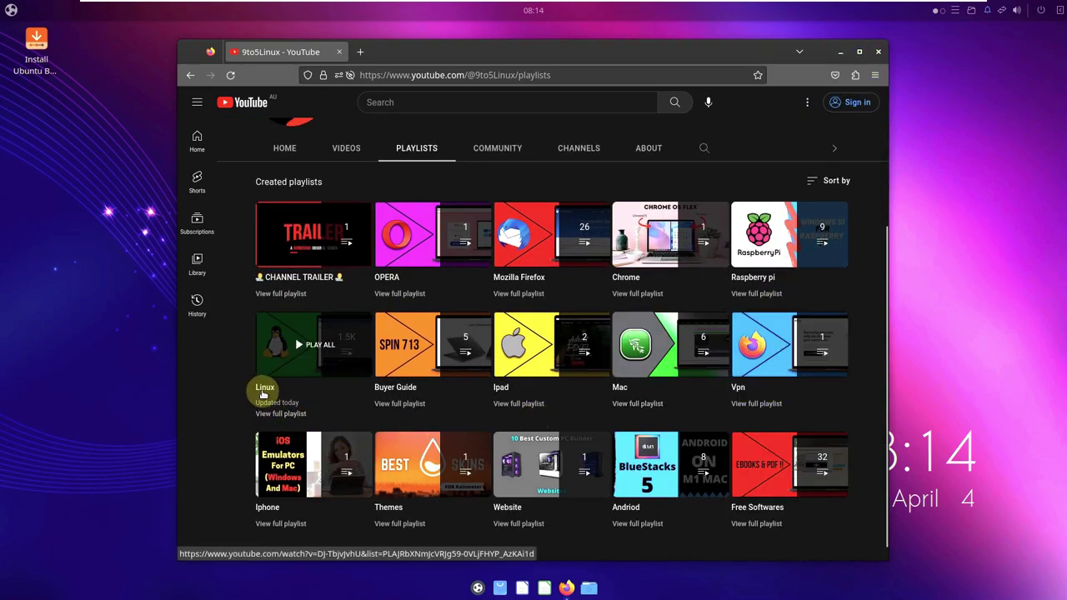
pyautogui.click(280, 449)
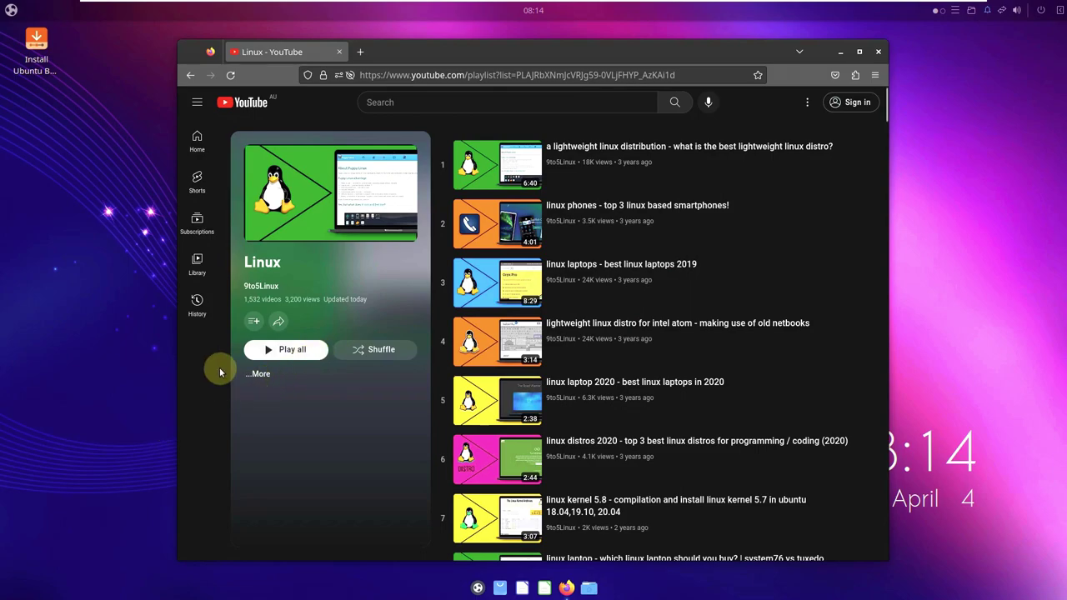
pyautogui.moveTo(286, 298); pyautogui.dragTo(243, 298)
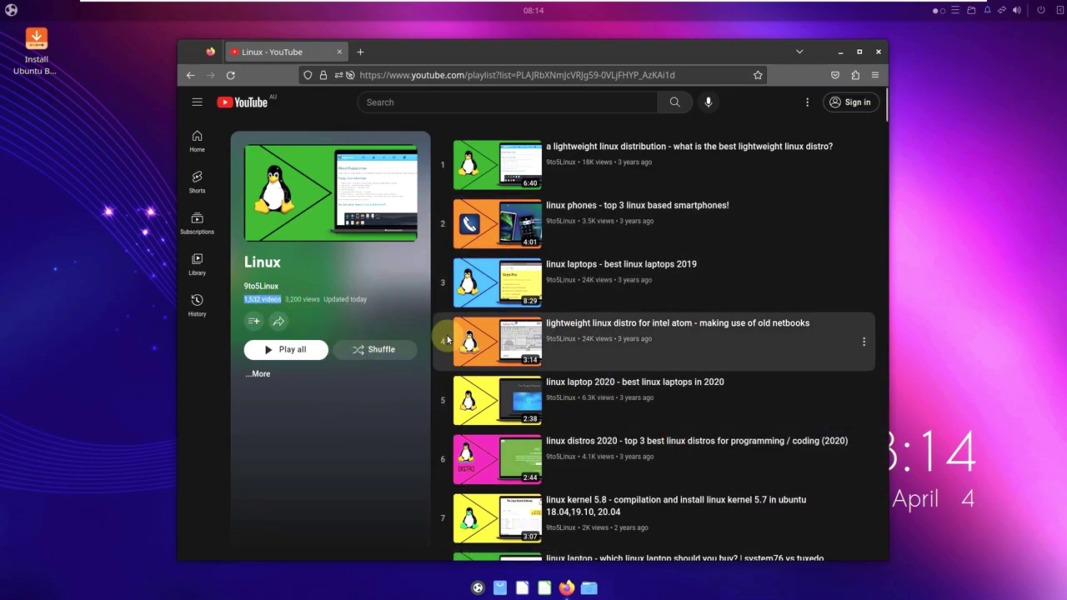
pyautogui.click(190, 75)
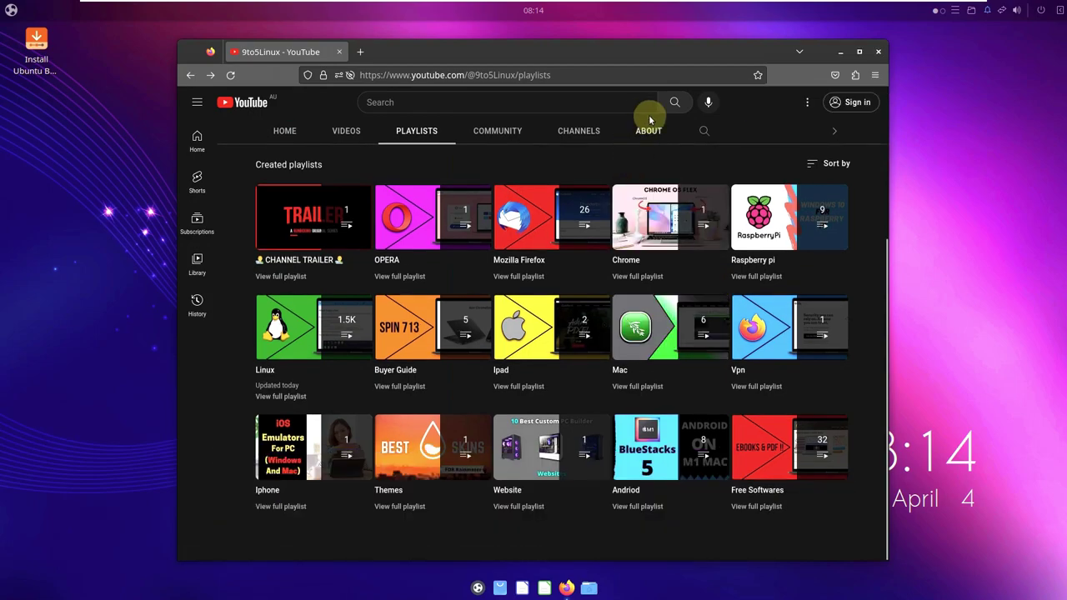
# Step: Search within the 9to5Linux channel for "zorin os"
pyautogui.click(705, 263)
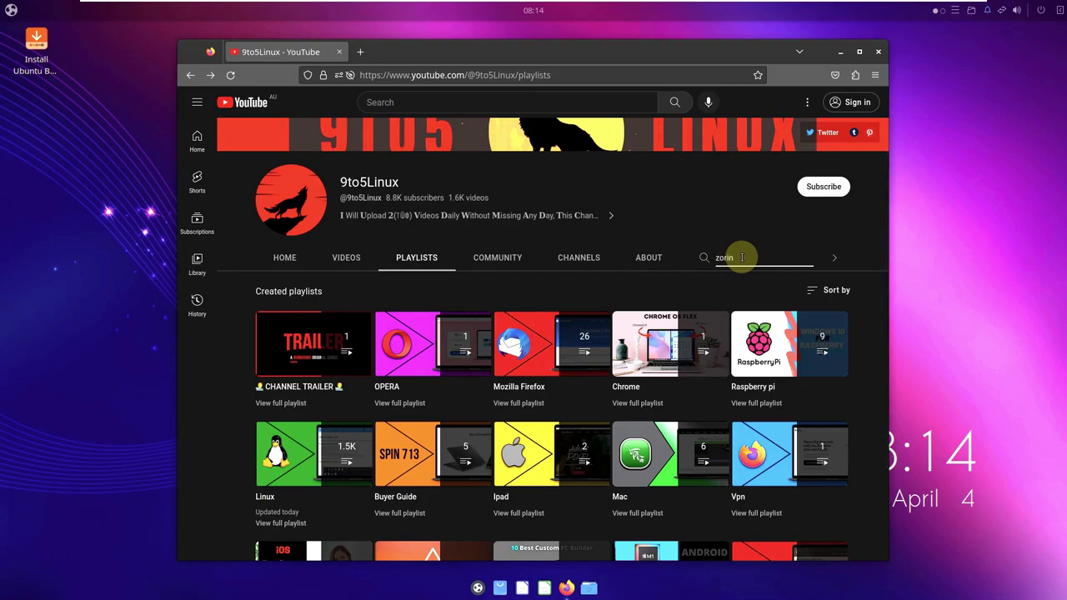
pyautogui.write('zorin os')
pyautogui.press('Return')
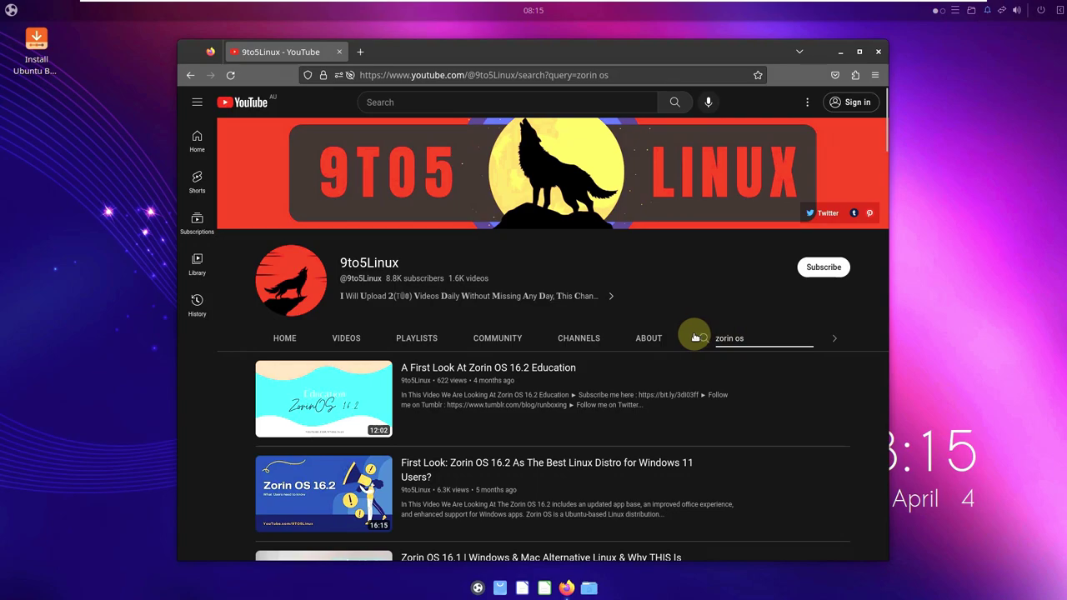
pyautogui.click(753, 339)
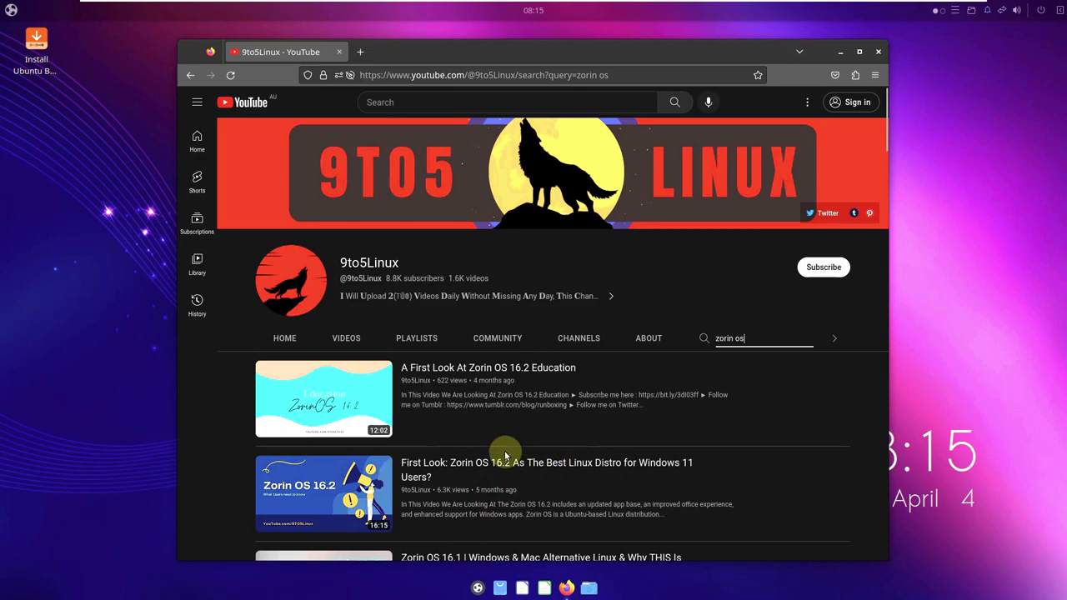
# Step: View the channel's About page and highlight the sentence on daily uploads in its description, then clear the highlight
pyautogui.click(645, 345)
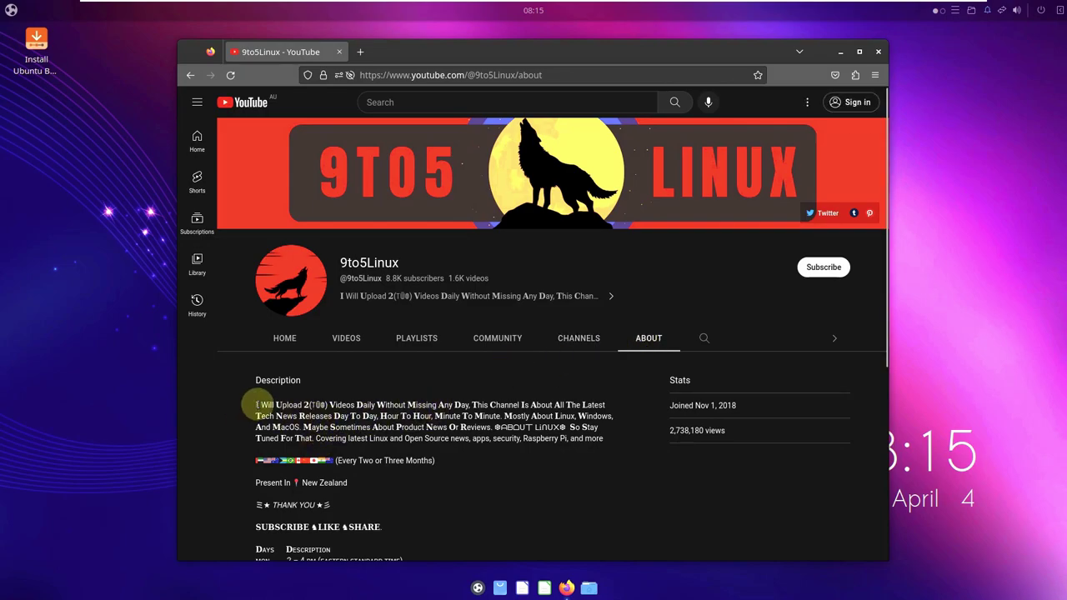
pyautogui.moveTo(256, 405); pyautogui.dragTo(470, 405)
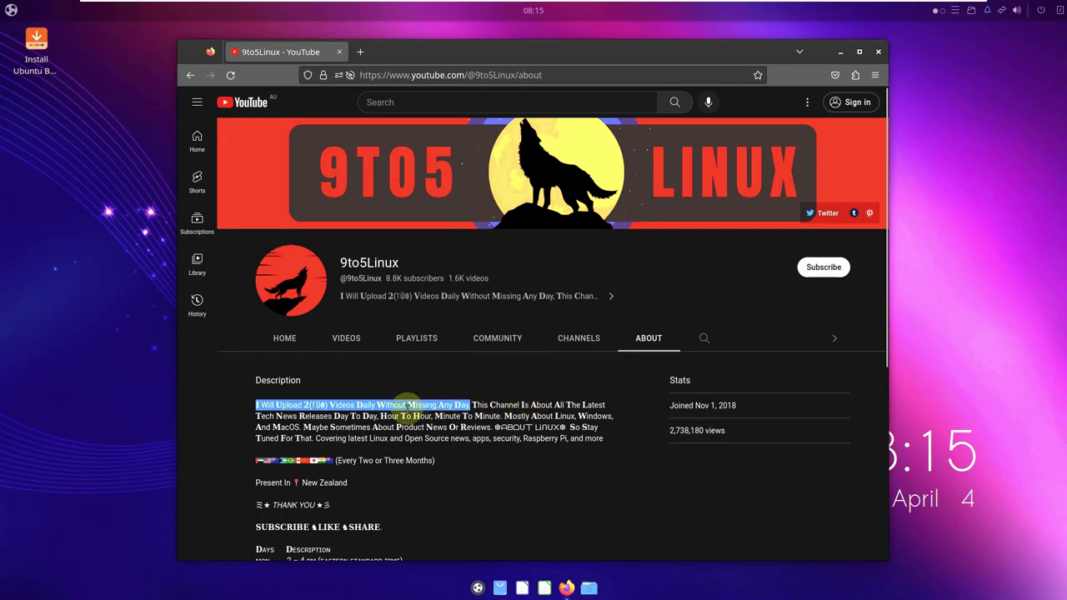
pyautogui.click(461, 390)
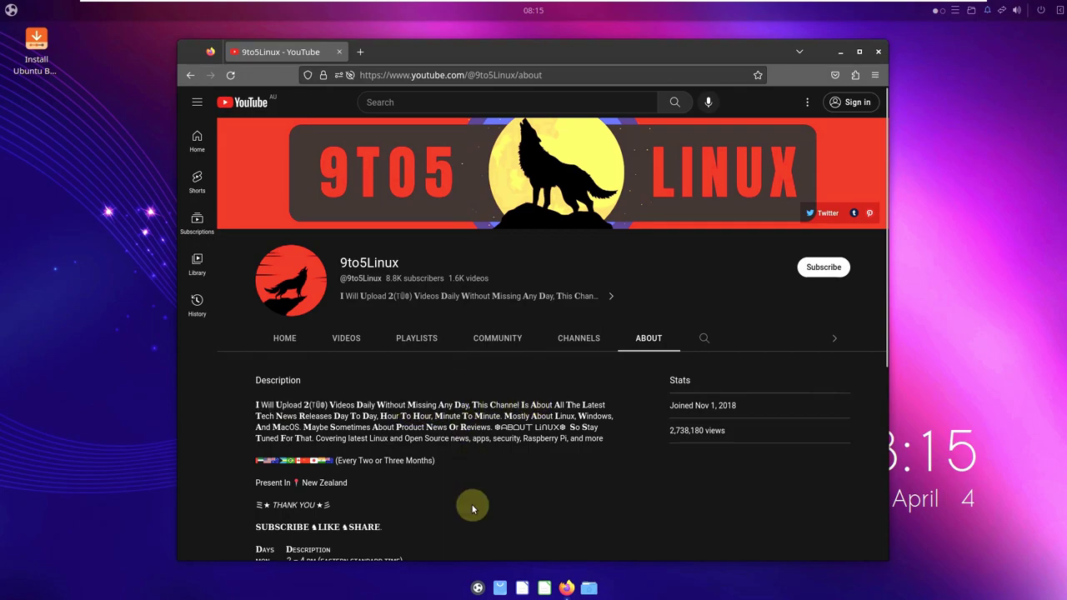
# Step: Highlight the weekly upload schedule in the channel description and look through the rest of the About page
pyautogui.scroll(-3, 467, 500)
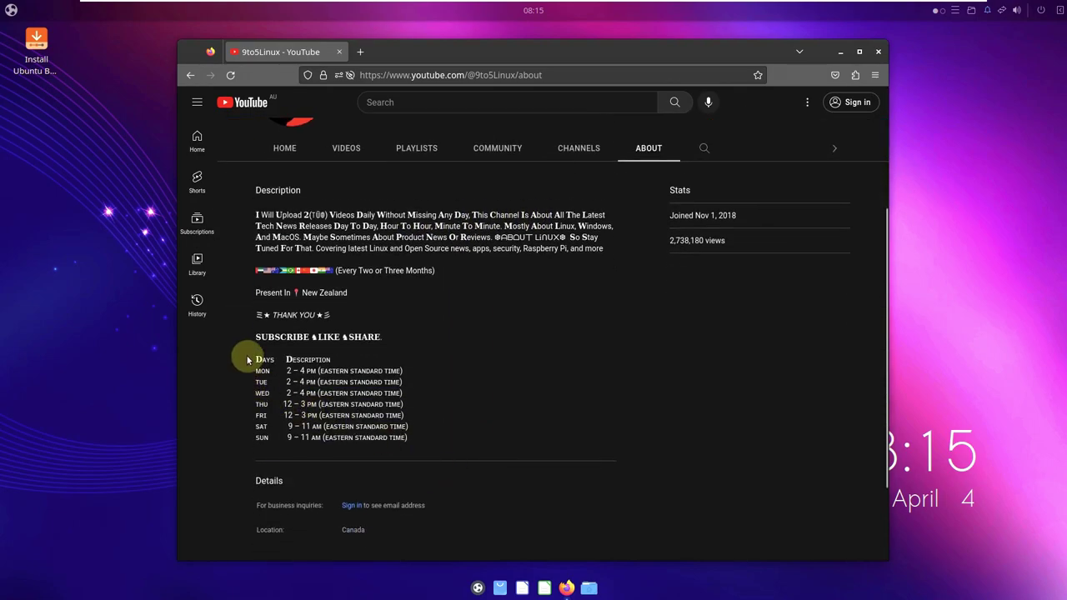
pyautogui.moveTo(255, 335); pyautogui.dragTo(409, 437)
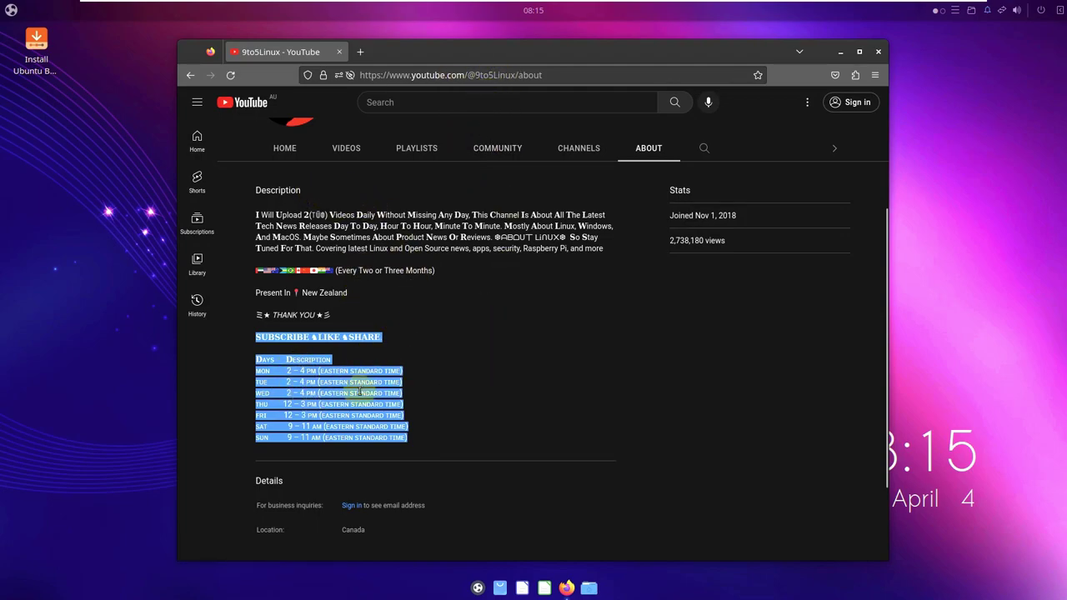
pyautogui.scroll(-1, 541, 424)
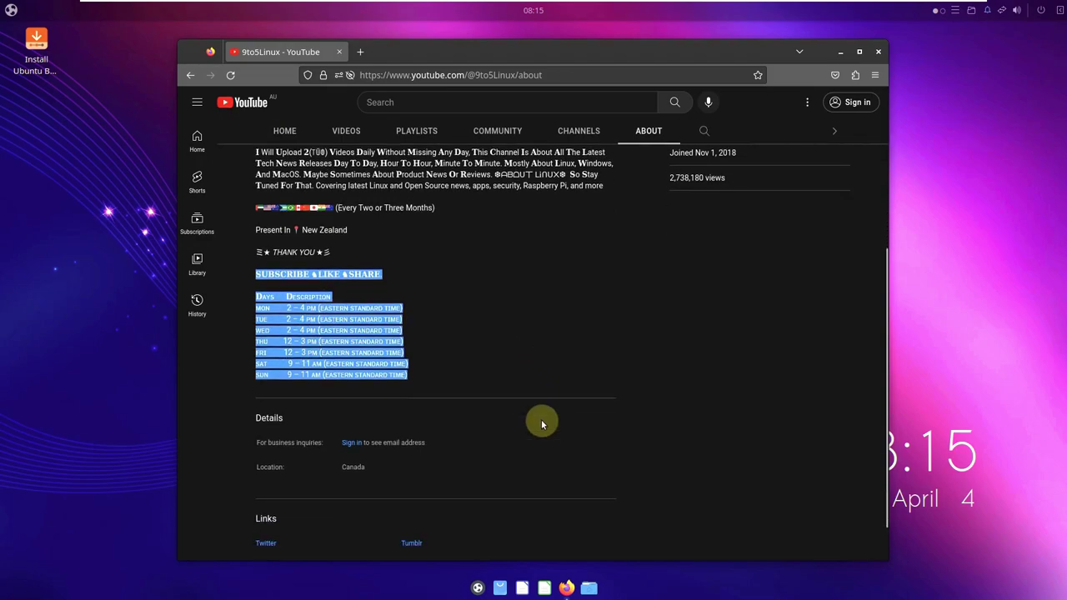
pyautogui.scroll(3, 540, 424)
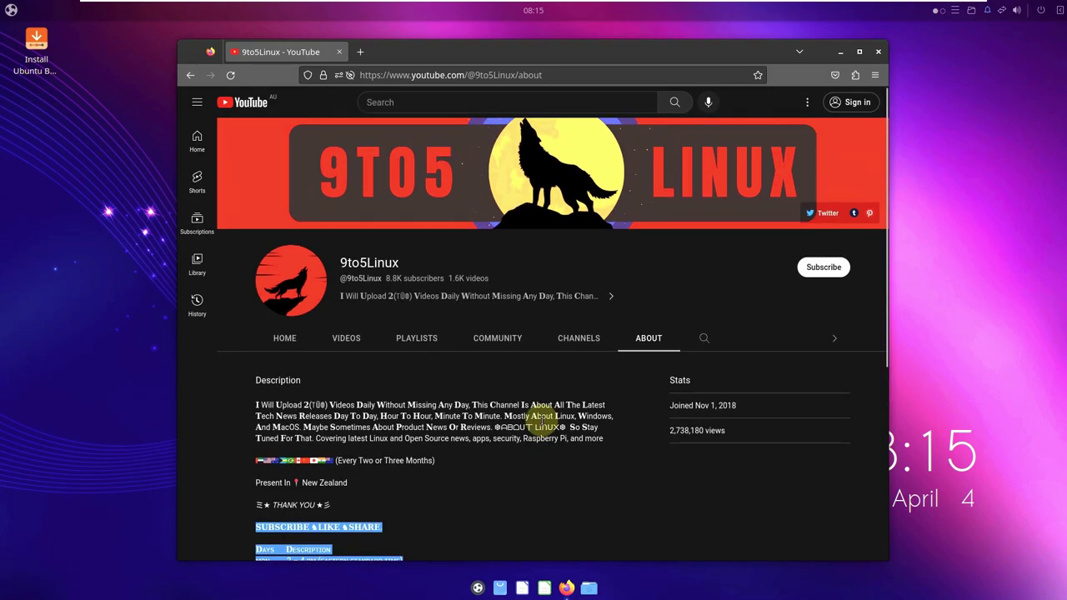
pyautogui.scroll(-1, 500, 250)
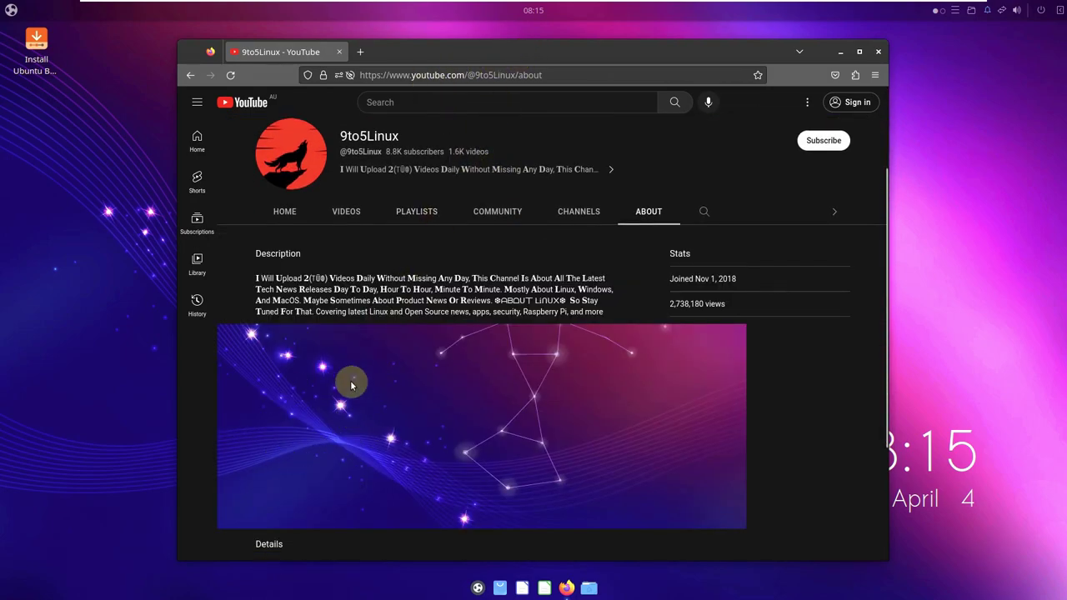
pyautogui.scroll(-2, 513, 354)
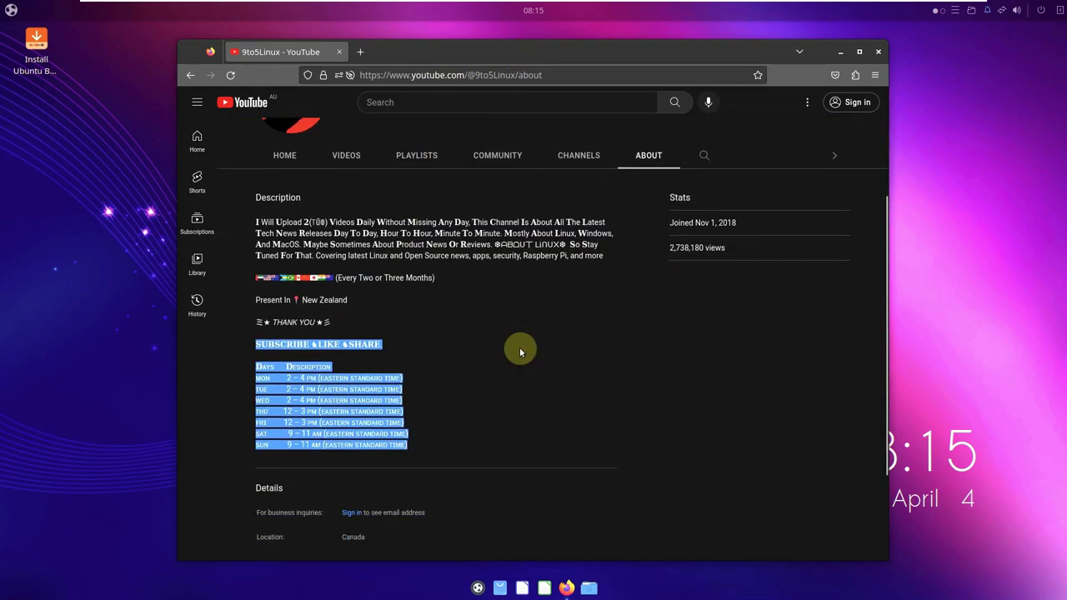
pyautogui.scroll(4, 517, 350)
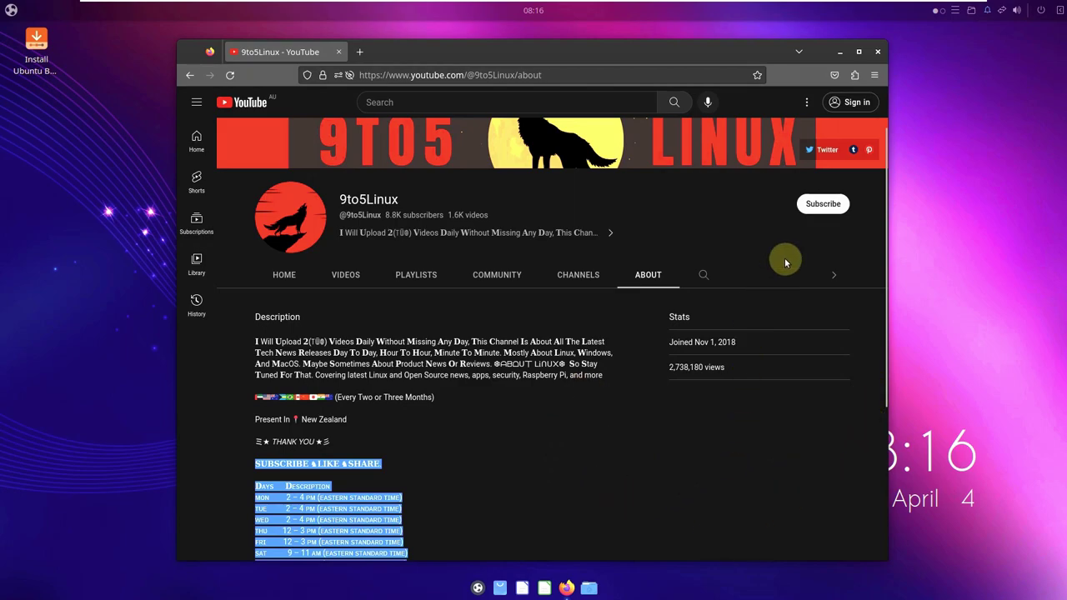
pyautogui.scroll(1, 692, 414)
pyautogui.scroll(-4, 540, 466)
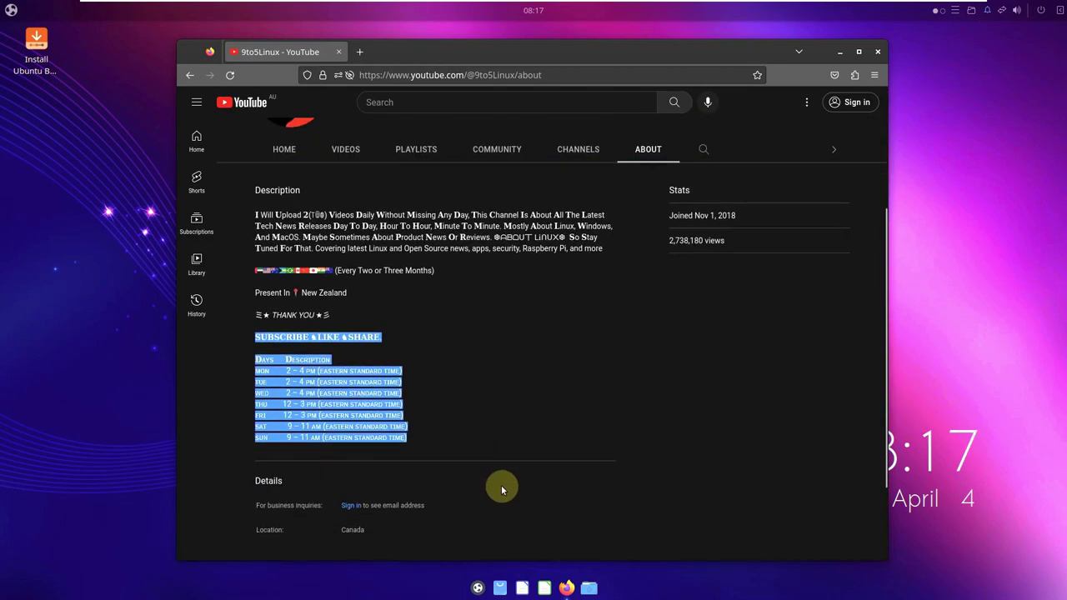
pyautogui.scroll(-1, 583, 300)
# Step: Close Firefox and choose Shutdown from the session's power options
pyautogui.click(879, 52)
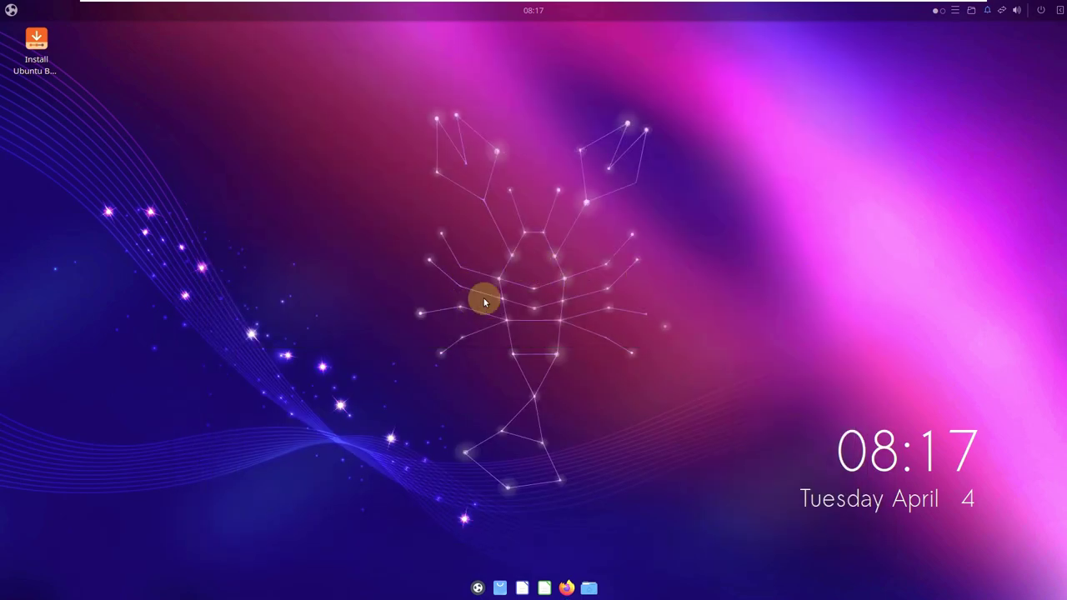
pyautogui.click(1040, 12)
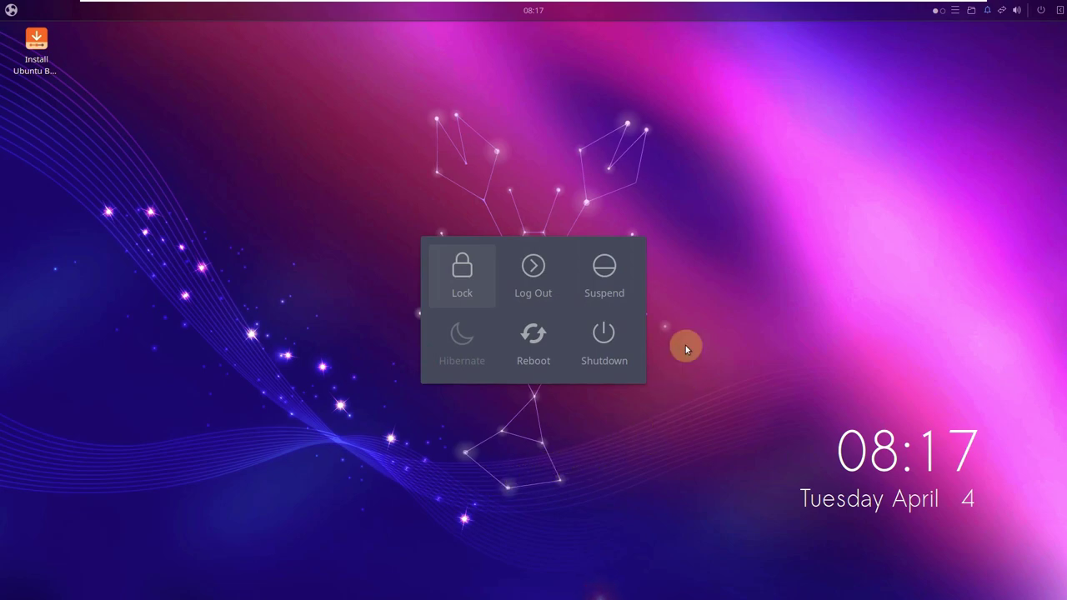
pyautogui.click(586, 352)
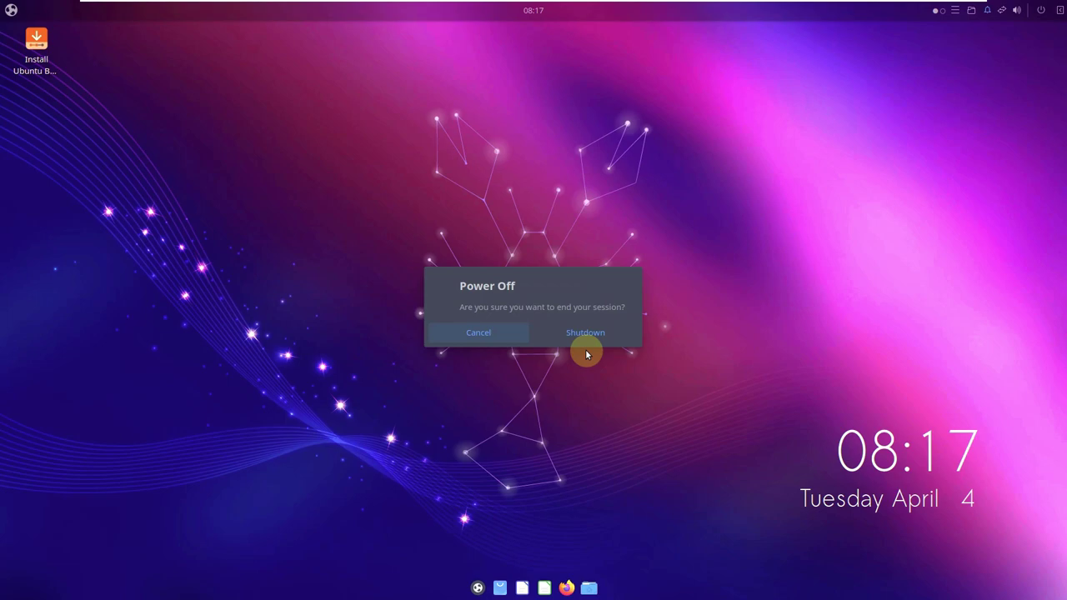